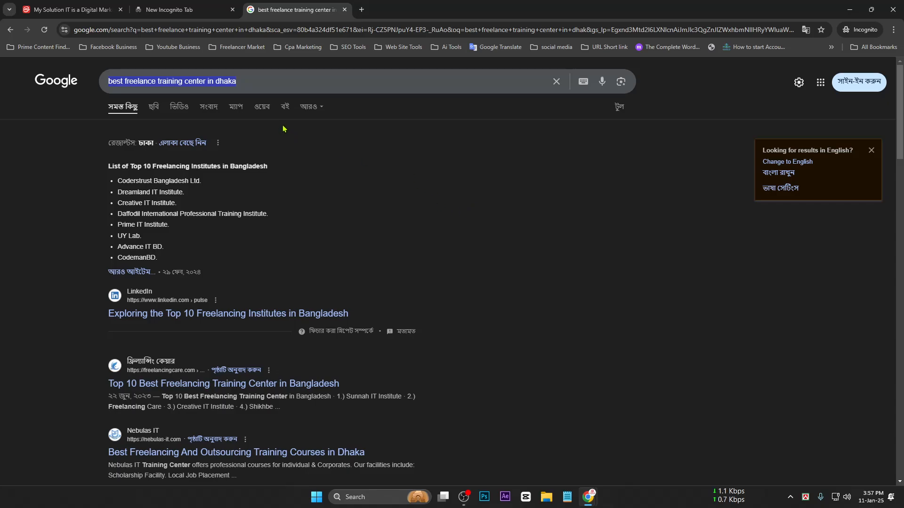
Scroll through the current results, then open and dismiss the search suggestions twice
scroll(297, 132, "down", 1)
scroll(320, 142, "up", 1)
scroll(659, 189, "down", 1)
scroll(679, 196, "up", 1)
scroll(678, 193, "down", 1)
scroll(678, 194, "up", 1)
scroll(451, 208, "down", 1)
scroll(518, 233, "down", 3)
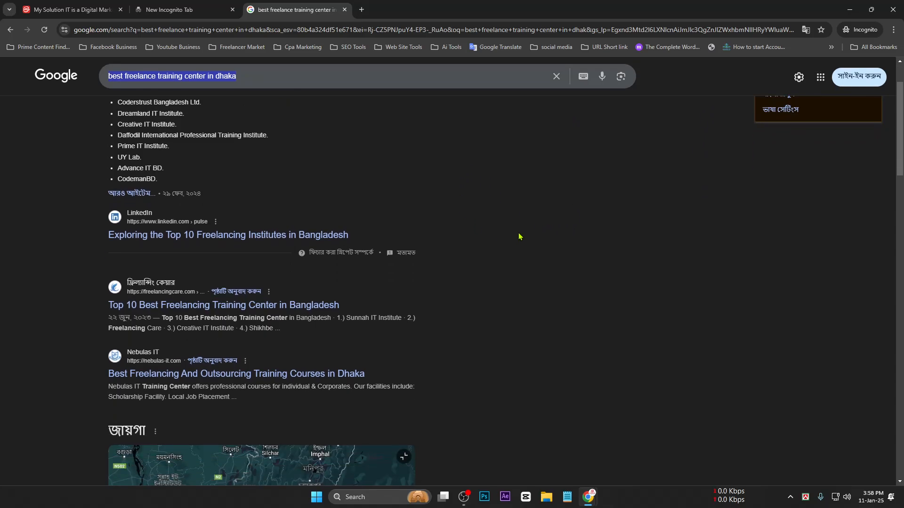
scroll(511, 221, "up", 2)
scroll(511, 221, "up", 2)
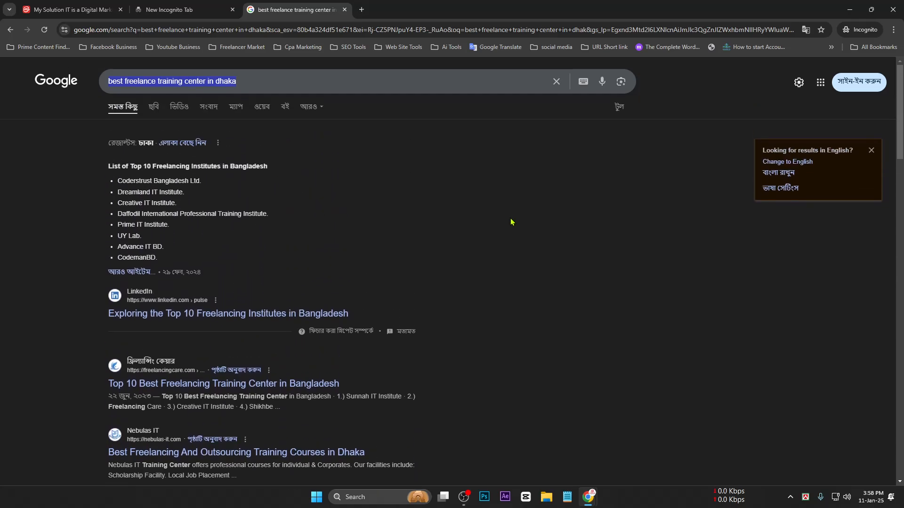
left_click(361, 78)
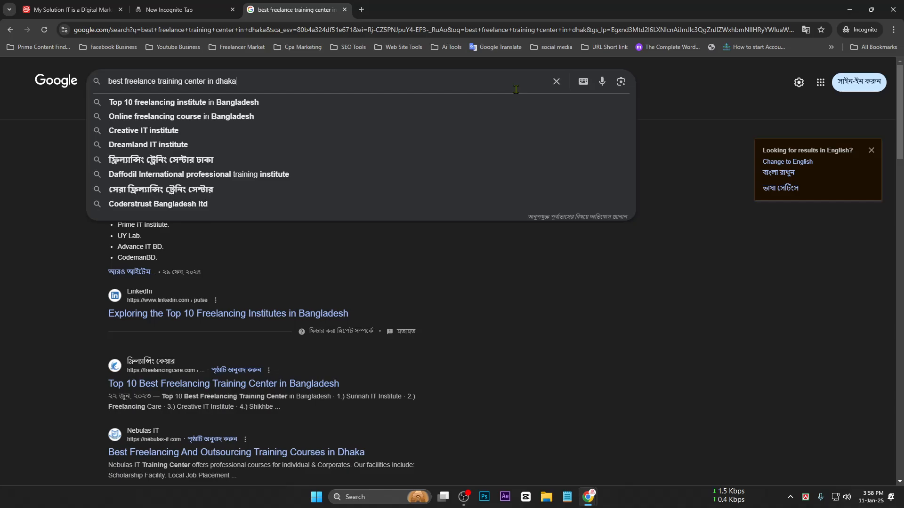
left_click(706, 99)
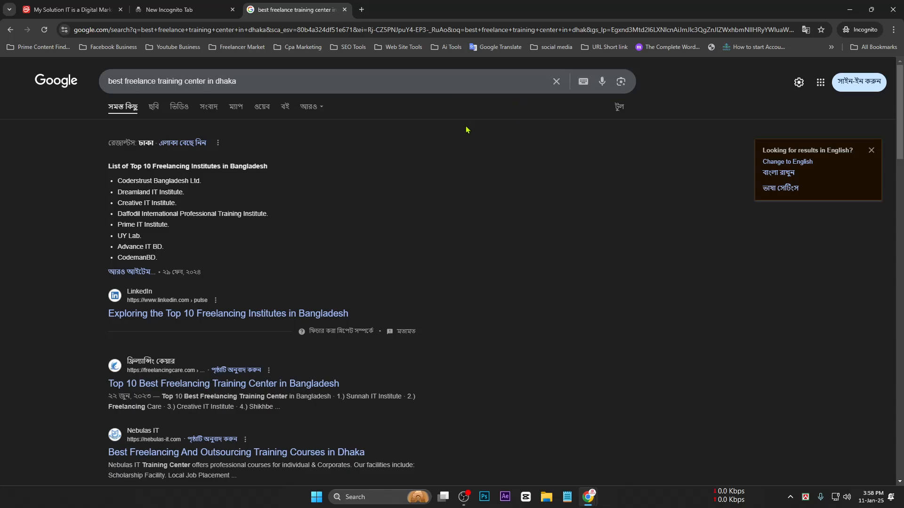
left_click(396, 83)
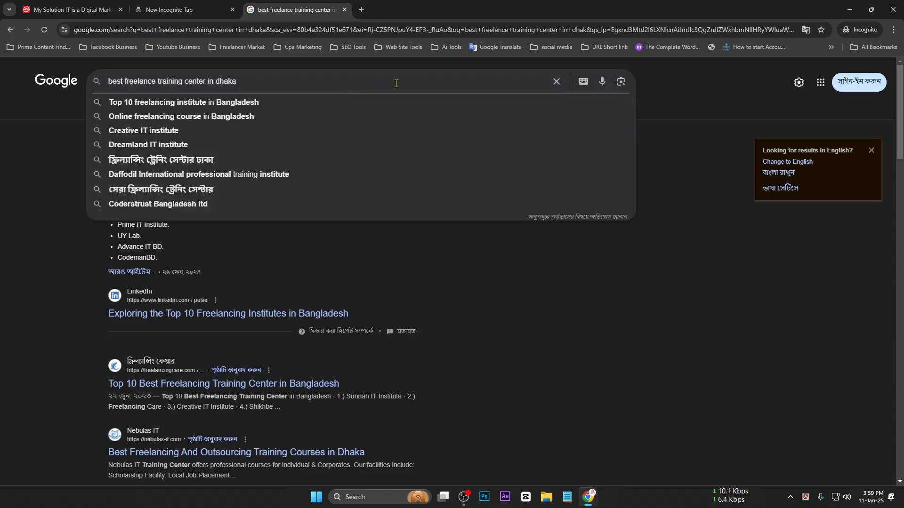
left_click(663, 115)
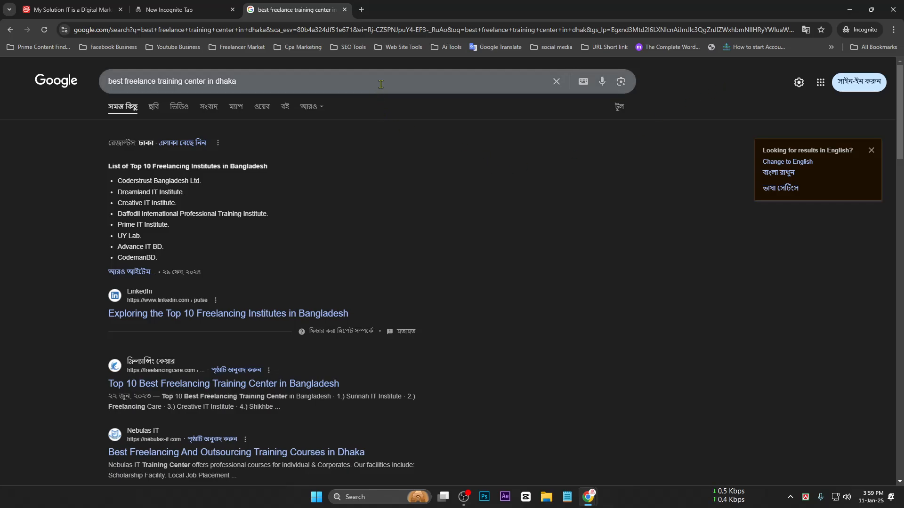
Search 'usd to bd today' in a new incognito tab, showing 1 US dollar = 122.53 taka
left_click(359, 9)
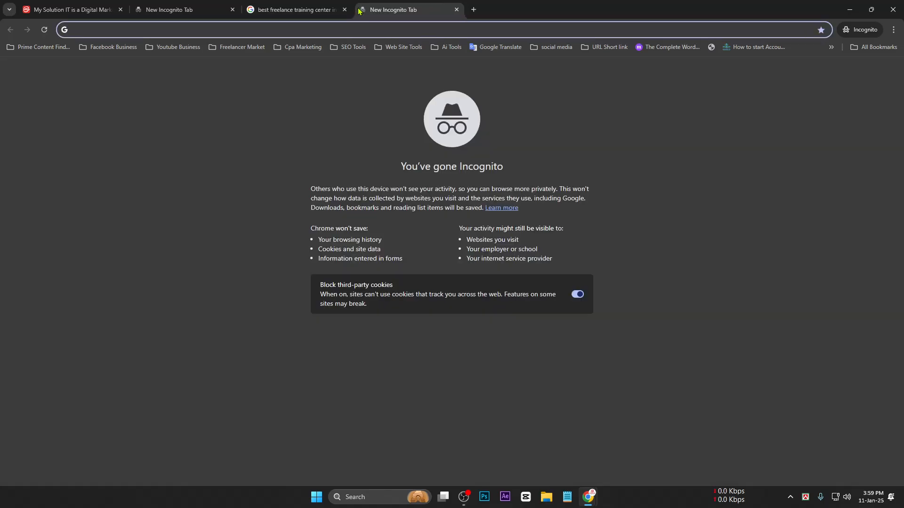
type("d")
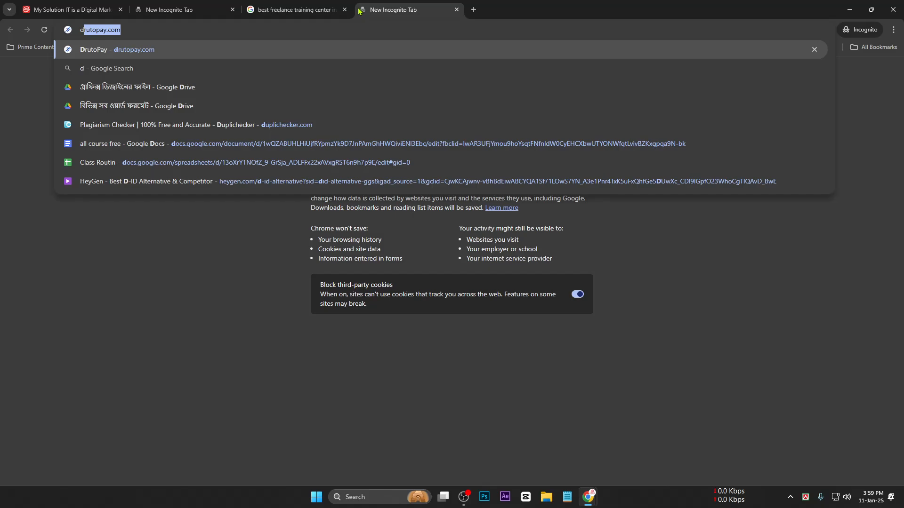
key("BackSpace")
key("BackSpace")
type("t")
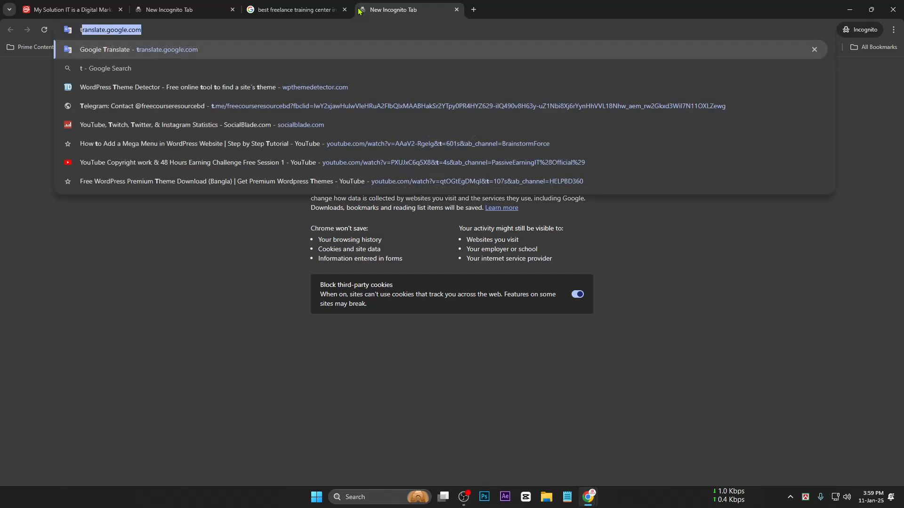
key("BackSpace")
key("BackSpace")
type("u")
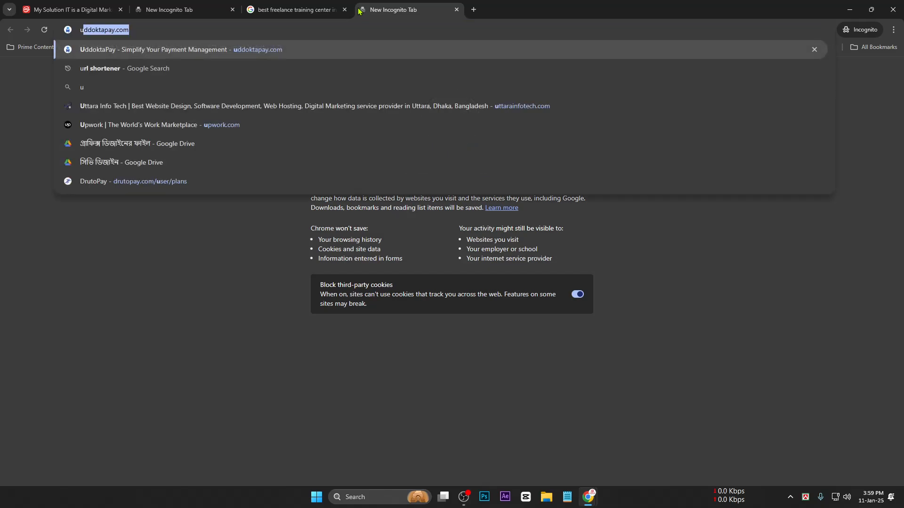
type("sd")
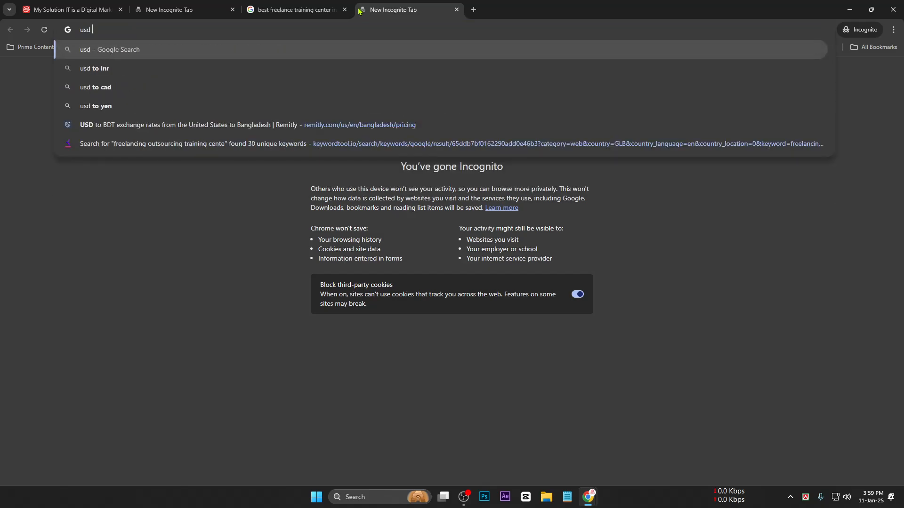
type(" to b")
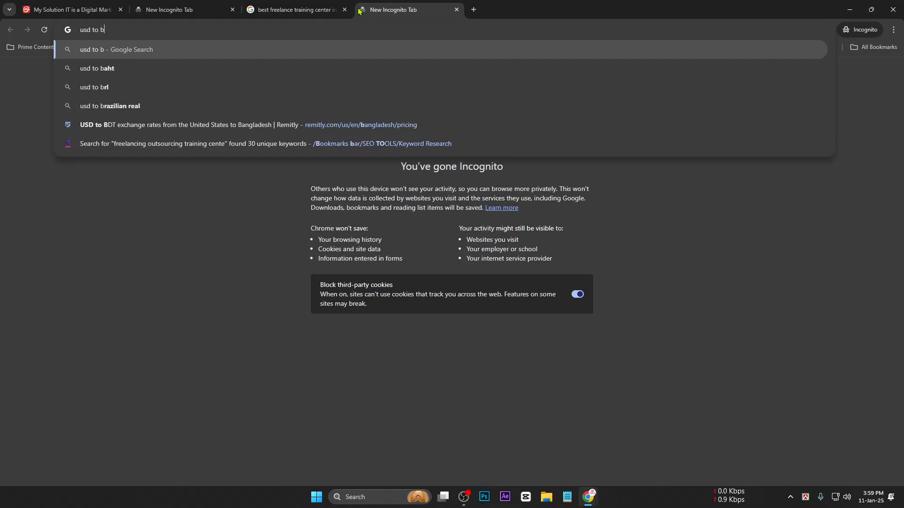
type("d to")
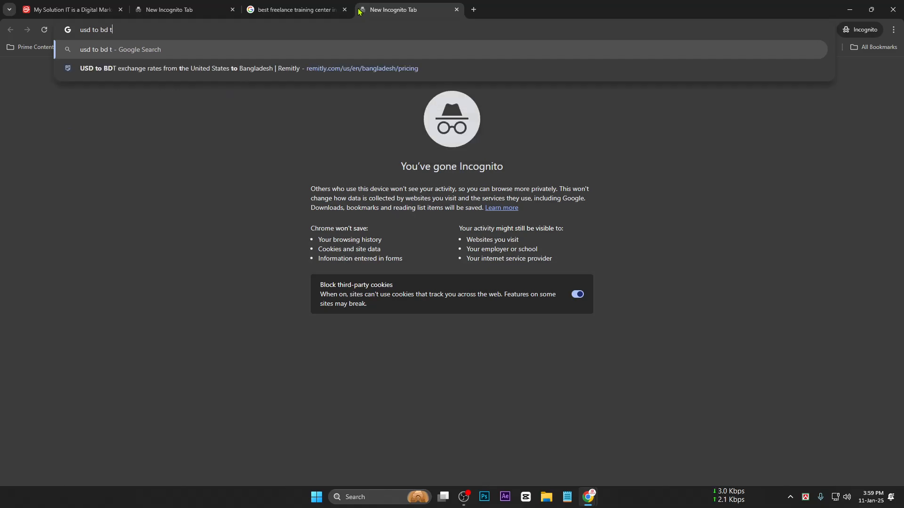
type("day")
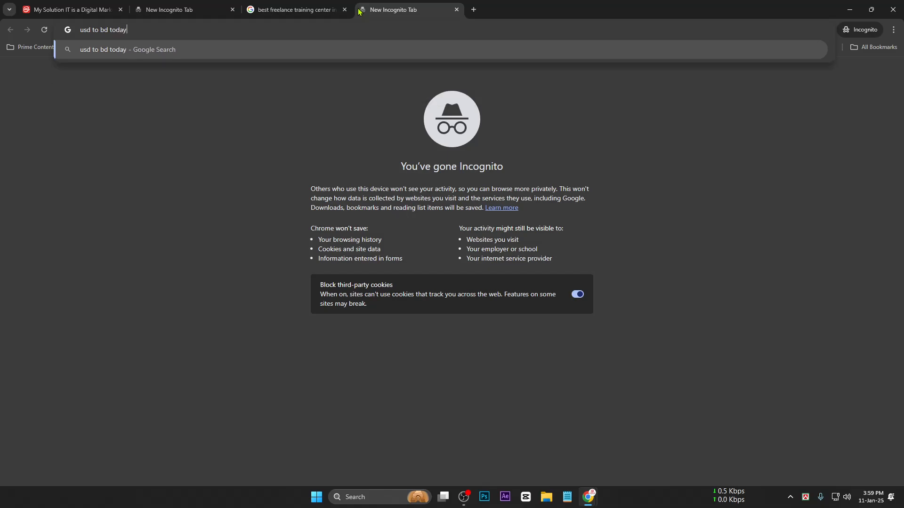
key("Return")
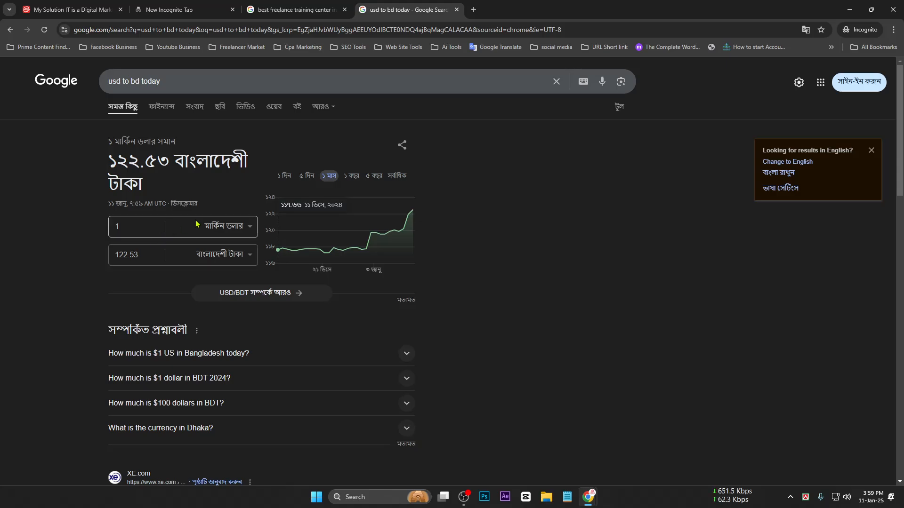
Refine the search to the suggested 'usd to bdt exchange rate today' query
scroll(192, 156, "down", 3)
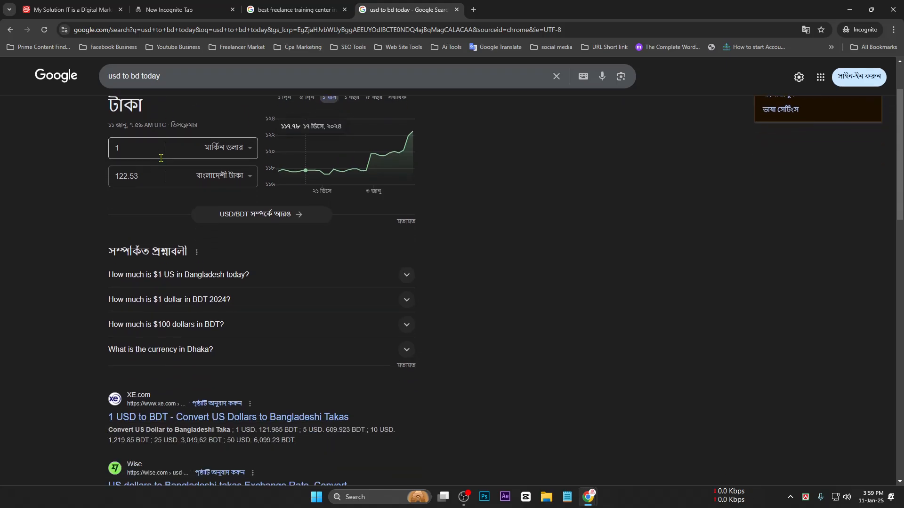
scroll(160, 151, "up", 2)
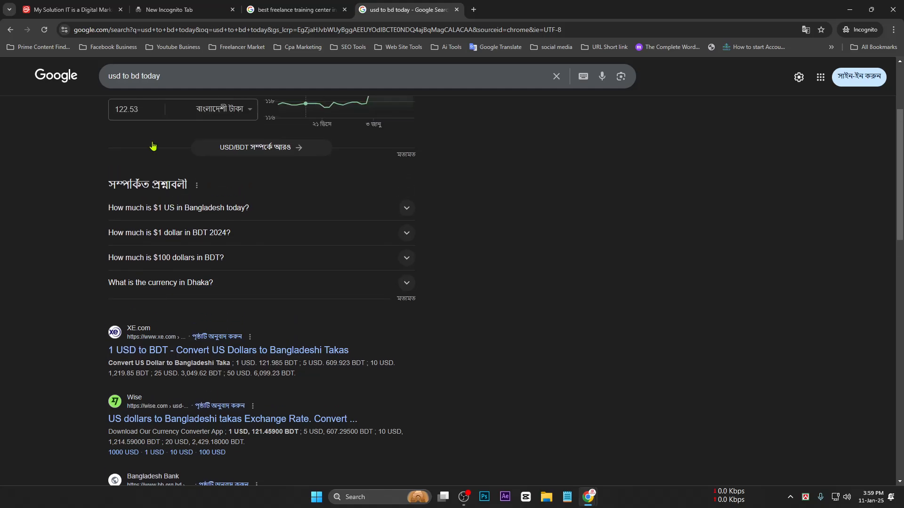
left_click_drag(227, 81, 5, 77)
type("u")
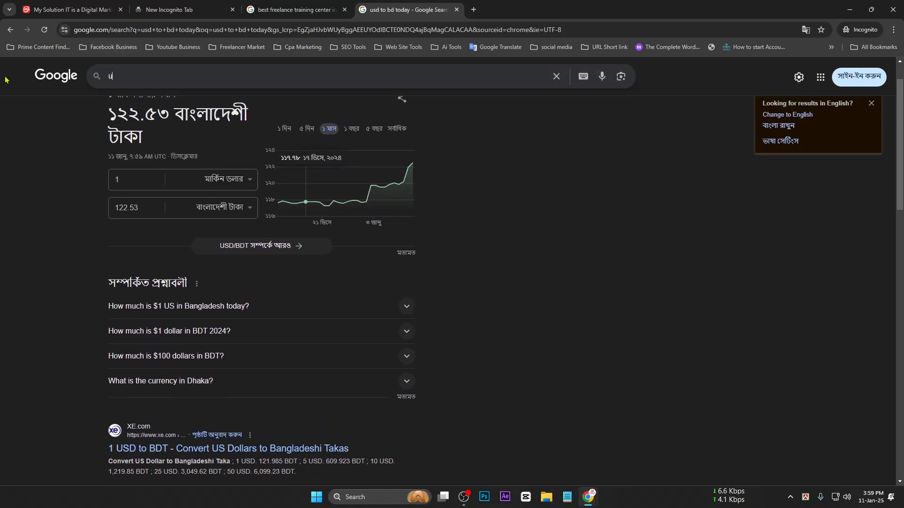
type("sd")
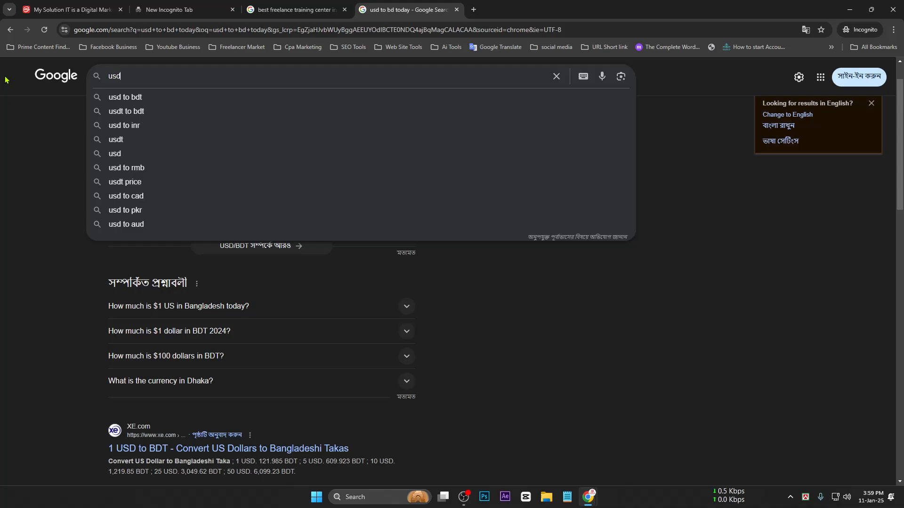
type(" t")
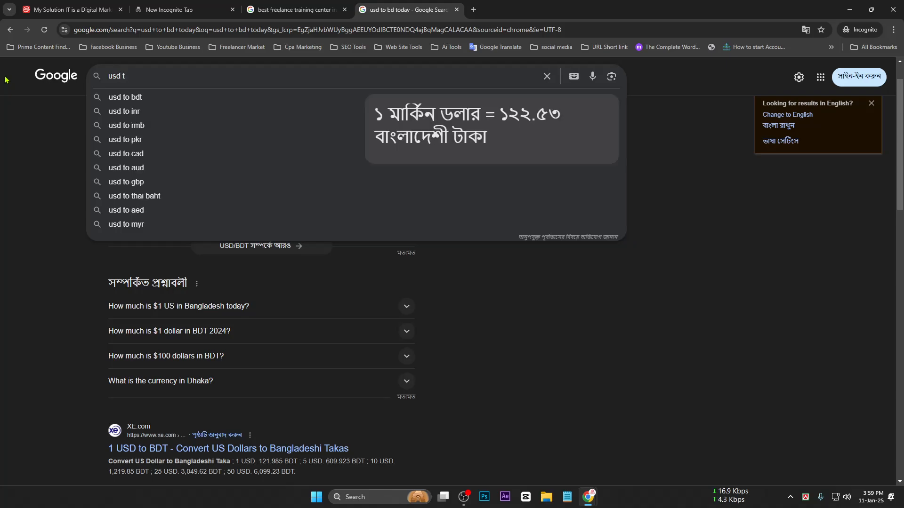
type("o bd")
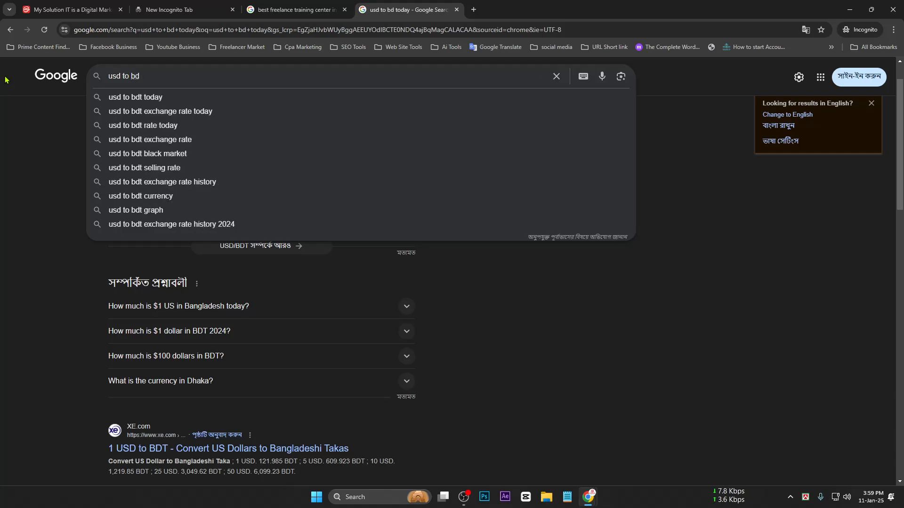
key("Down")
key("Down")
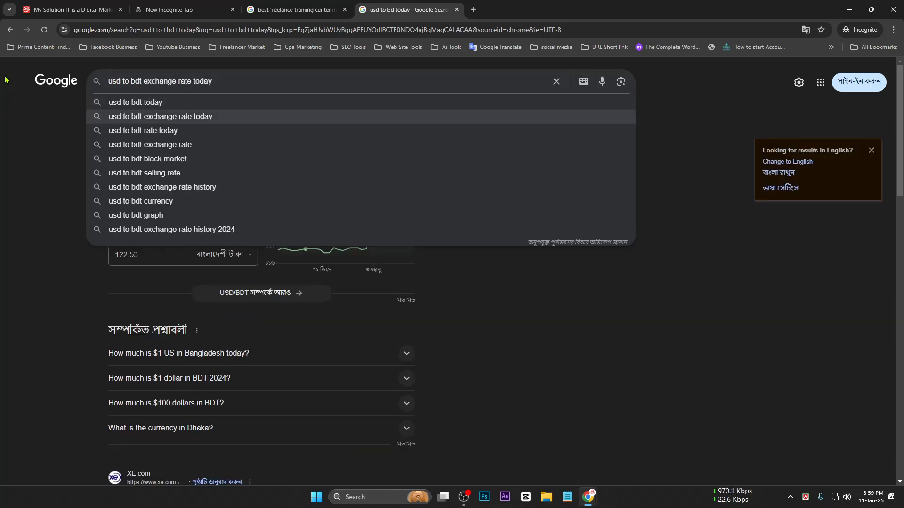
key("Return")
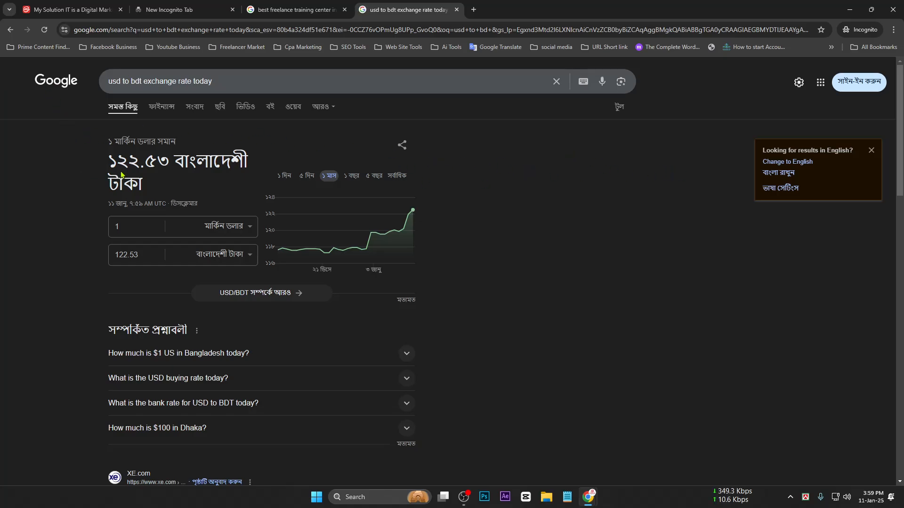
Highlight the 122.53 taka value in the currency converter
scroll(304, 218, "down", 1)
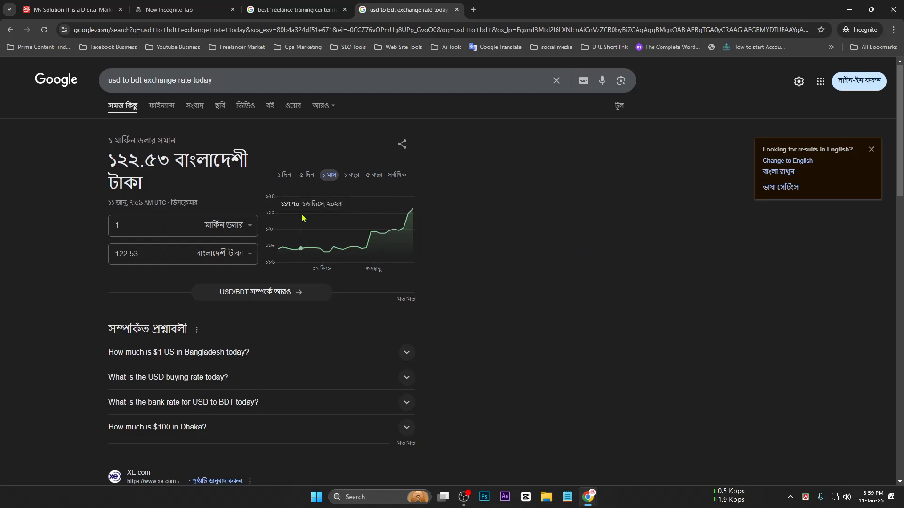
scroll(376, 216, "up", 1)
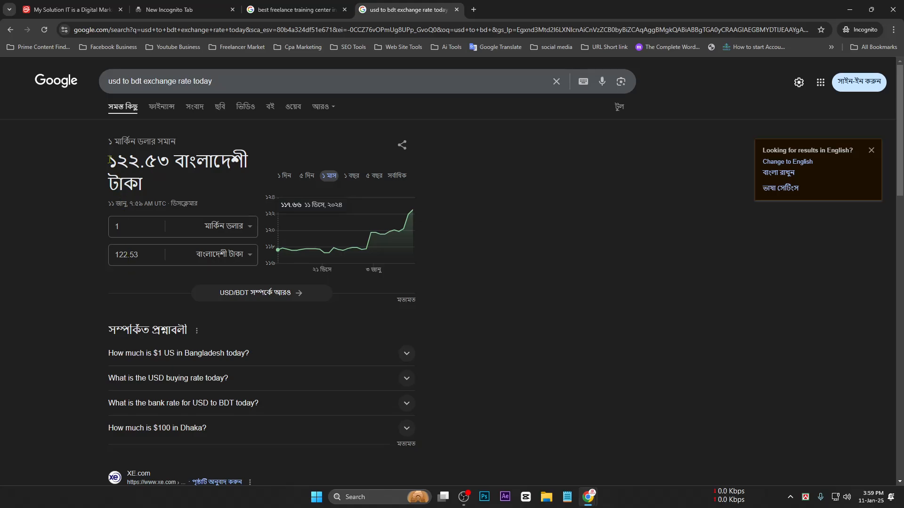
left_click_drag(110, 160, 138, 162)
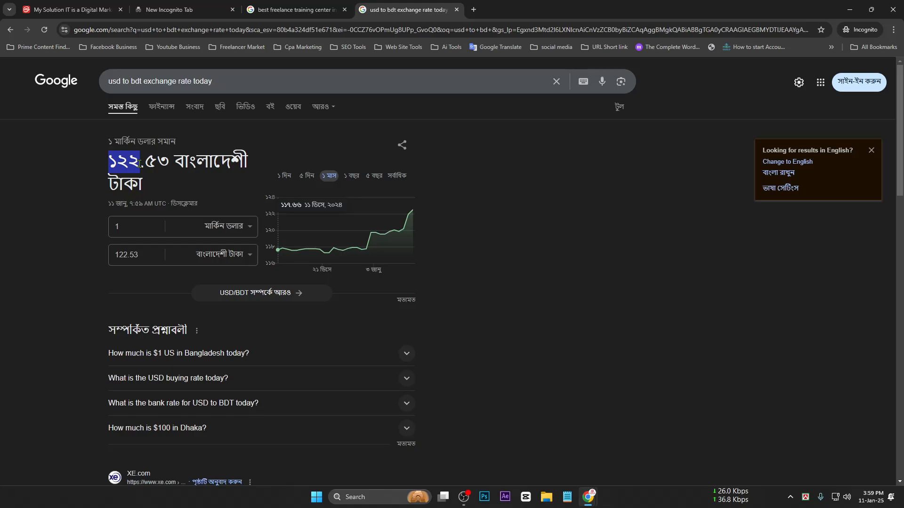
left_click(111, 160)
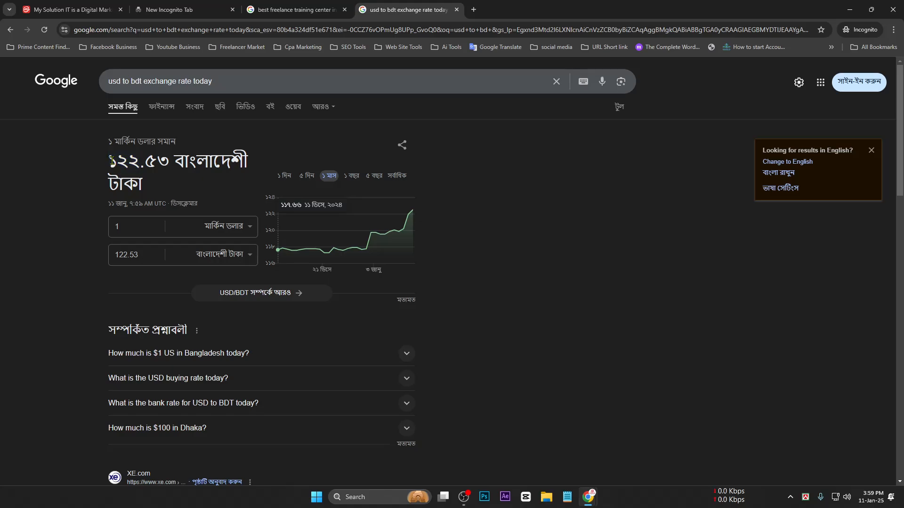
left_click_drag(116, 255, 158, 256)
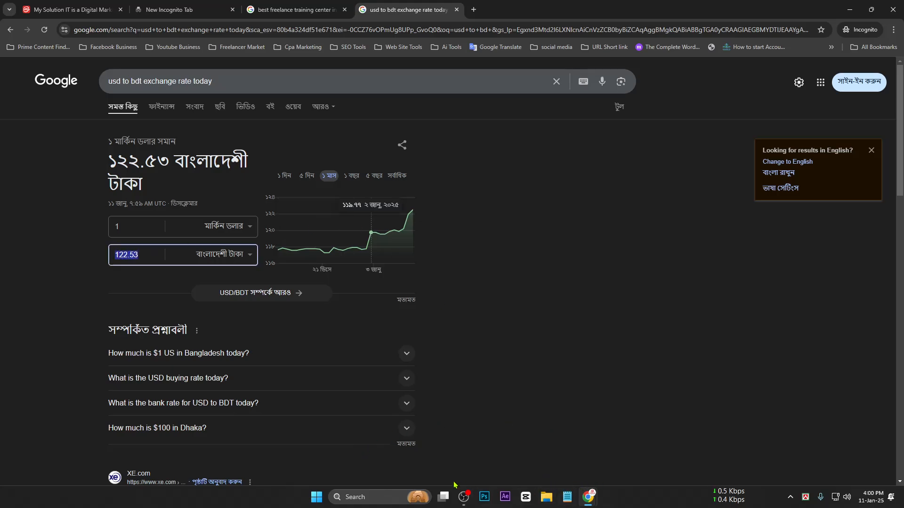
left_click(383, 496)
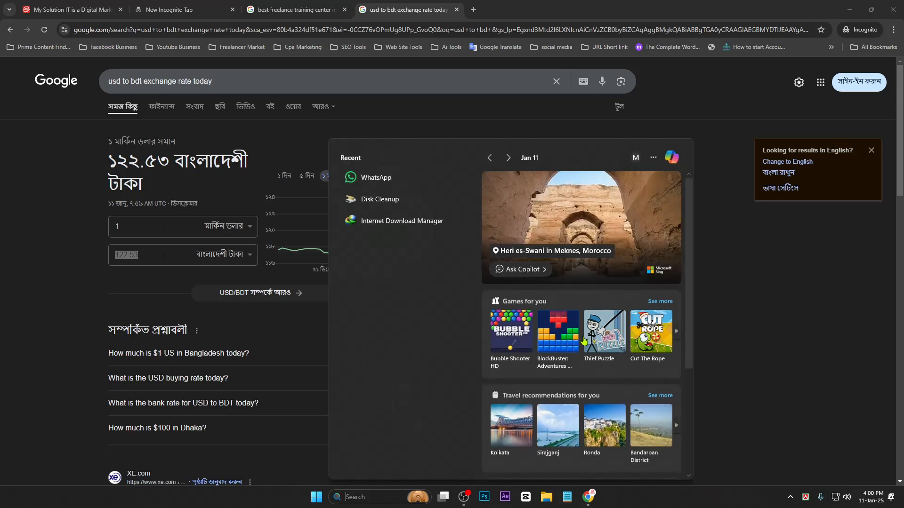
In Windows Calculator, compute 123 + 15% to get 141.45
type("c")
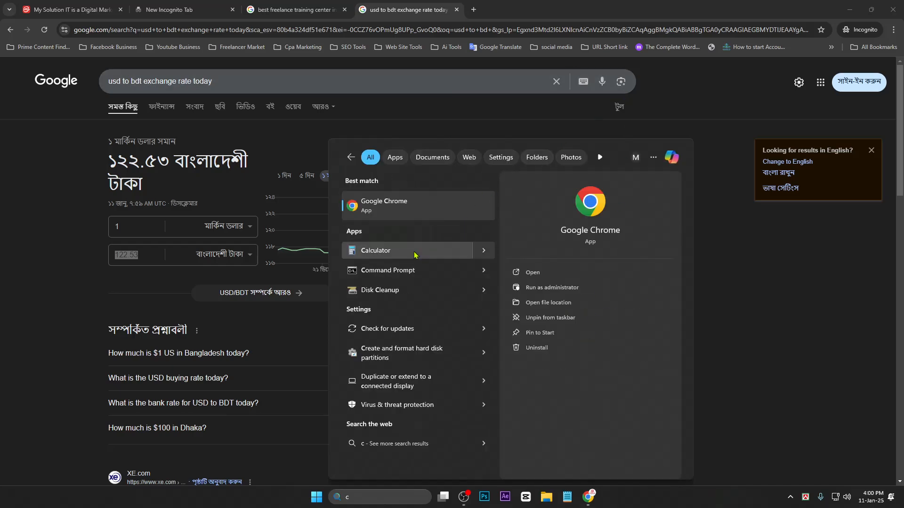
left_click(415, 253)
left_click(517, 347)
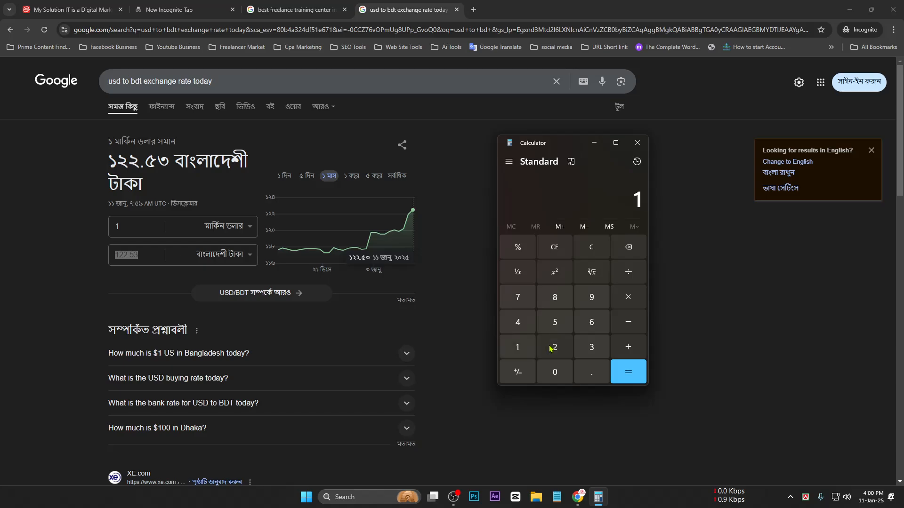
left_click(555, 347)
left_click(592, 348)
left_click(628, 347)
left_click(517, 347)
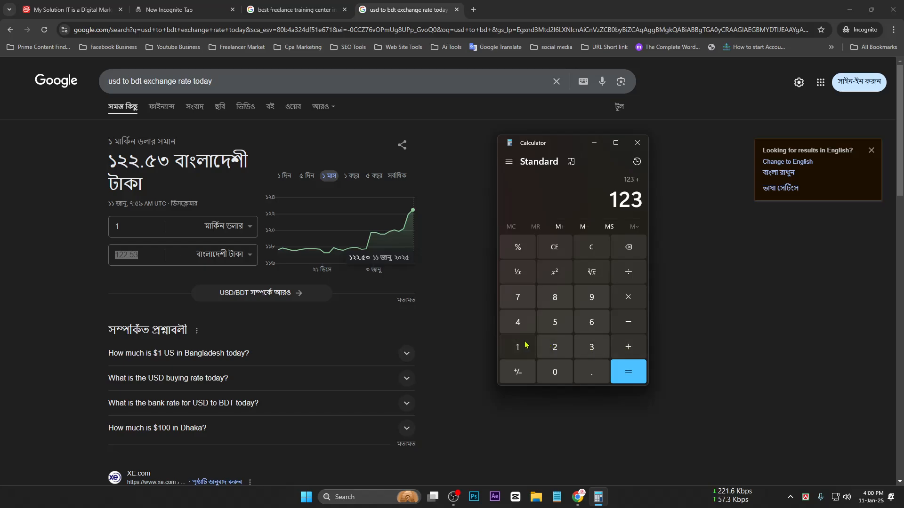
left_click(554, 323)
left_click(517, 251)
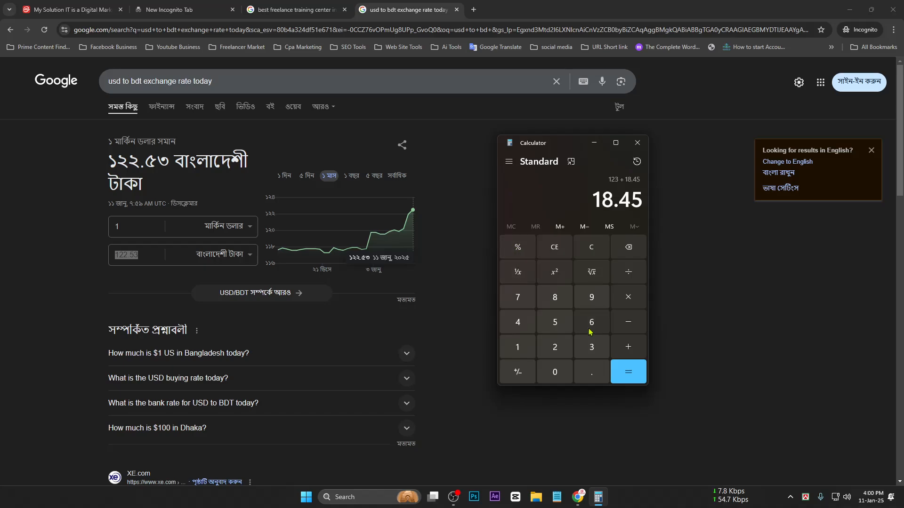
left_click(635, 379)
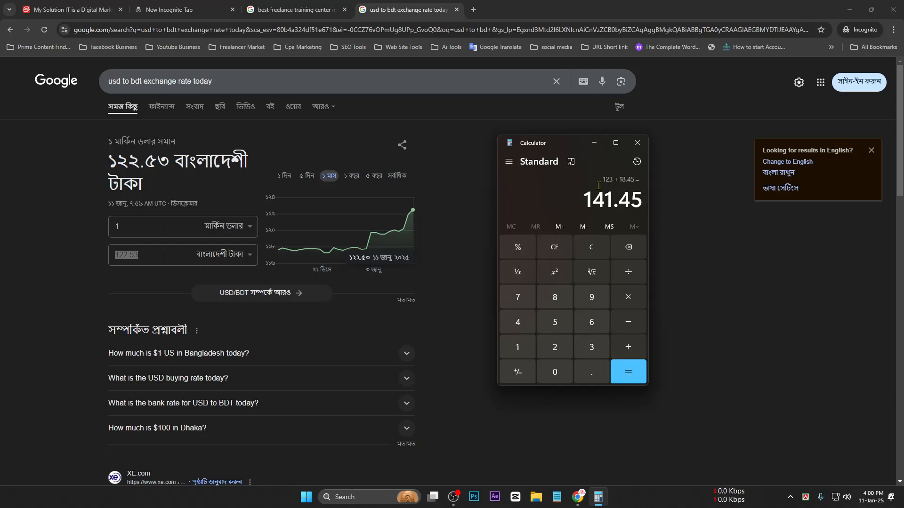
left_click_drag(585, 201, 611, 202)
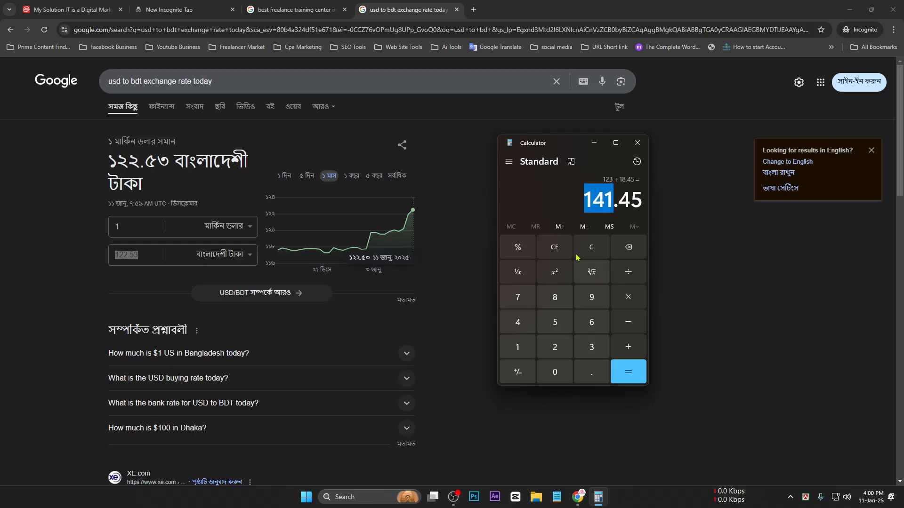
Clear the calculator and compute 142 × 50 = 7,100
left_click(559, 255)
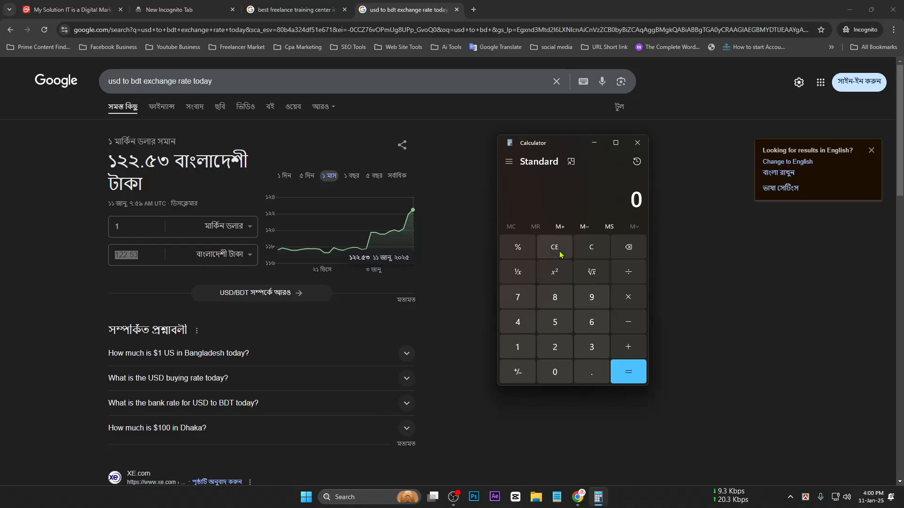
left_click(517, 348)
left_click(517, 324)
left_click(551, 348)
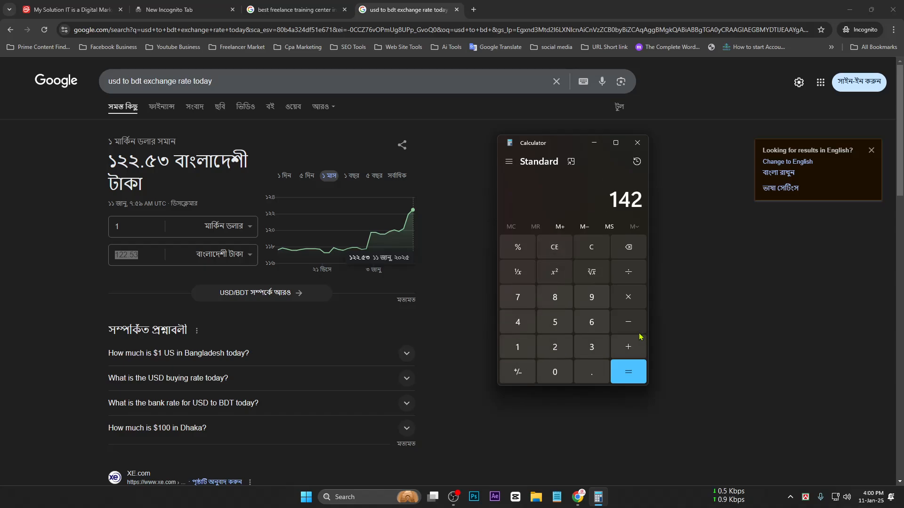
left_click(628, 297)
left_click(554, 322)
left_click(557, 376)
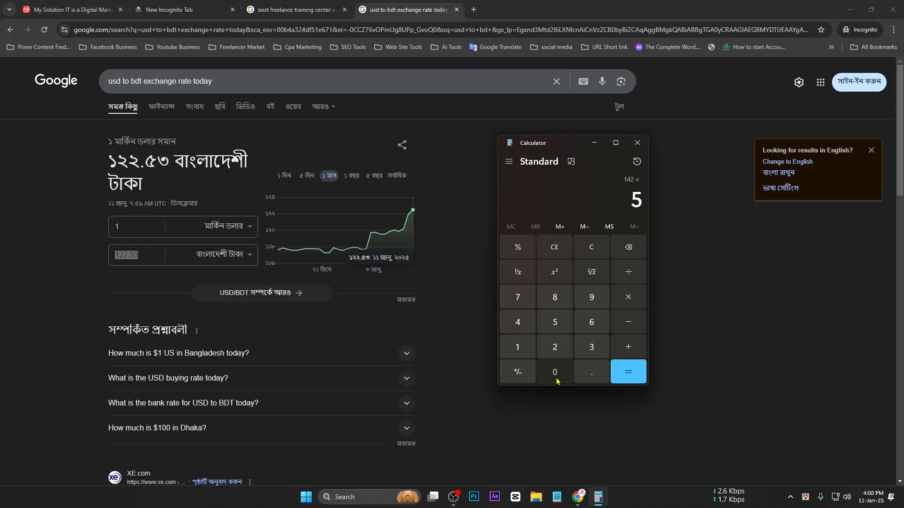
left_click(628, 372)
left_click_drag(592, 196, 644, 199)
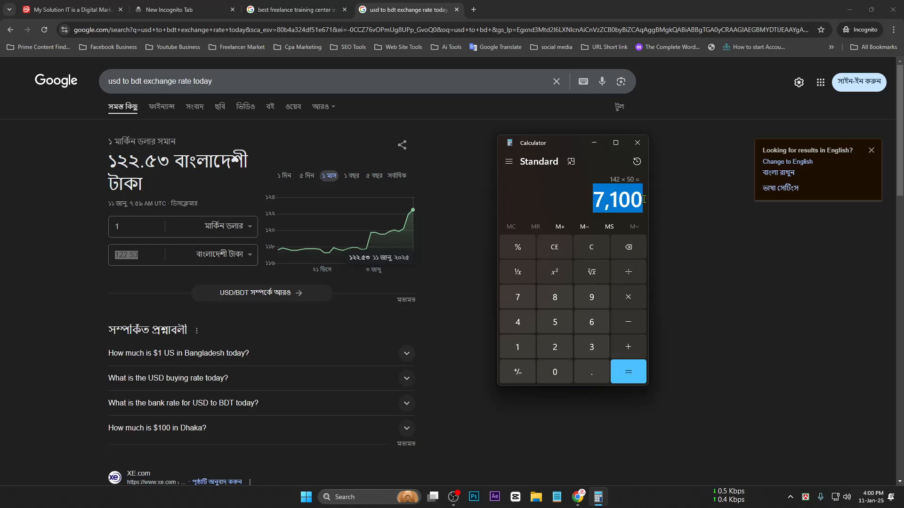
left_click(601, 202)
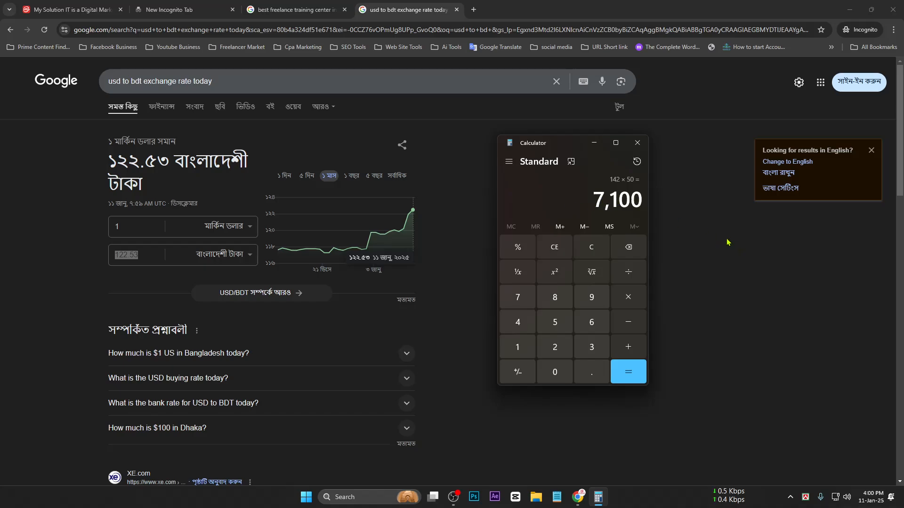
Close Calculator, the search tabs and the Incognito window, leaving a blank new tab
left_click_drag(557, 148, 624, 171)
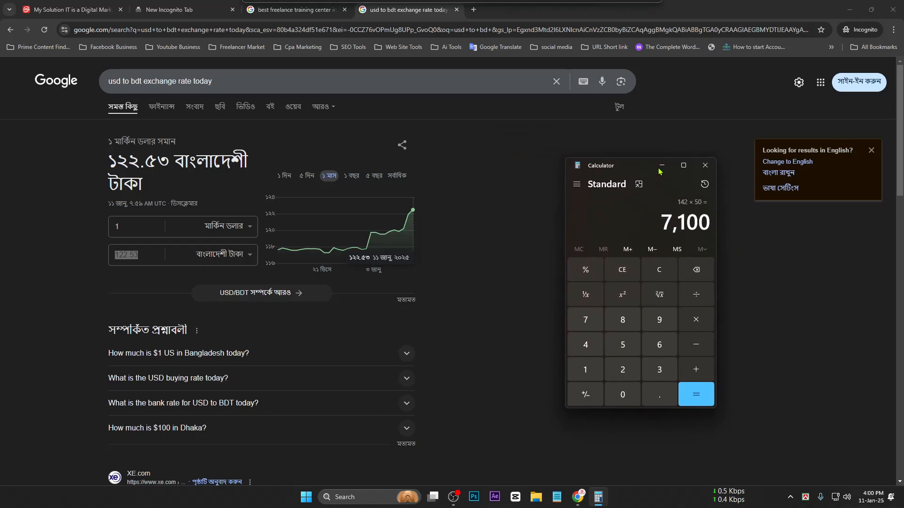
left_click(705, 166)
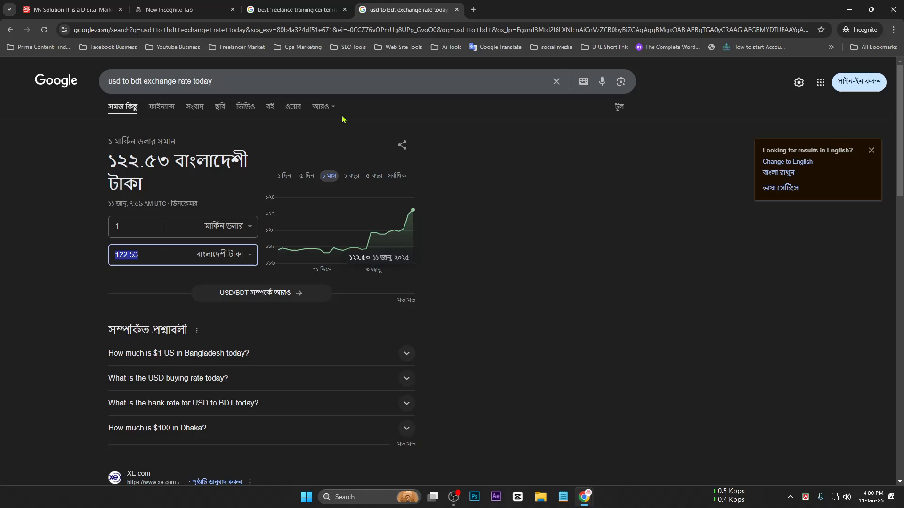
left_click(456, 10)
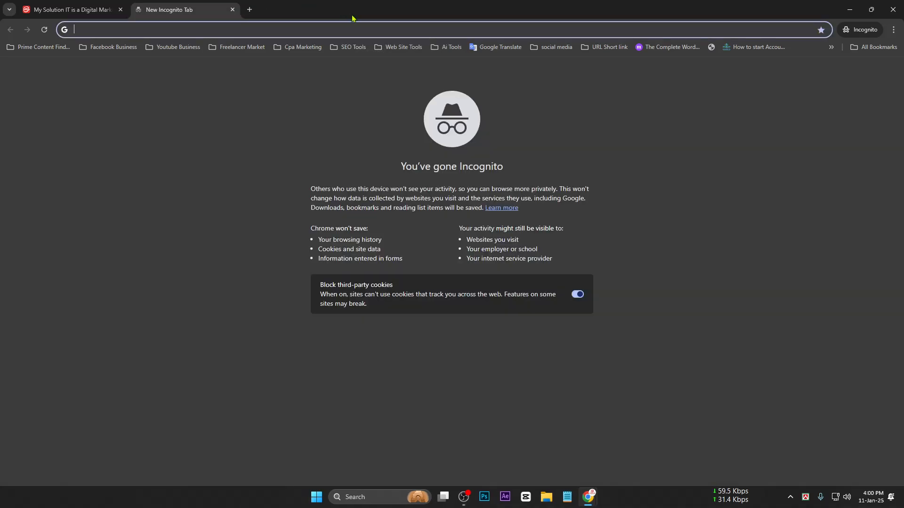
left_click(344, 10)
left_click(893, 9)
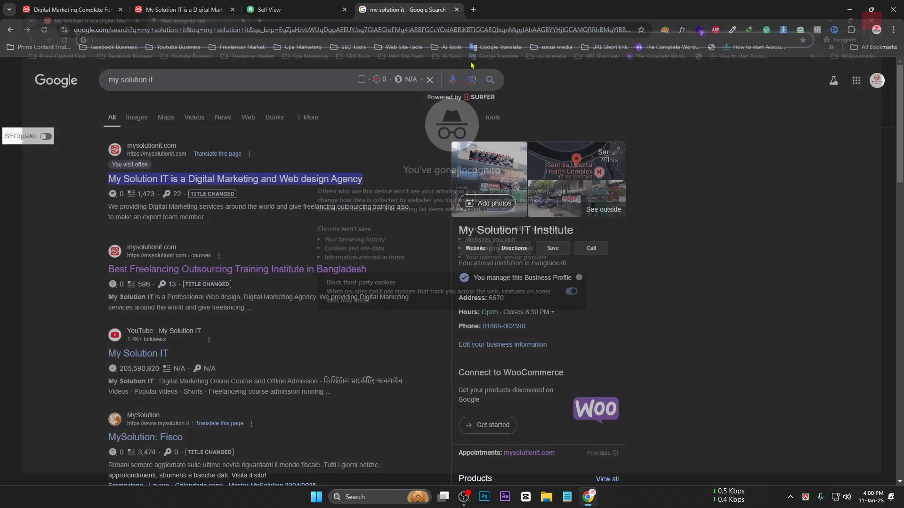
left_click(456, 10)
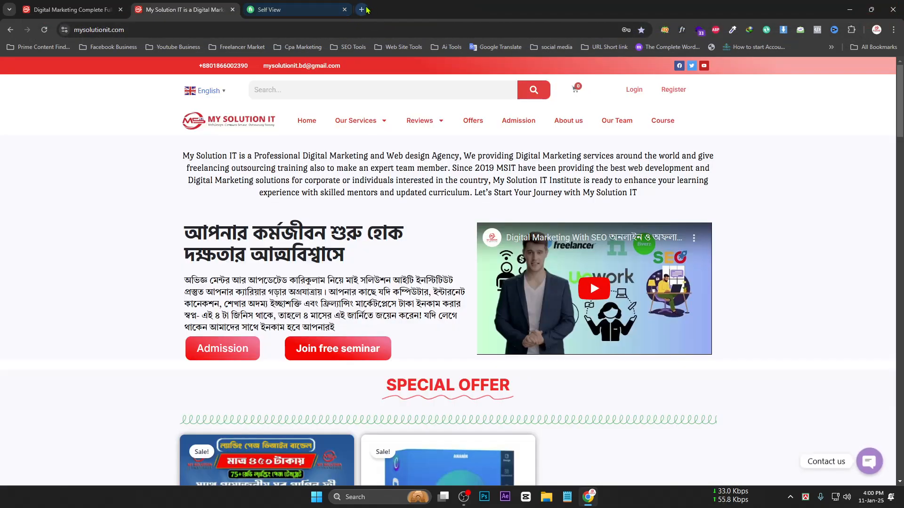
left_click(362, 10)
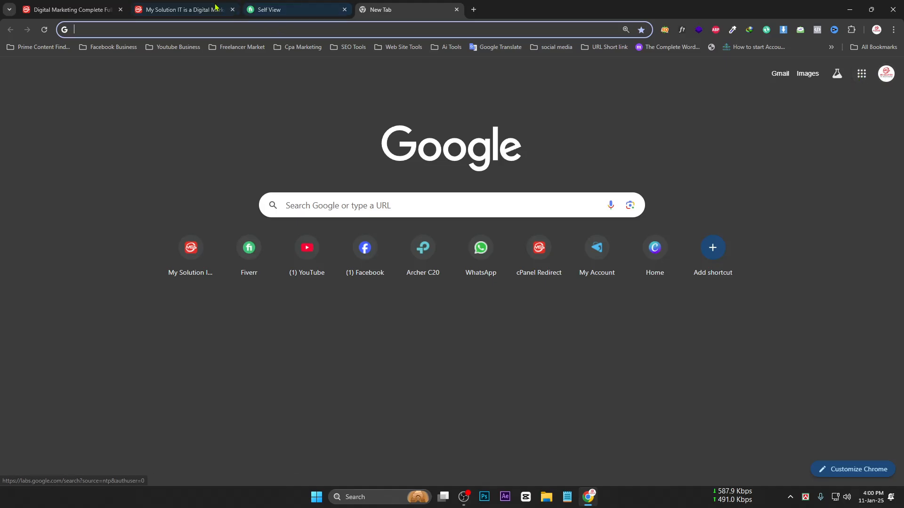
Search 'Digital Marketing and Web design Agency in pabna' from the pasted tagline, minus the company name
left_click(183, 10)
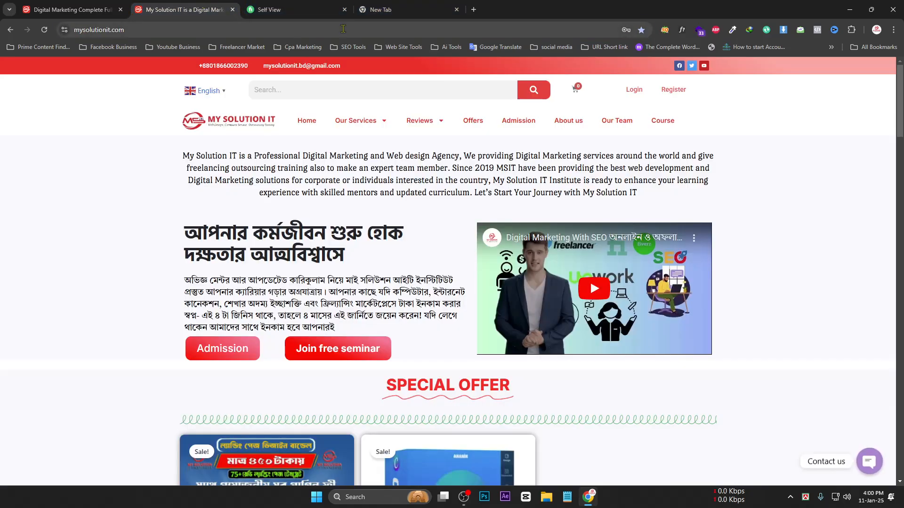
left_click(378, 9)
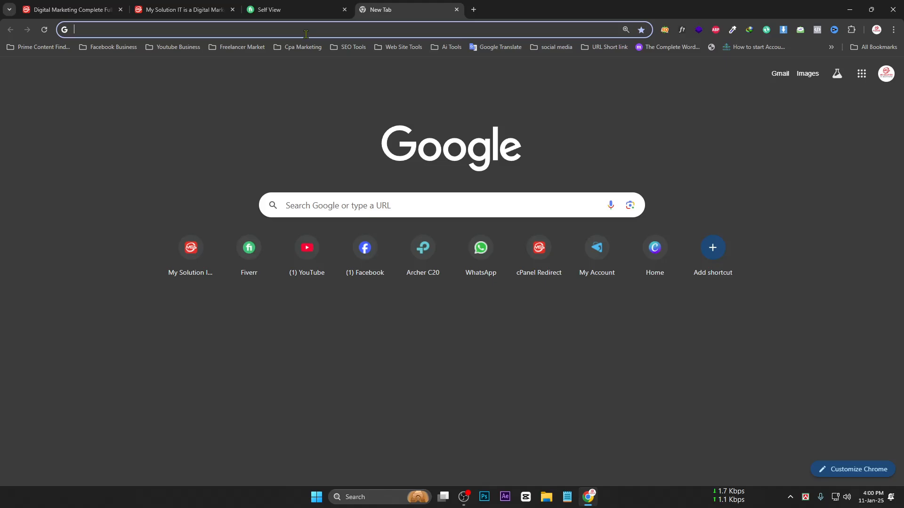
type("My Solution IT is a Digital Marketing and Web design Agency")
key("Return")
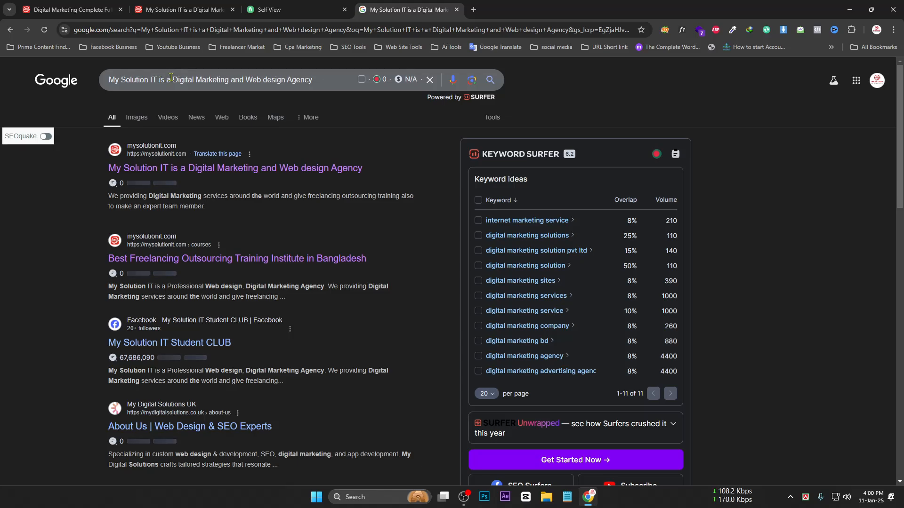
left_click_drag(173, 79, 48, 75)
key("BackSpace")
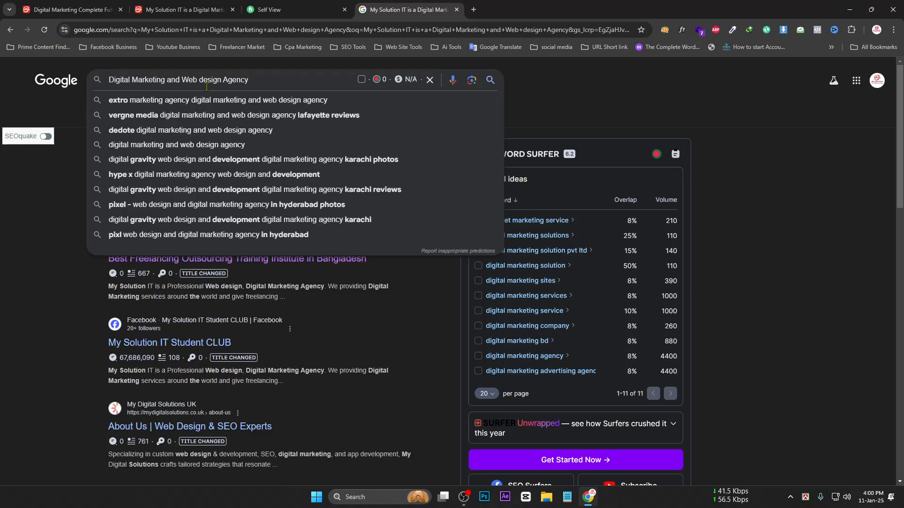
left_click(261, 82)
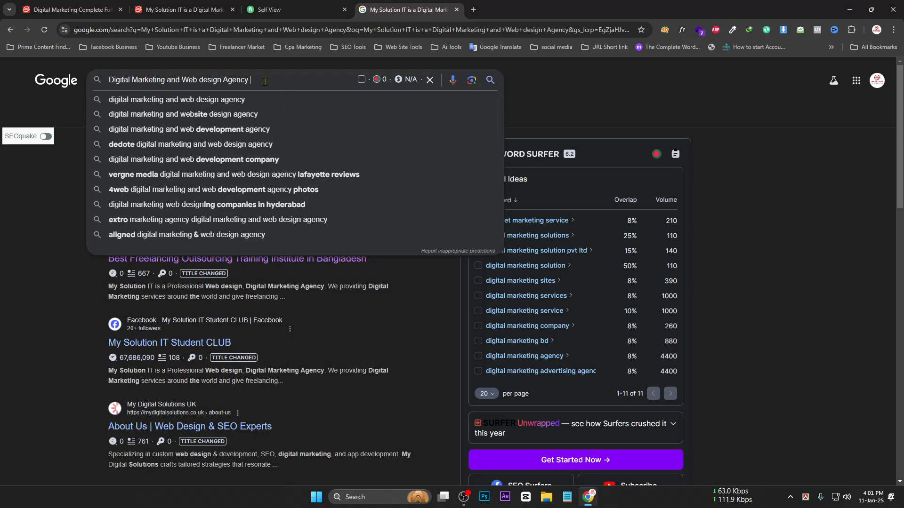
type("in pabna")
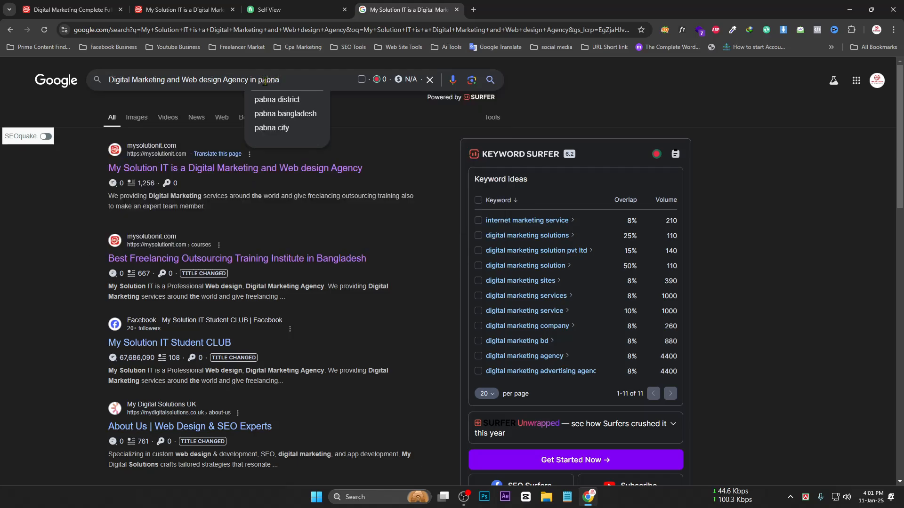
key("Return")
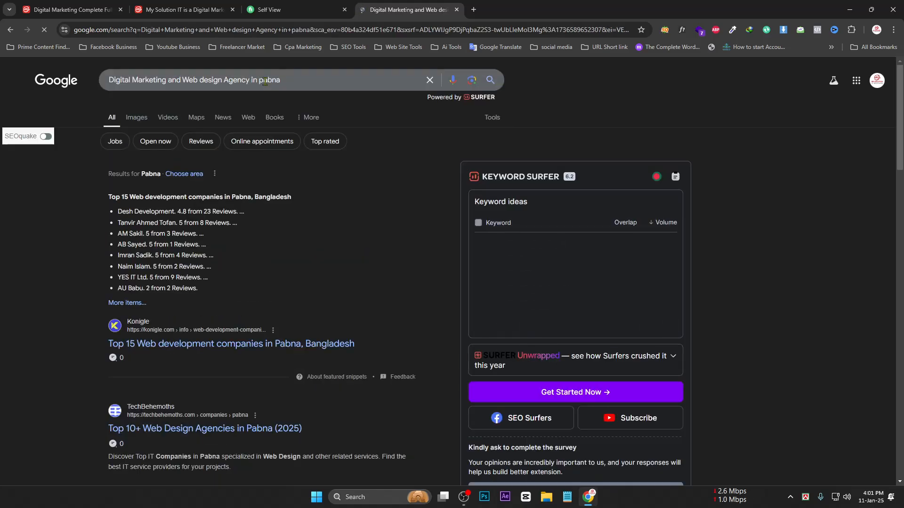
left_click_drag(281, 80, 92, 88)
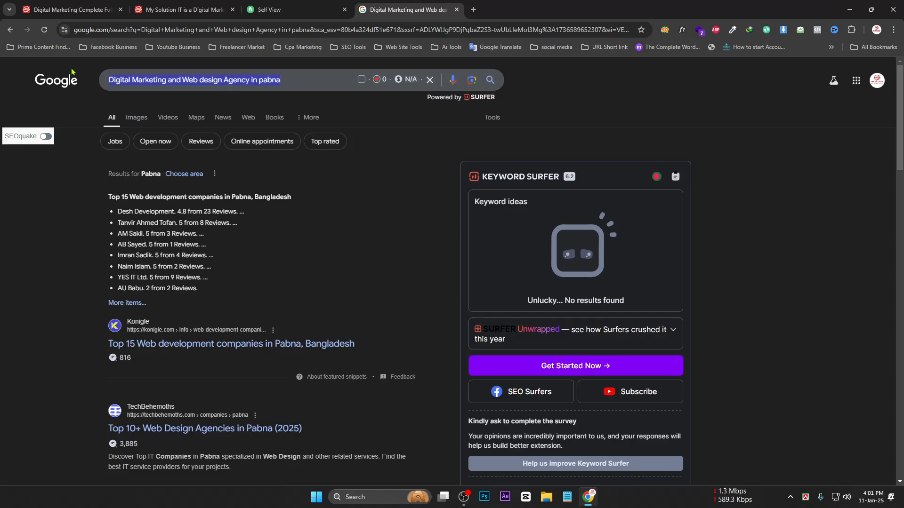
scroll(121, 285, "down", 3)
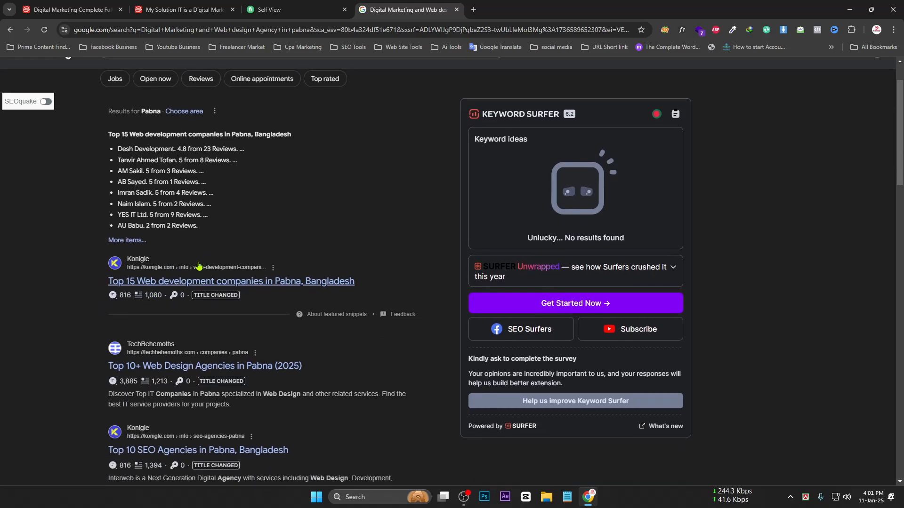
scroll(183, 217, "down", 1)
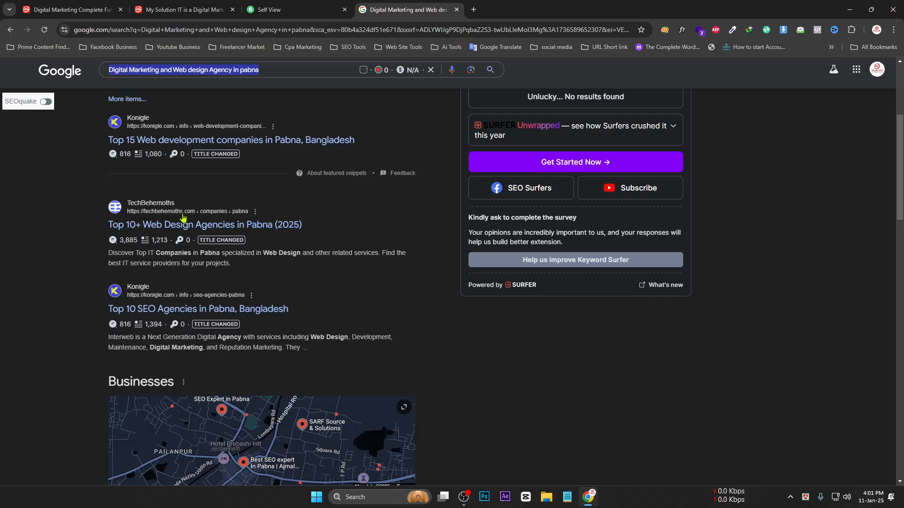
scroll(223, 234, "down", 3)
scroll(211, 176, "up", 4)
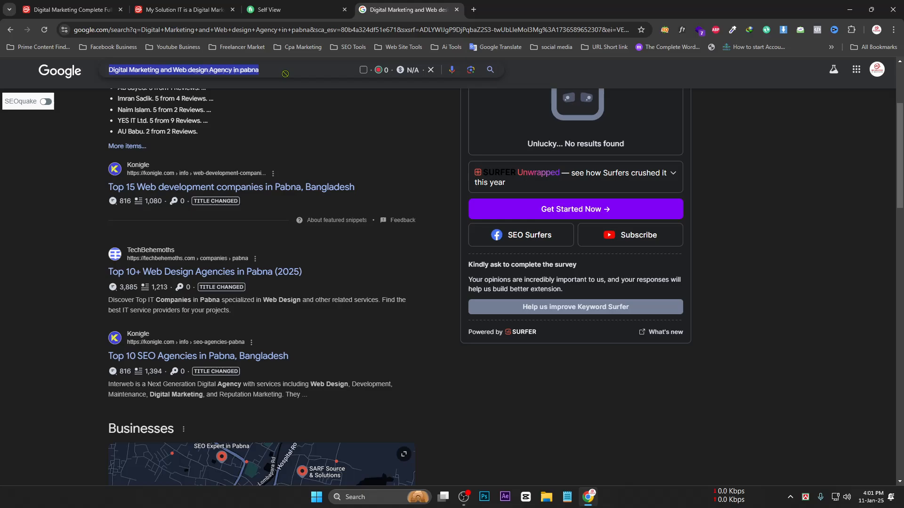
left_click_drag(235, 70, 101, 77)
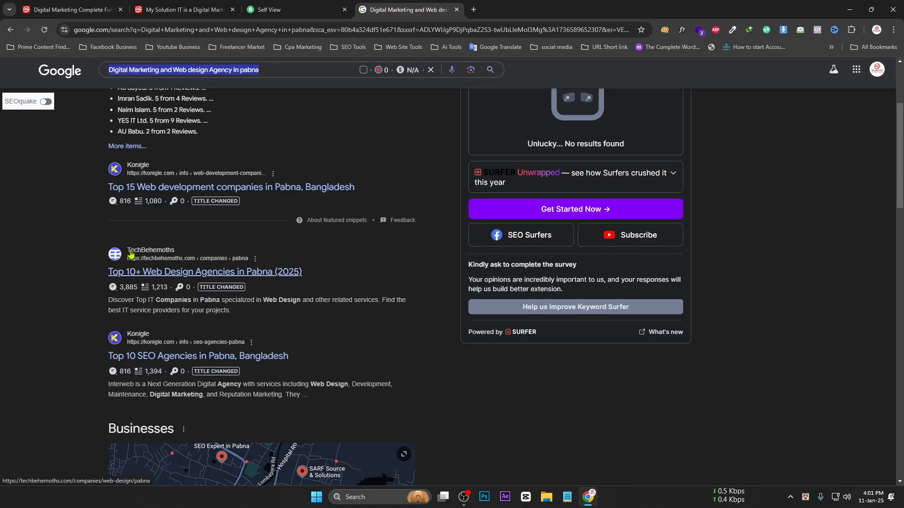
scroll(140, 192, "down", 10)
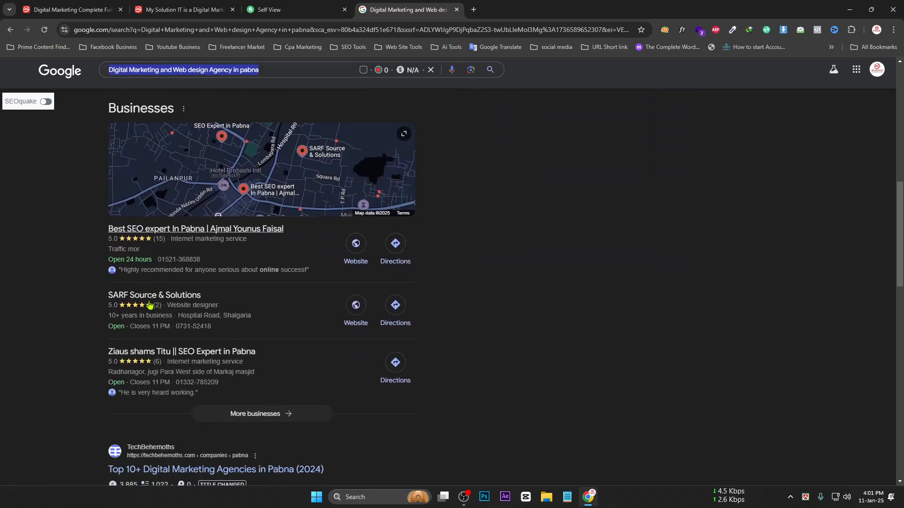
scroll(151, 305, "down", 15)
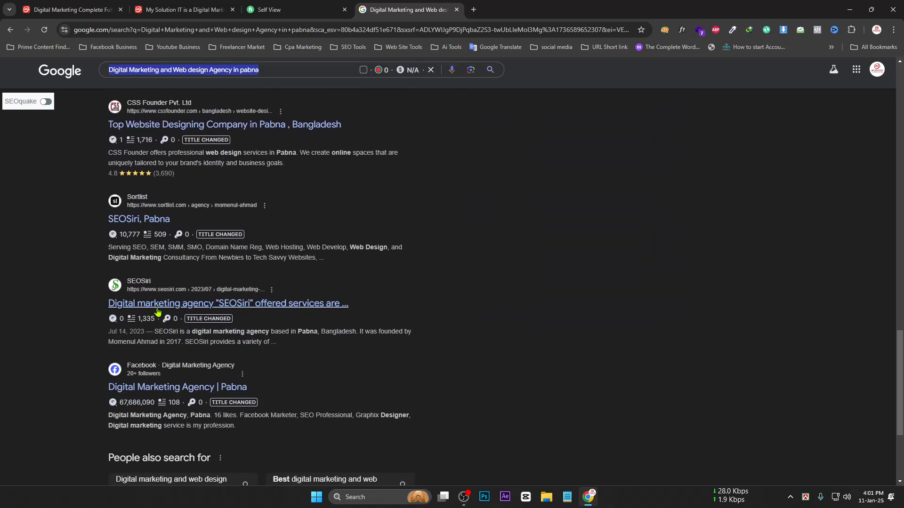
scroll(160, 309, "down", 2)
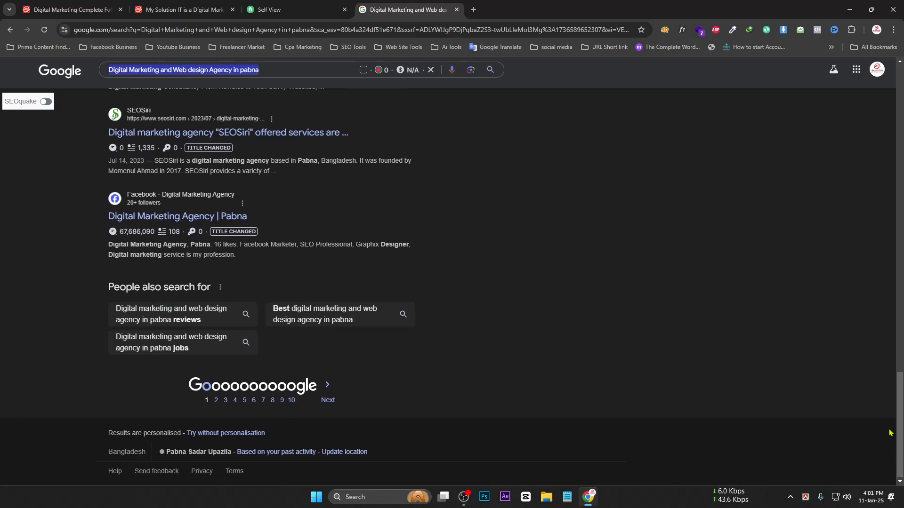
left_click_drag(900, 438, 875, 129)
scroll(264, 333, "down", 3)
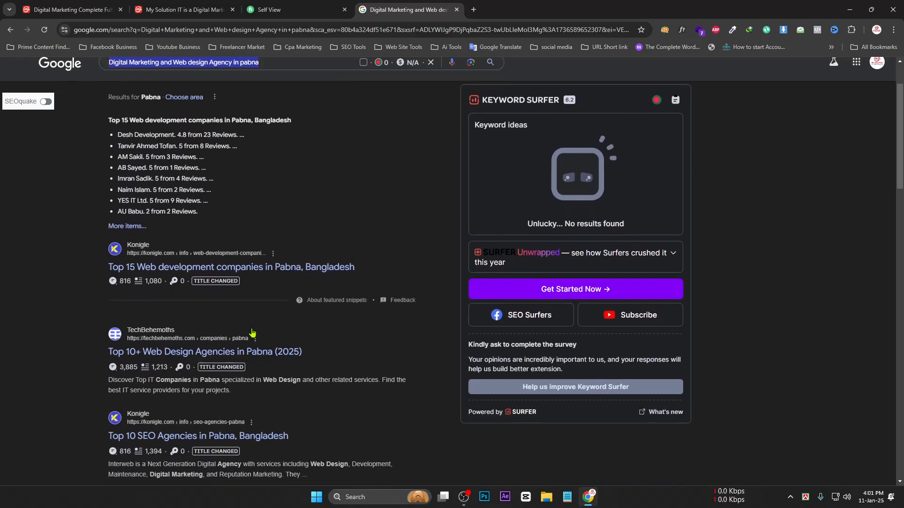
Open the Google Sheets home page from the Google apps grid in a new tab
left_click(473, 10)
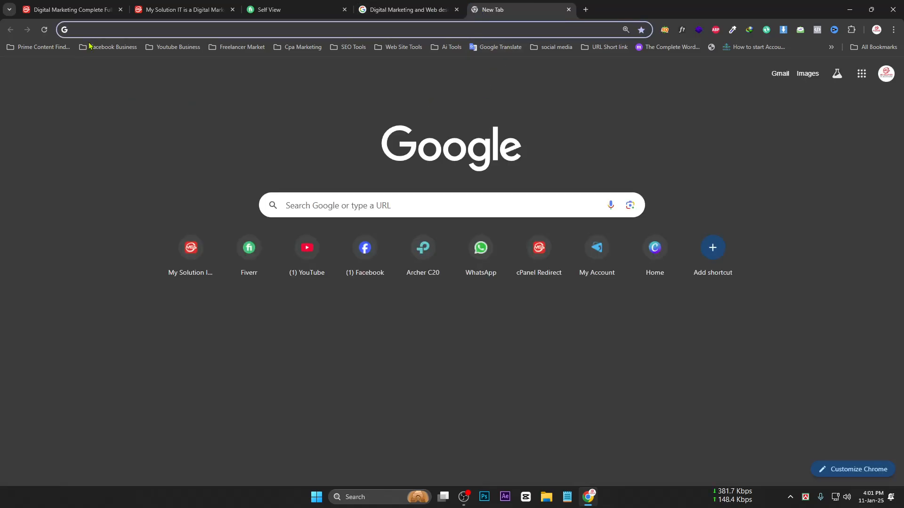
left_click(862, 73)
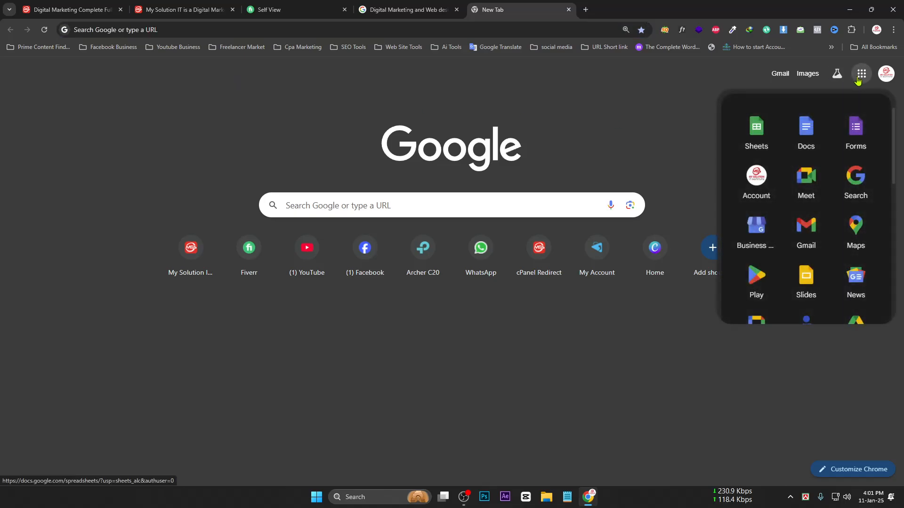
left_click(763, 134)
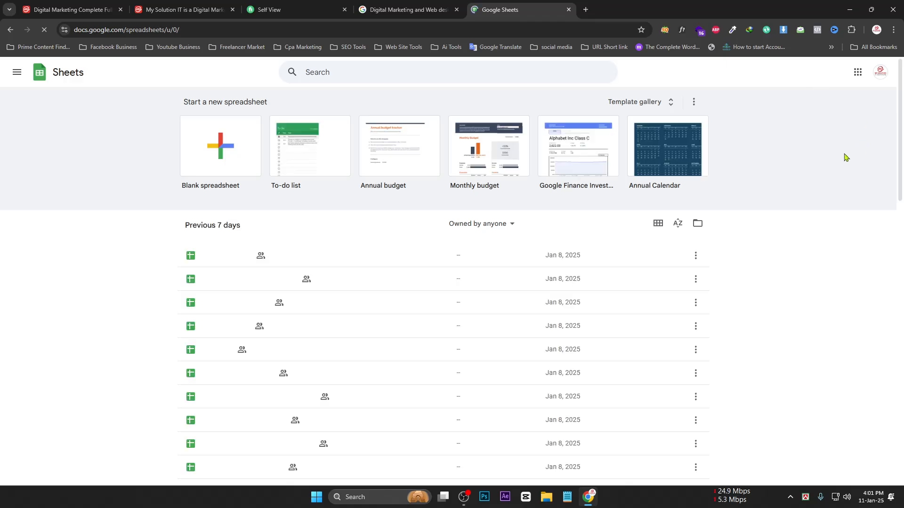
Browse the Sheets file list, then open a window for another Chrome profile
scroll(394, 294, "down", 10)
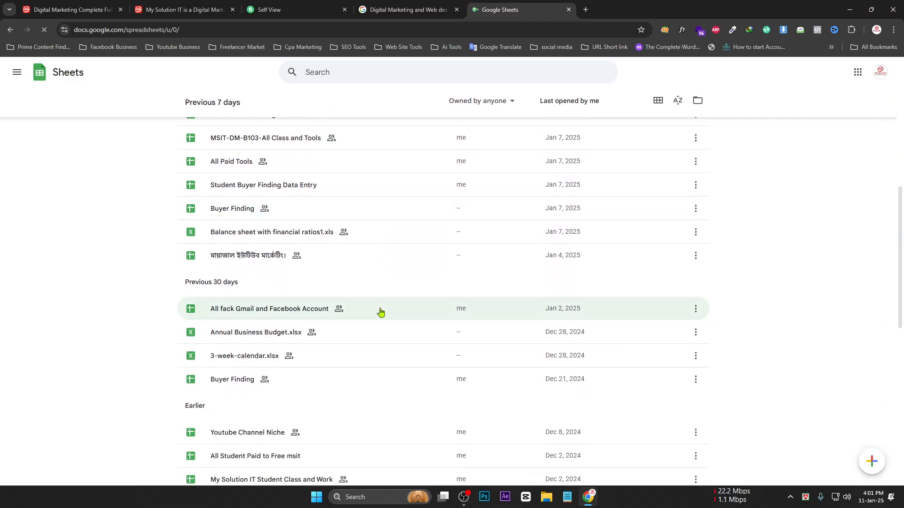
scroll(382, 313, "down", 6)
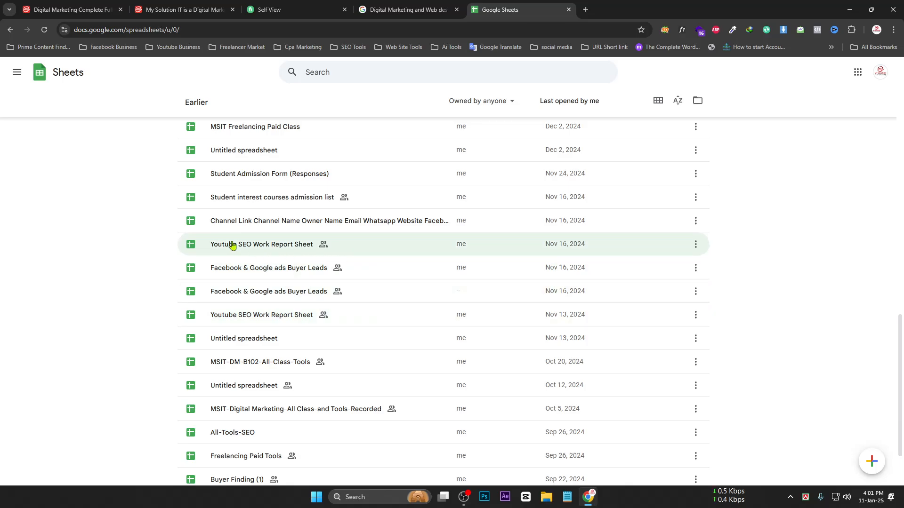
scroll(257, 330, "down", 2)
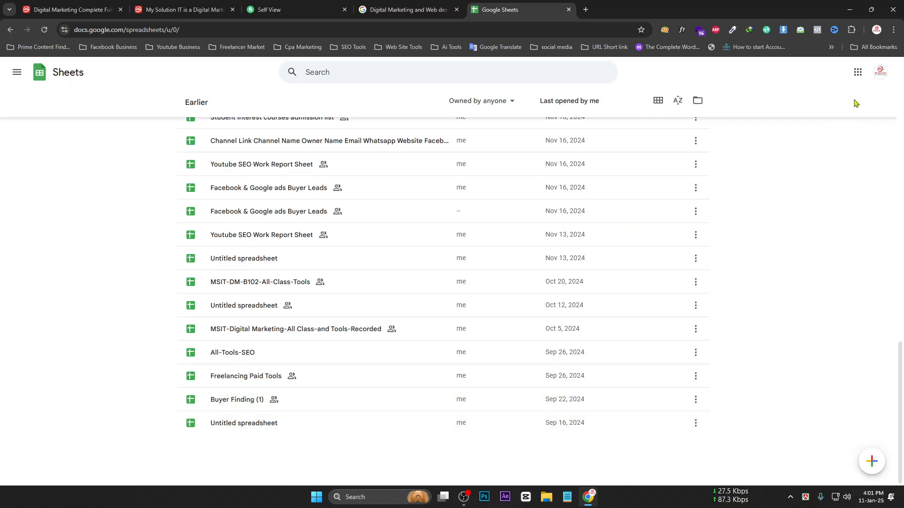
left_click(877, 30)
left_click(751, 236)
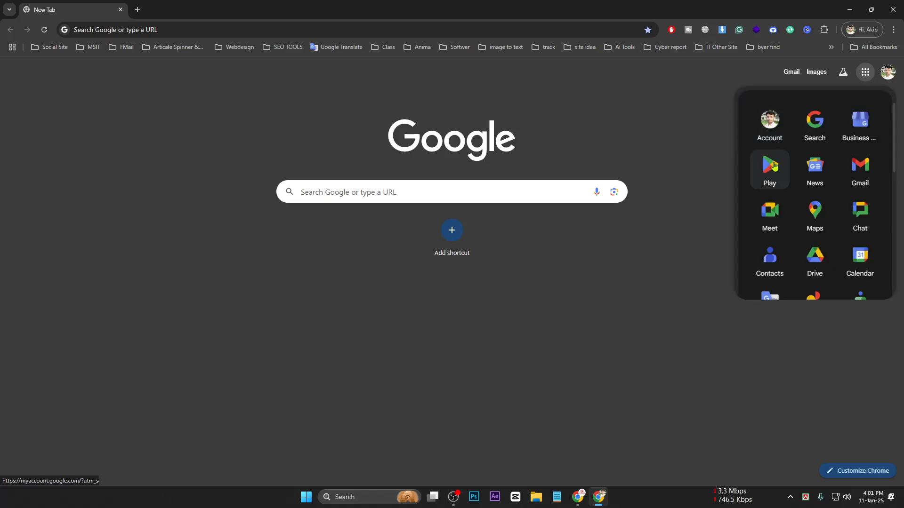
Open Google Sheets home and open SEO Work UIT.com.BD in a new tab
scroll(817, 218, "down", 3)
scroll(815, 219, "up", 1)
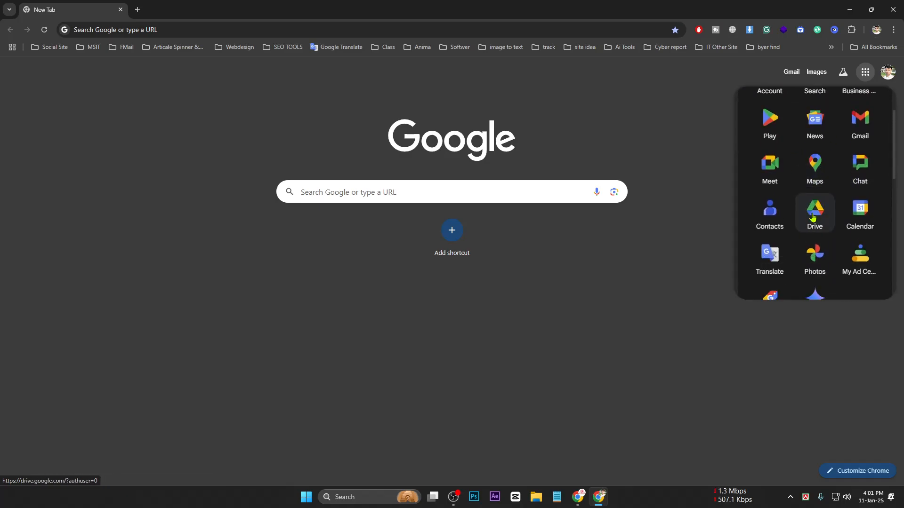
scroll(822, 204, "down", 4)
left_click(822, 203)
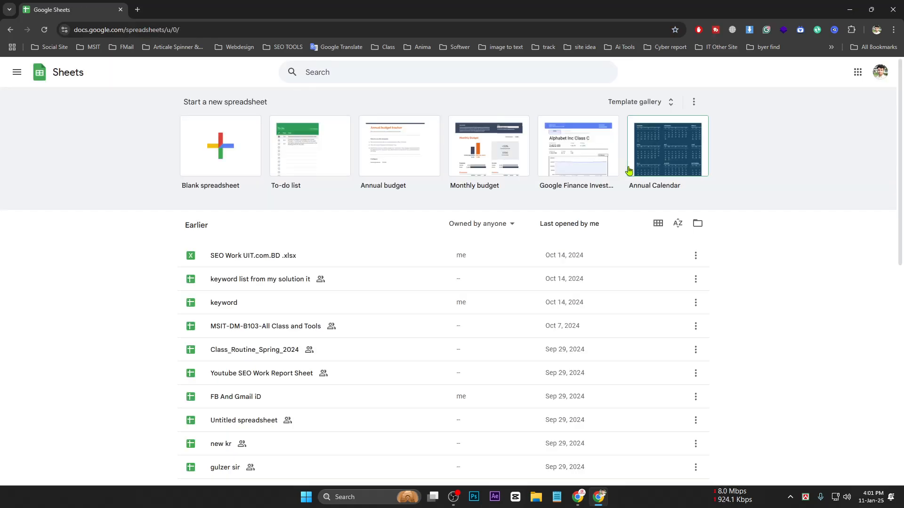
middle_click(260, 259)
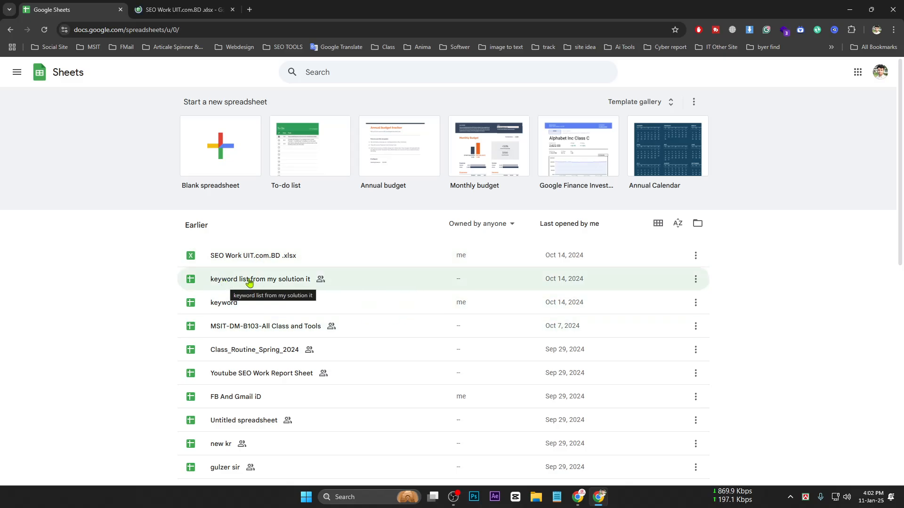
Open UiT SEO ALL.xlsx from the file list in another new tab
scroll(268, 286, "down", 2)
scroll(253, 286, "down", 3)
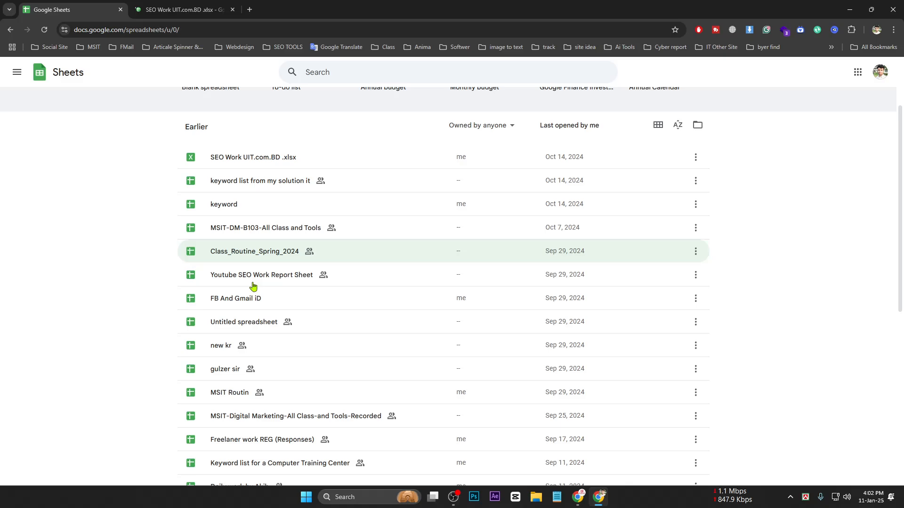
scroll(254, 285, "down", 3)
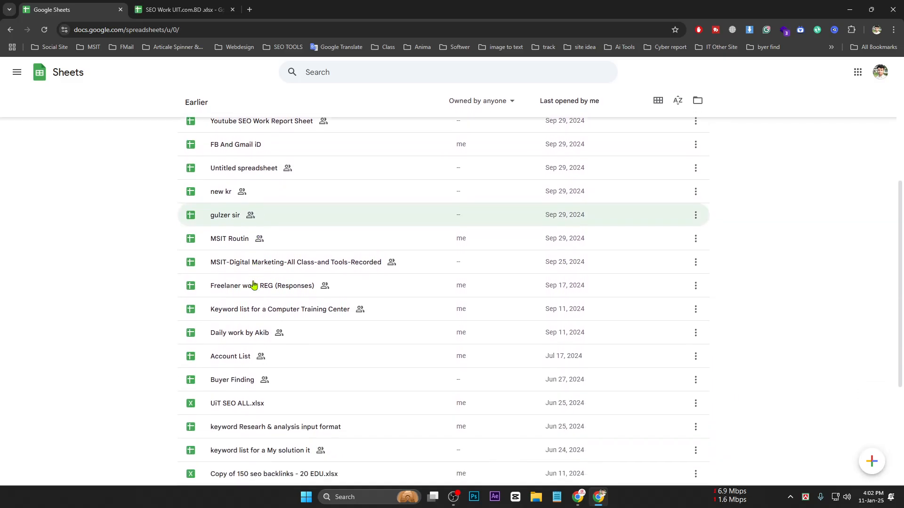
scroll(254, 285, "down", 2)
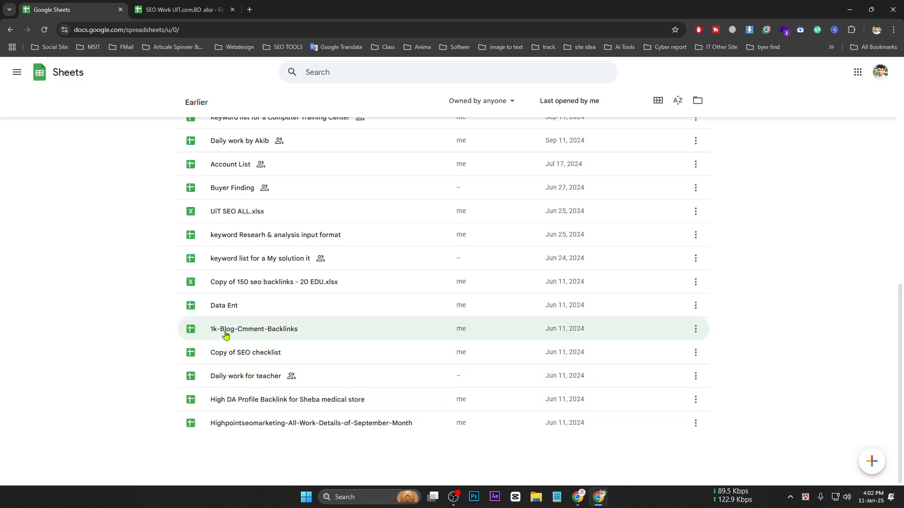
scroll(227, 256, "up", 1)
middle_click(226, 248)
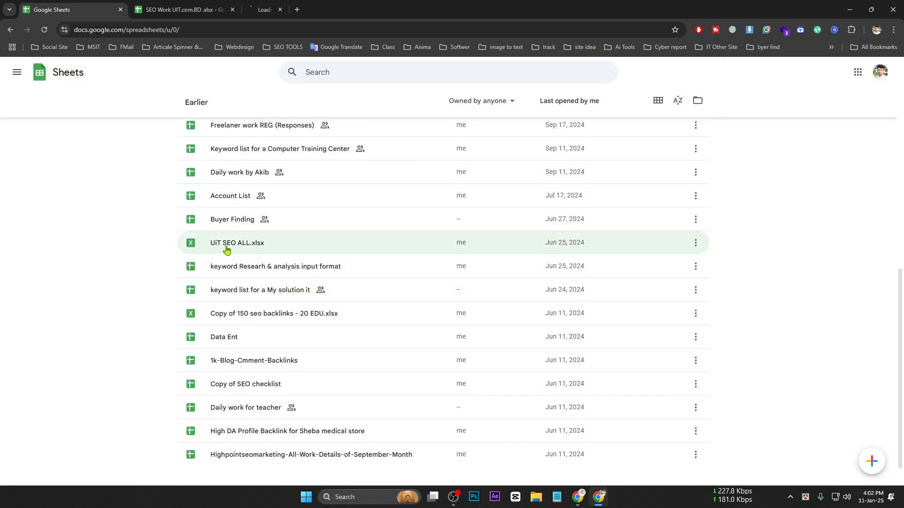
scroll(236, 228, "up", 2)
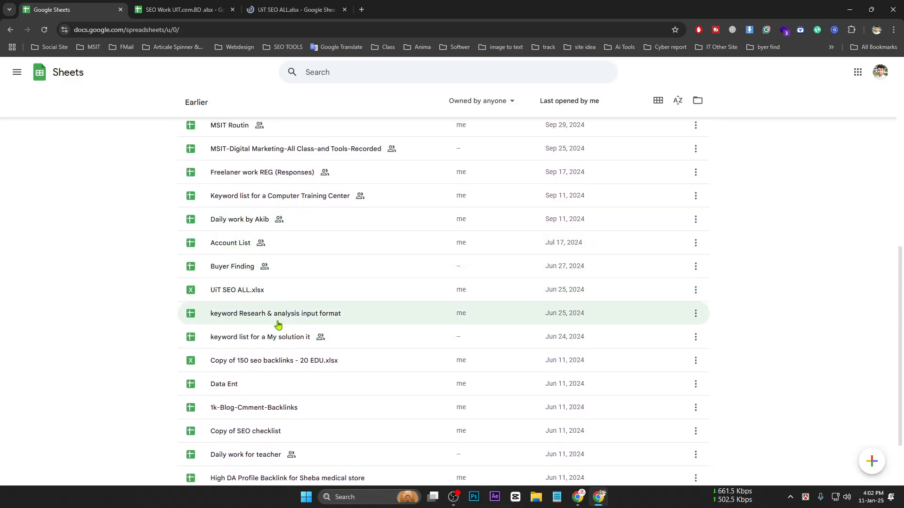
scroll(385, 141, "up", 1)
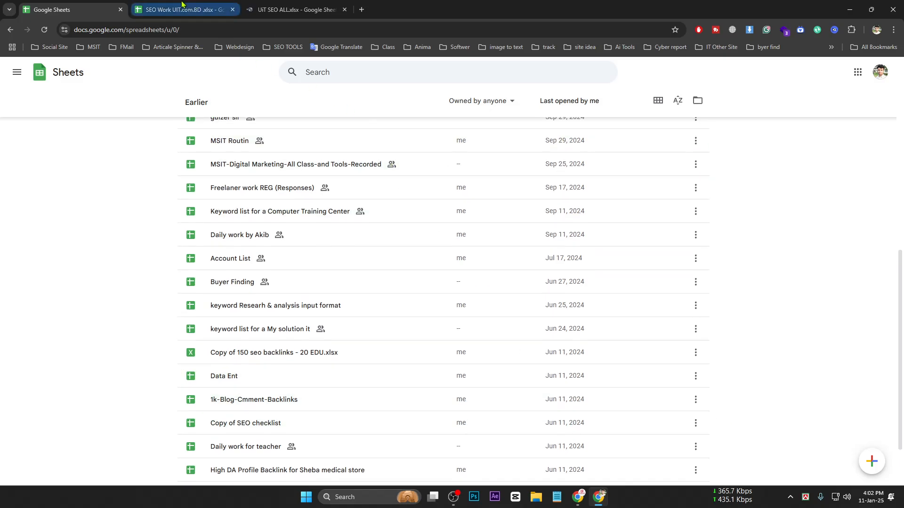
In SEO Work UIT.com.BD, view each sheet from Gmail to social Bookmarking, ending on Keyword research
left_click(158, 9)
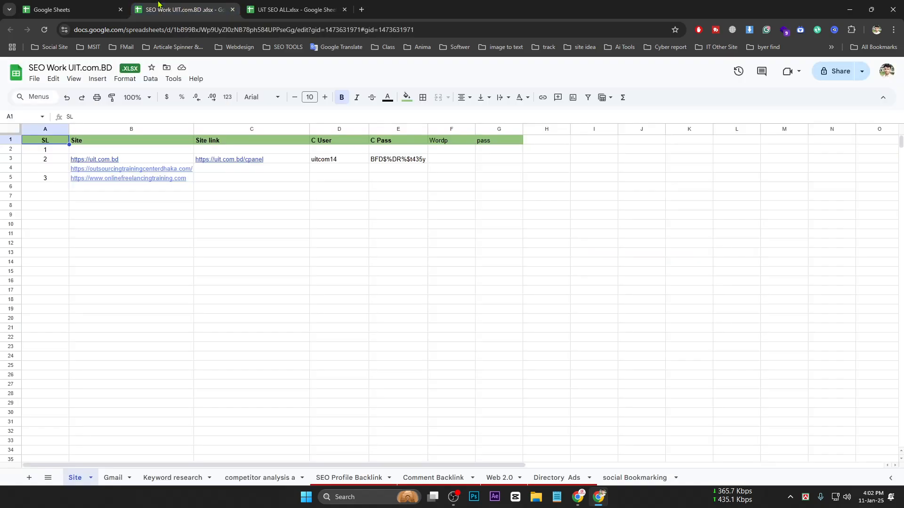
left_click(113, 480)
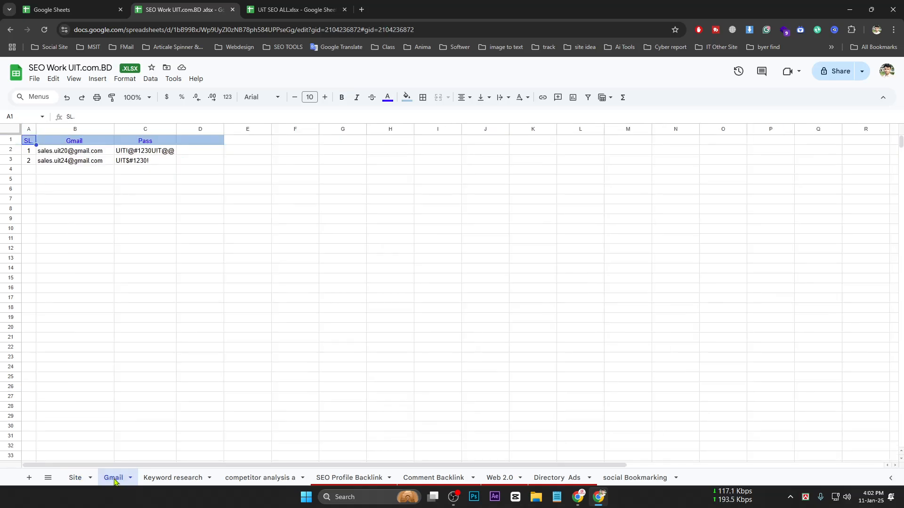
left_click(155, 479)
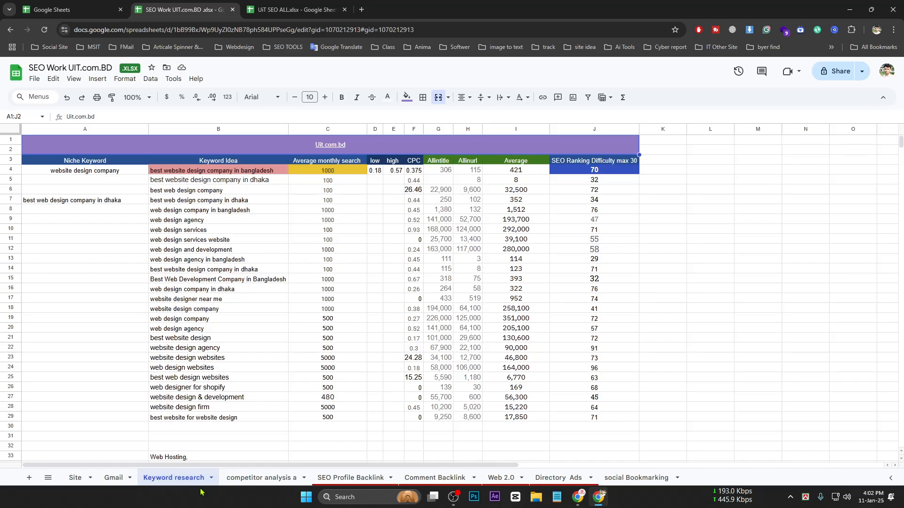
left_click(261, 479)
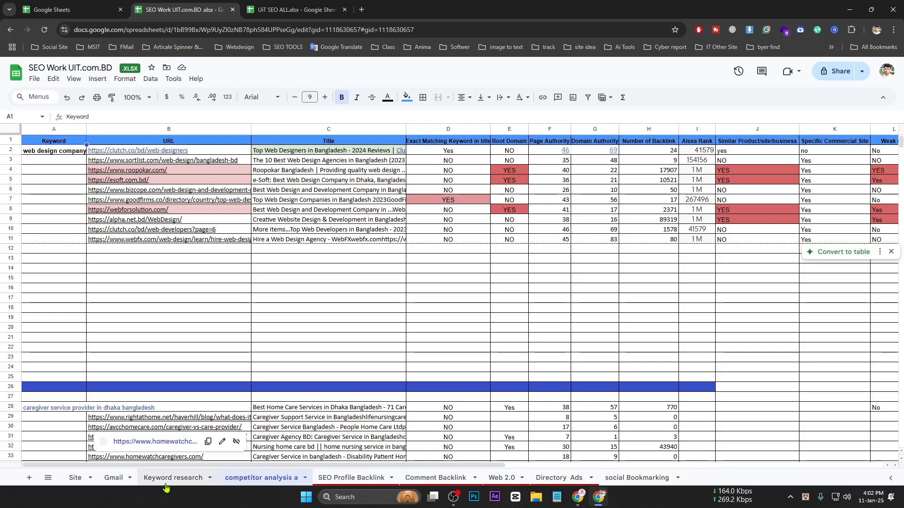
left_click(350, 477)
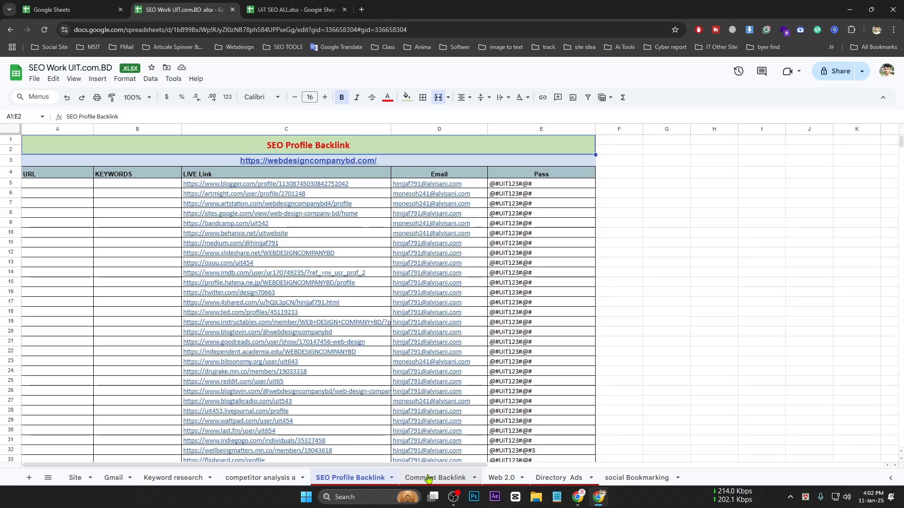
left_click(429, 478)
left_click(501, 478)
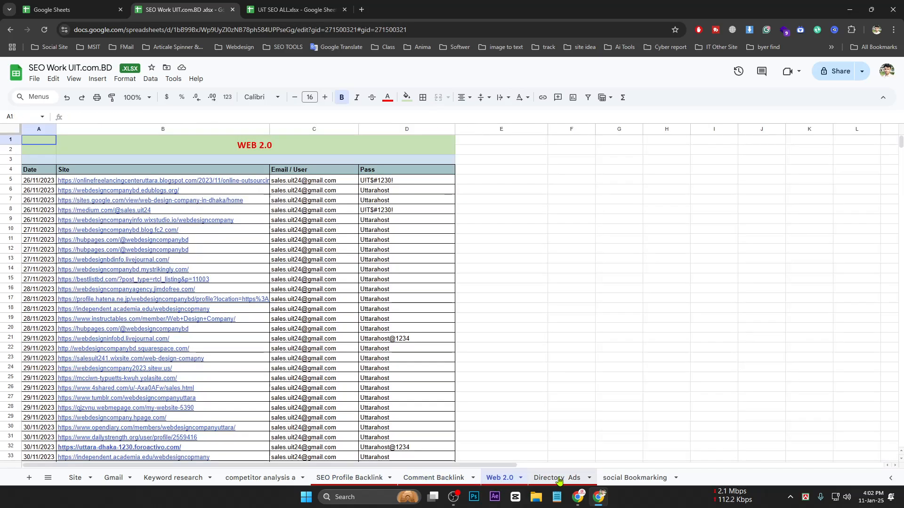
left_click(556, 478)
left_click(619, 478)
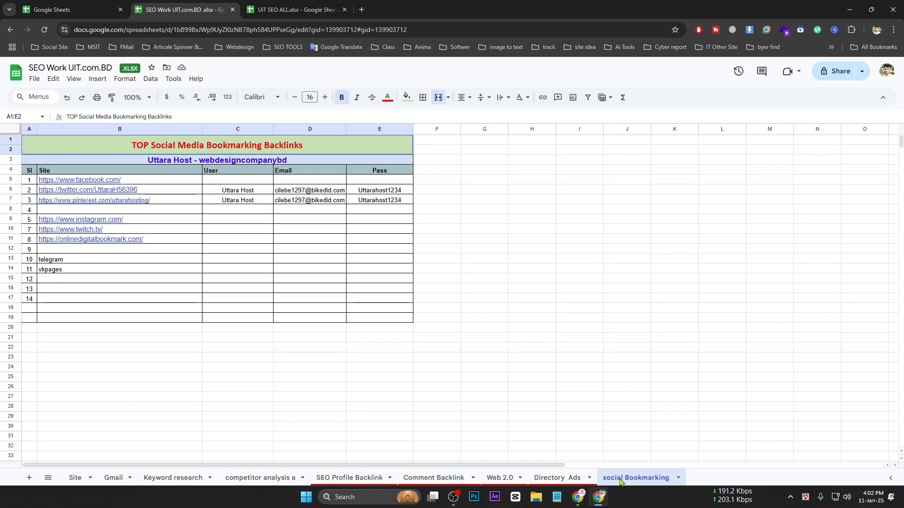
left_click(173, 477)
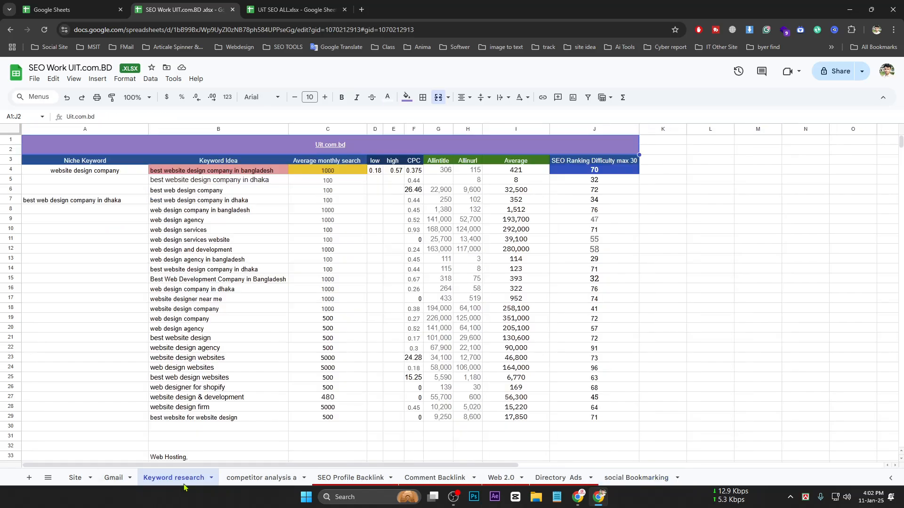
left_click(113, 478)
left_click(163, 477)
left_click(285, 5)
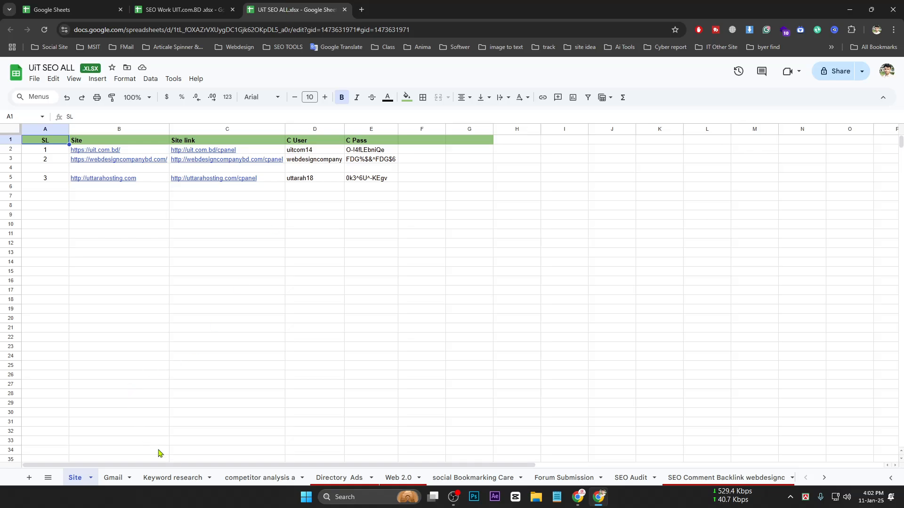
left_click(249, 478)
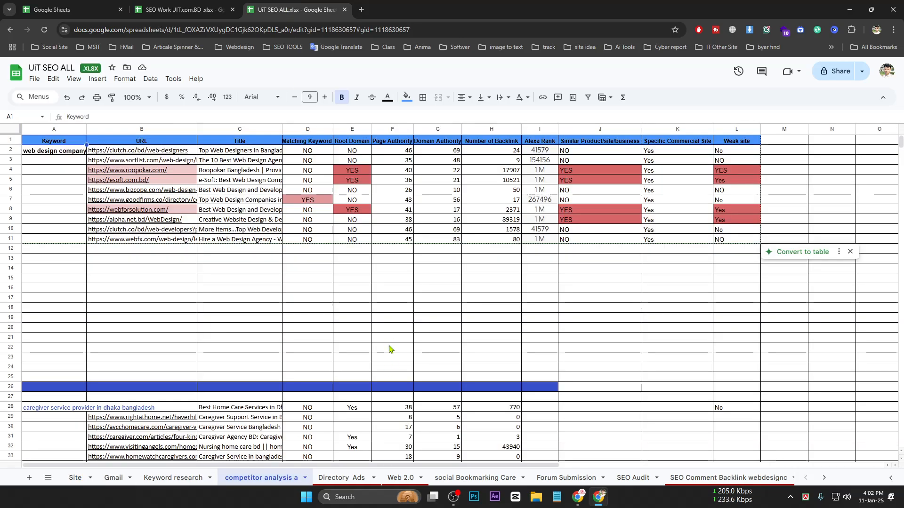
left_click(630, 478)
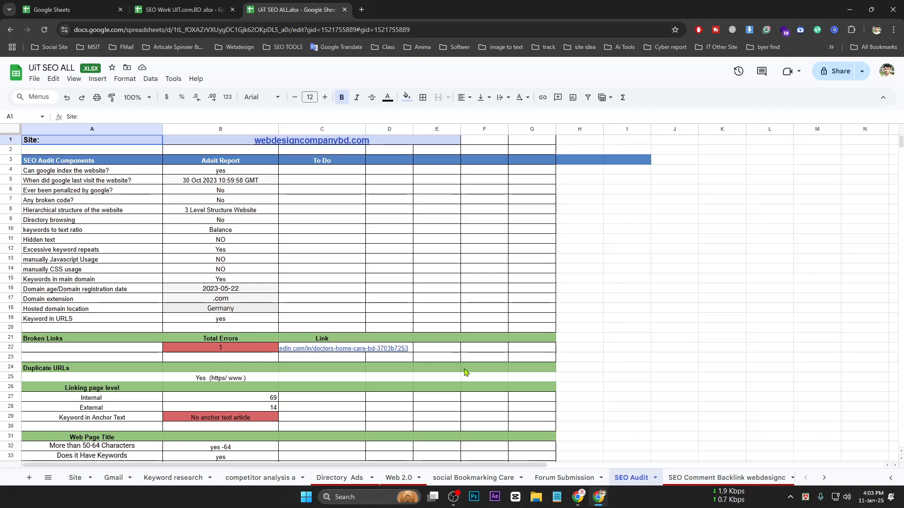
scroll(464, 372, "down", 10)
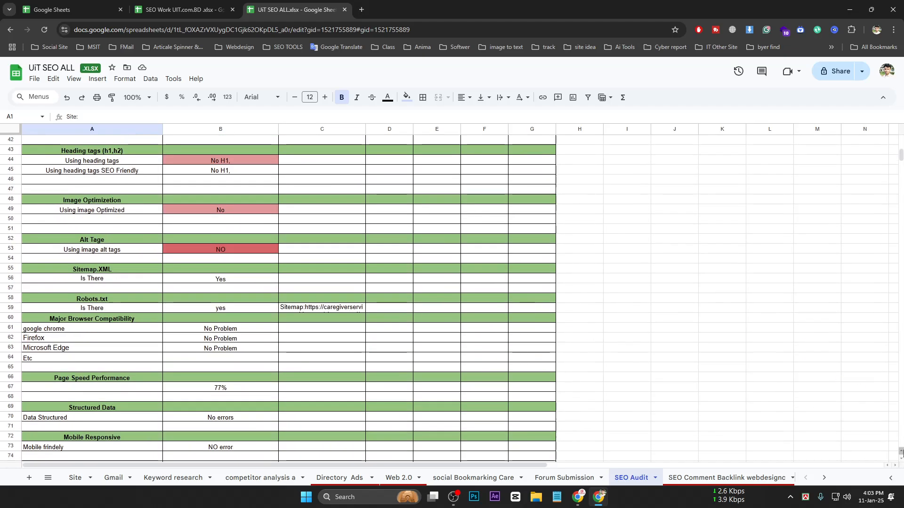
left_click_drag(901, 155, 901, 138)
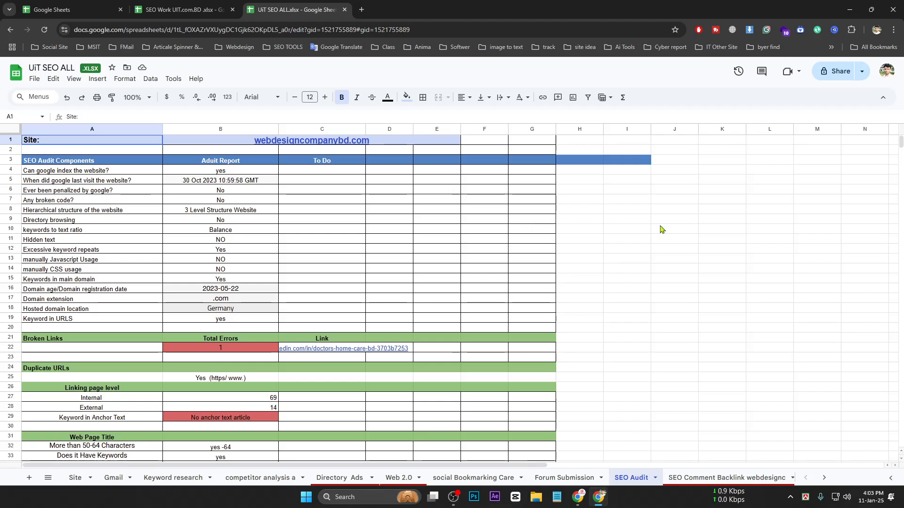
mouse_move(903, 142)
left_mouse_down()
mouse_move(902, 161)
mouse_move(903, 137)
left_mouse_up()
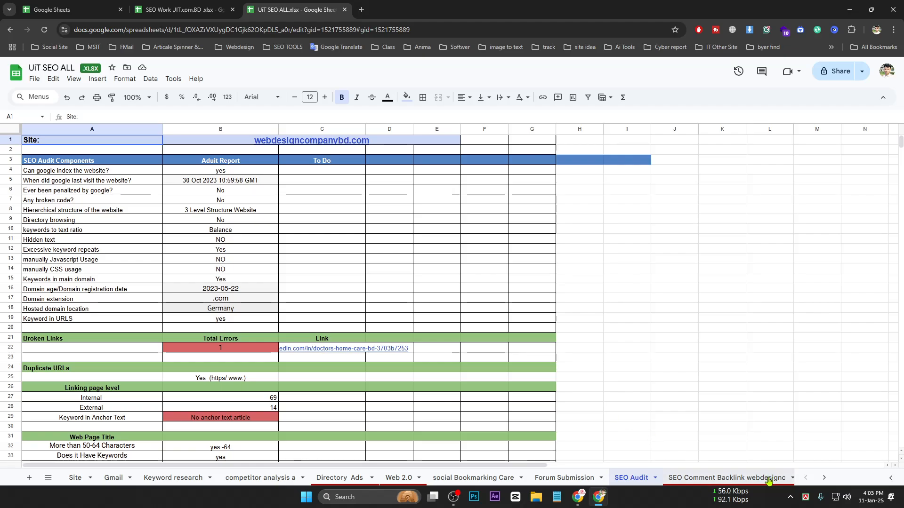
left_click(784, 479)
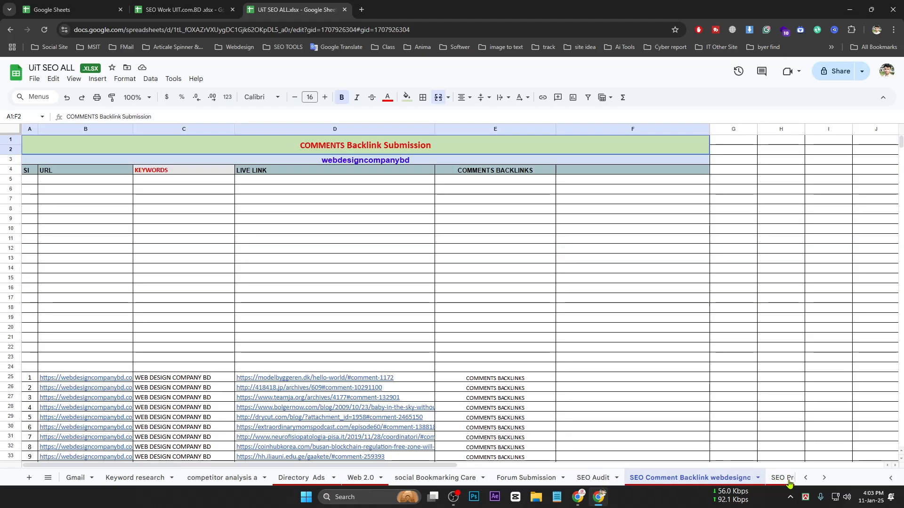
left_click(823, 477)
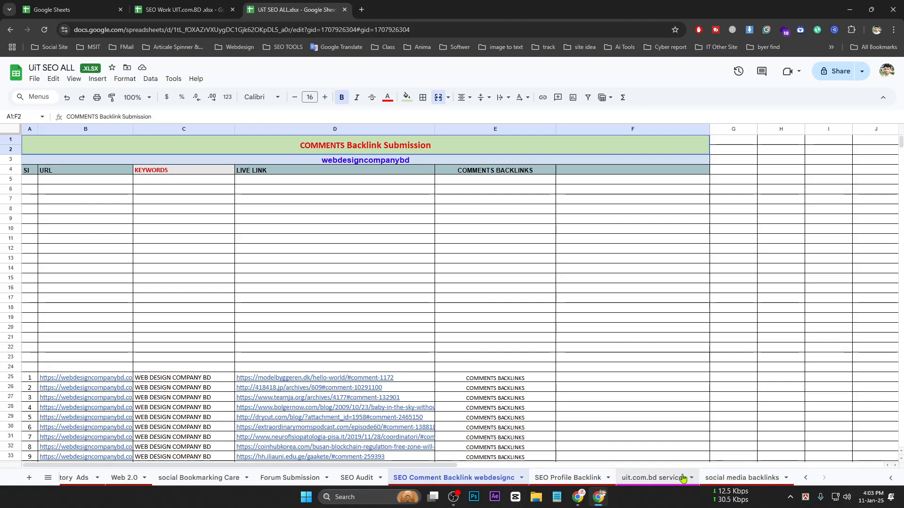
left_click(682, 478)
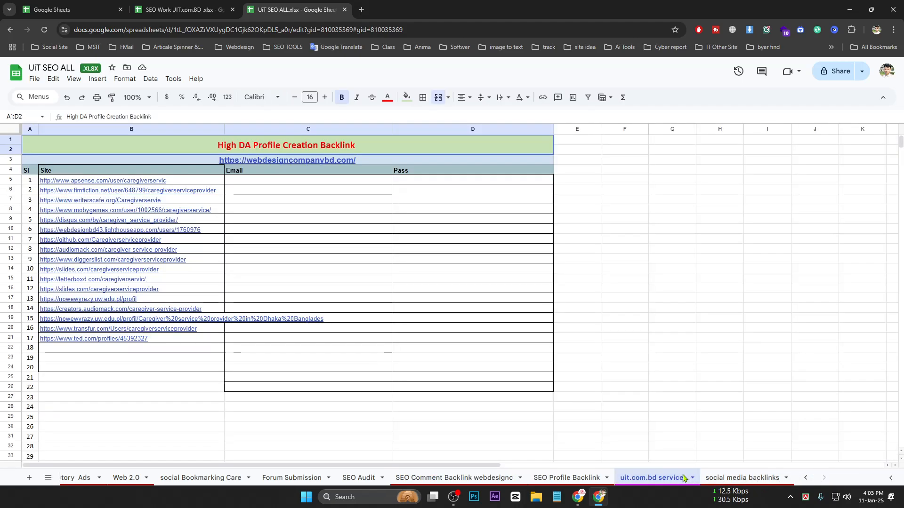
left_click(804, 479)
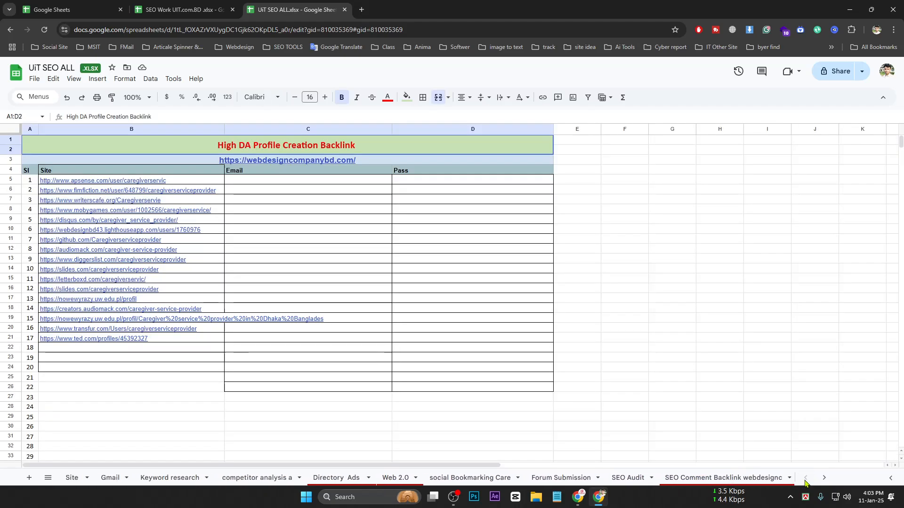
left_click(70, 477)
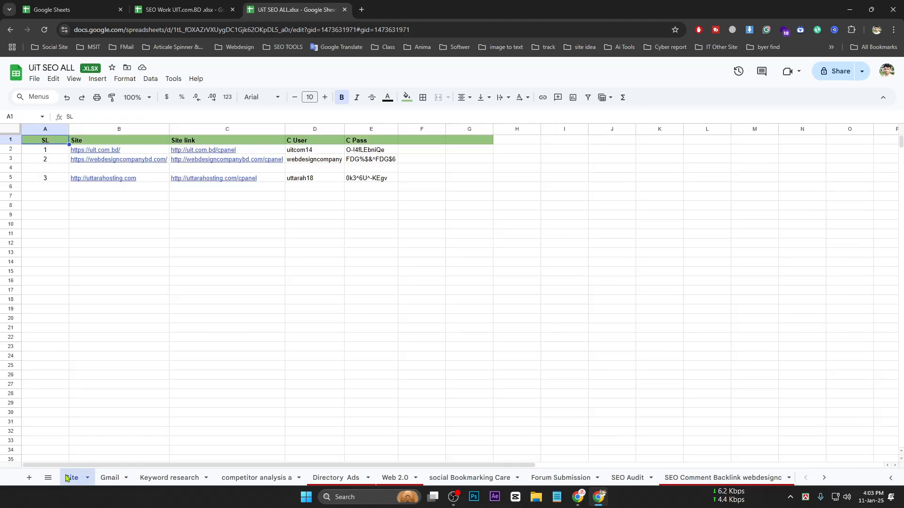
In SEO Work UIT.com.BD's Site sheet, select the site details and preview the site and cPanel links
left_click(181, 10)
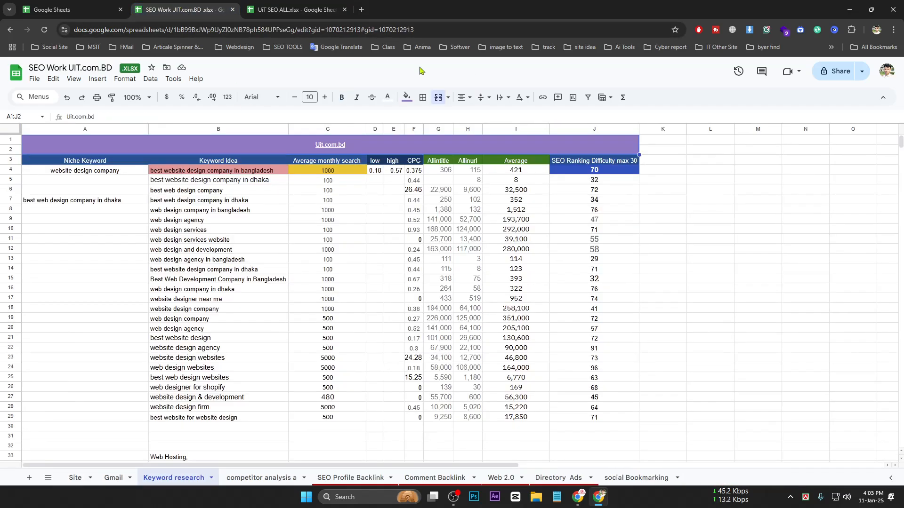
left_click(84, 478)
left_click(231, 197)
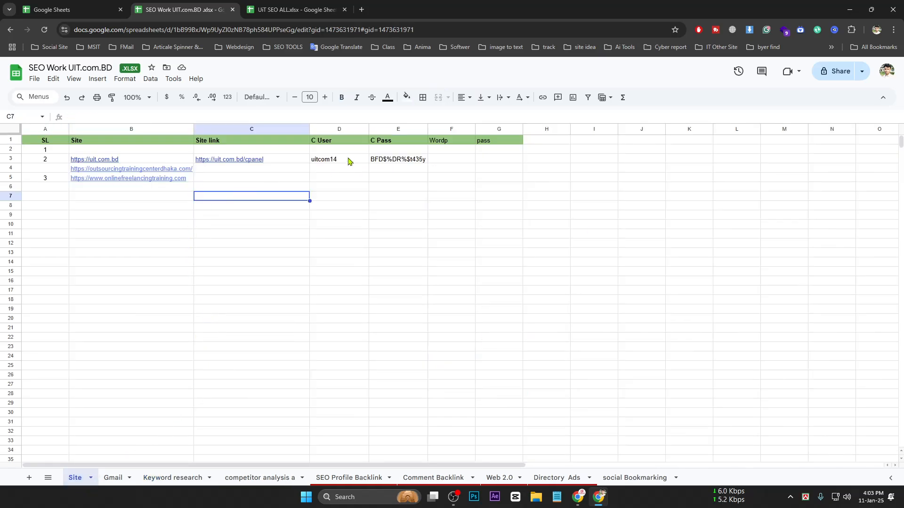
left_click_drag(94, 152, 402, 162)
left_click(272, 187)
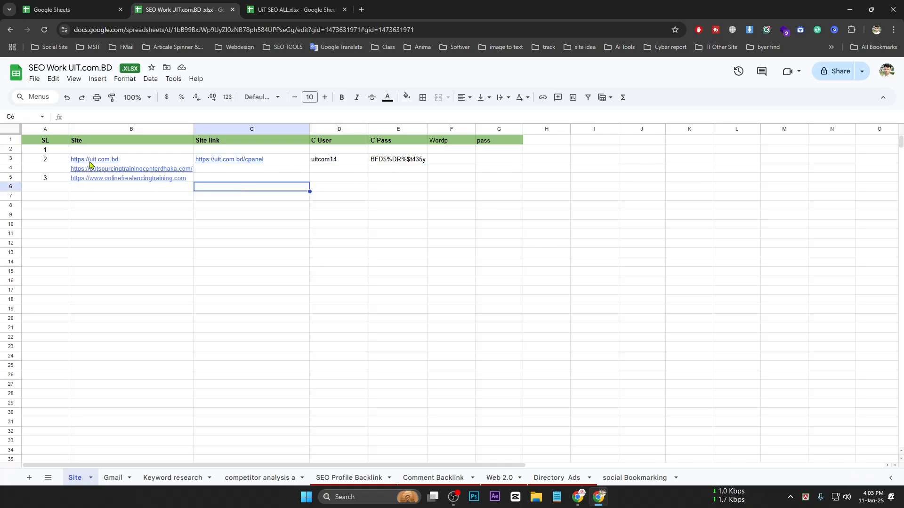
left_click_drag(89, 160, 239, 163)
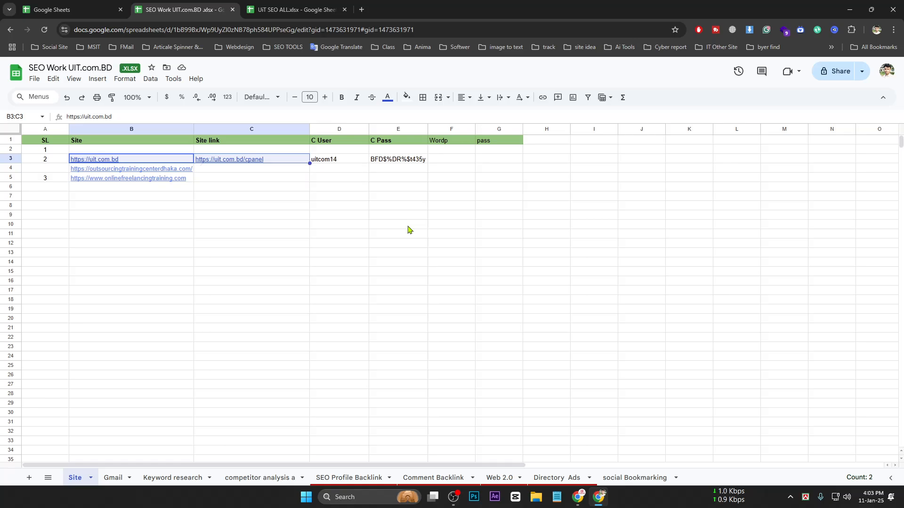
left_click(376, 207)
left_click(136, 160)
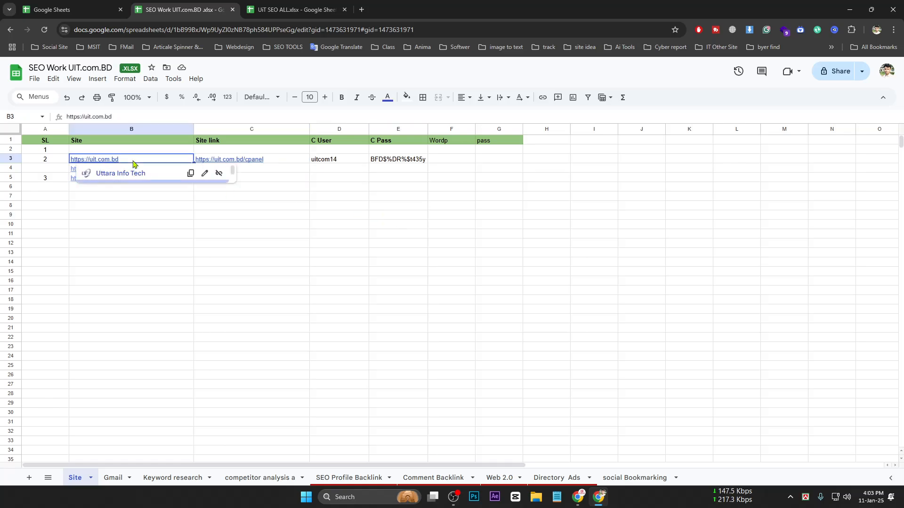
left_click(276, 160)
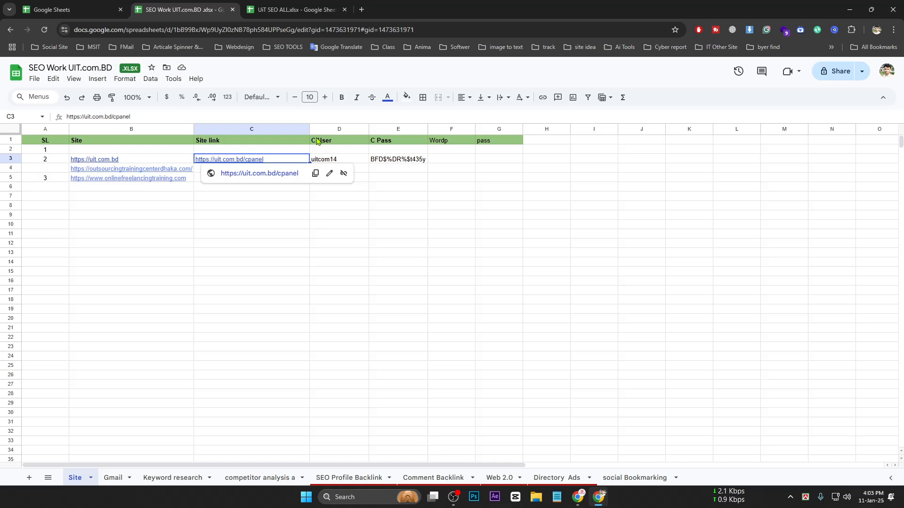
Inspect the user name and password cells, then show the Keyword research sheet
left_click_drag(402, 144, 405, 160)
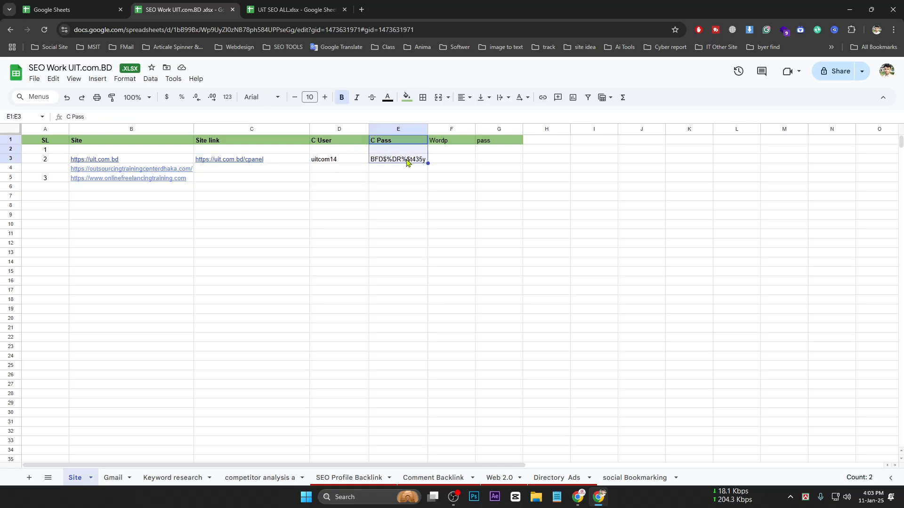
left_click(458, 160)
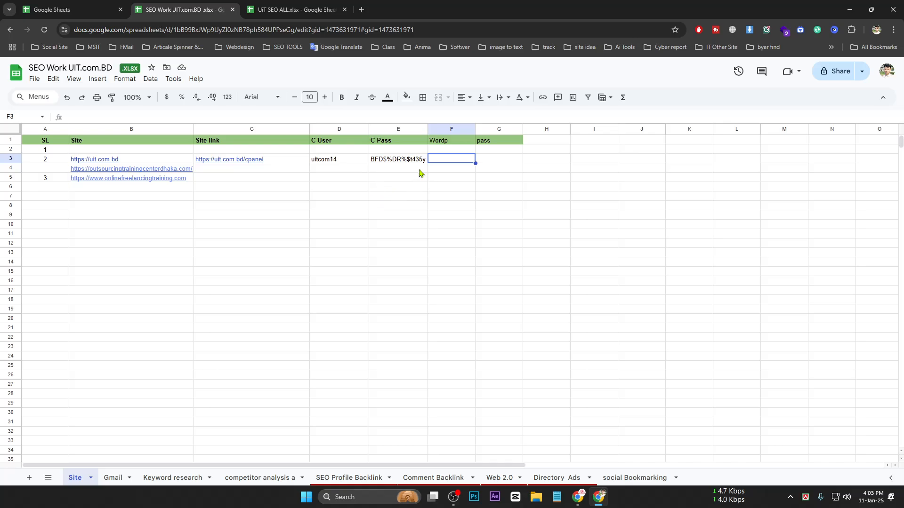
left_click(362, 169)
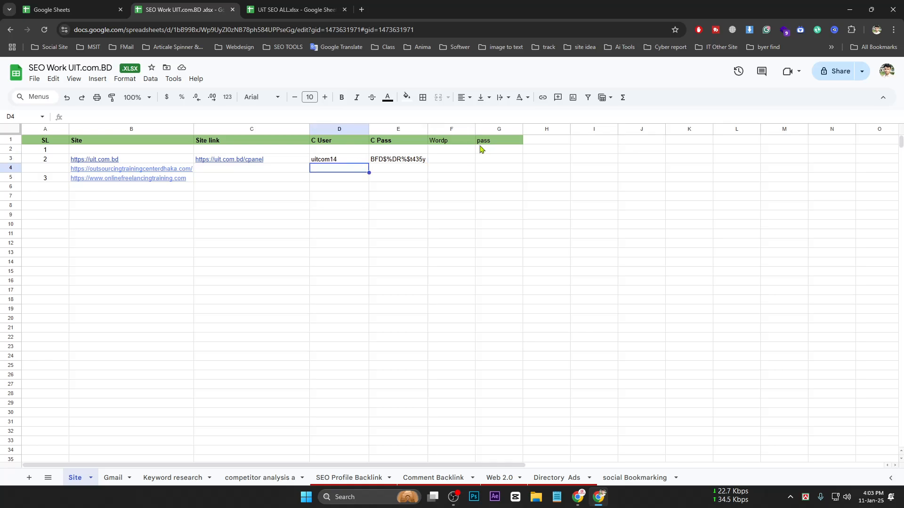
left_click(349, 161)
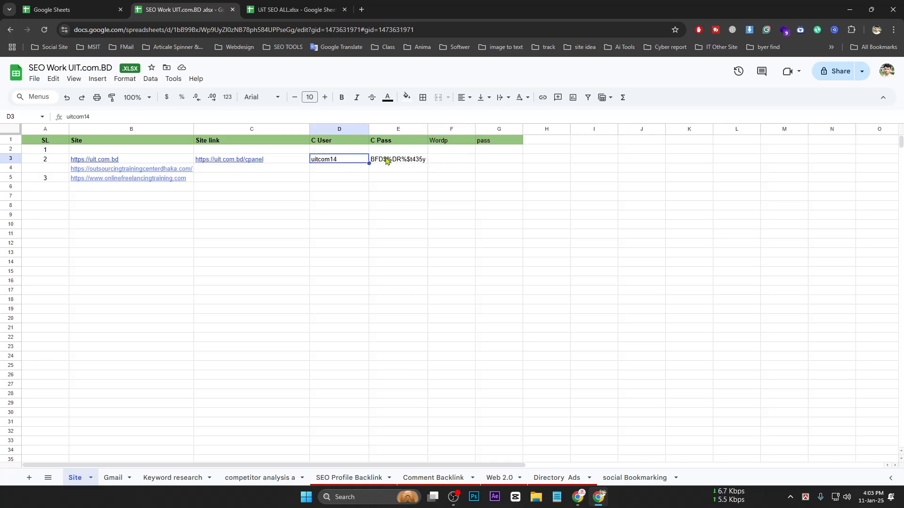
left_click(416, 164)
left_click(358, 165)
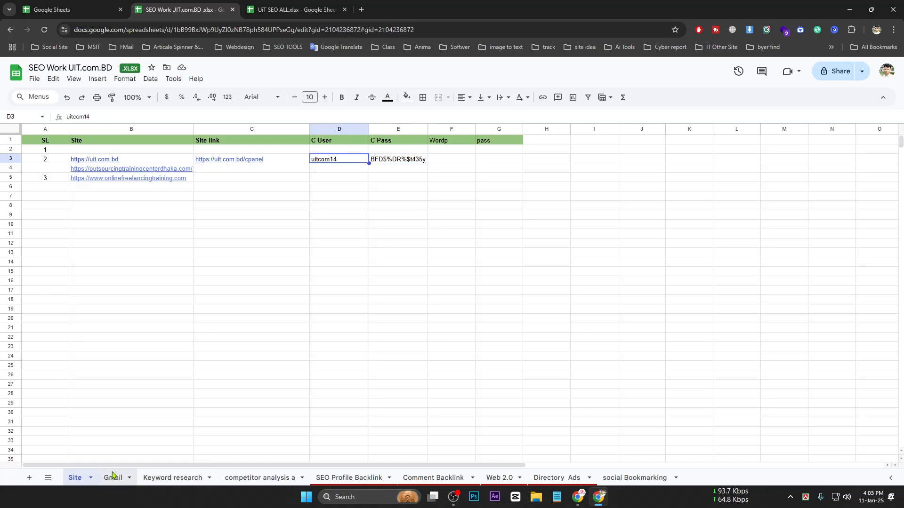
left_click(113, 477)
left_click(174, 478)
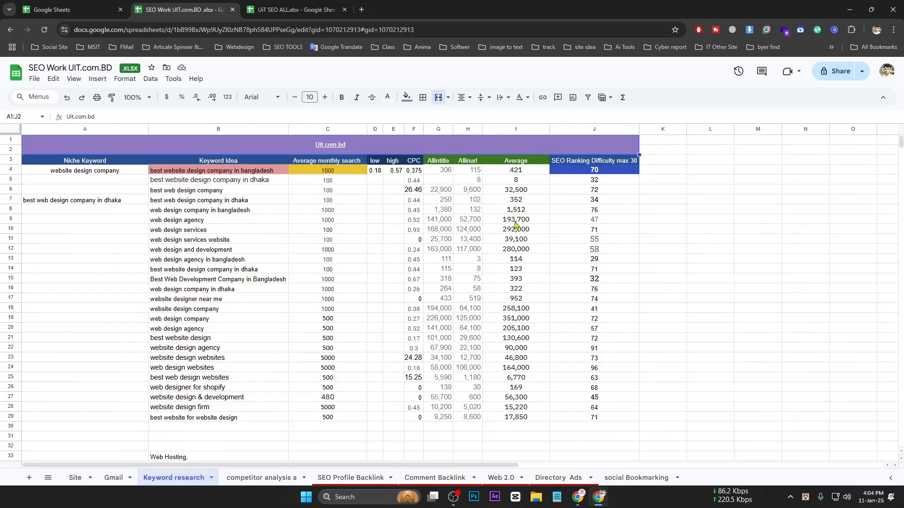
Select the keyword table A1:J31, then switch to the competitor analysis sheet
left_click_drag(58, 145, 362, 436)
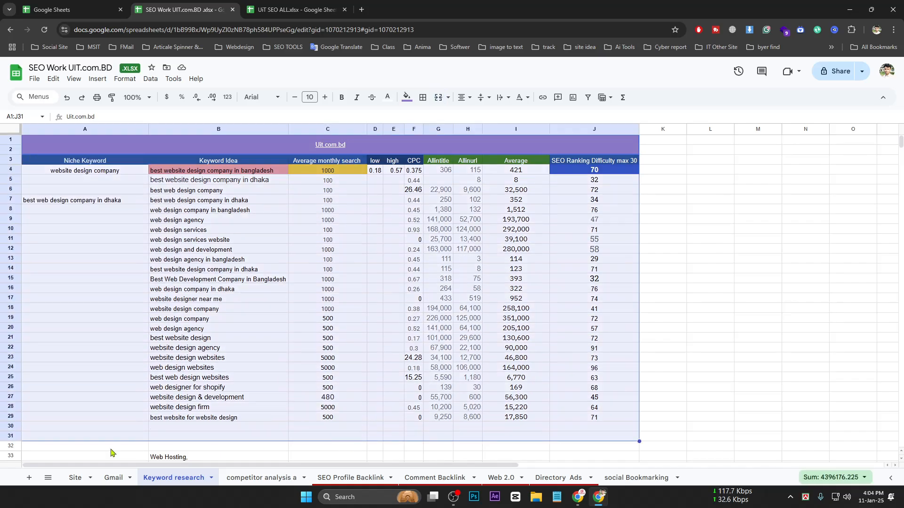
left_click(245, 478)
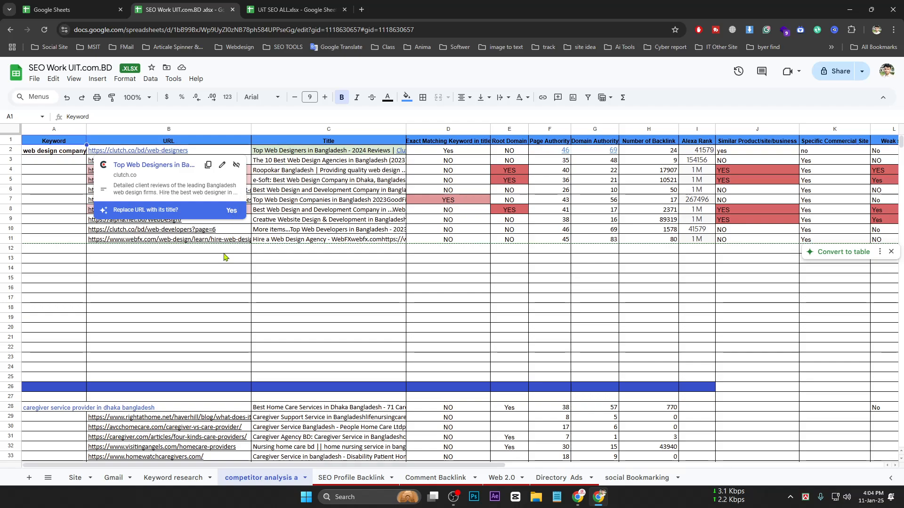
Review the competitor headers from Keyword to Exact Matching Keyword in title, widening column D to fit
left_click(284, 5)
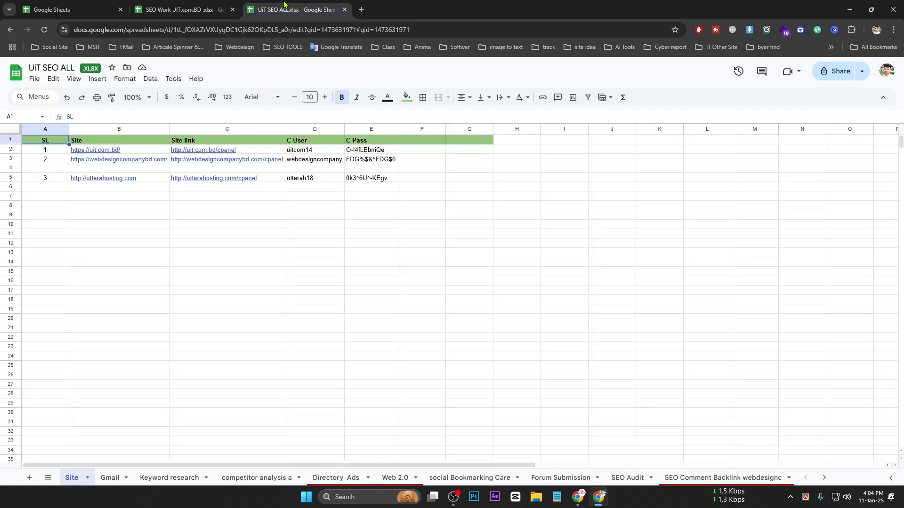
left_click(210, 5)
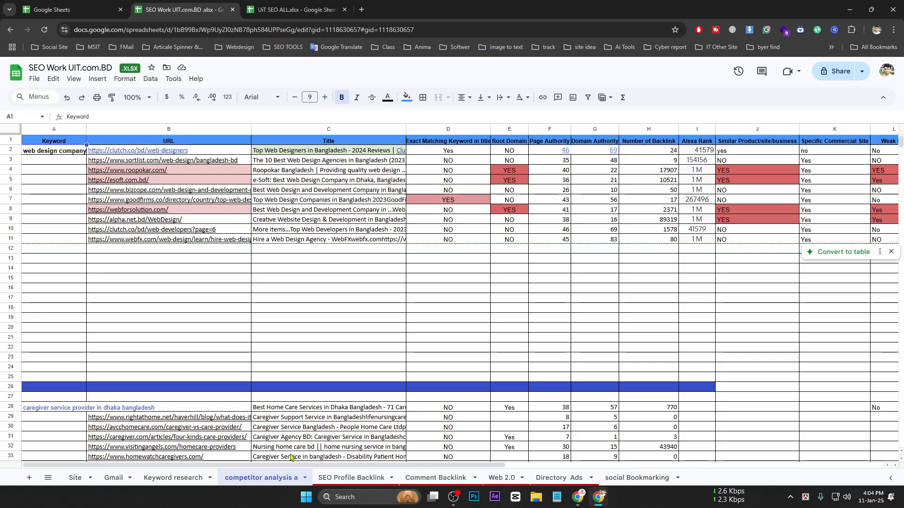
double_click(41, 138)
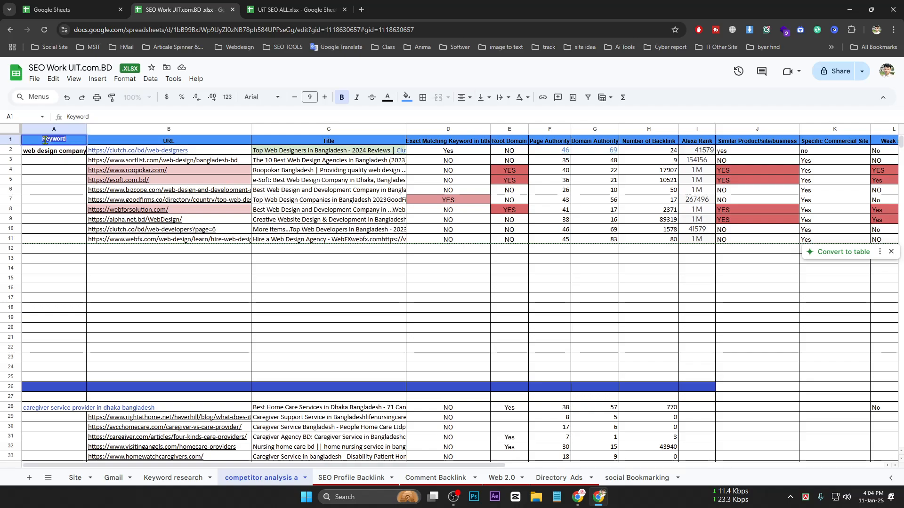
left_click(144, 144)
left_click(336, 141)
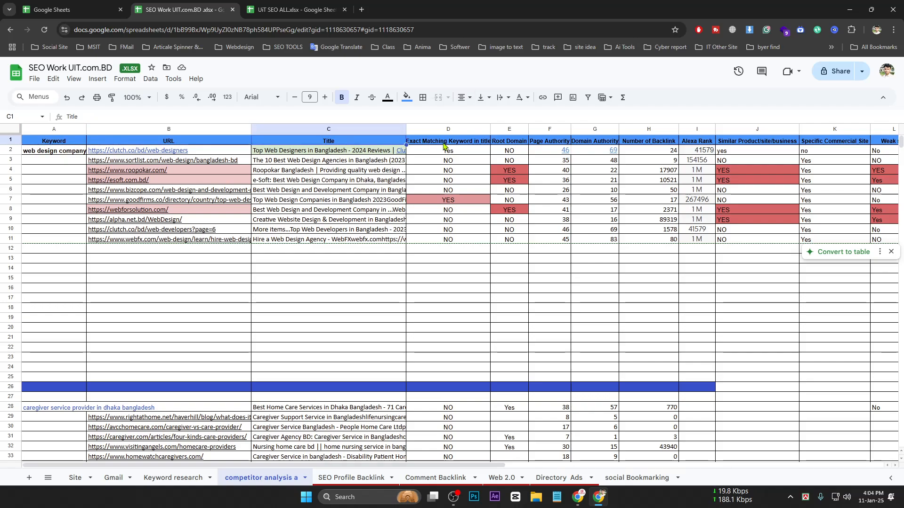
left_click(445, 145)
double_click(492, 128)
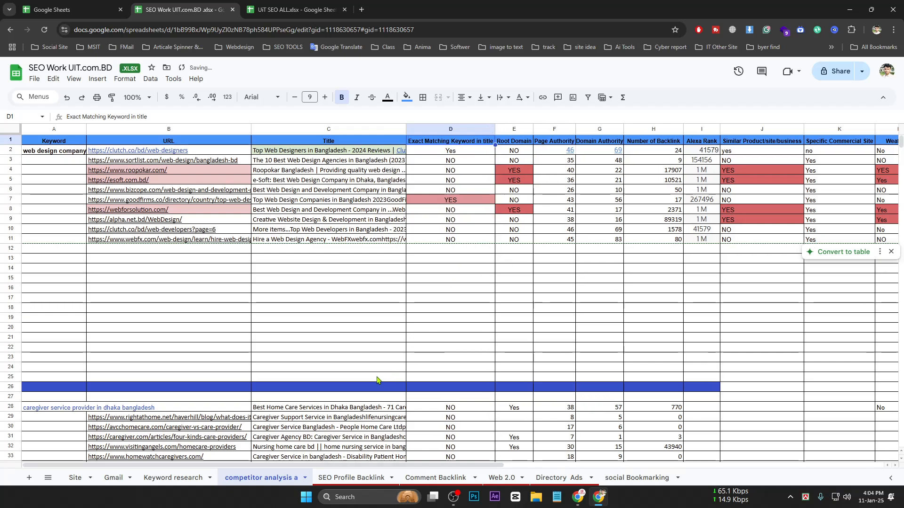
Check the Root Domain, Page Authority, Domain Authority and Backlink headers, then switch to UiT SEO ALL
left_click(517, 143)
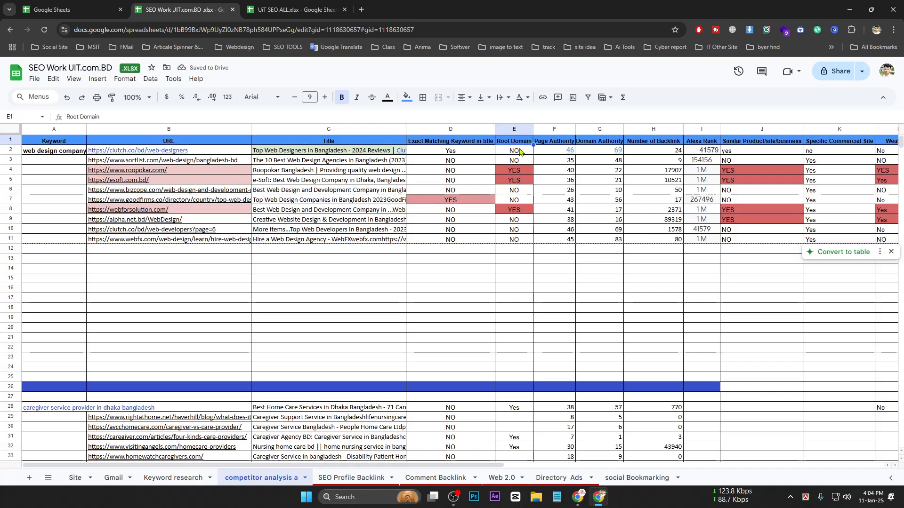
left_click(557, 142)
left_click(602, 144)
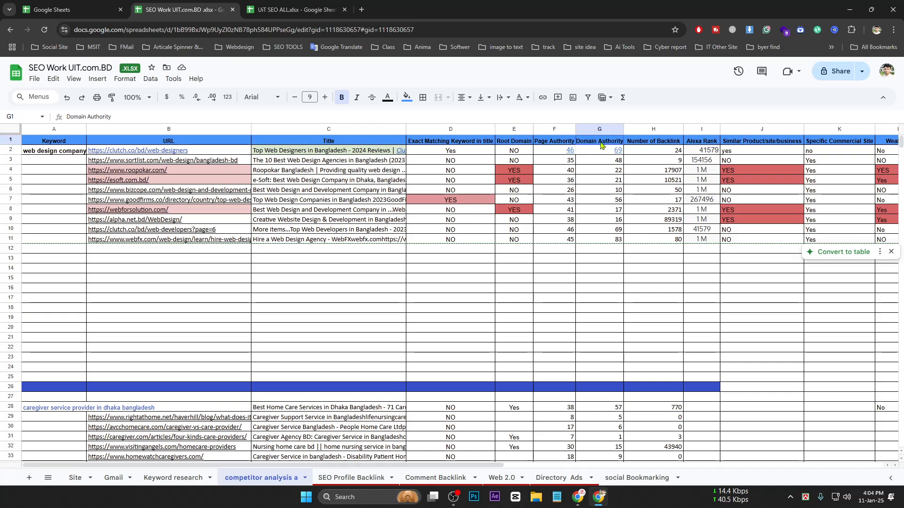
left_click(645, 145)
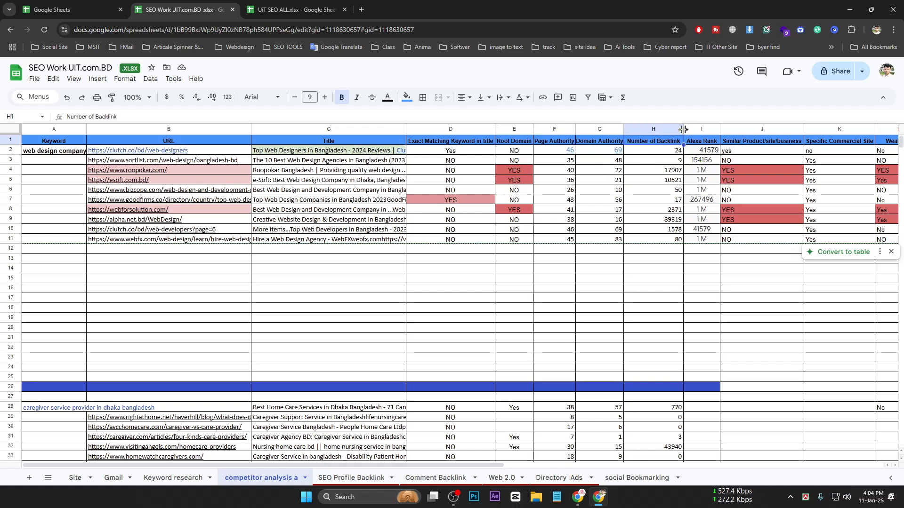
left_click_drag(473, 466, 398, 452)
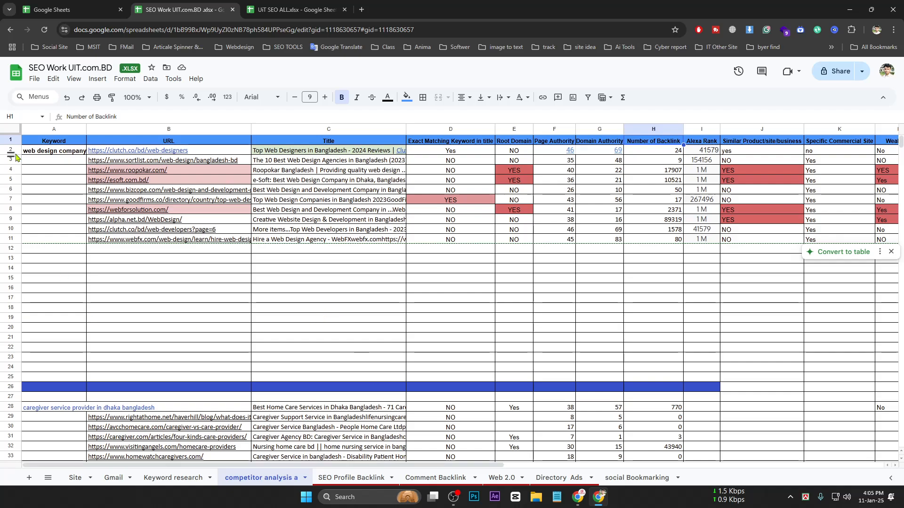
double_click(33, 152)
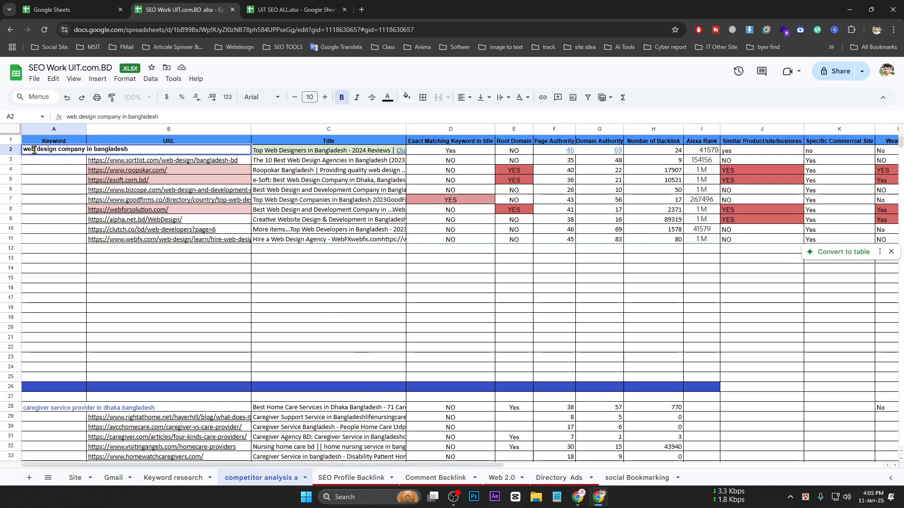
left_click(302, 7)
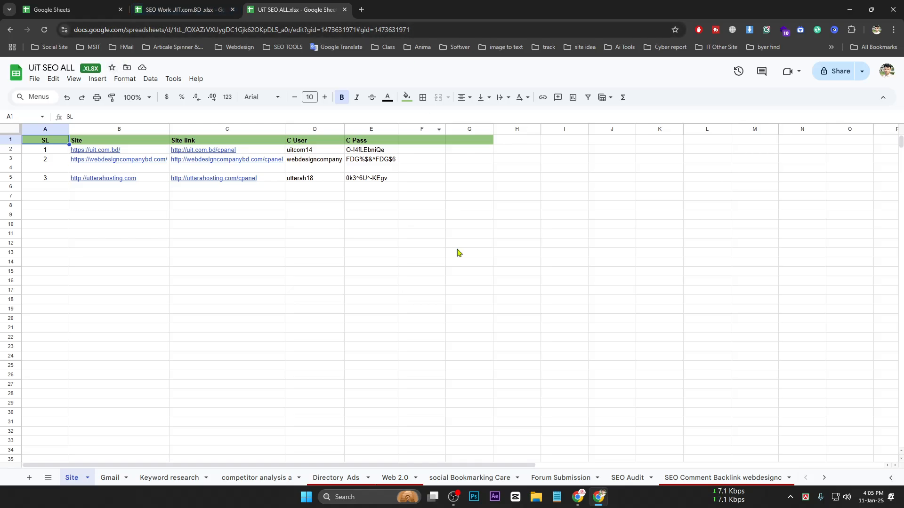
left_click(582, 497)
left_click(404, 9)
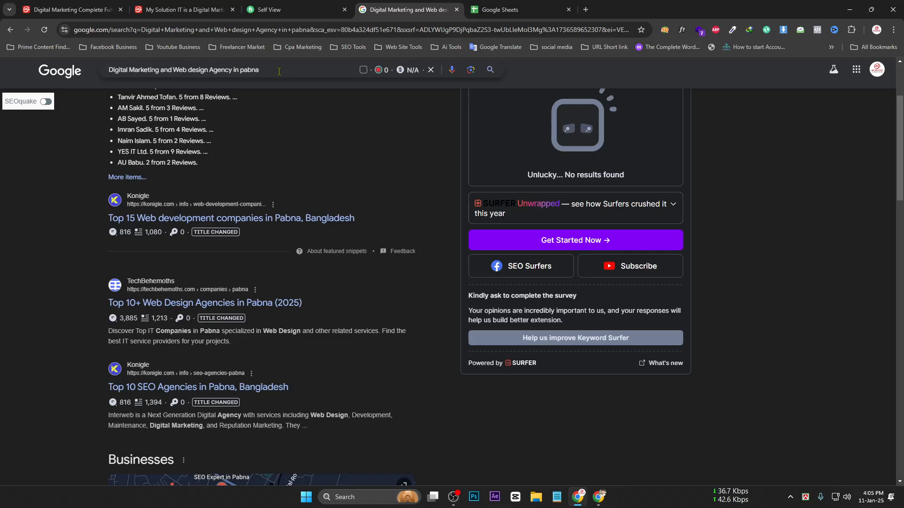
left_click_drag(282, 69, 2, 78)
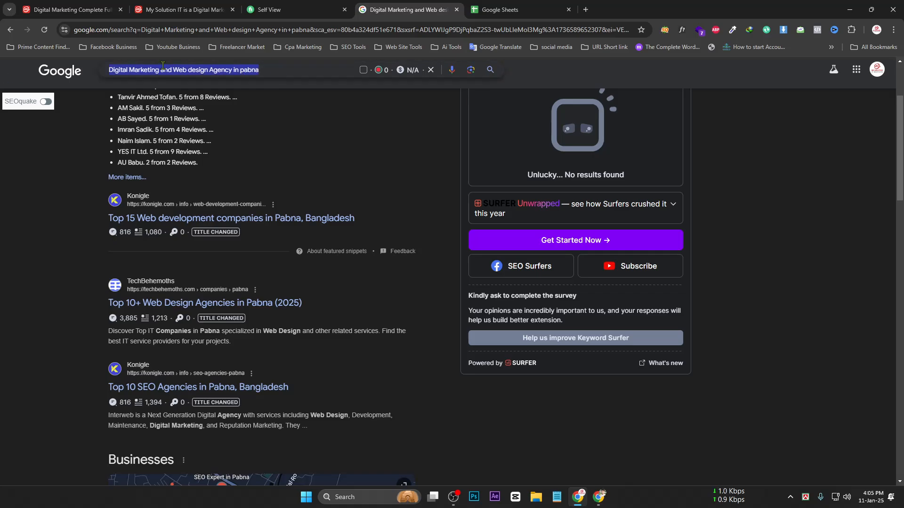
left_click(274, 74)
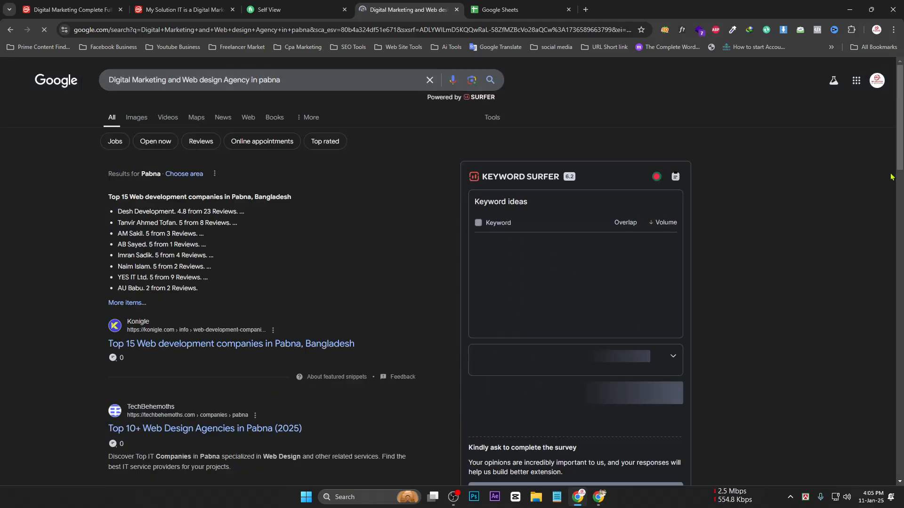
scroll(447, 282, "down", 7)
scroll(448, 282, "down", 10)
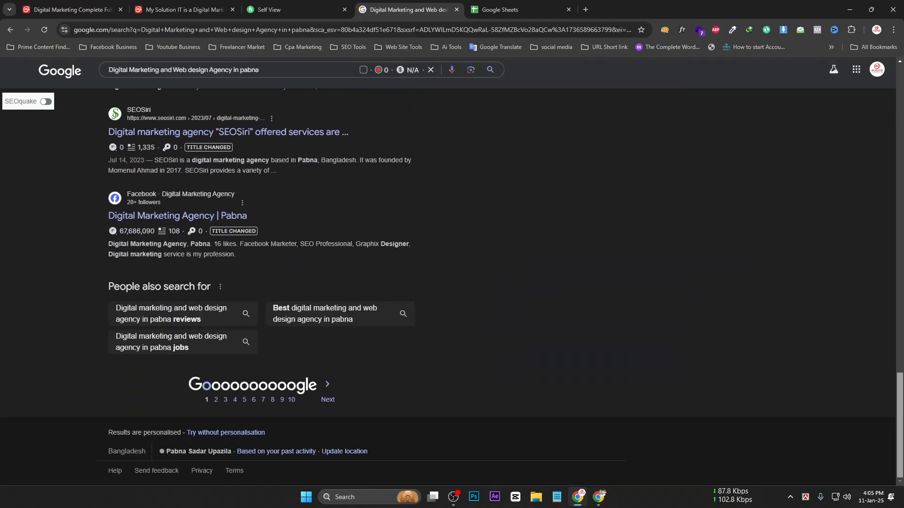
scroll(263, 354, "up", 10)
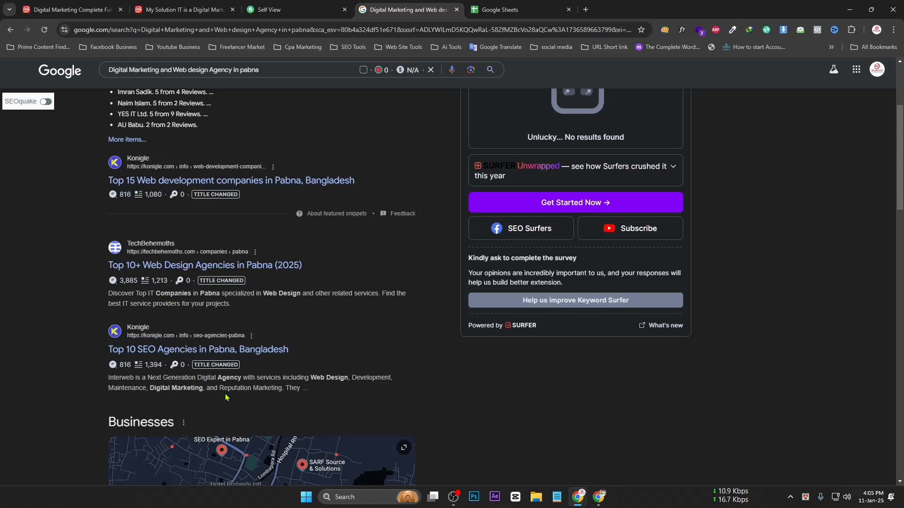
scroll(227, 377, "down", 3)
left_click(221, 355)
scroll(546, 332, "down", 3)
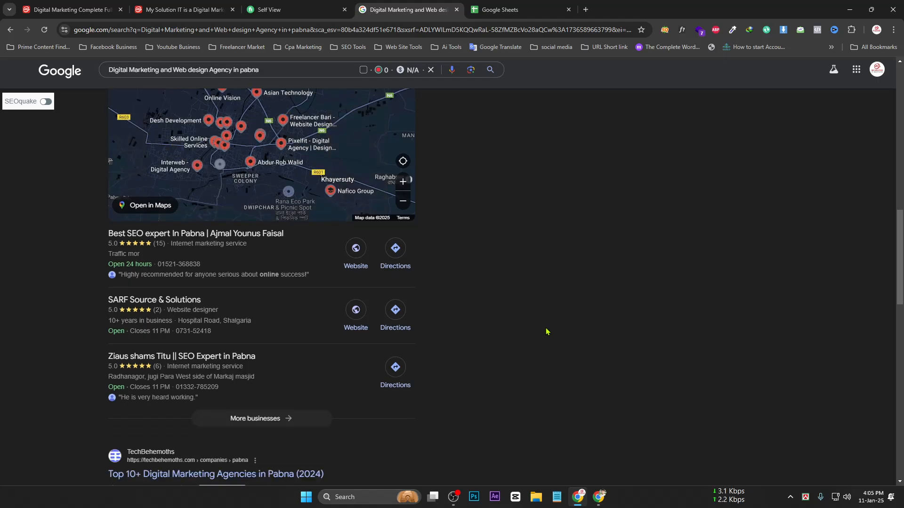
scroll(228, 396, "down", 8)
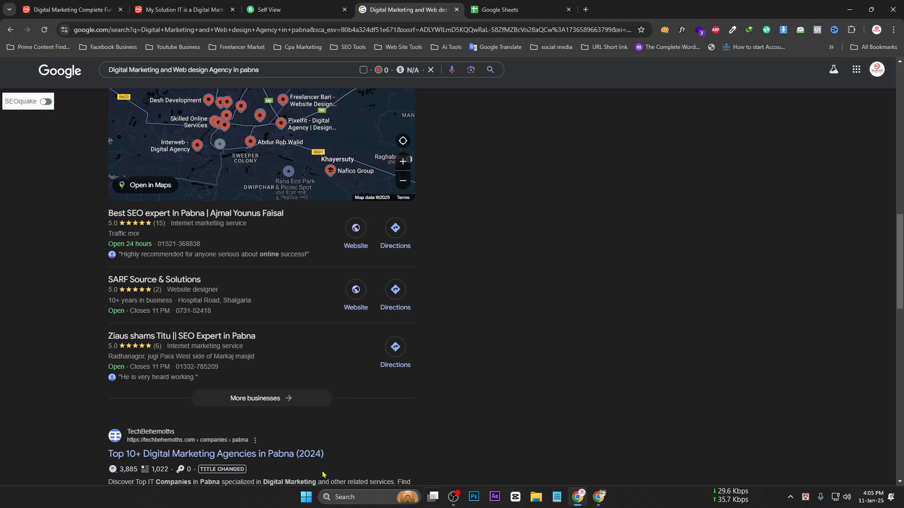
scroll(228, 395, "down", 6)
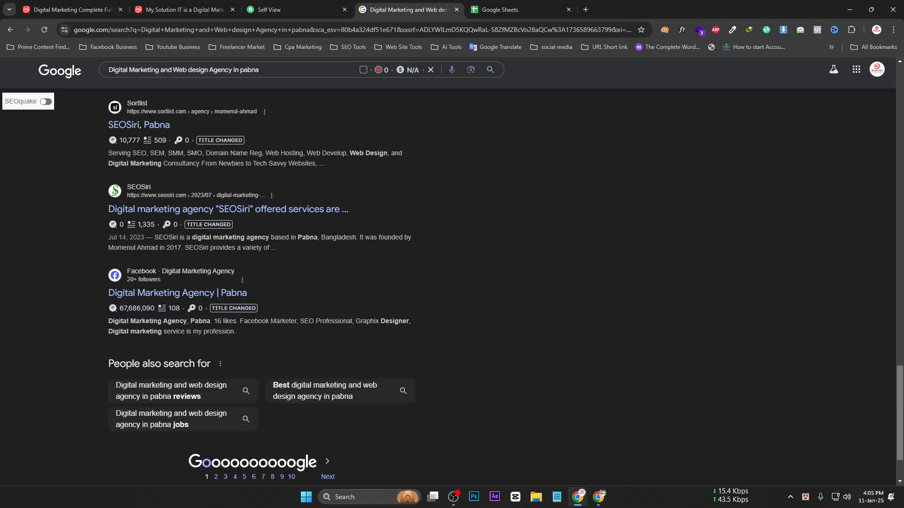
scroll(452, 287, "up", 1)
scroll(452, 287, "down", 1)
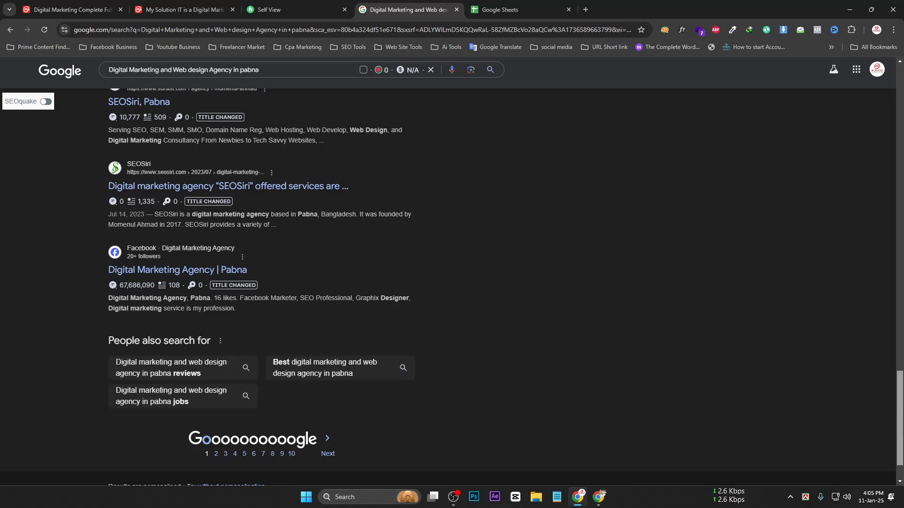
scroll(260, 287, "down", 1)
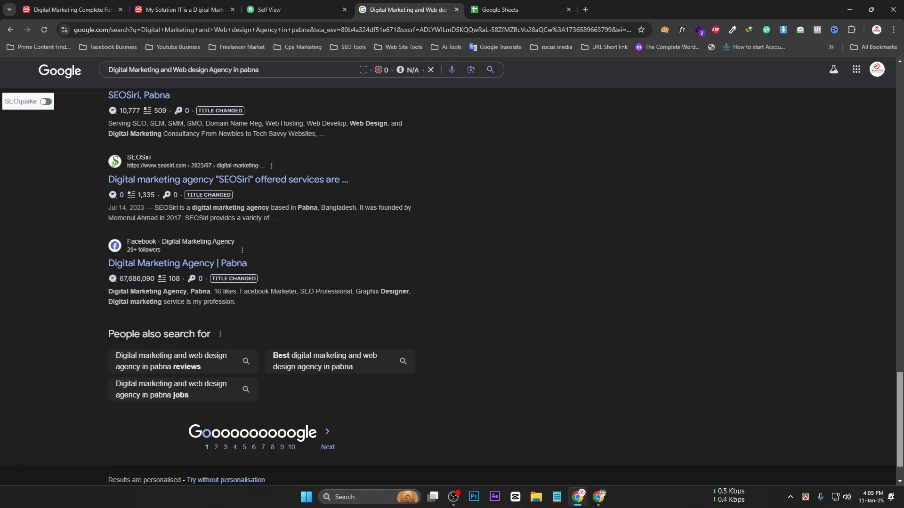
scroll(452, 287, "down", 1)
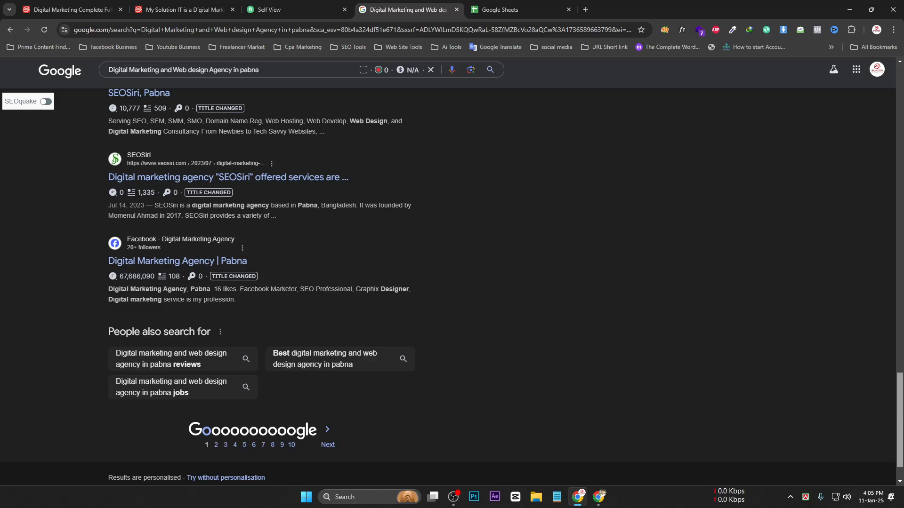
scroll(902, 424, "down", 1)
mouse_move(903, 423)
left_mouse_down()
mouse_move(902, 405)
mouse_move(903, 421)
left_mouse_up()
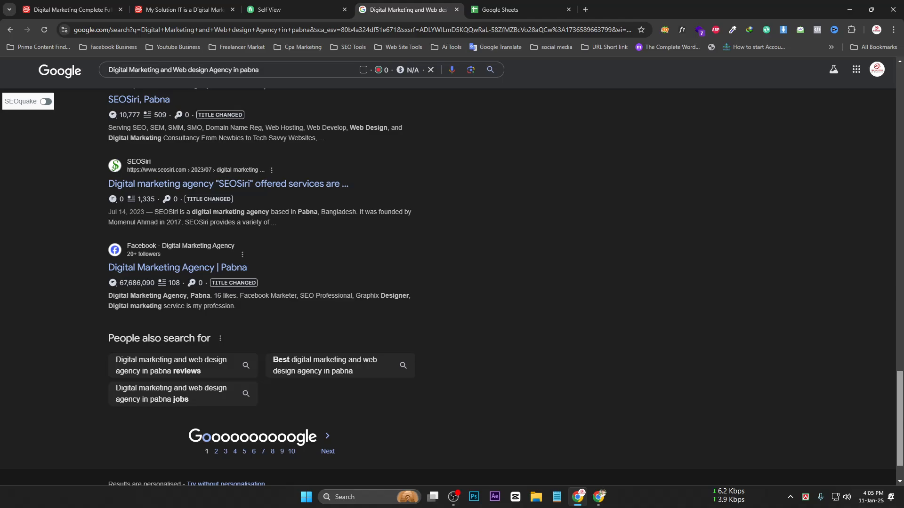
scroll(228, 250, "up", 3)
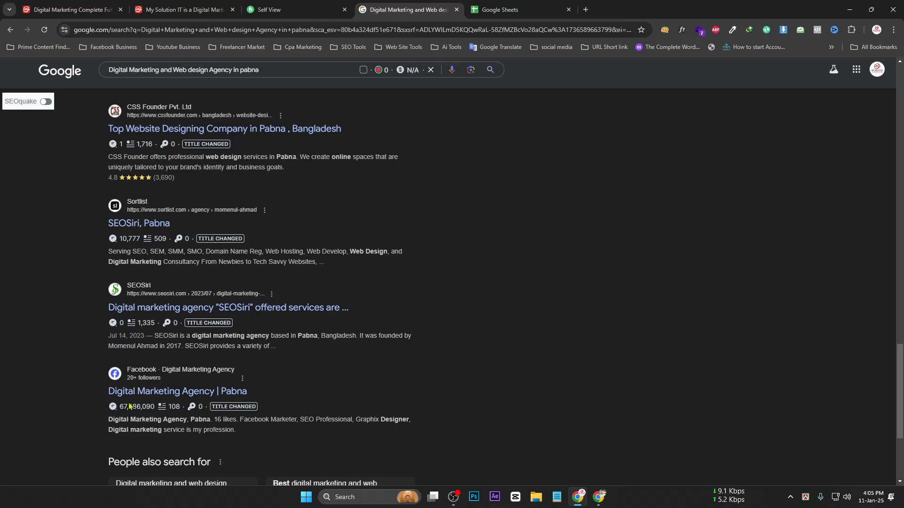
scroll(126, 250, "up", 6)
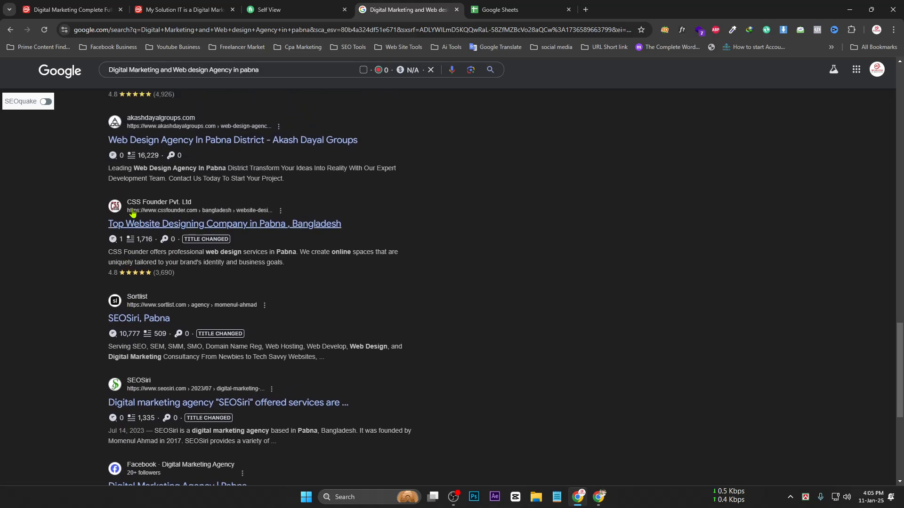
scroll(136, 206, "up", 11)
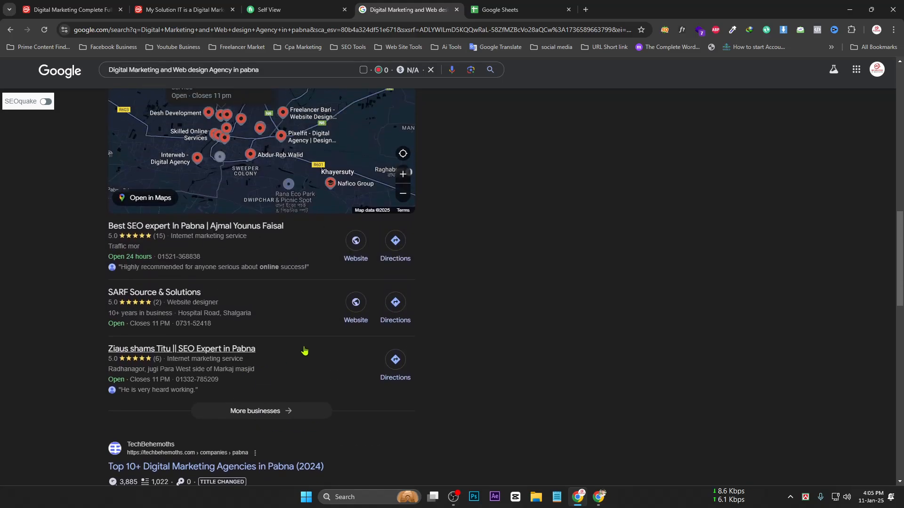
scroll(612, 245, "down", 9)
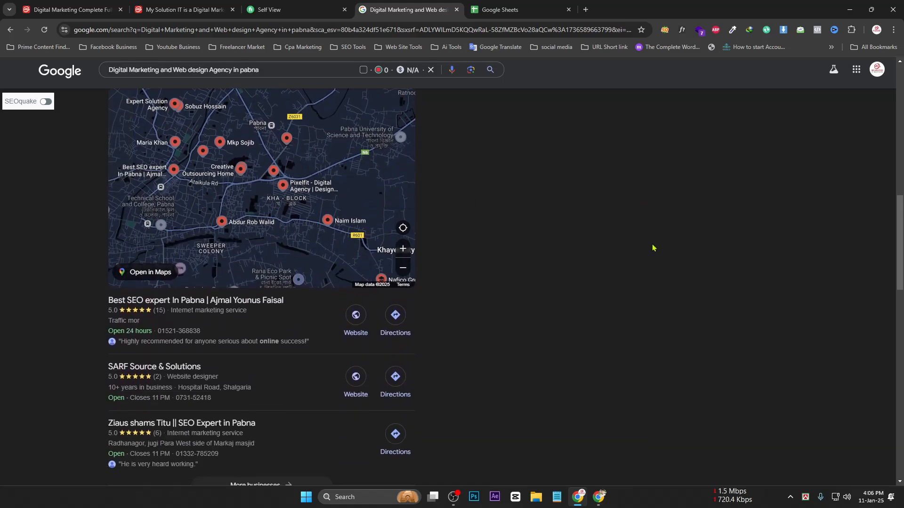
scroll(180, 254, "down", 3)
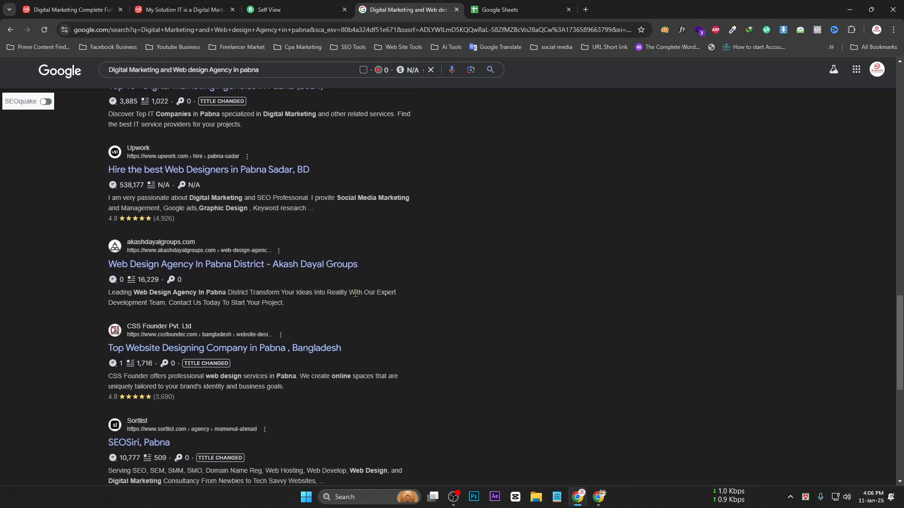
scroll(356, 292, "down", 7)
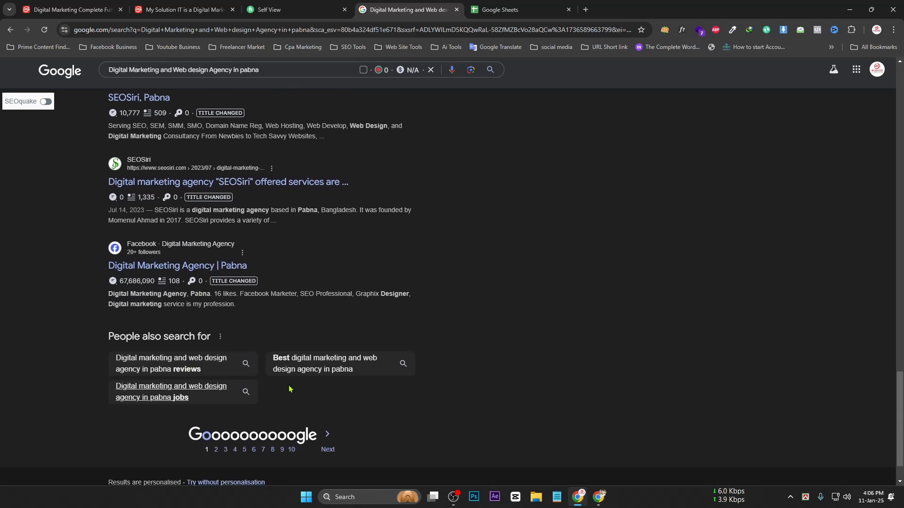
left_click_drag(899, 401, 883, 95)
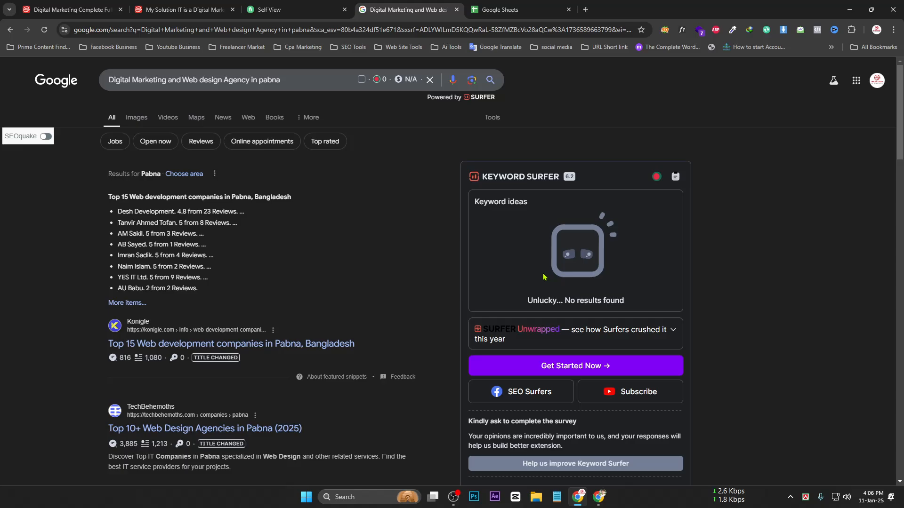
scroll(544, 277, "down", 8)
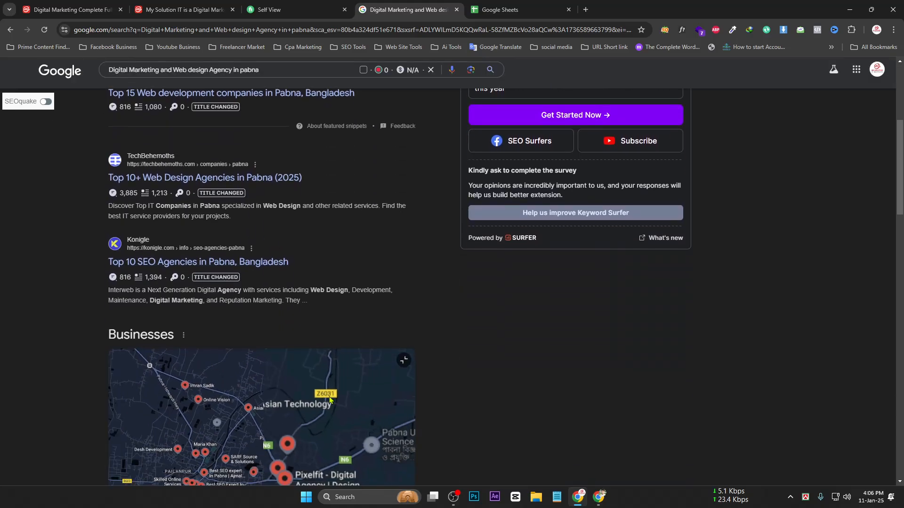
scroll(500, 320, "down", 7)
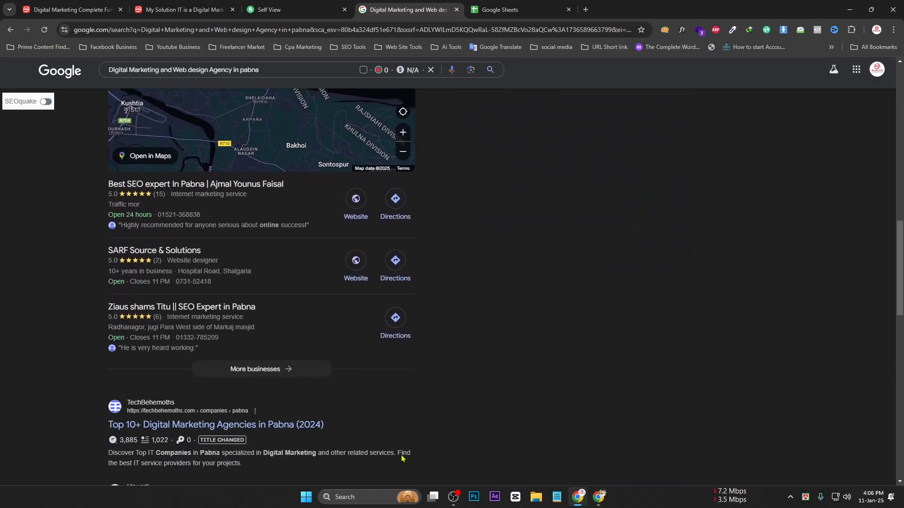
scroll(629, 334, "up", 3)
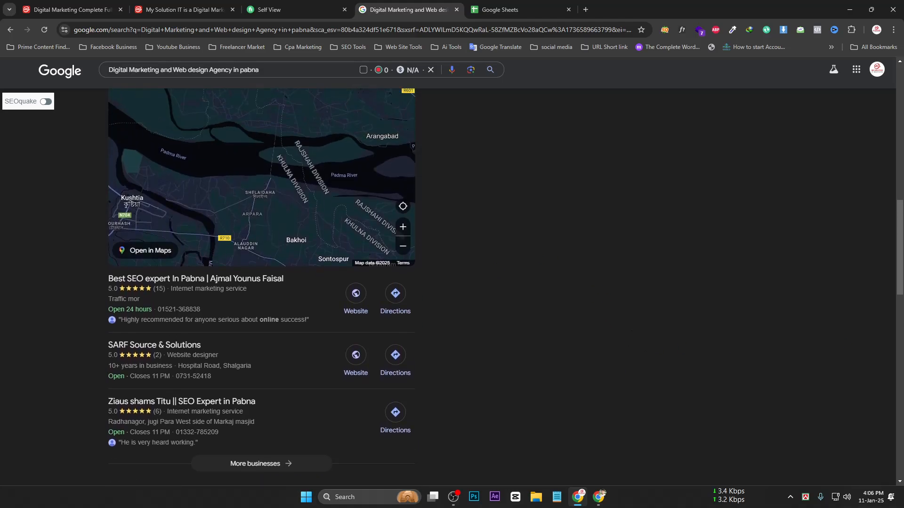
left_click_drag(901, 272, 903, 136)
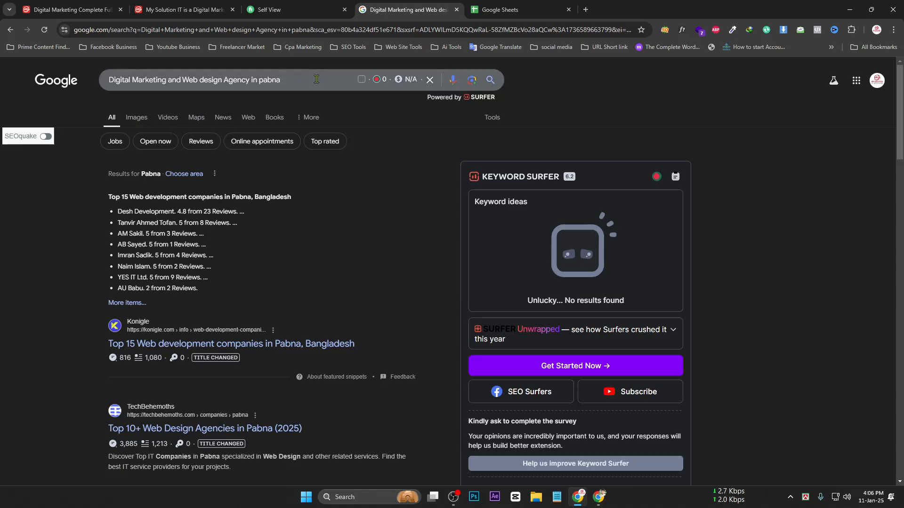
key("ctrl+a")
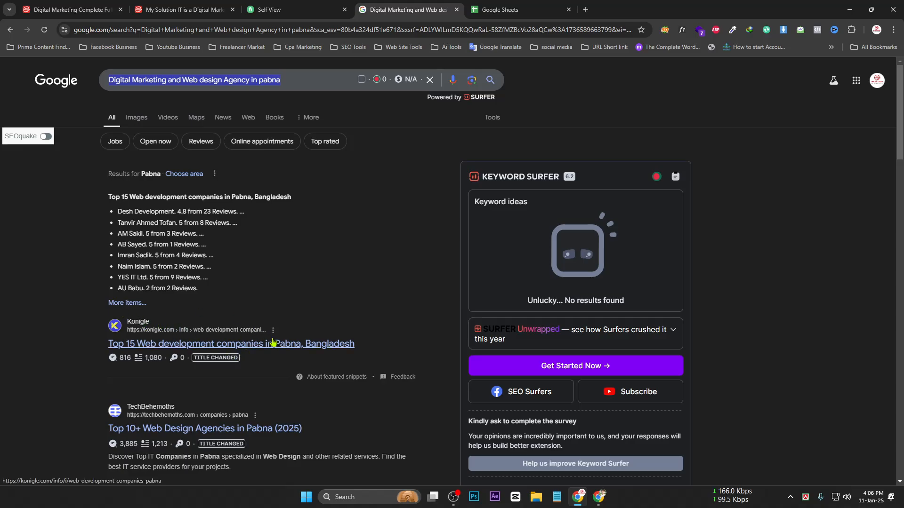
left_click(108, 80)
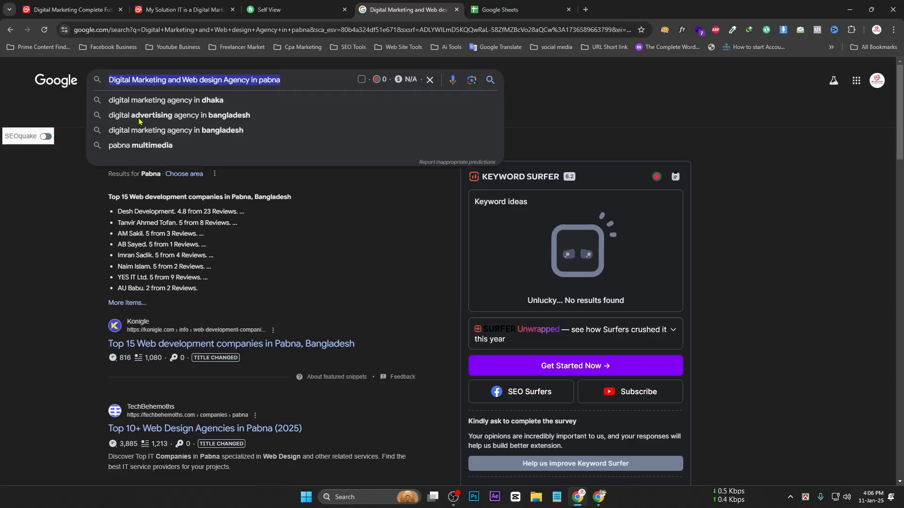
left_click_drag(92, 349, 214, 345)
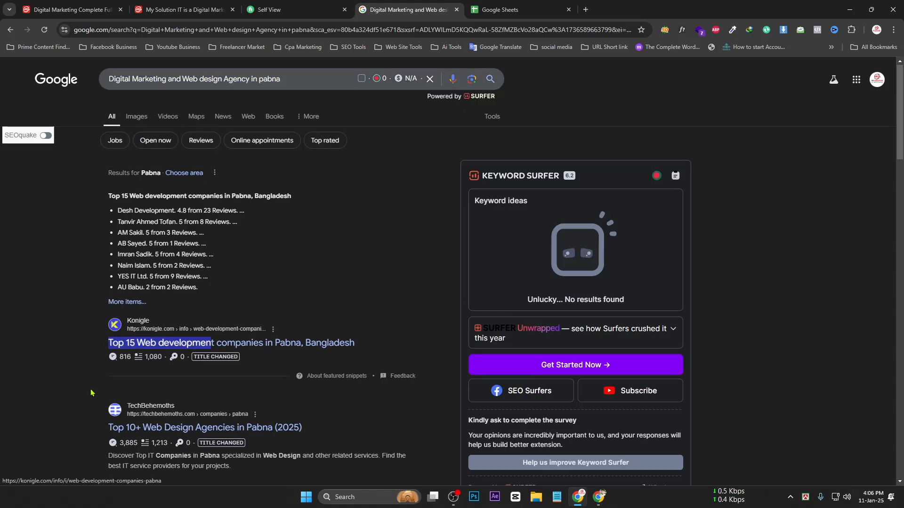
scroll(91, 390, "down", 1)
left_click(92, 365)
left_click_drag(93, 367, 189, 369)
scroll(189, 368, "down", 2)
left_click_drag(101, 372, 219, 372)
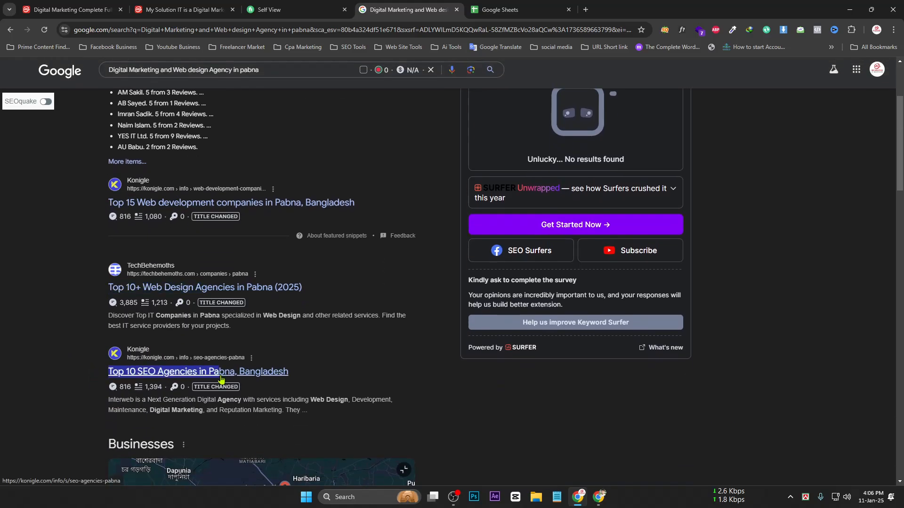
scroll(84, 393, "down", 2)
scroll(85, 392, "down", 7)
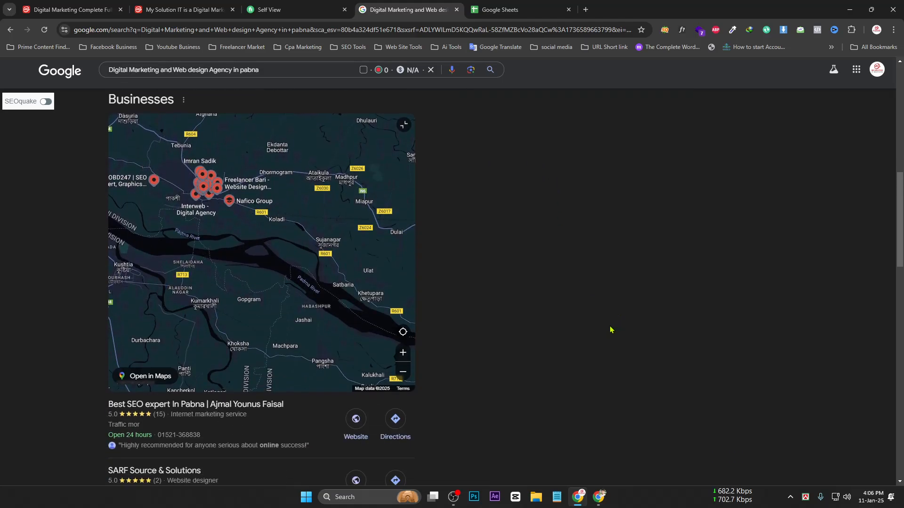
scroll(102, 378, "down", 3)
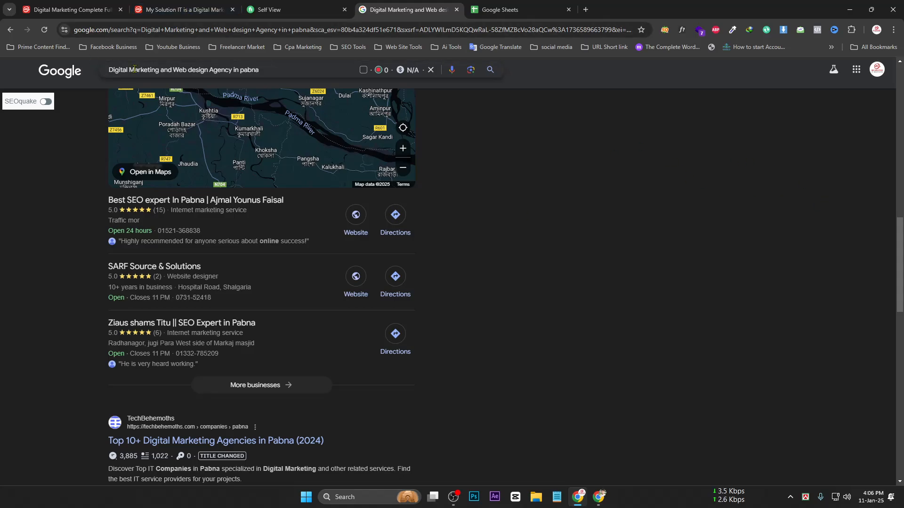
left_click_drag(110, 67, 203, 69)
scroll(73, 356, "down", 3)
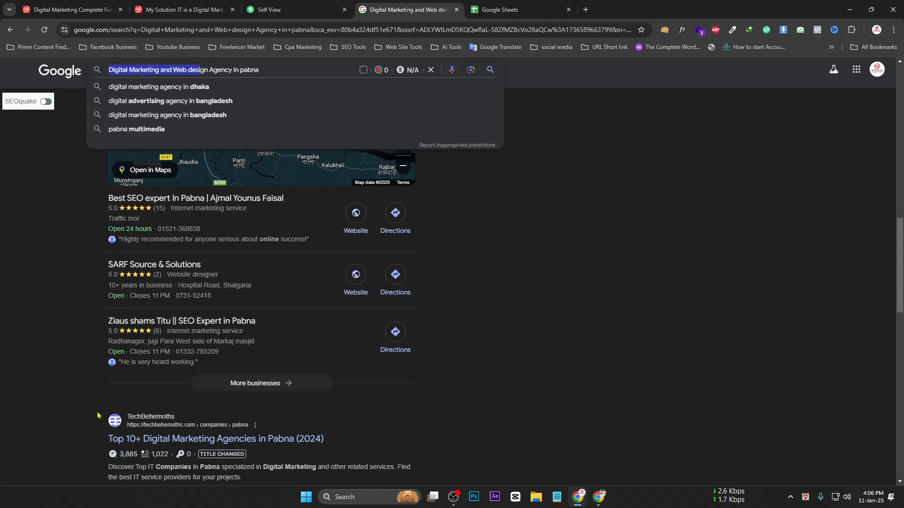
scroll(73, 356, "down", 6)
scroll(559, 414, "up", 3)
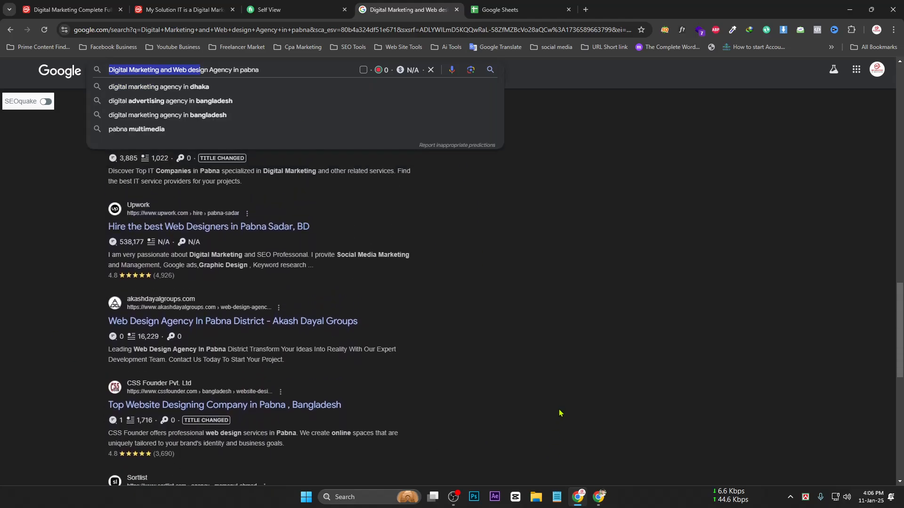
scroll(573, 404, "down", 2)
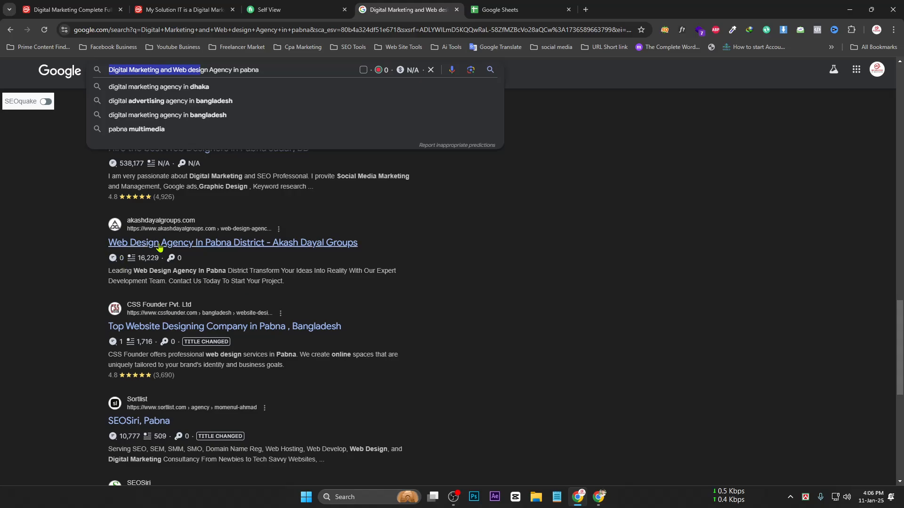
left_click_drag(134, 245, 176, 244)
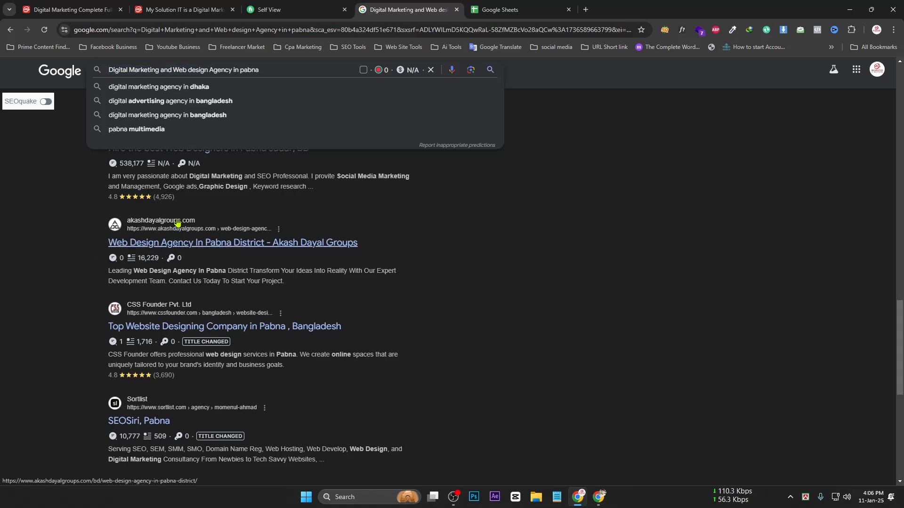
scroll(853, 363, "down", 8)
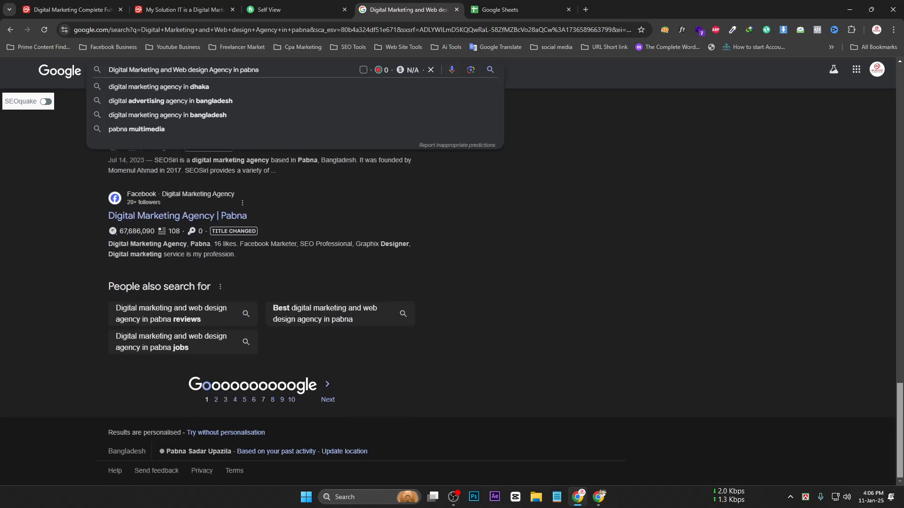
left_click_drag(267, 70, 108, 71)
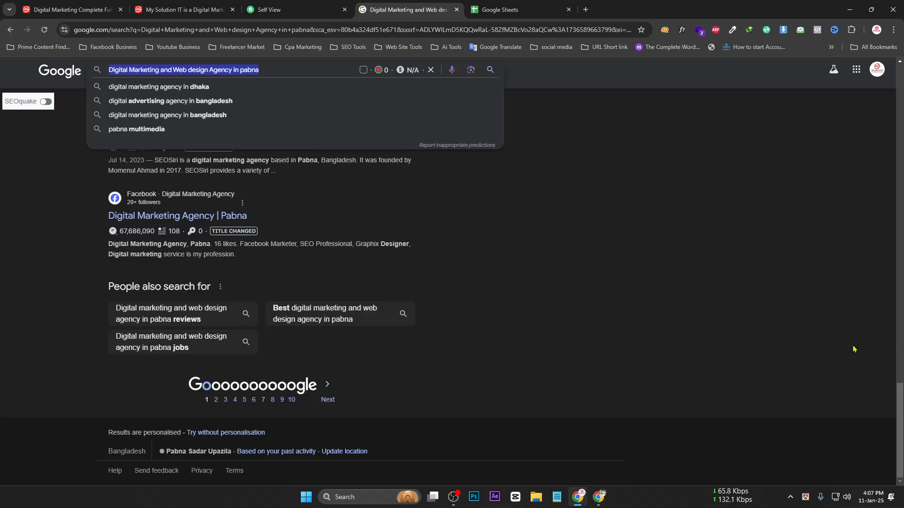
scroll(854, 349, "up", 10)
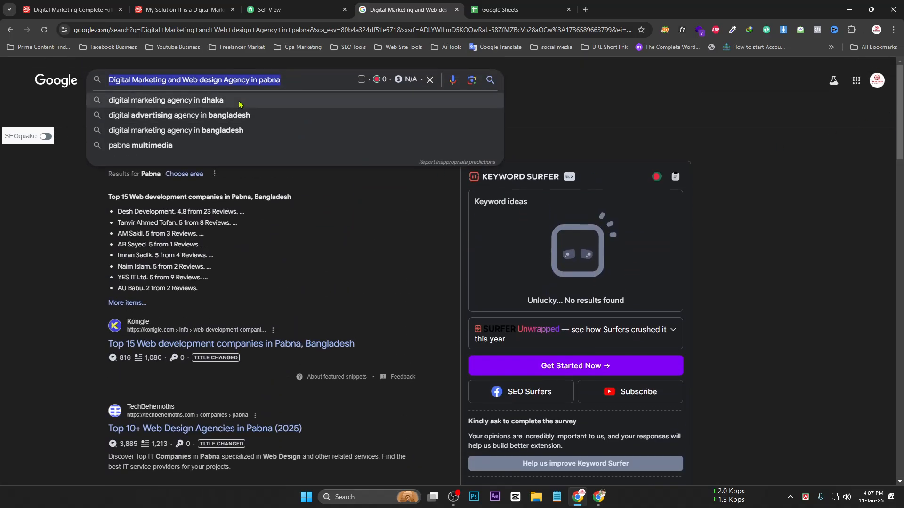
left_click_drag(283, 80, 109, 80)
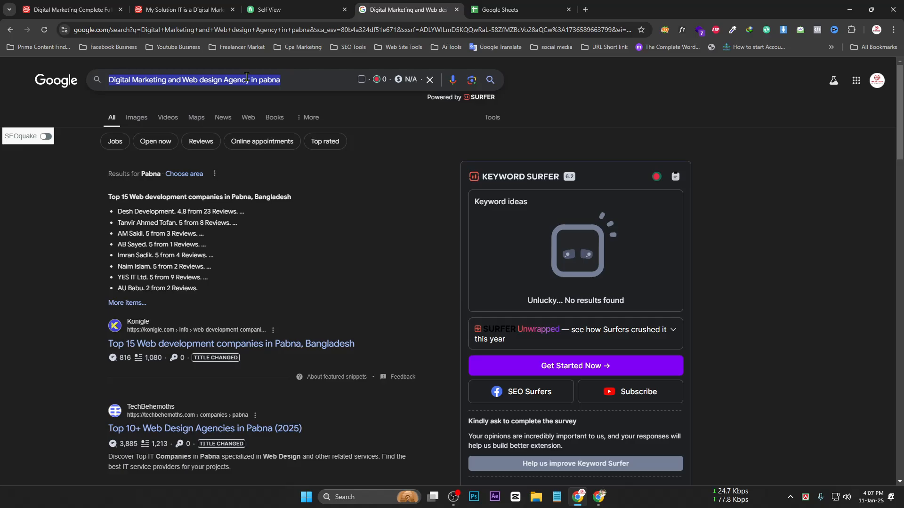
left_click(311, 80)
left_click_drag(278, 80, 97, 81)
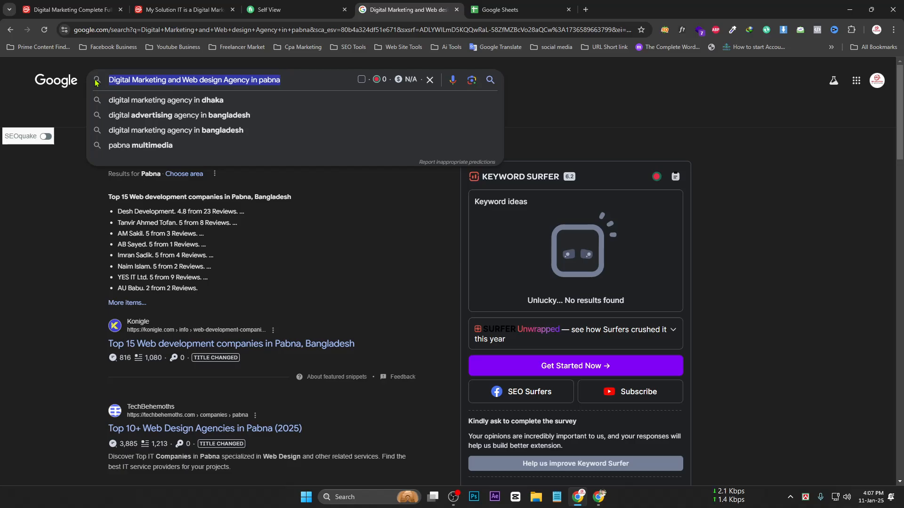
left_click(188, 10)
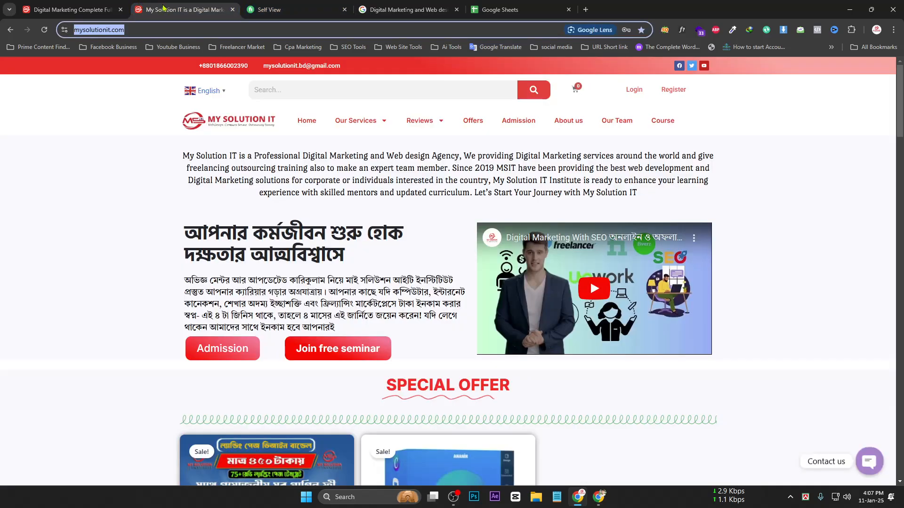
left_click(411, 15)
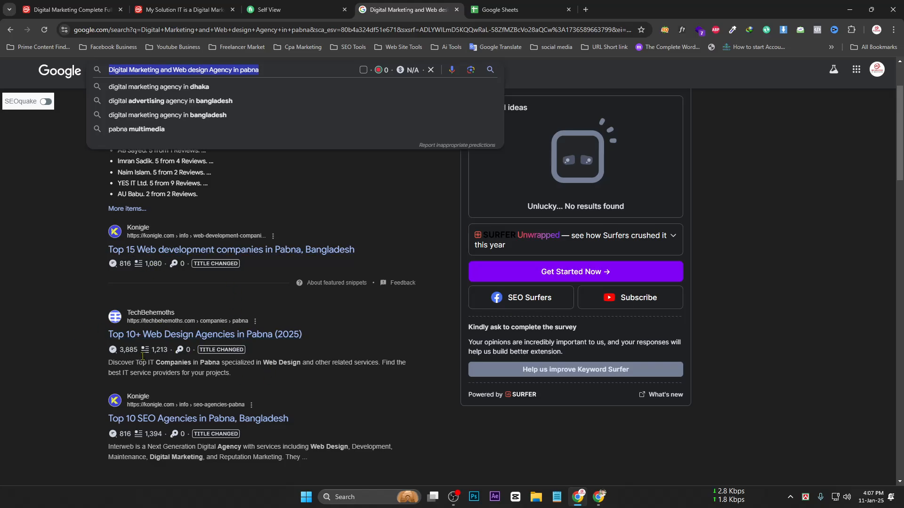
scroll(190, 253, "down", 1)
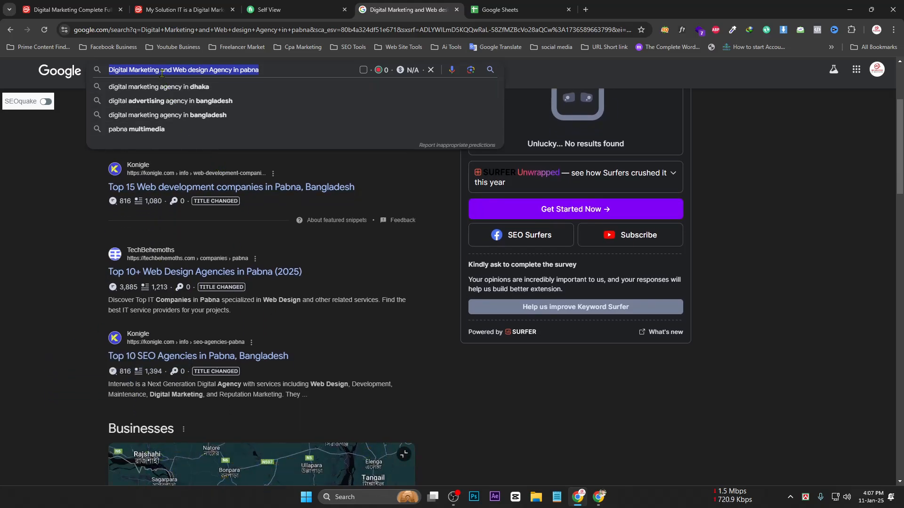
left_click(266, 73)
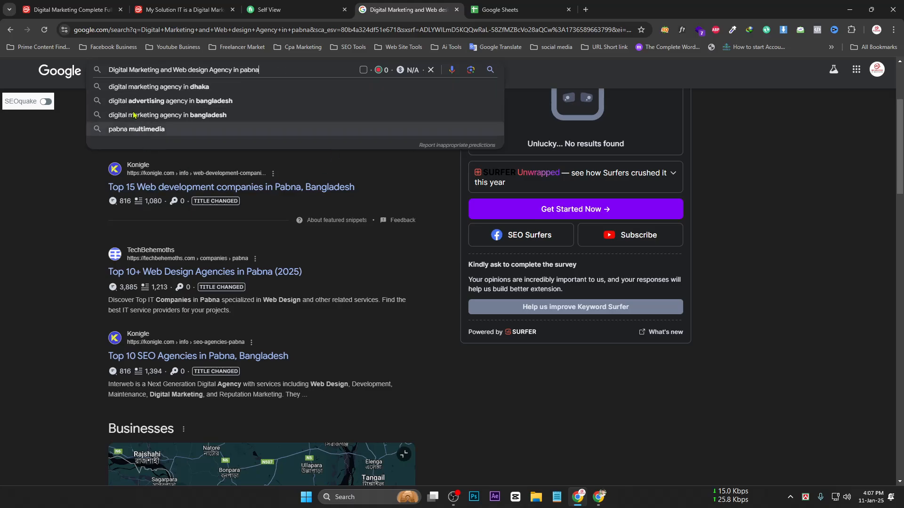
left_click_drag(281, 71, 78, 69)
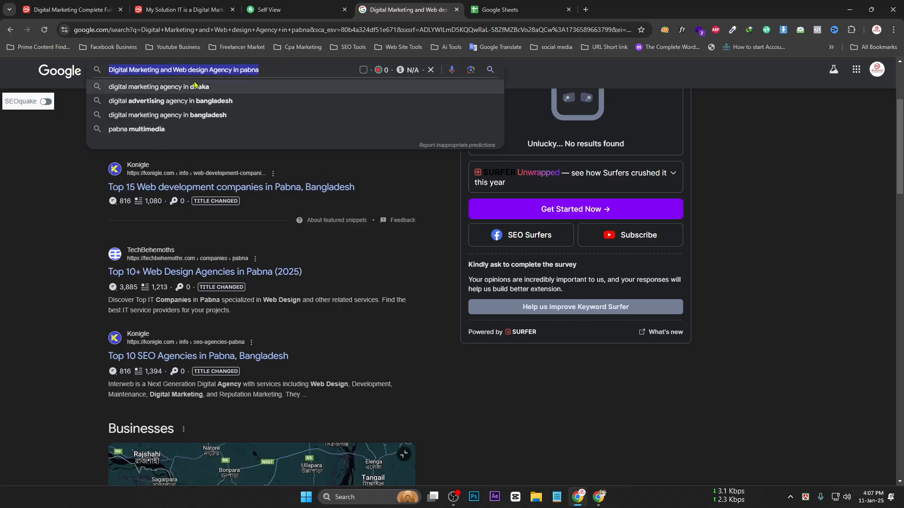
left_click(266, 68)
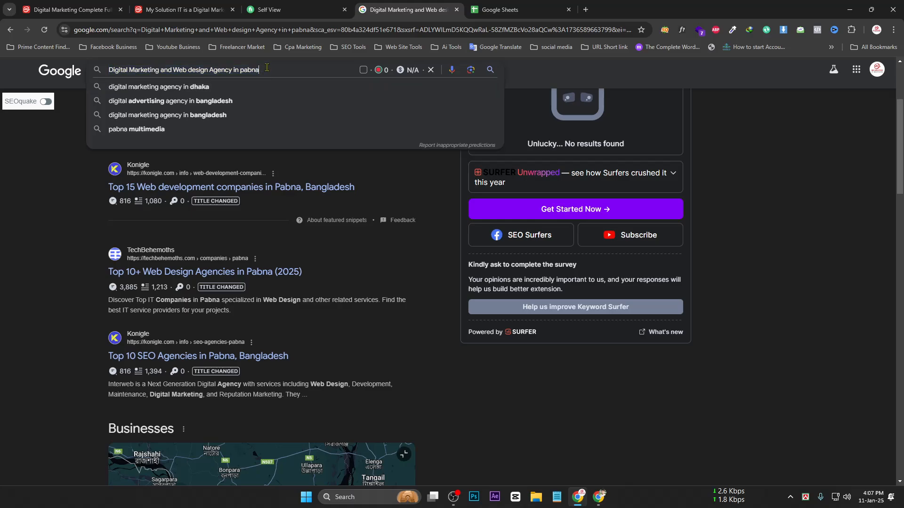
Replace 'dhaka' in the search query with 'paba' and run the search
left_click(201, 88)
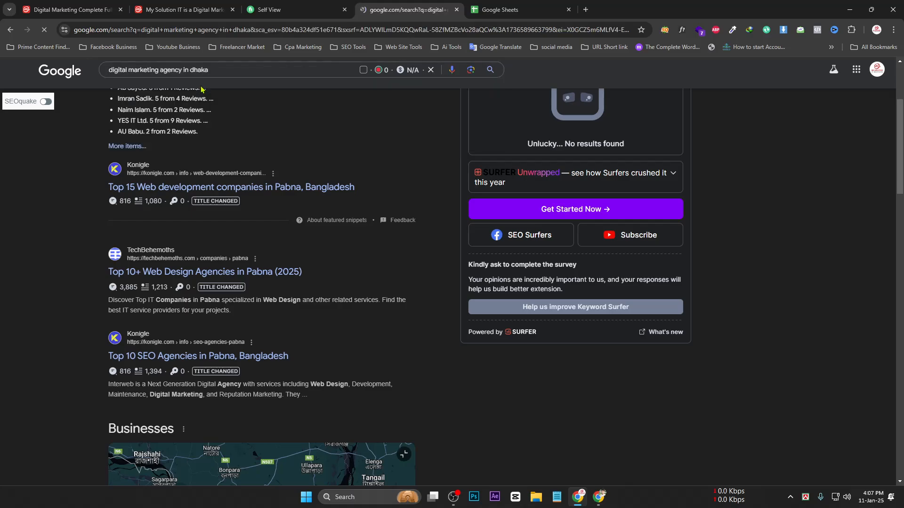
left_click_drag(202, 79, 240, 75)
type("p")
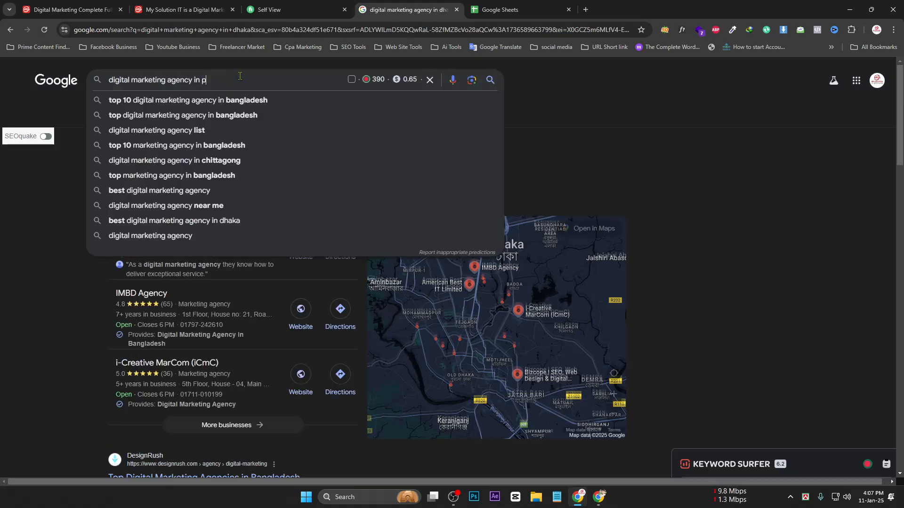
type("a")
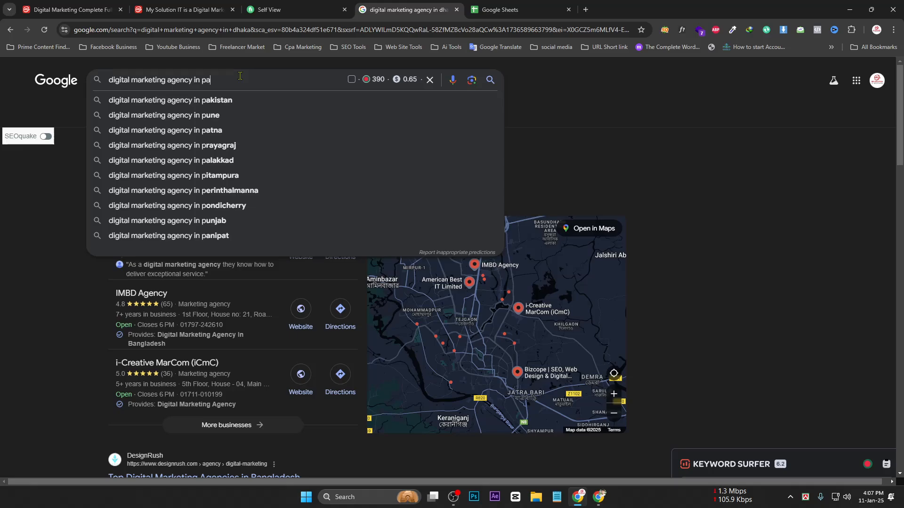
type("ba")
key("Return")
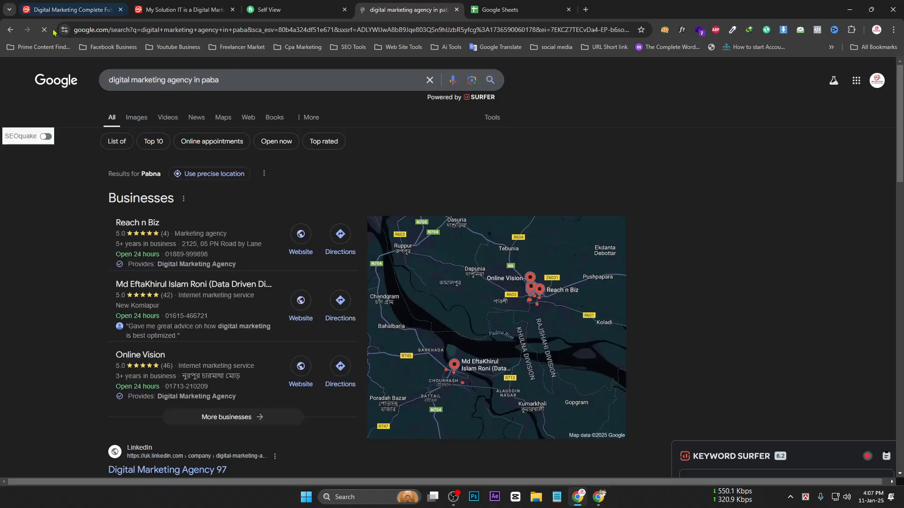
Correct the misspelled town to 'Pabna' and search for digital marketing agencies in Pabna
left_click(231, 81)
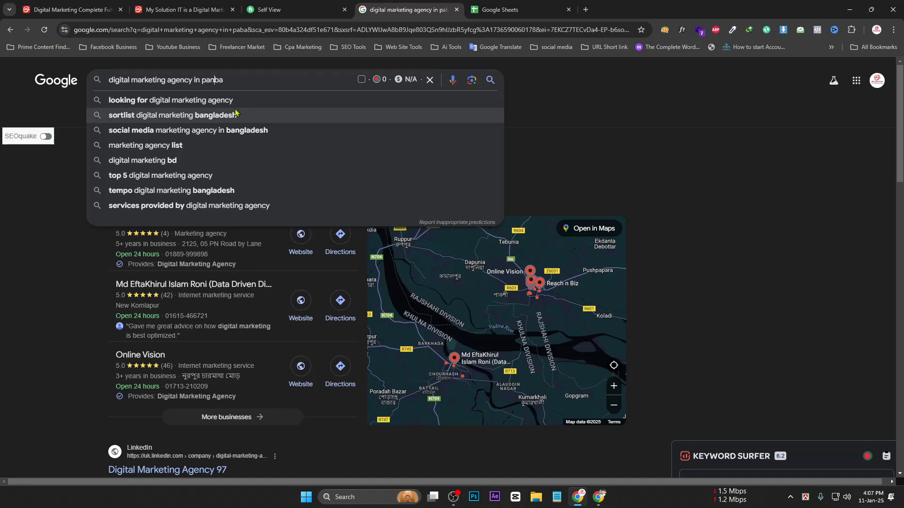
left_click_drag(234, 83, 219, 82)
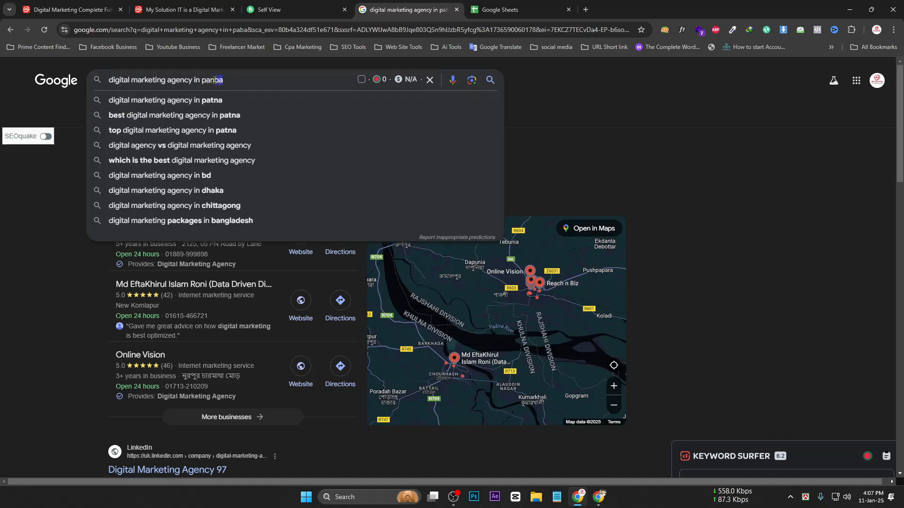
type("bnas")
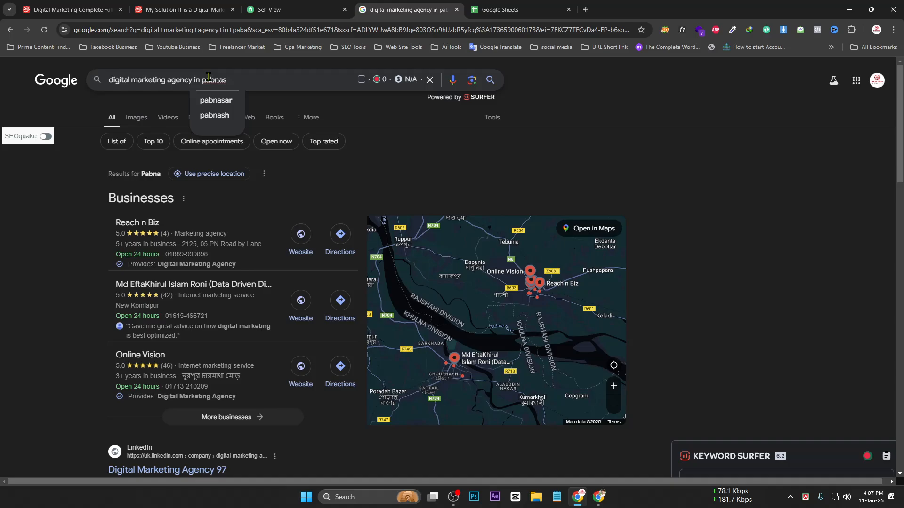
key("BackSpace")
key("BackSpace")
key("BackSpace")
key("BackSpace")
key("BackSpace")
key("BackSpace")
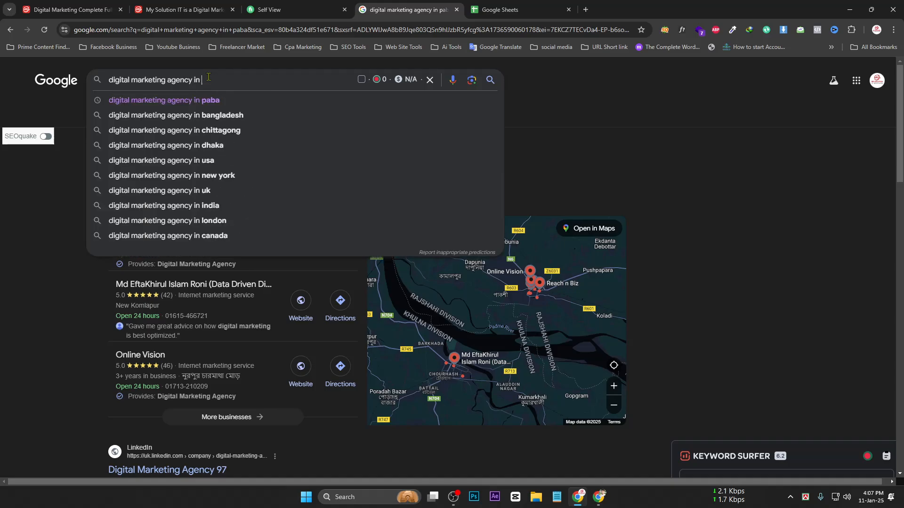
type("Pabna")
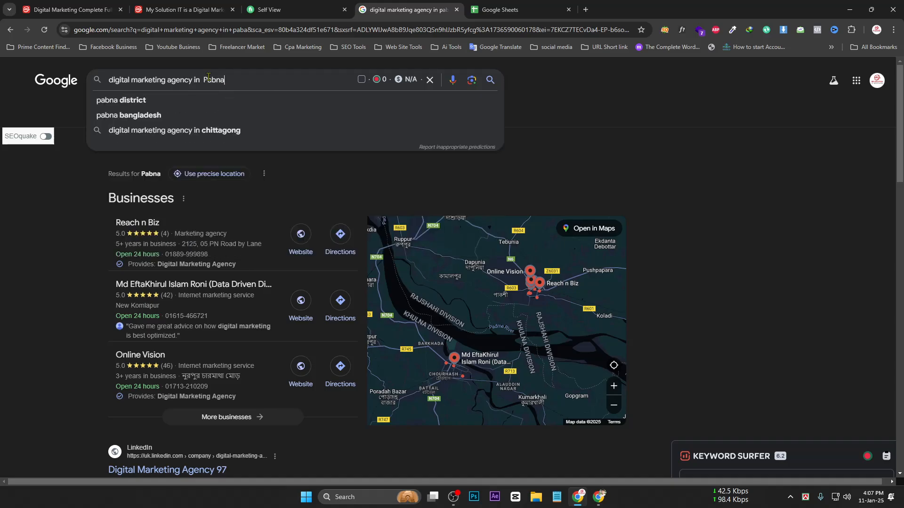
key("Return")
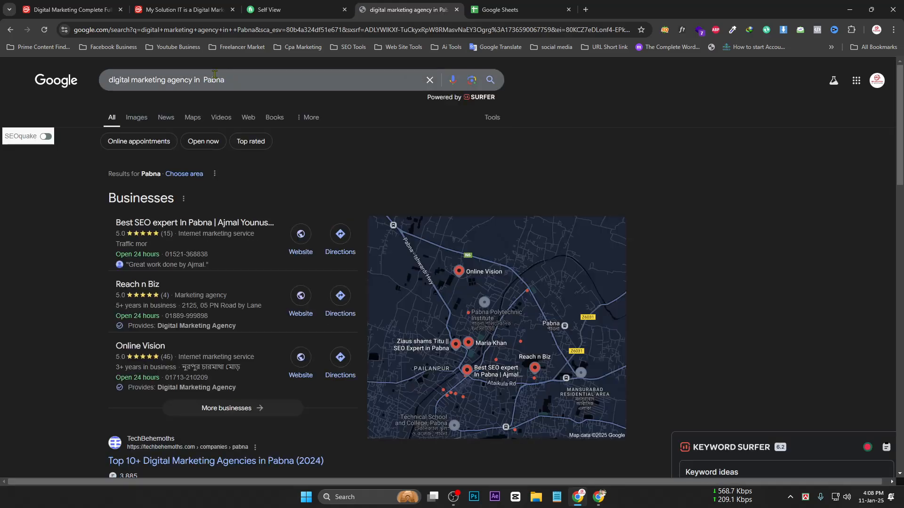
Remove the extra space before Pabna, browse the Pabna results, and select the query
left_click(207, 75)
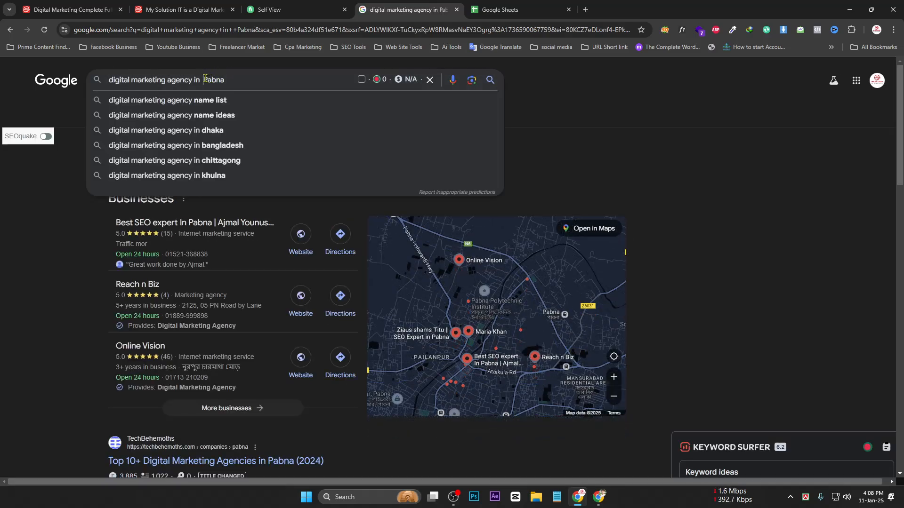
key("BackSpace")
left_click(748, 143)
scroll(108, 125, "down", 7)
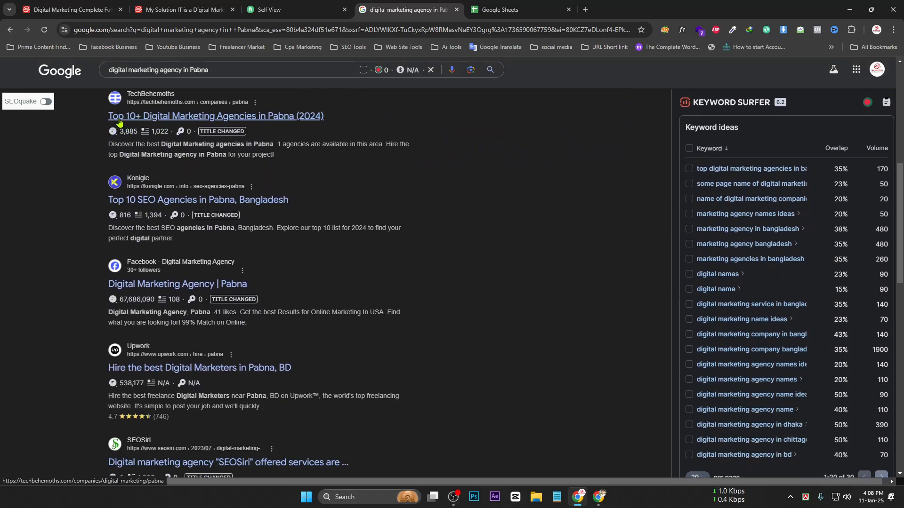
scroll(179, 295, "down", 4)
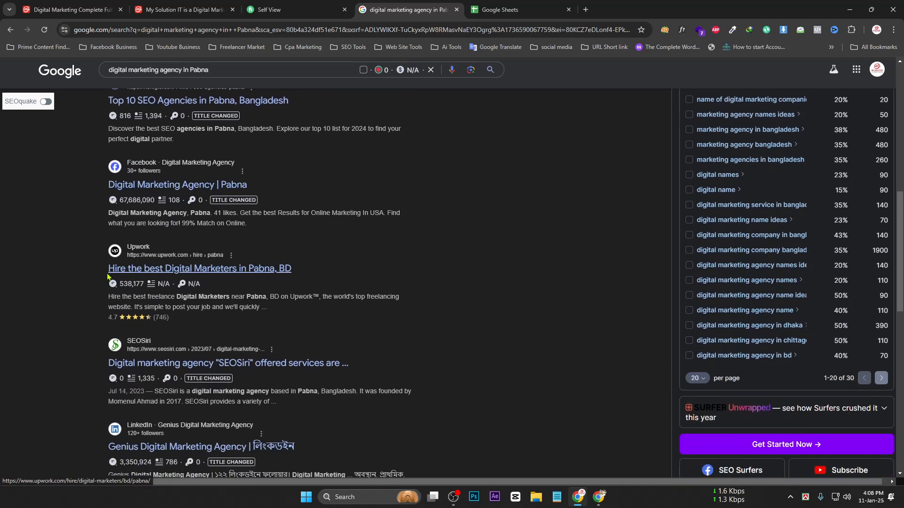
scroll(128, 294, "down", 8)
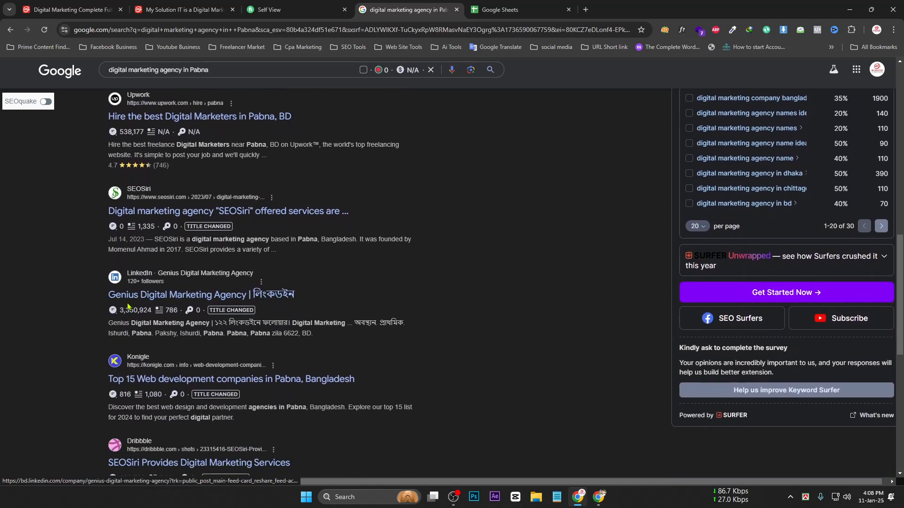
scroll(312, 420, "up", 3)
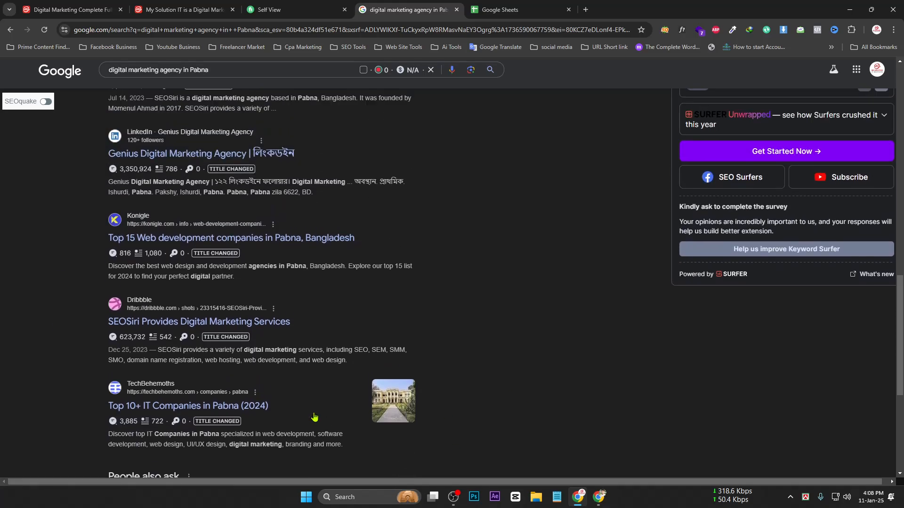
scroll(318, 372, "up", 4)
scroll(318, 371, "up", 10)
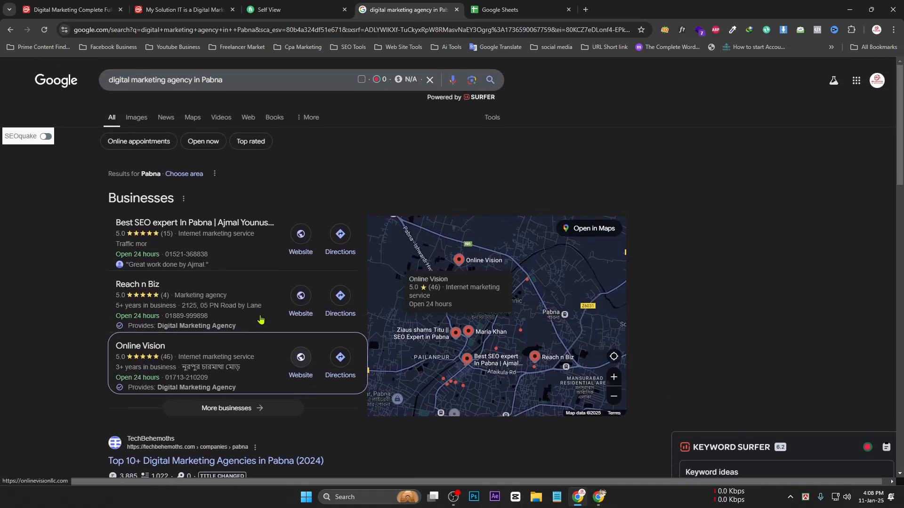
left_click_drag(221, 80, 38, 81)
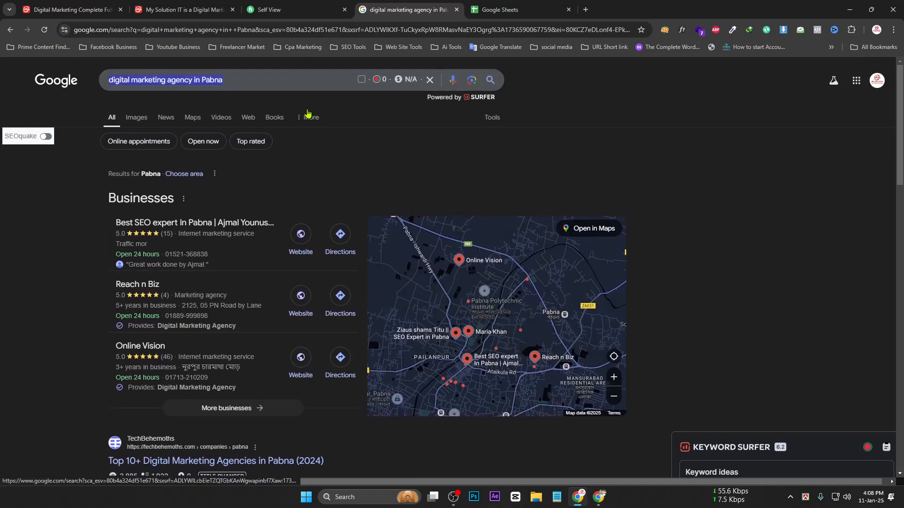
Open the SEO Work UIT.com.BD competitor analysis sheet in the UiT SEO ALL window
left_click(557, 6)
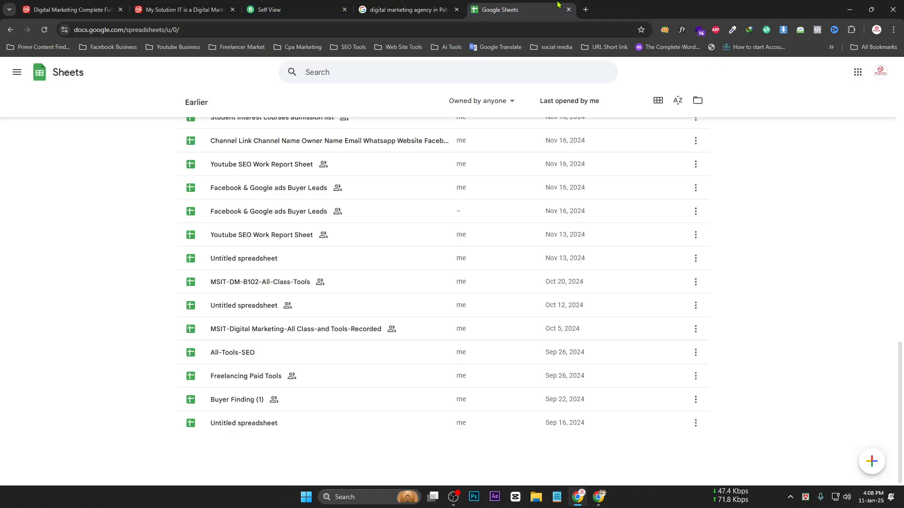
left_click(599, 499)
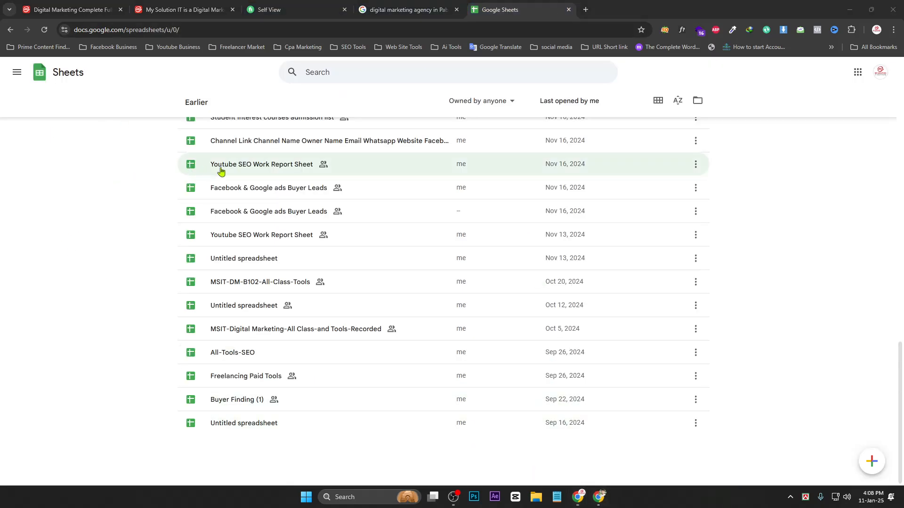
left_click(576, 496)
scroll(593, 444, "up", 3)
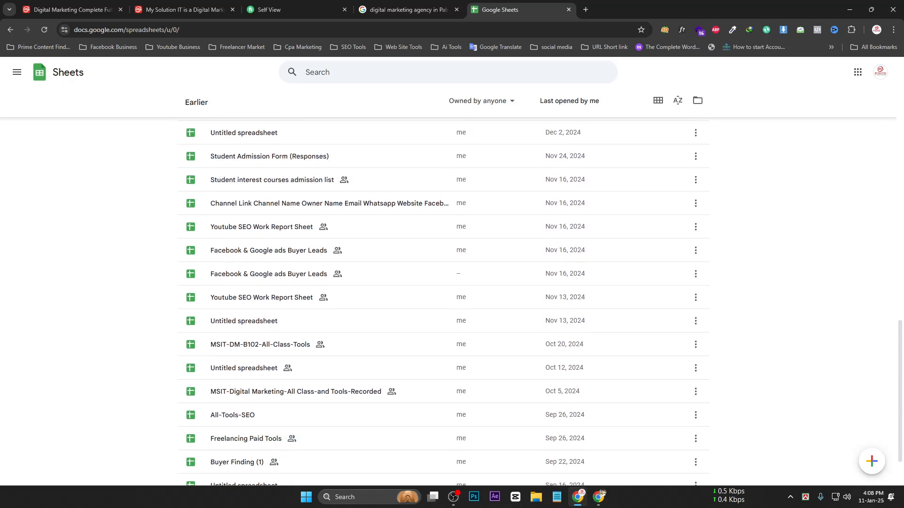
left_click(599, 497)
left_click(578, 497)
left_click(405, 9)
left_click(294, 6)
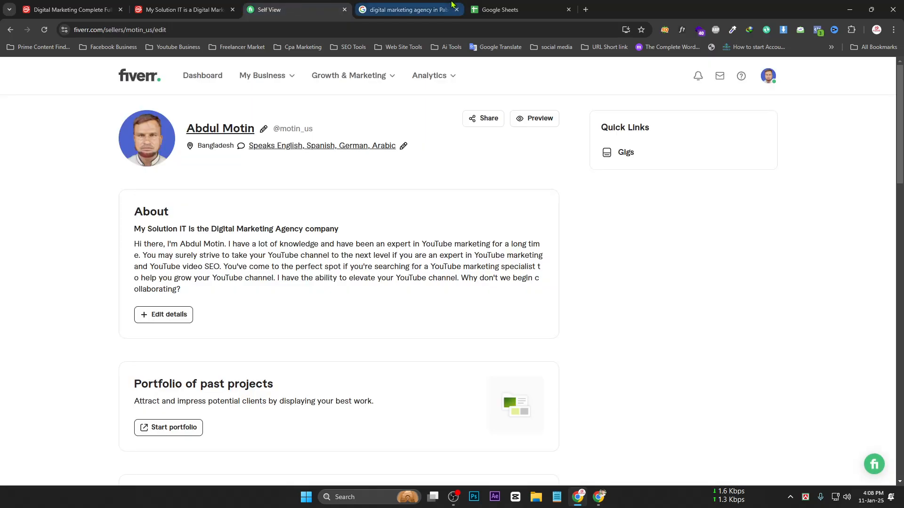
left_click(526, 6)
left_click(586, 10)
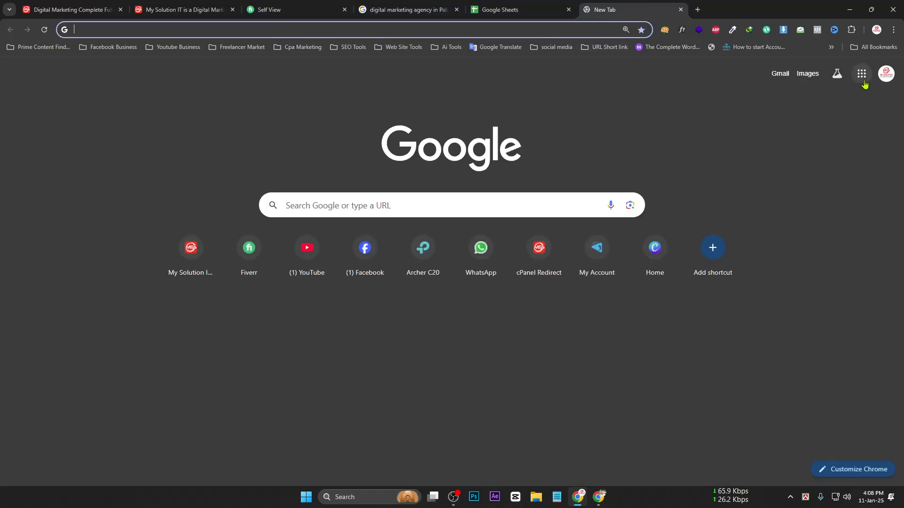
left_click(861, 73)
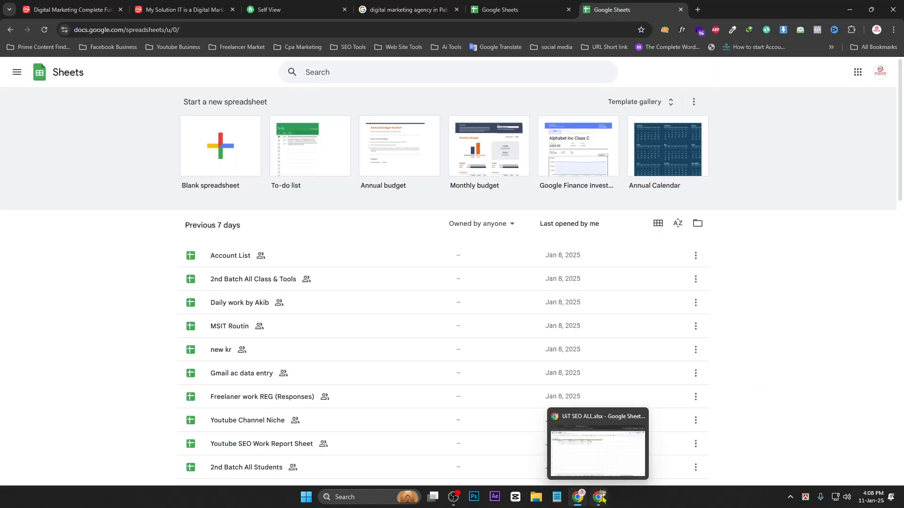
left_click(603, 498)
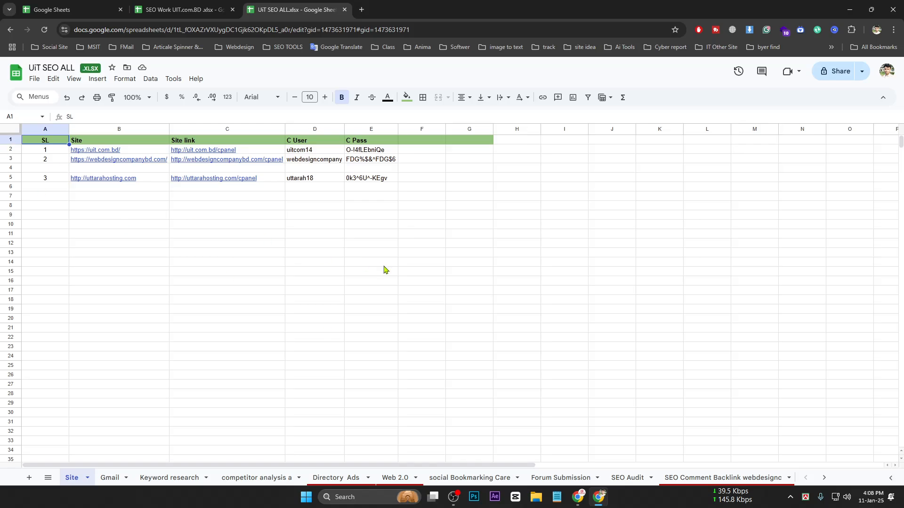
left_click(182, 10)
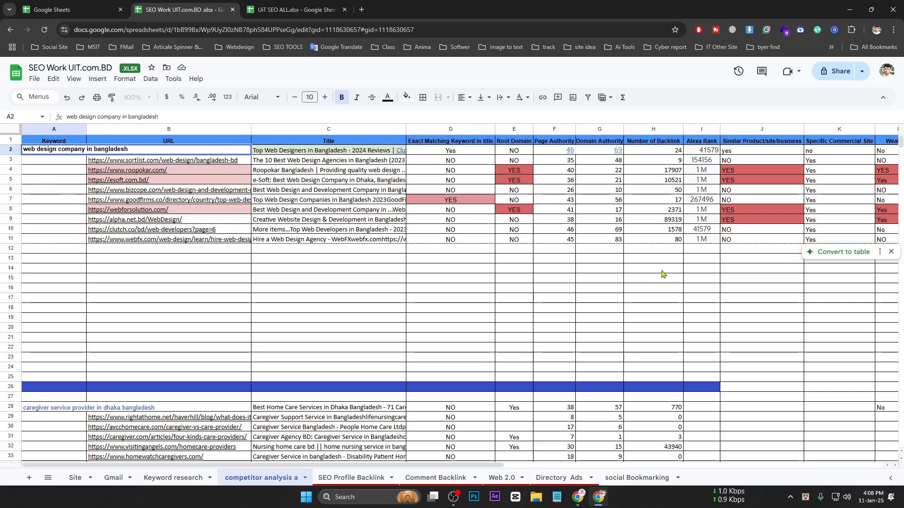
Narrow the URL column B and the Title column C
scroll(617, 263, "down", 2)
scroll(617, 262, "up", 2)
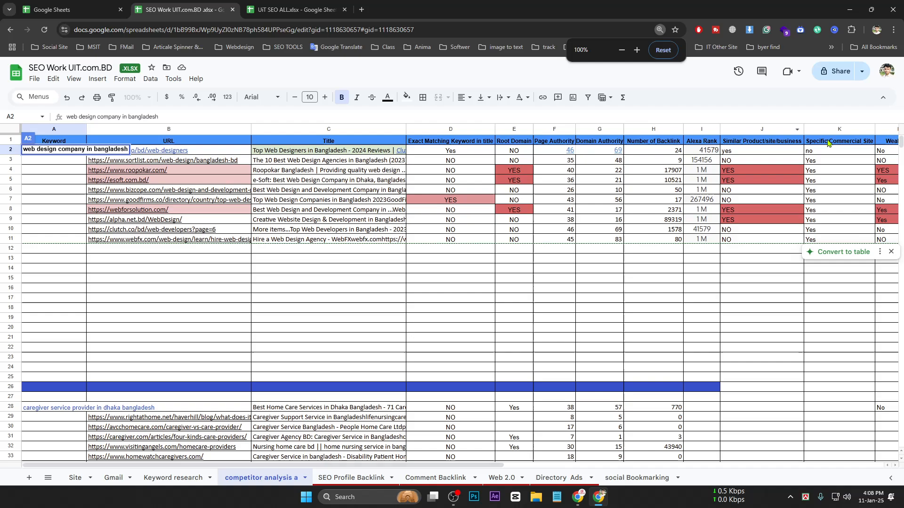
left_click_drag(252, 129, 191, 129)
left_click_drag(342, 137, 305, 137)
left_click(700, 311)
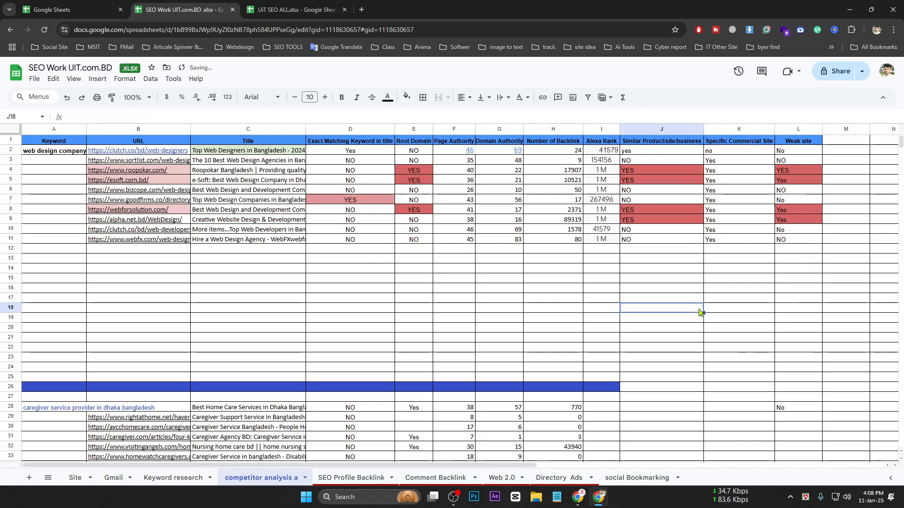
Capture rows 1 to 19 of the competitor table with the snipping tool and copy the image
key("Print")
left_click_drag(14, 114, 853, 330)
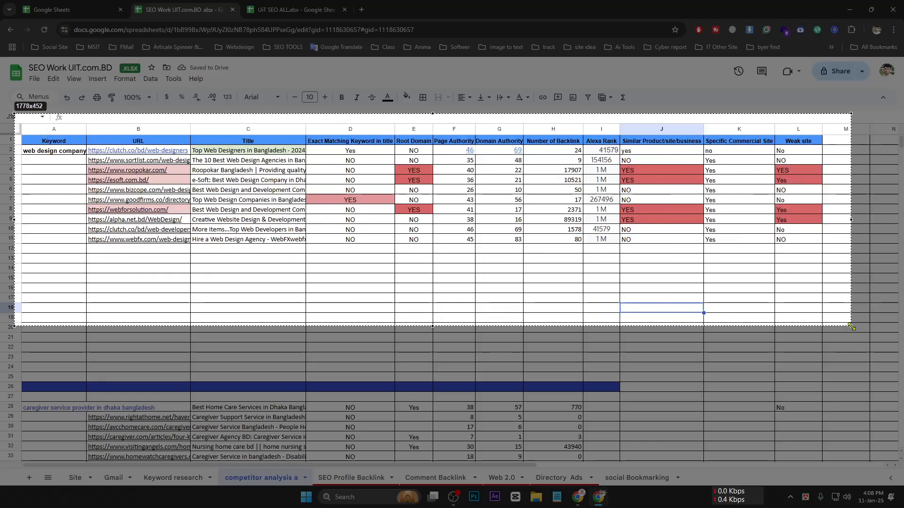
left_click(818, 338)
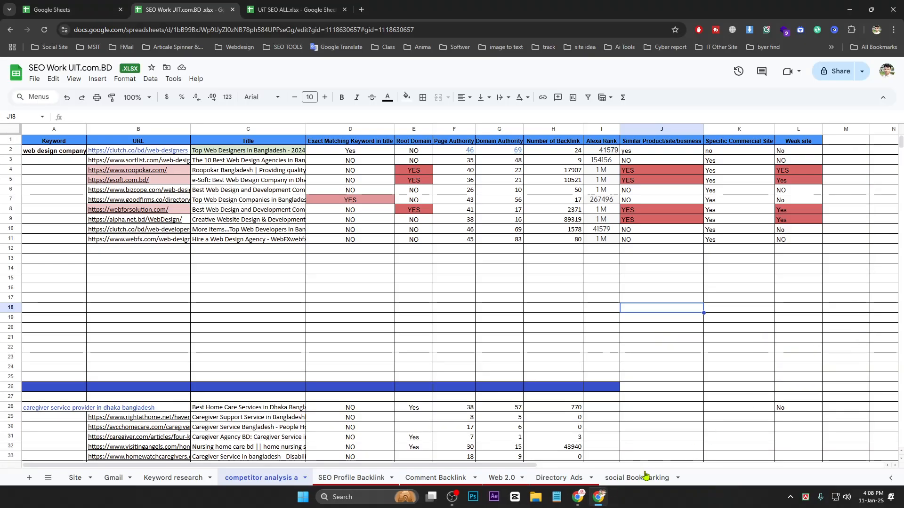
left_click(578, 497)
left_click(699, 10)
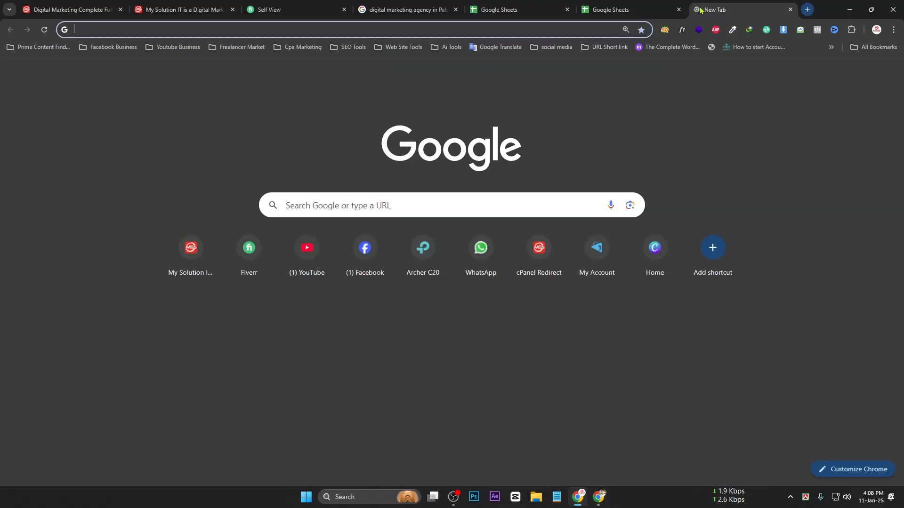
In another Chrome profile, open the My Solution IT Student CLUB Facebook group and start a post
left_click(877, 29)
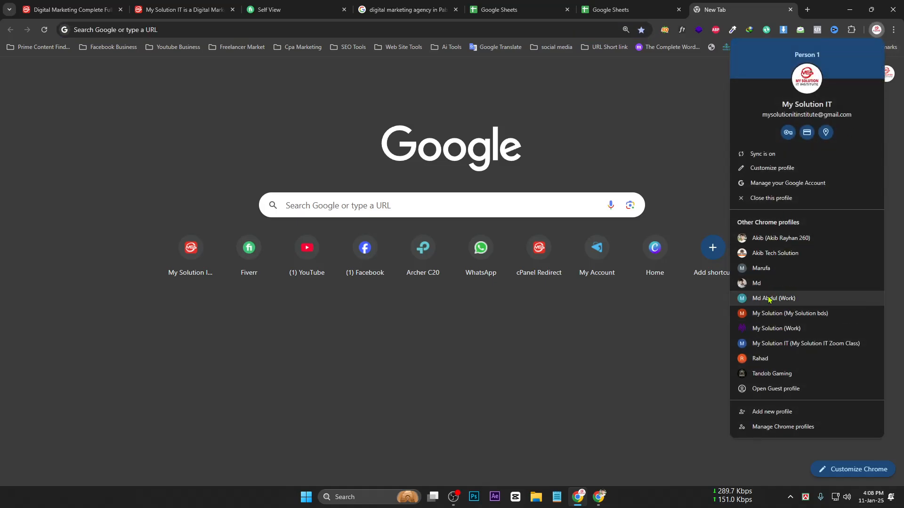
left_click(759, 283)
type("facebook.com")
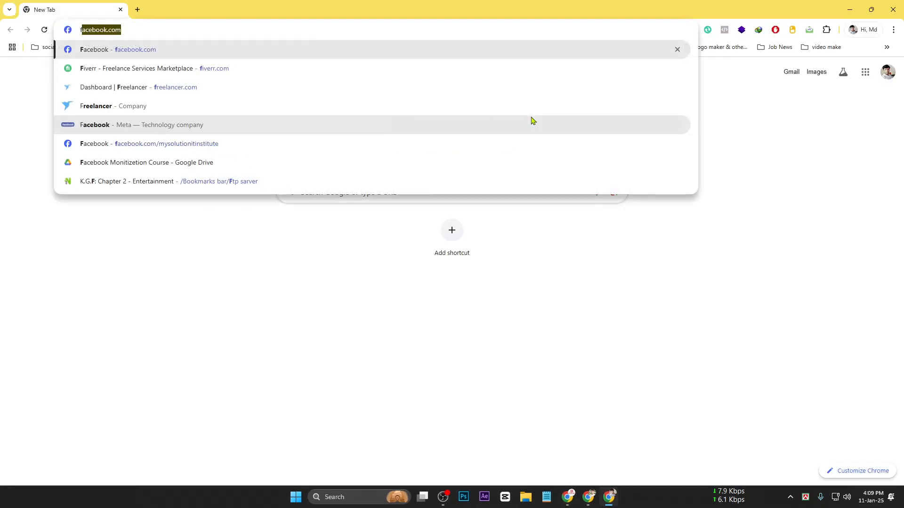
key("Return")
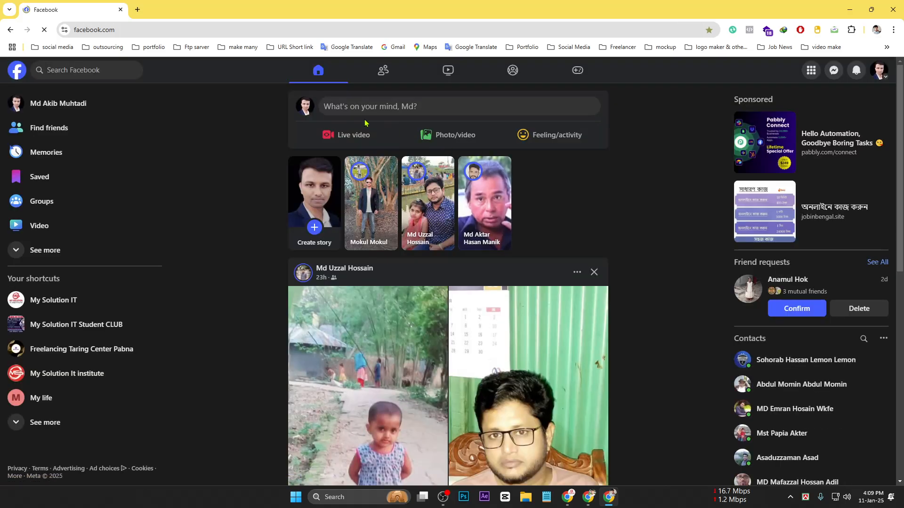
left_click(75, 70)
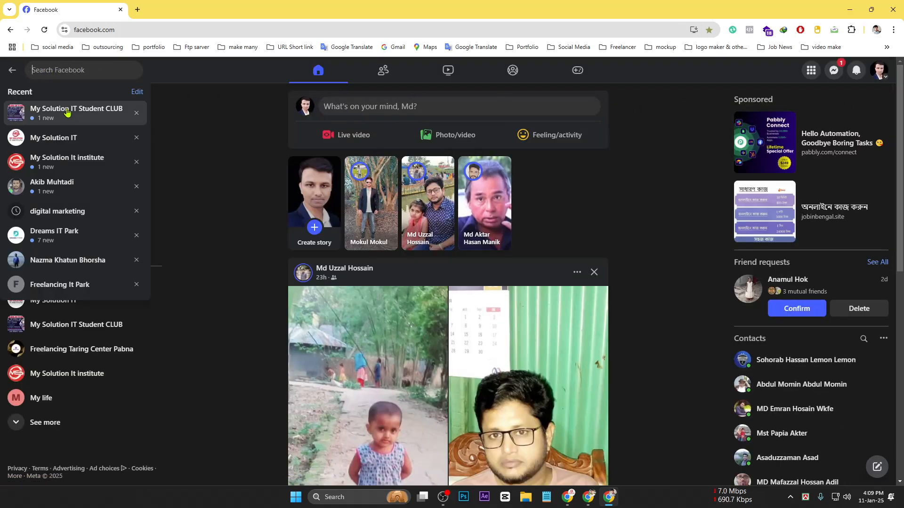
left_click(61, 110)
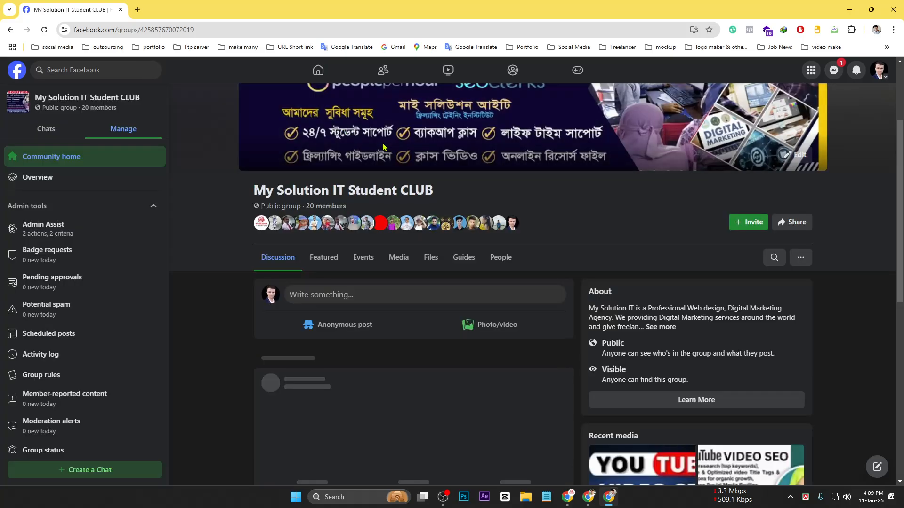
left_click(342, 292)
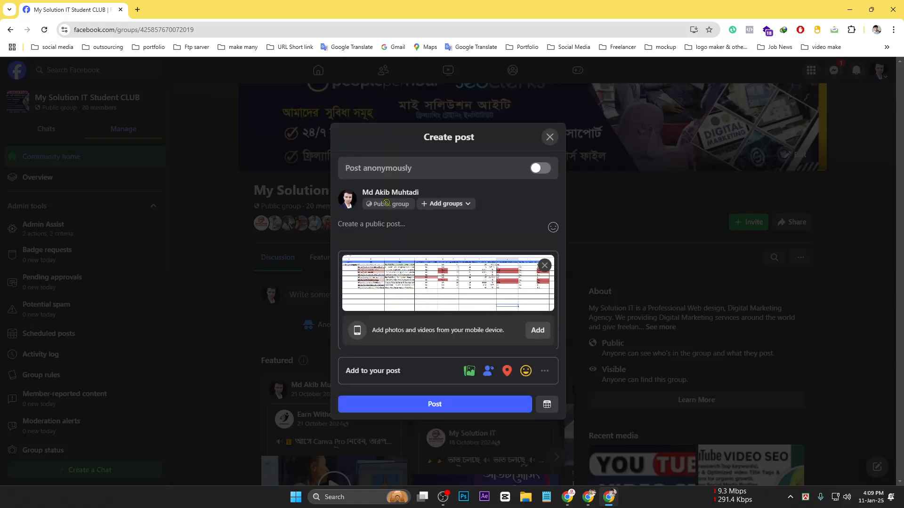
Use the copied 'competitor analysis' sheet name as the caption and publish the post
left_click(617, 503)
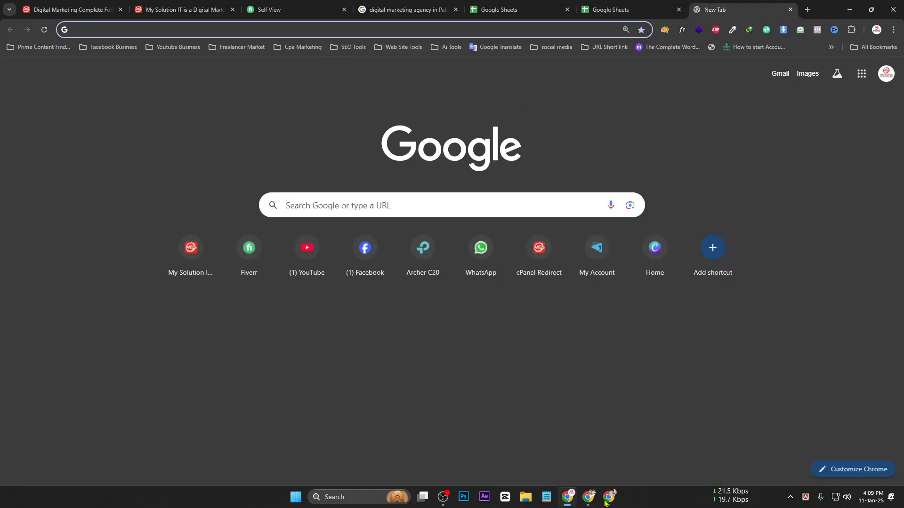
left_click(589, 497)
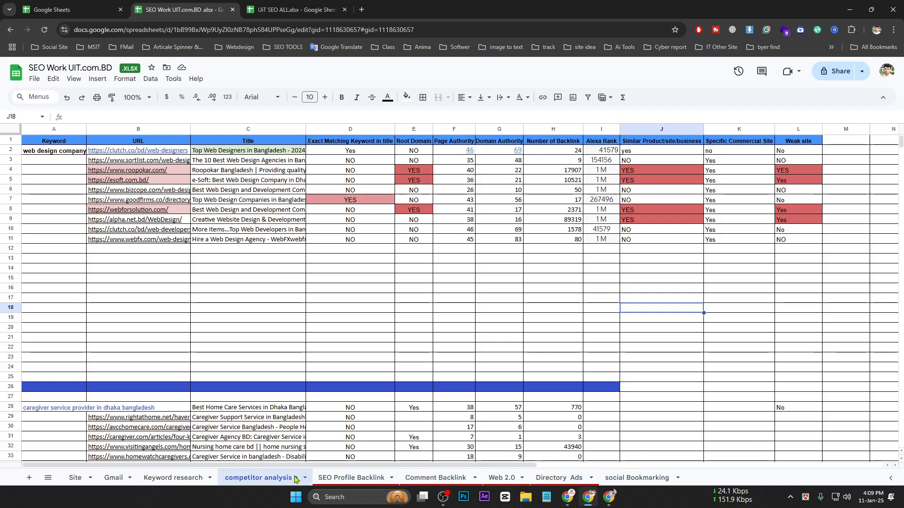
double_click(280, 478)
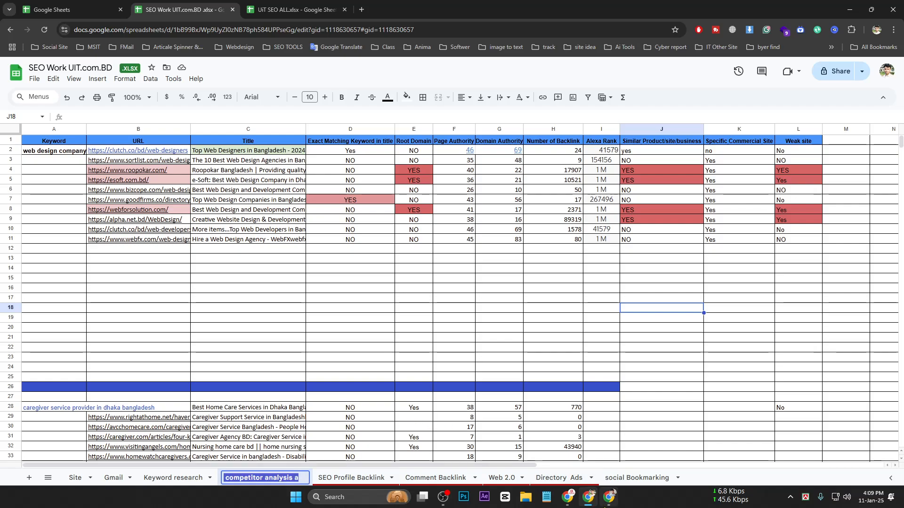
key("ctrl+c")
left_click(609, 497)
key("ctrl+v")
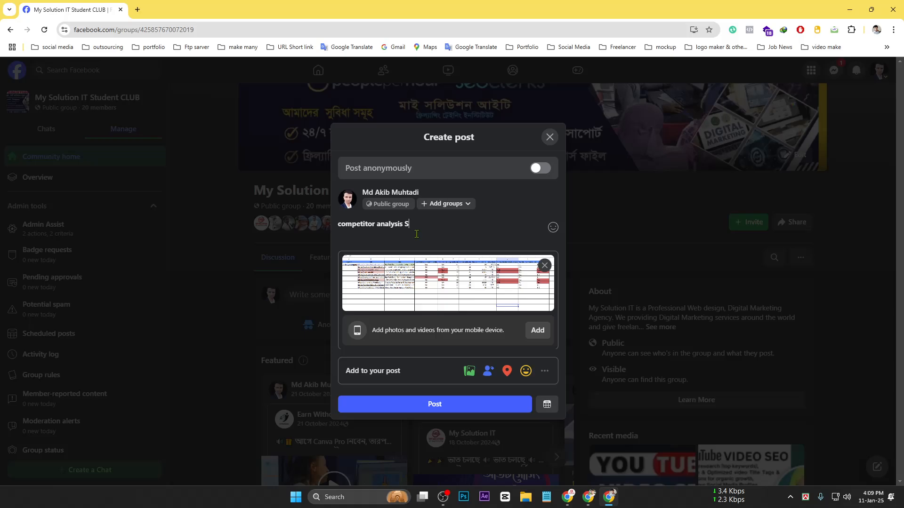
key("Return")
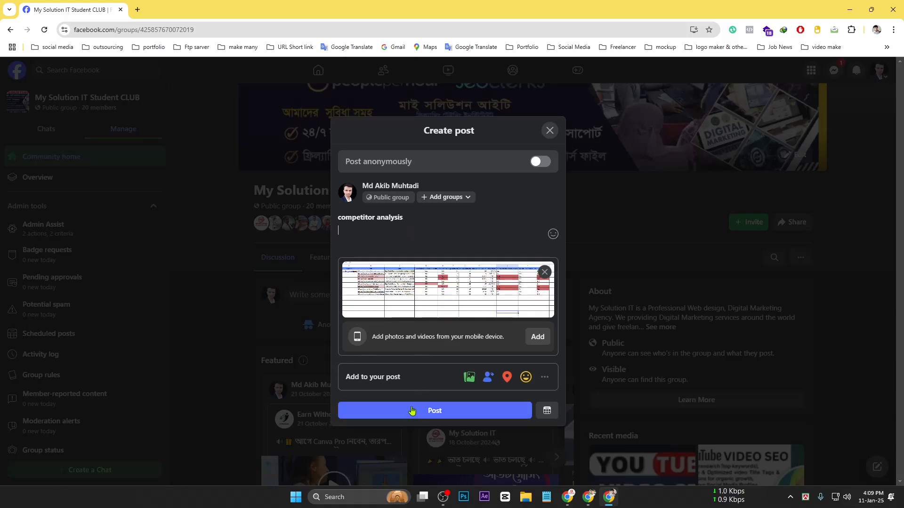
left_click(415, 411)
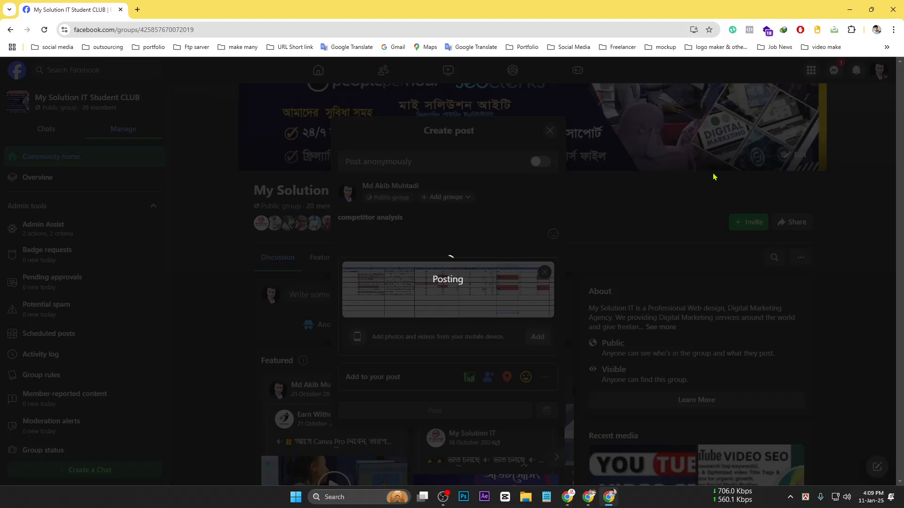
scroll(308, 268, "down", 8)
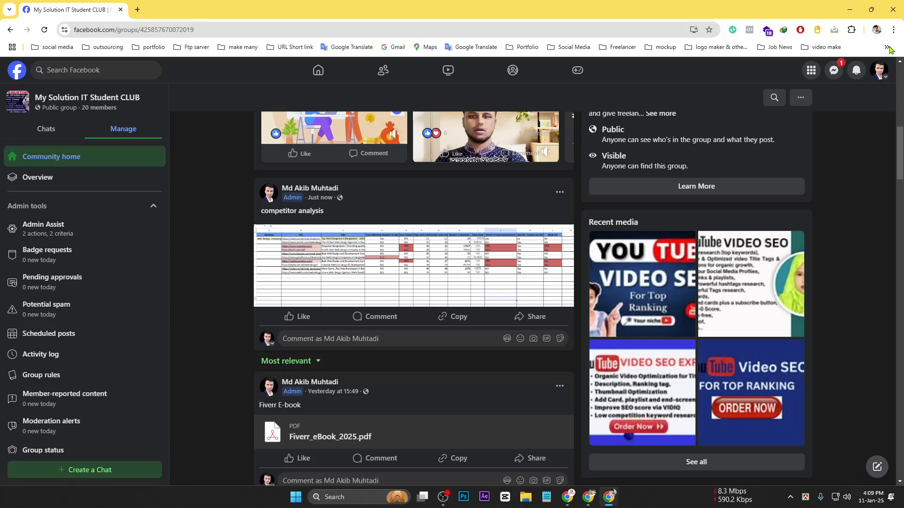
Copy the competitor table A1:M14 and paste it into a new blank spreadsheet
left_click(850, 10)
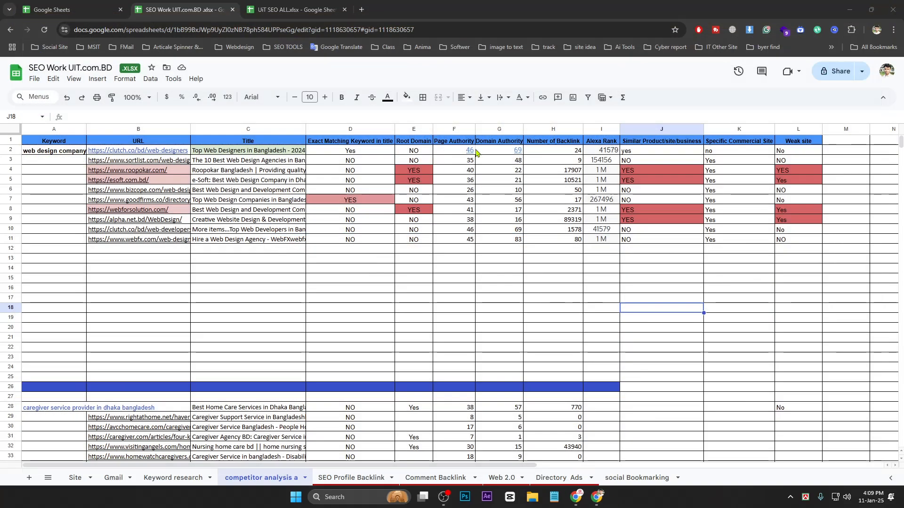
left_click_drag(840, 268, 52, 141)
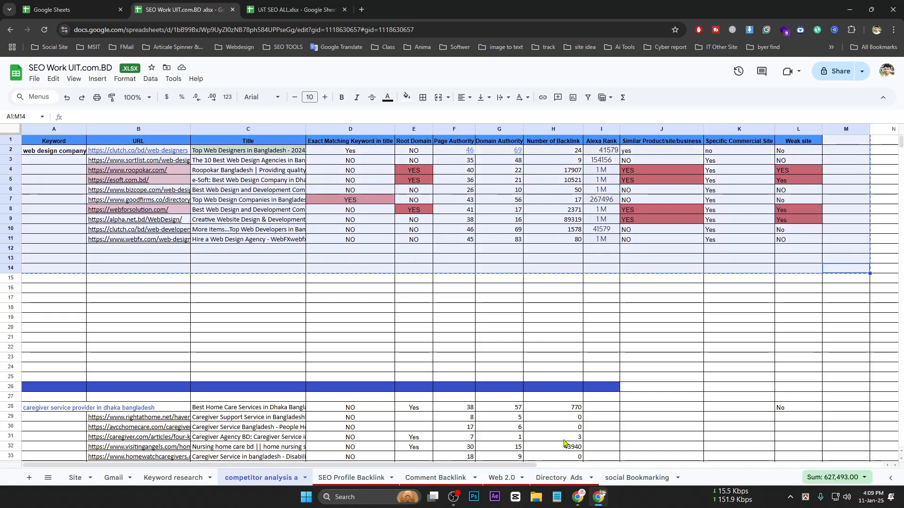
left_click(578, 498)
left_click(296, 9)
left_click(612, 9)
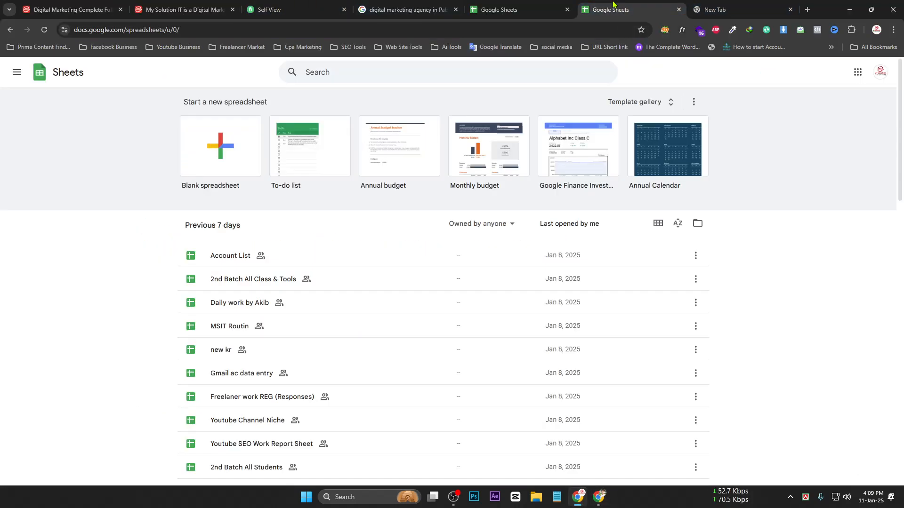
left_click(231, 132)
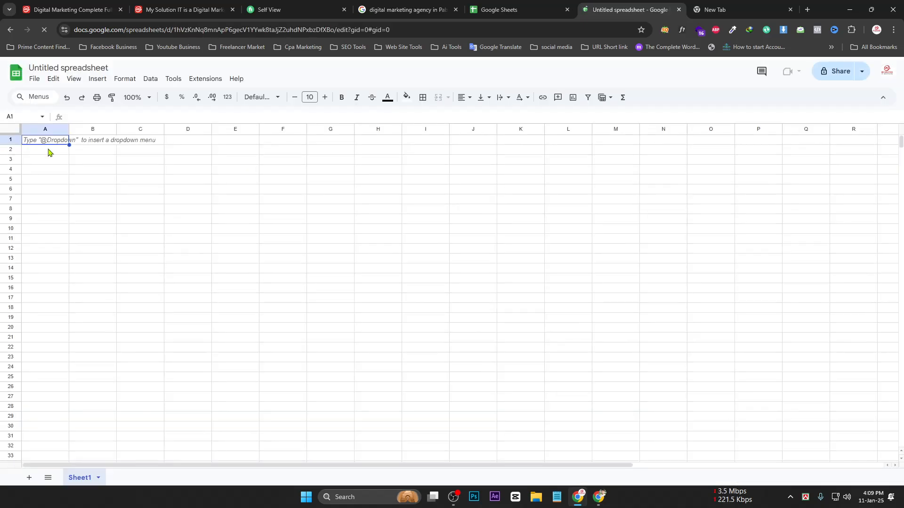
key("ctrl+v")
Title the new spreadsheet with the copied 'competitor analysis' sheet name
left_click(599, 497)
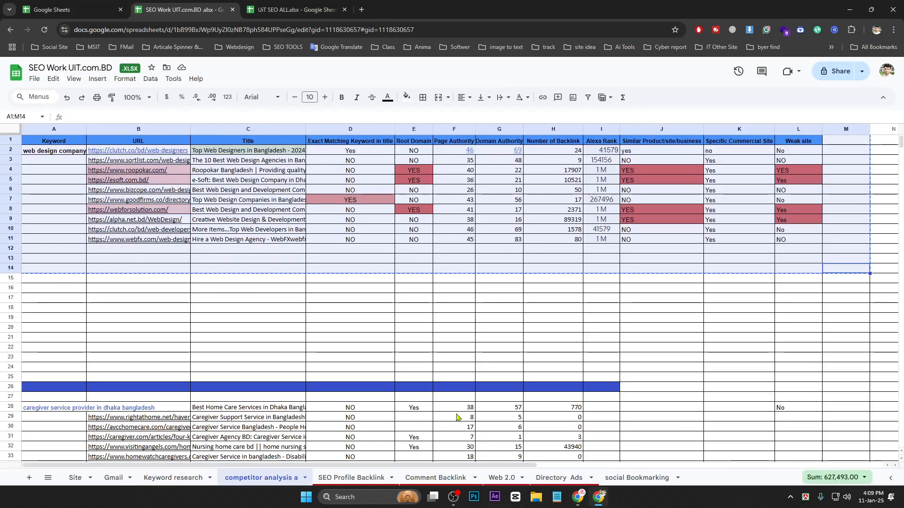
double_click(279, 479)
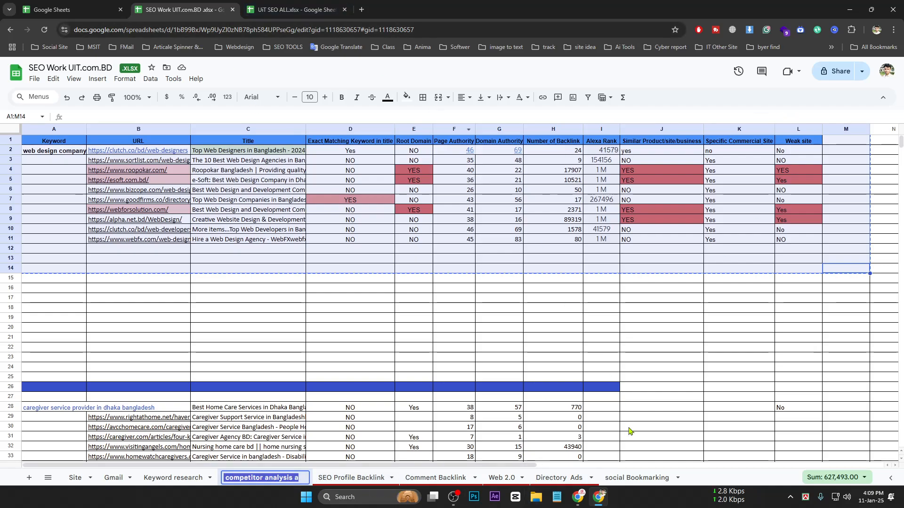
key("alt+Tab")
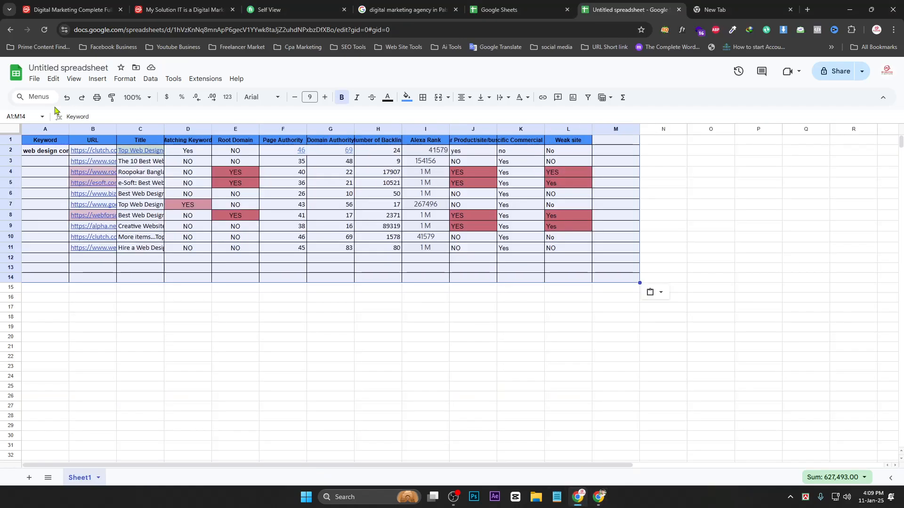
left_click(46, 68)
key("ctrl+v")
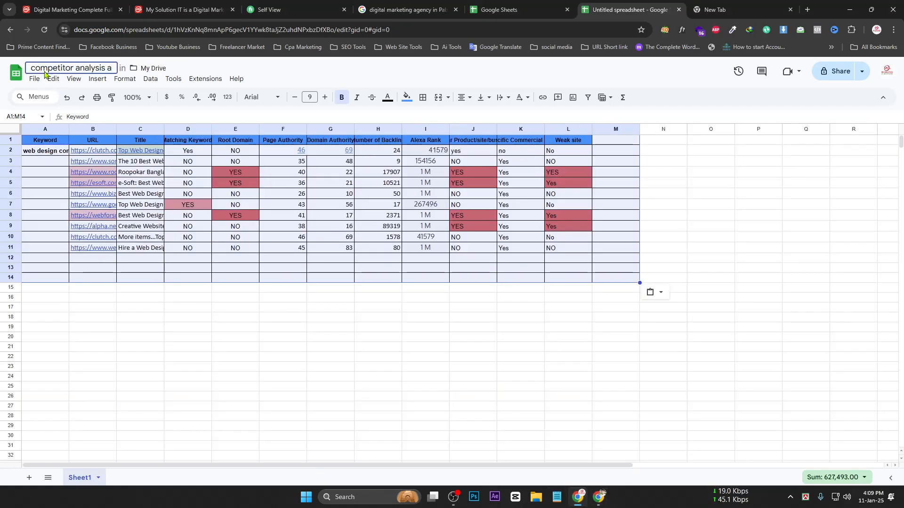
key("Return")
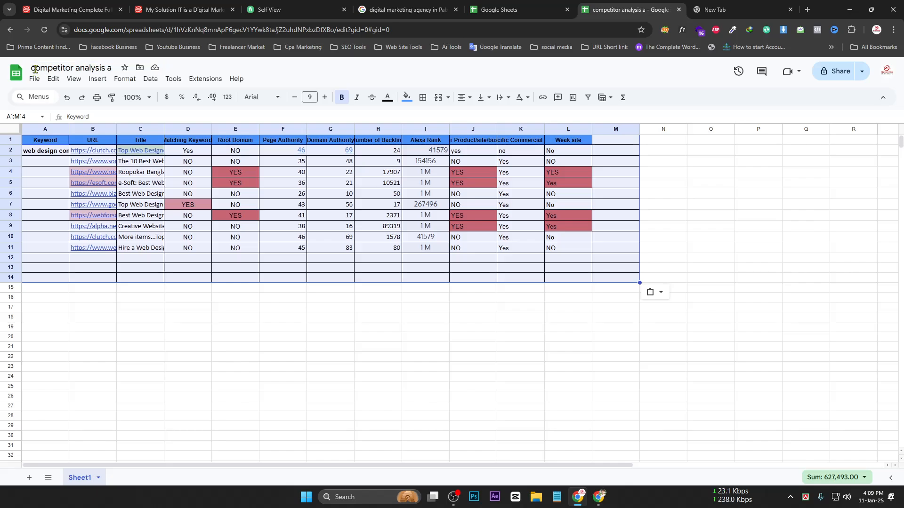
Capitalize the title to 'Competitor Analysis' and widen column A to fit the keywords
left_click(36, 68)
type("C")
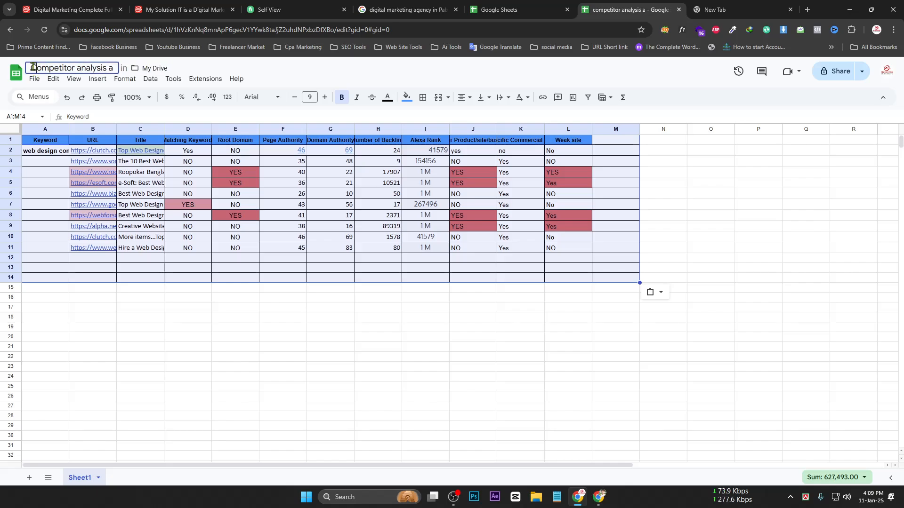
left_click_drag(78, 68, 81, 67)
type("A")
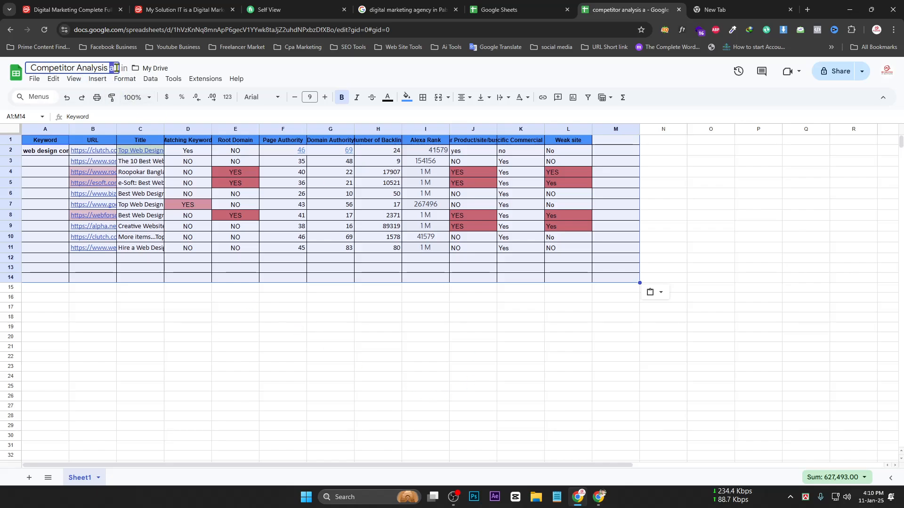
key("BackSpace")
left_click(146, 336)
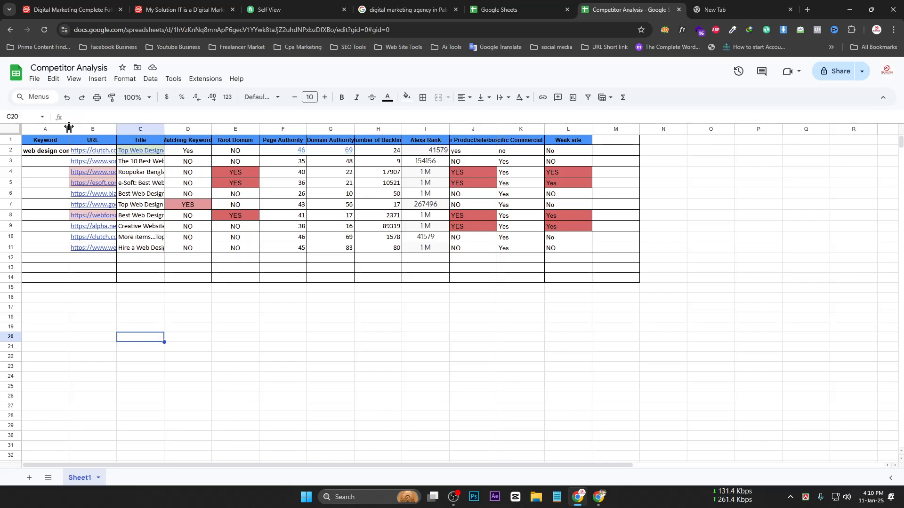
left_click_drag(69, 128, 164, 128)
left_click(128, 152)
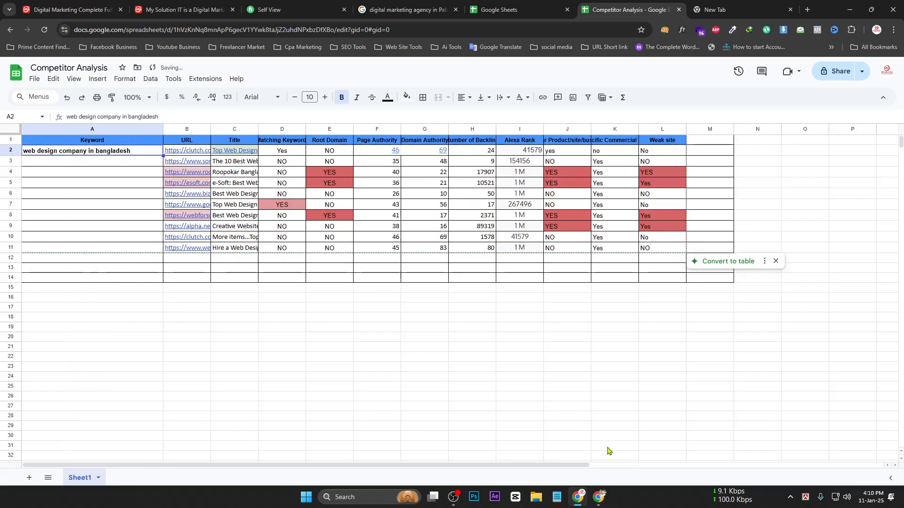
Copy the 'digital marketing agency in Pabna' query and paste it over A2's old keyword
left_click(403, 11)
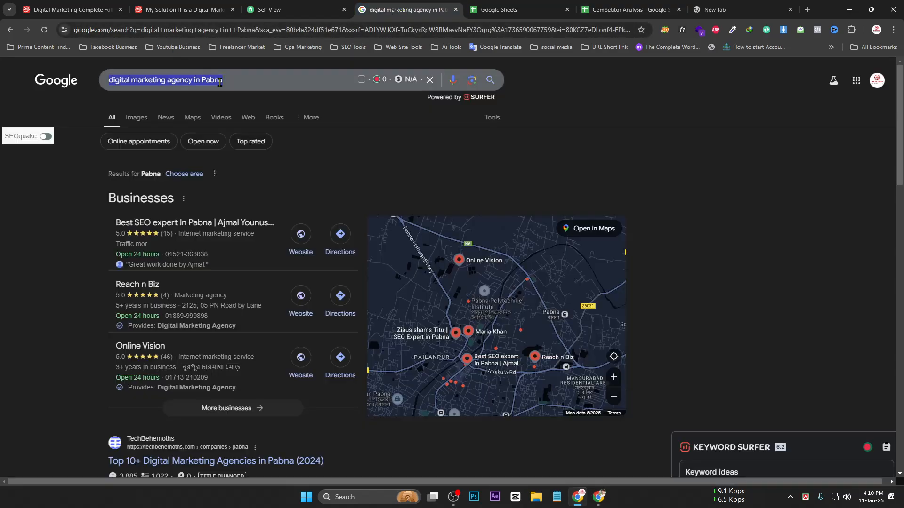
right_click(213, 84)
left_click(257, 140)
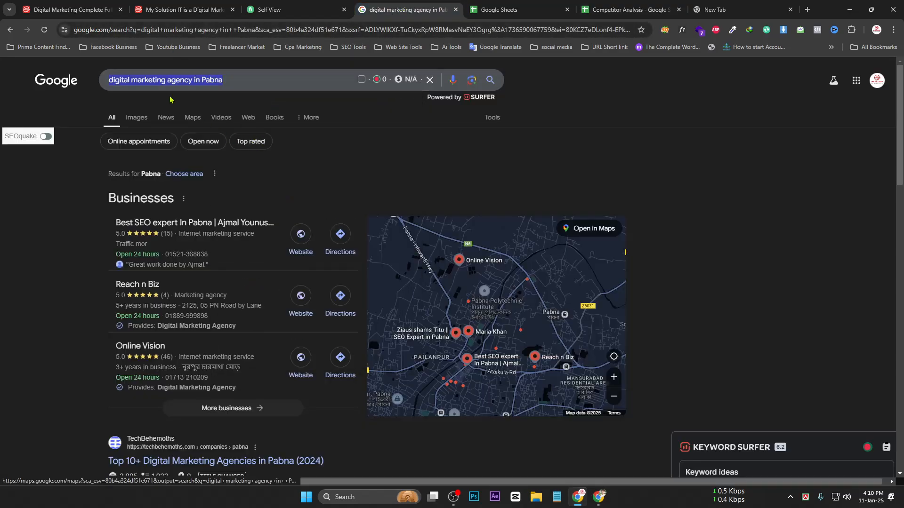
left_click(628, 10)
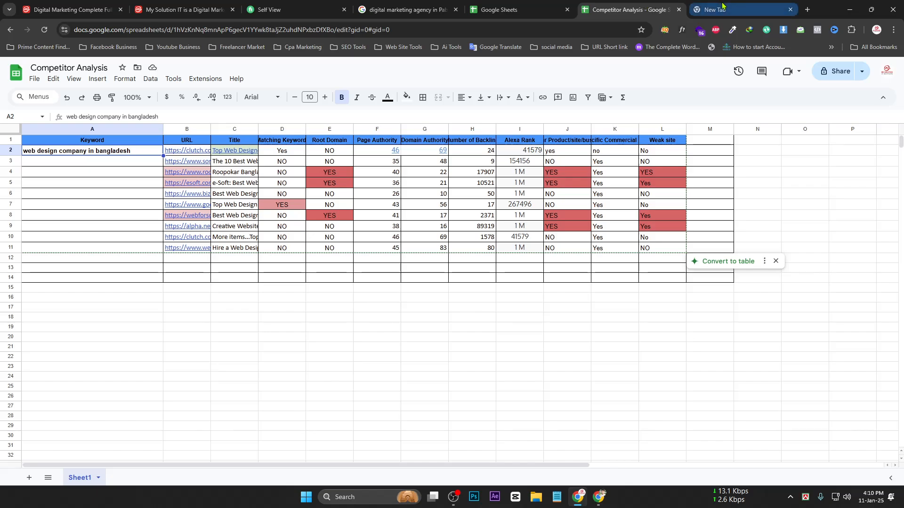
triple_click(136, 150)
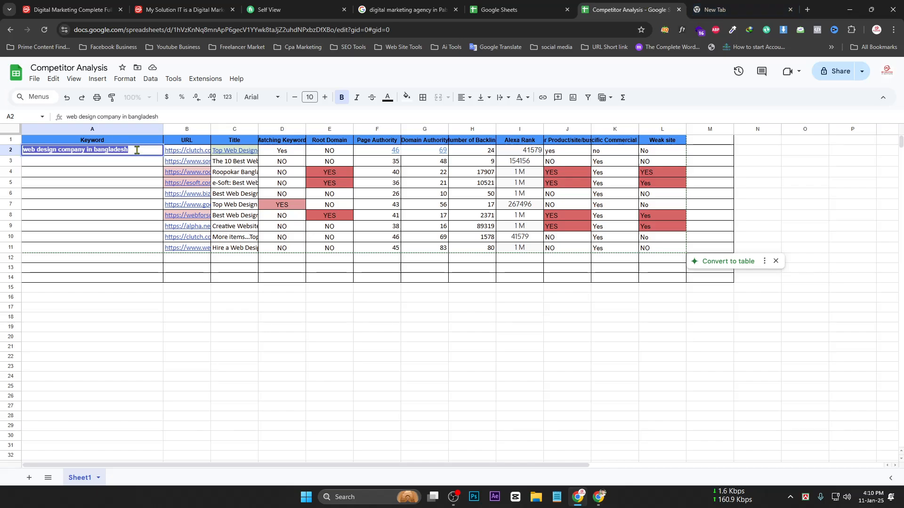
key("ctrl+v")
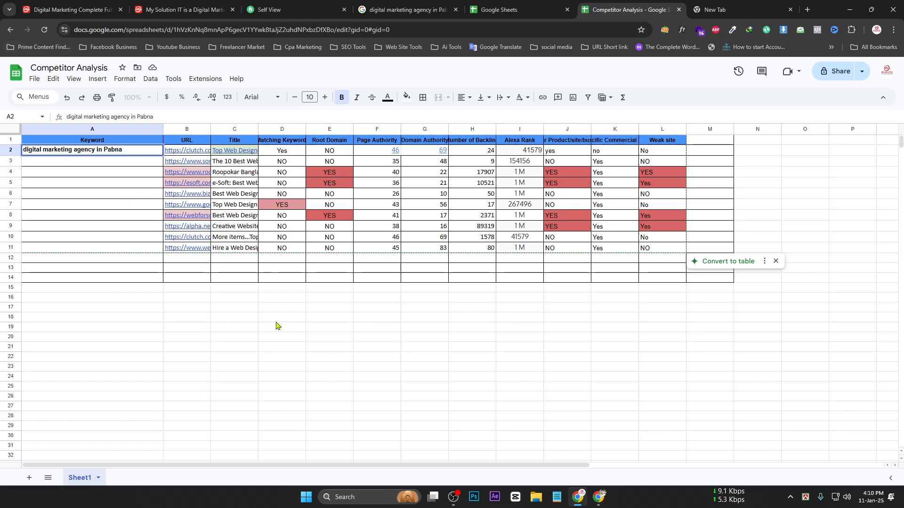
Widen column B so the full competitor URLs show
left_click(119, 197)
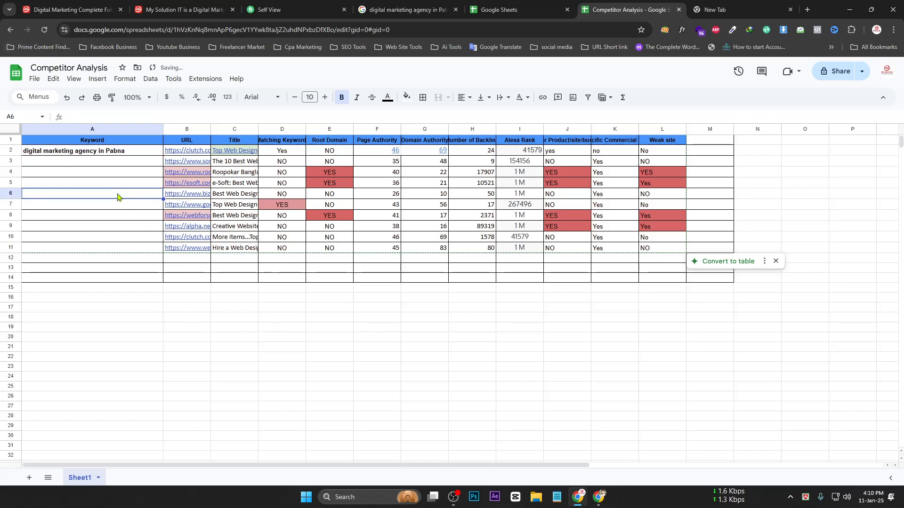
left_click(37, 155)
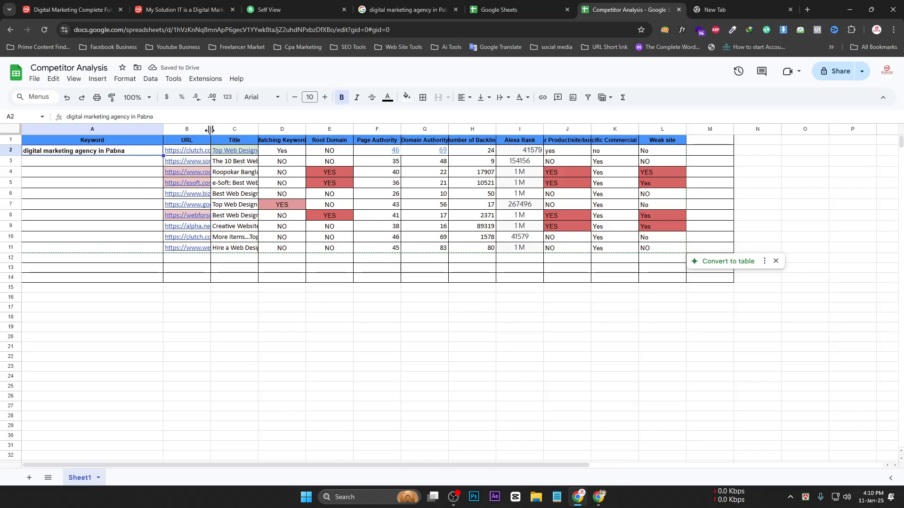
left_click_drag(211, 130, 343, 130)
left_click(248, 142)
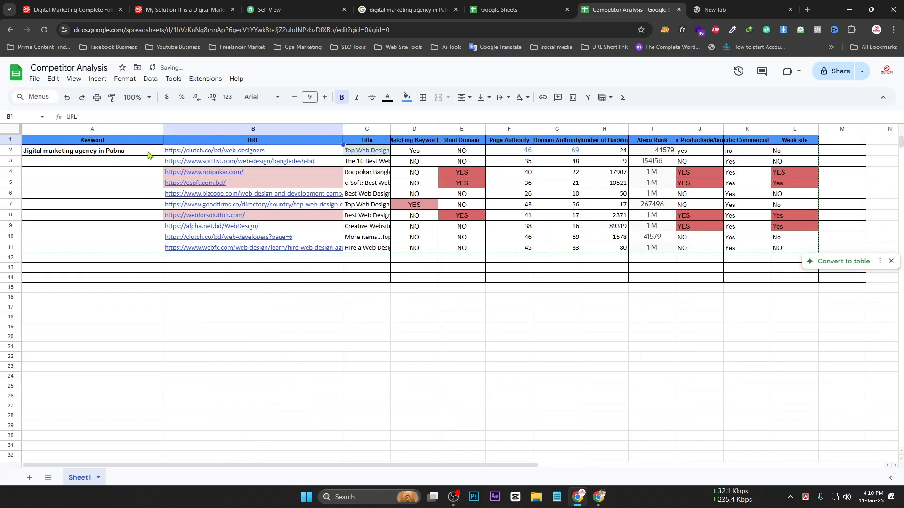
Clear the old URLs from B2:B11 and bring up the Pabna search results
left_click(87, 156)
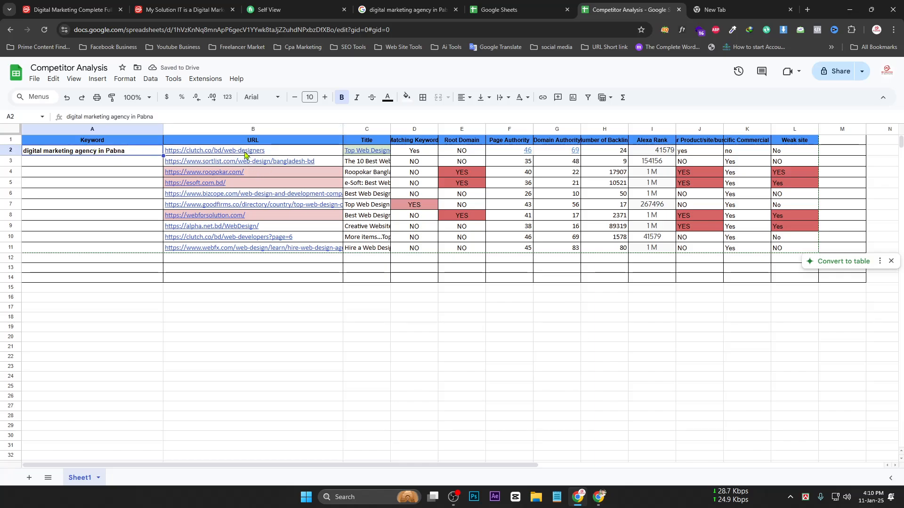
left_click_drag(244, 155, 247, 255)
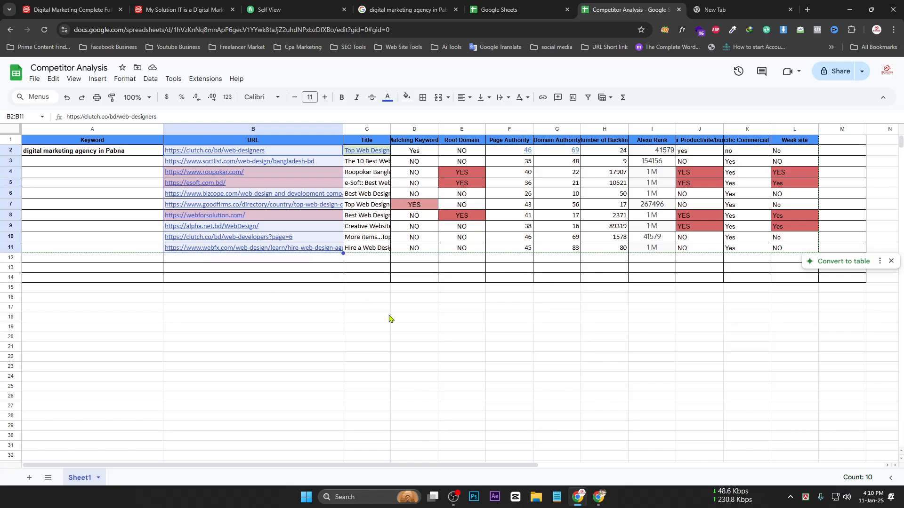
key("Delete")
key("ctrl+4")
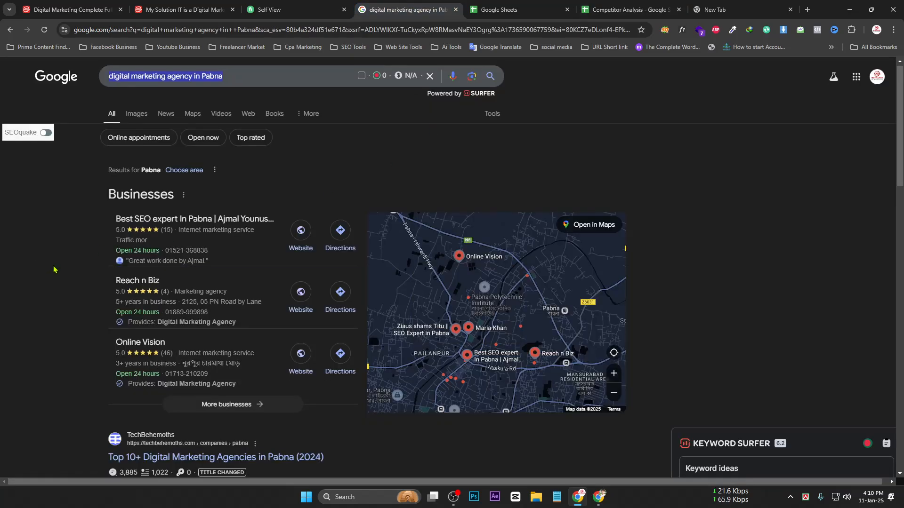
Copy the TechBehemoths result's link address and test-paste it in a new tab
scroll(54, 269, "down", 5)
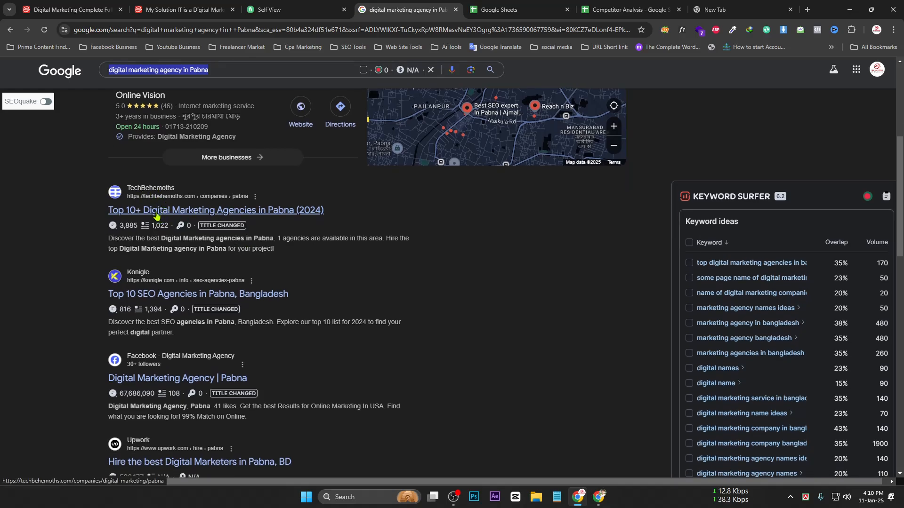
right_click(157, 215)
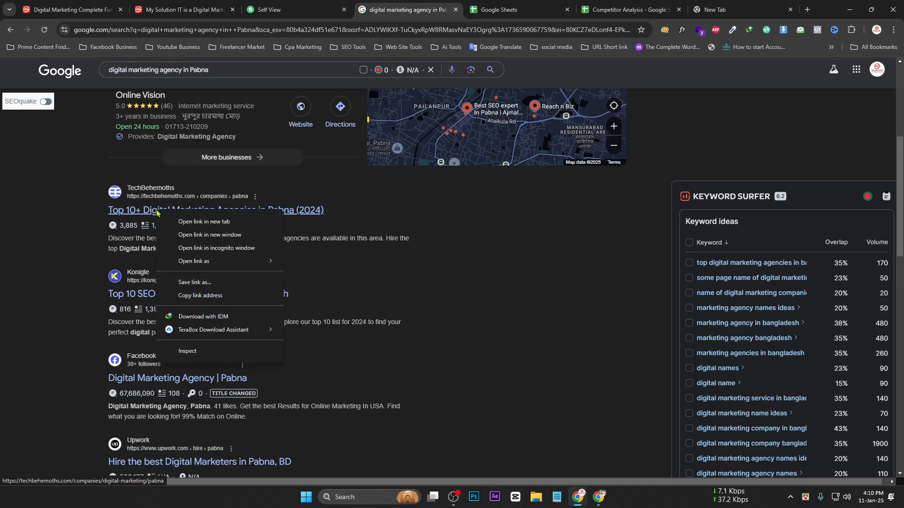
left_click(200, 295)
key("ctrl+7")
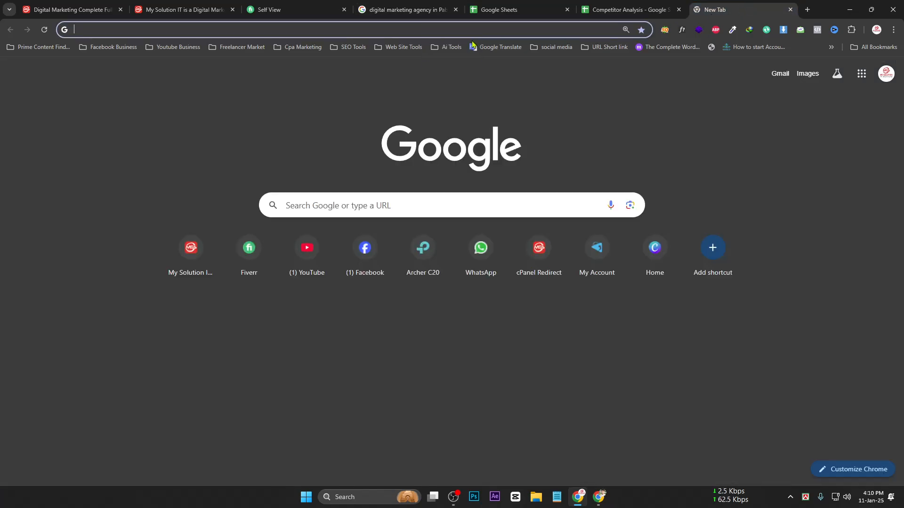
key("ctrl+v")
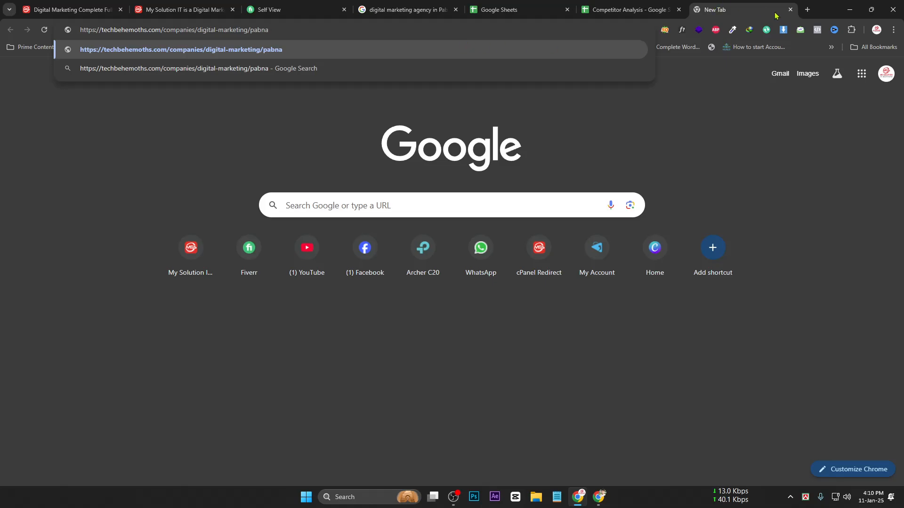
left_click(790, 9)
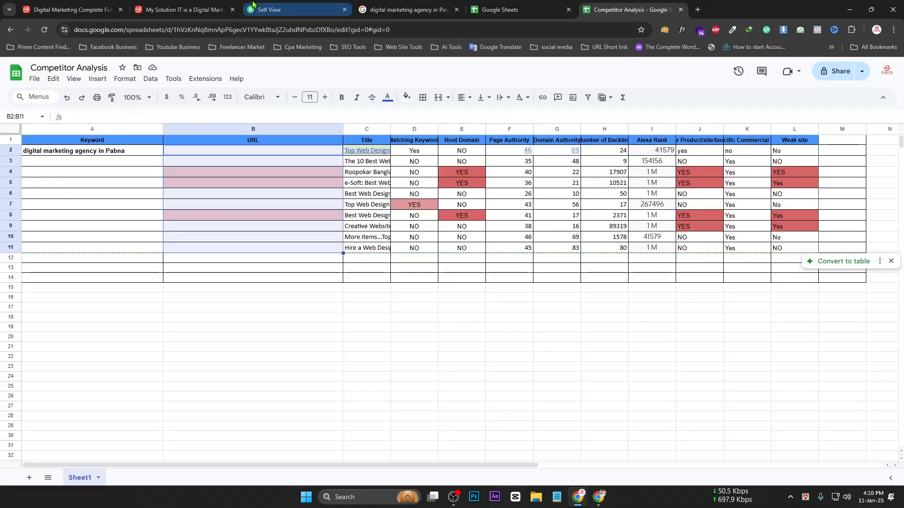
key("ctrl+2")
left_click(292, 9)
left_click(399, 6)
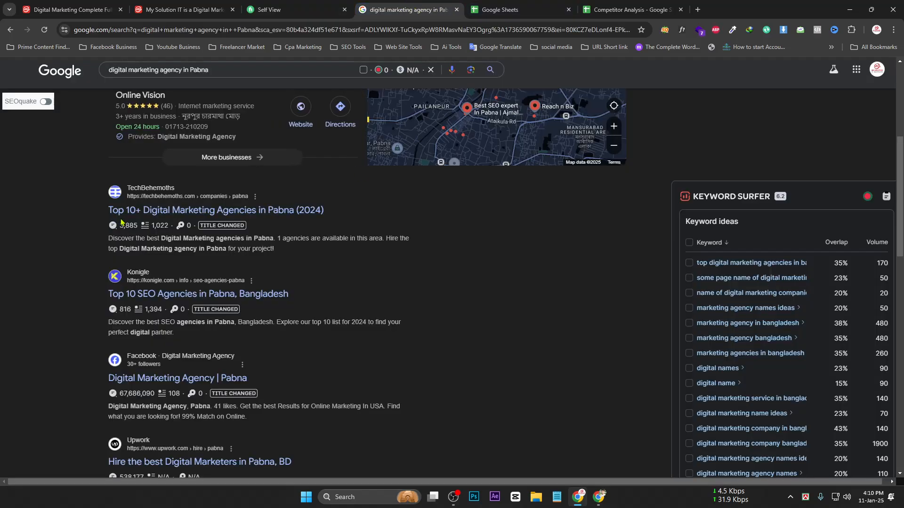
scroll(156, 221, "up", 1)
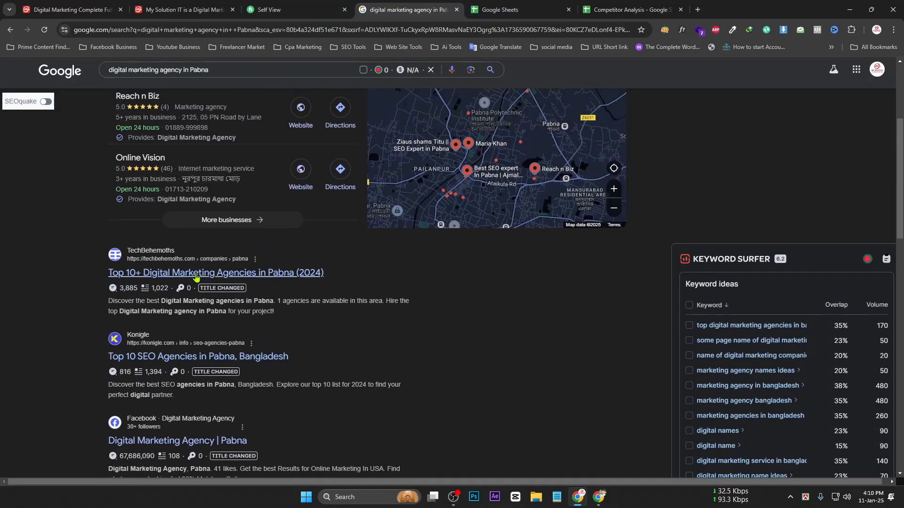
left_click(196, 277, "ctrl")
left_click(177, 358, "ctrl")
left_click(451, 5)
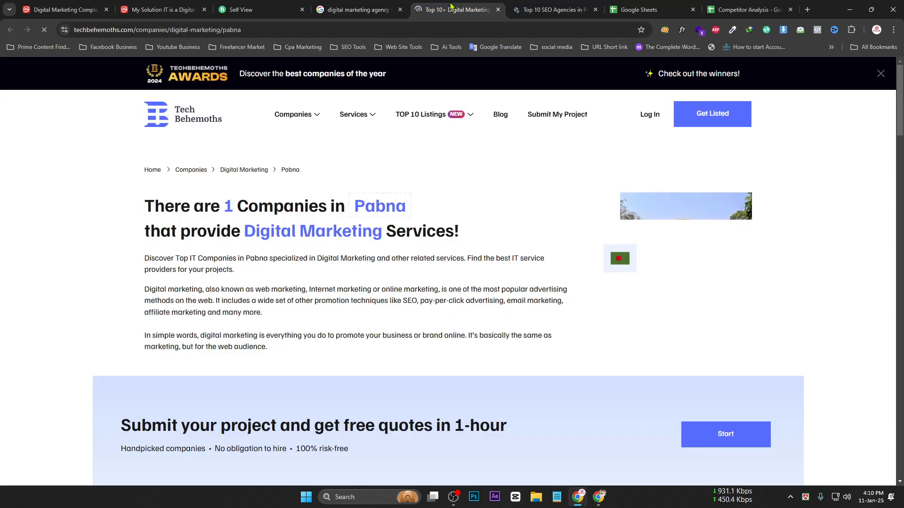
left_click_drag(159, 30, 501, 5)
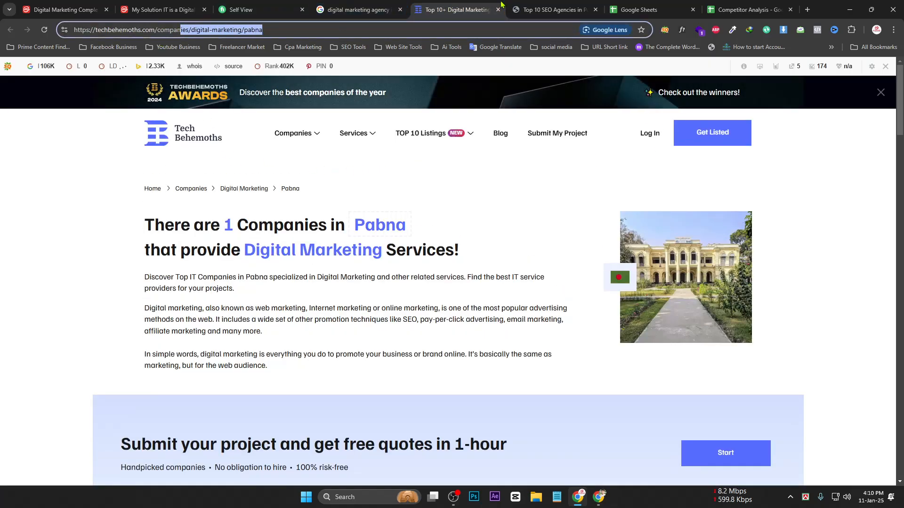
left_click(178, 31)
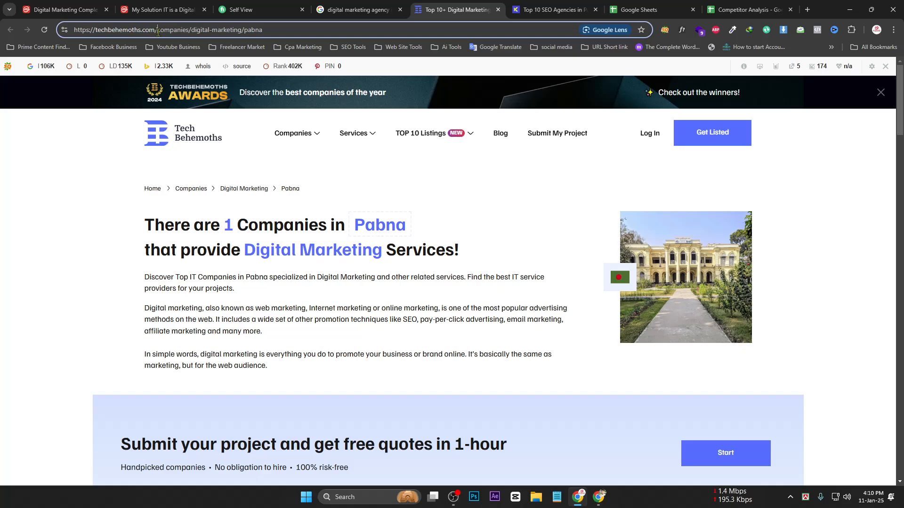
left_click_drag(158, 31, 63, 37)
left_click_drag(158, 32, 196, 29)
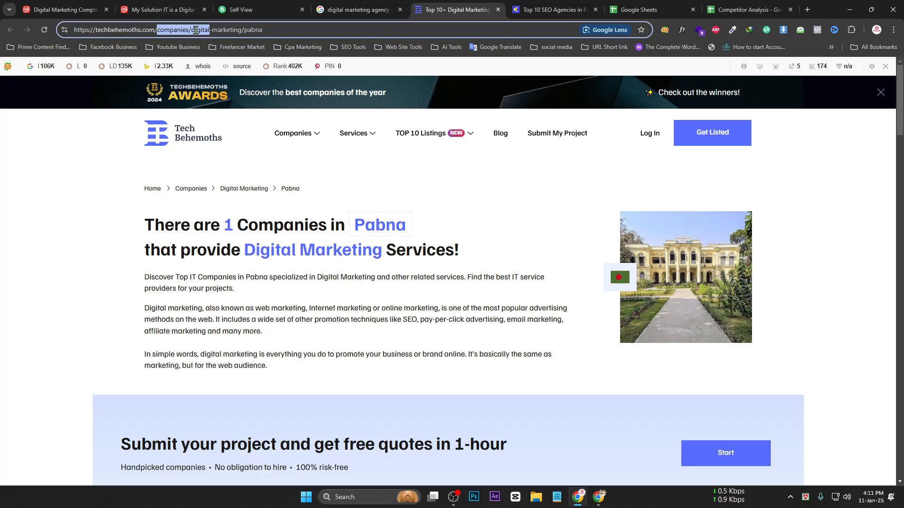
left_click_drag(268, 29, 189, 27)
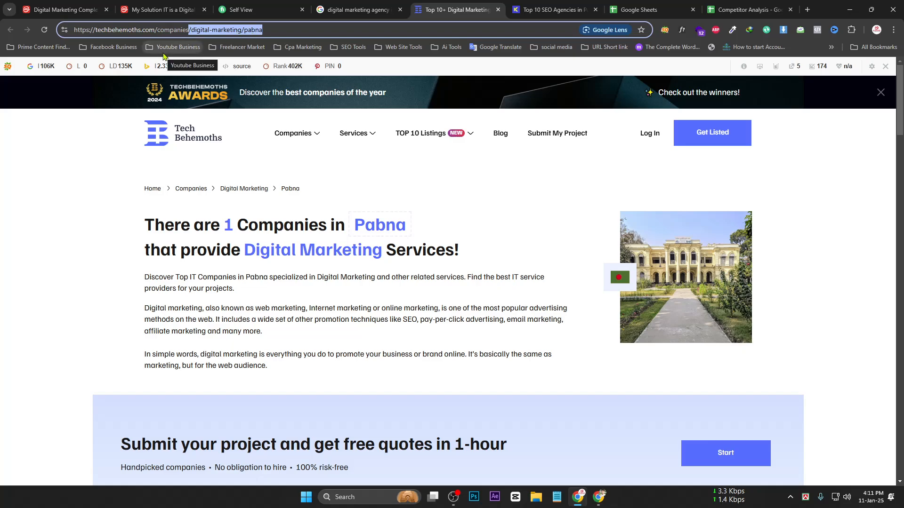
left_click(517, 11)
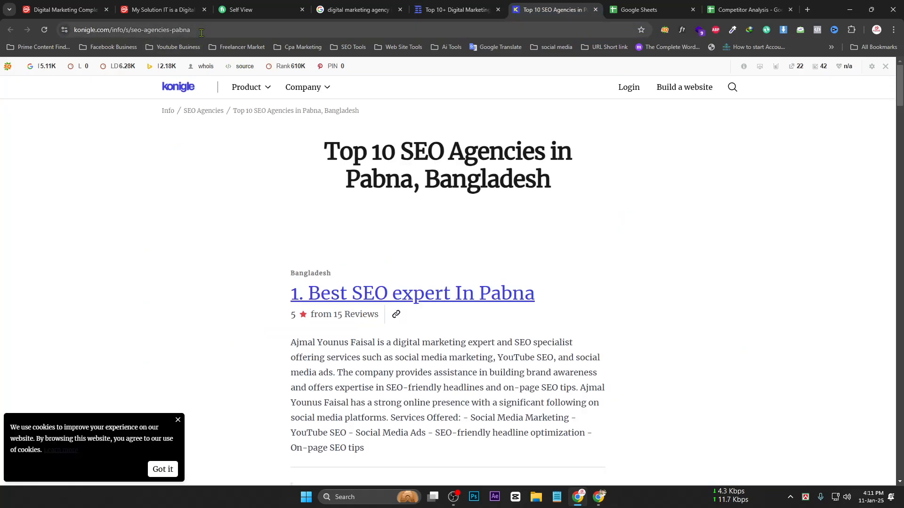
left_click_drag(132, 30, 215, 30)
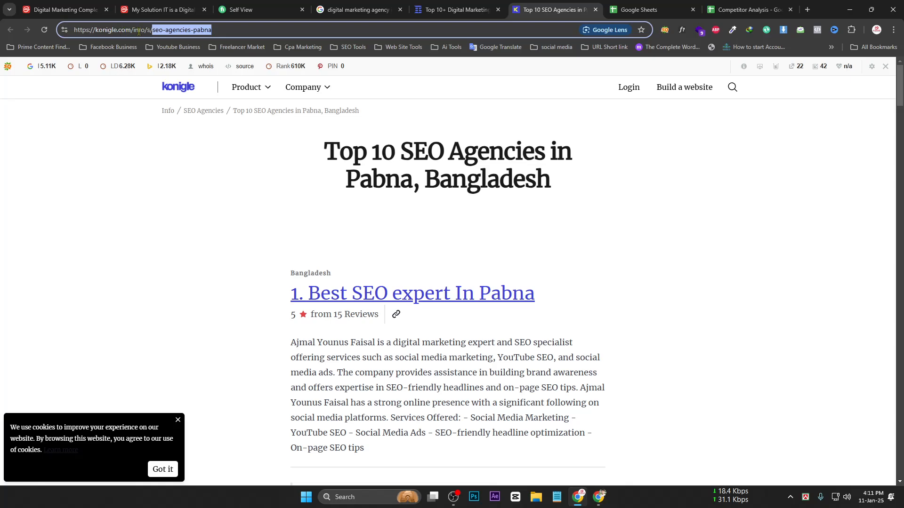
left_click_drag(134, 30, 69, 25)
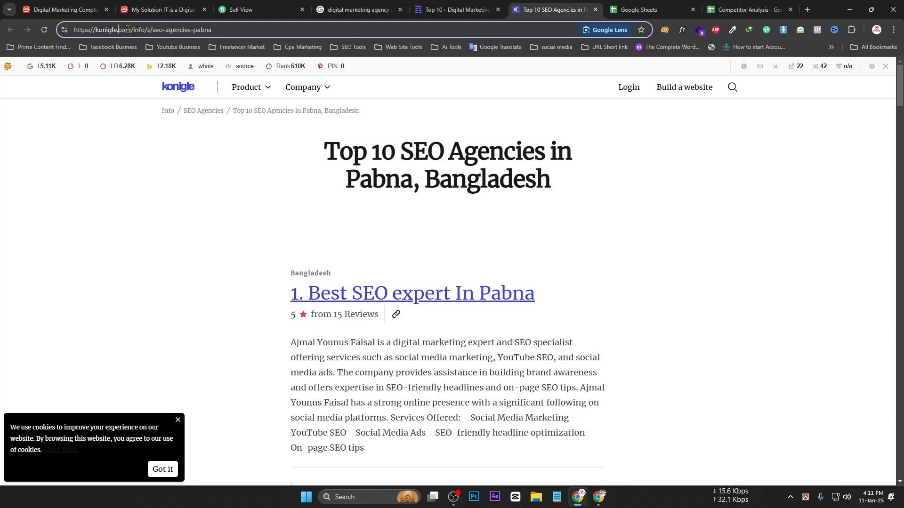
left_click_drag(131, 30, 66, 25)
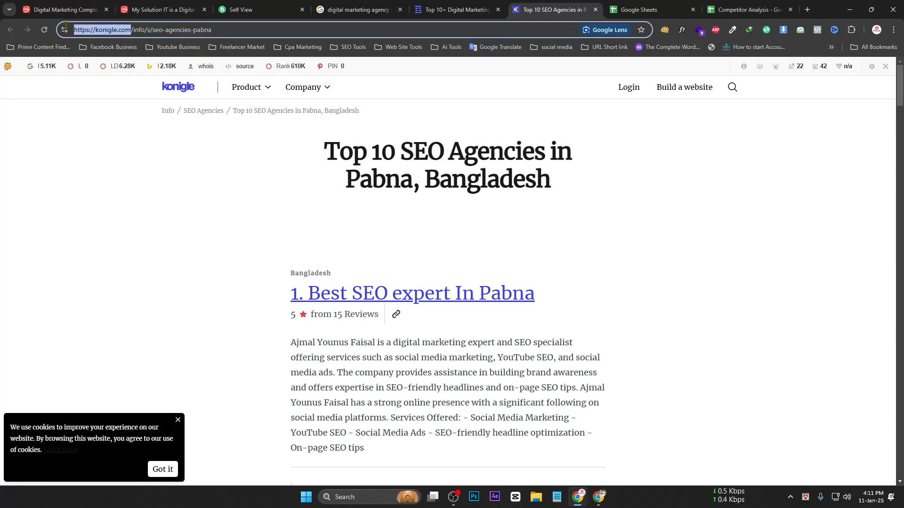
left_click(596, 10)
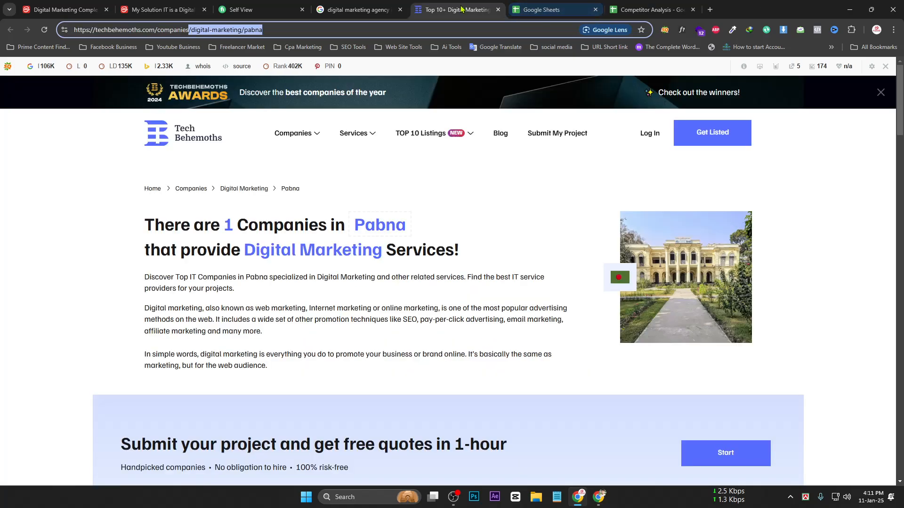
left_click(498, 10)
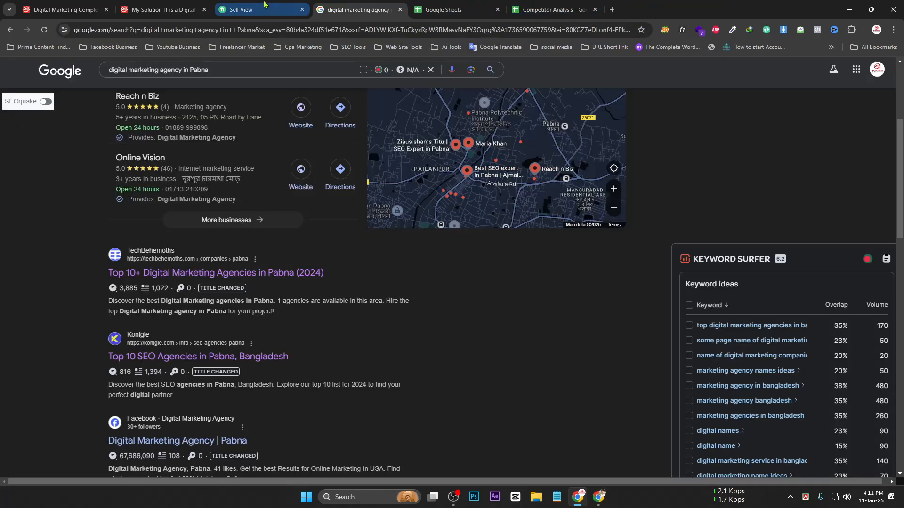
Copy the TechBehemoths result's link and paste it into B2
scroll(125, 266, "down", 1)
scroll(151, 316, "down", 5)
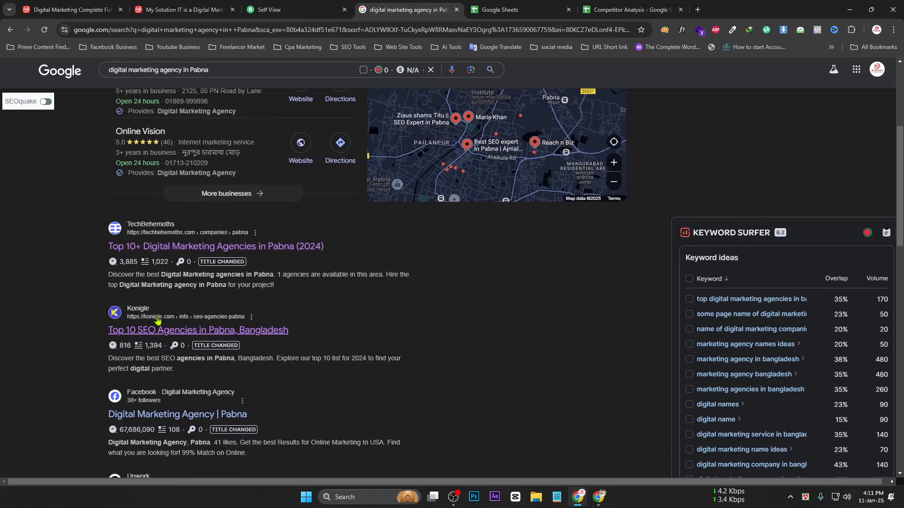
scroll(169, 455, "down", 3)
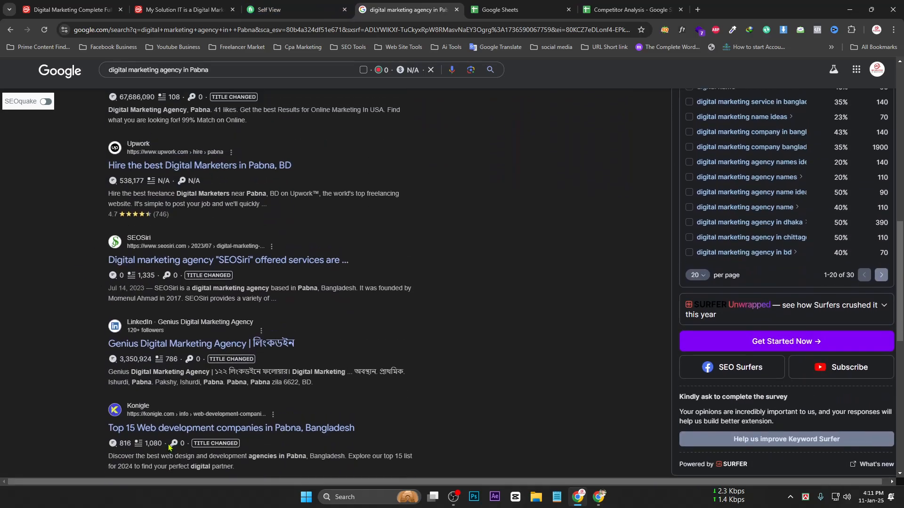
scroll(174, 220, "up", 7)
scroll(173, 219, "up", 4)
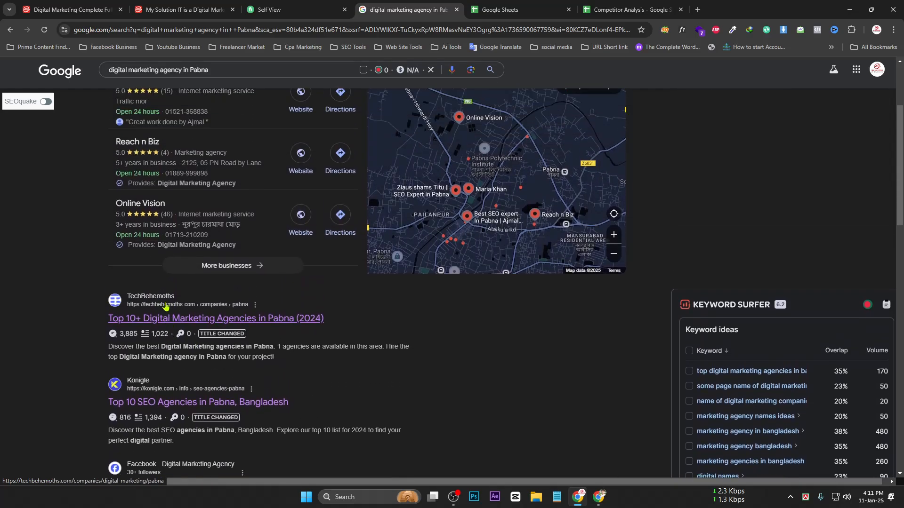
scroll(155, 253, "down", 5)
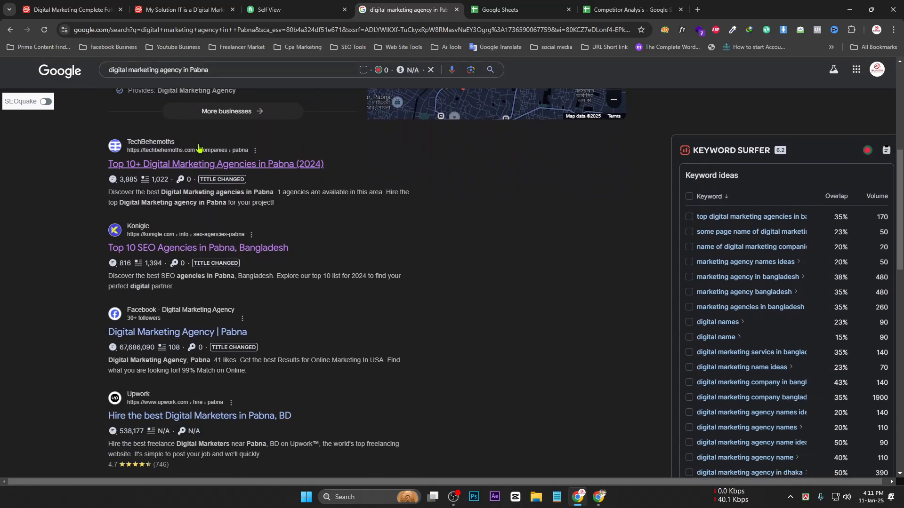
right_click(162, 172)
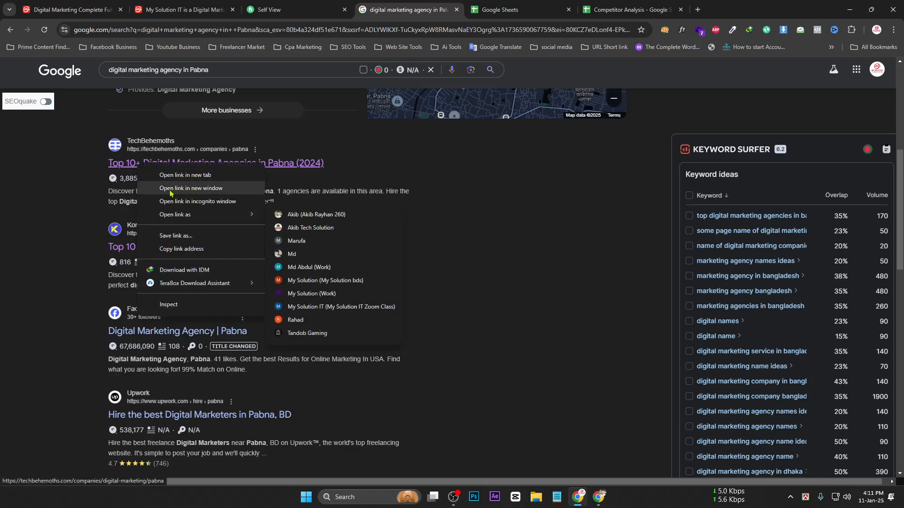
left_click(32, 219)
right_click(156, 169)
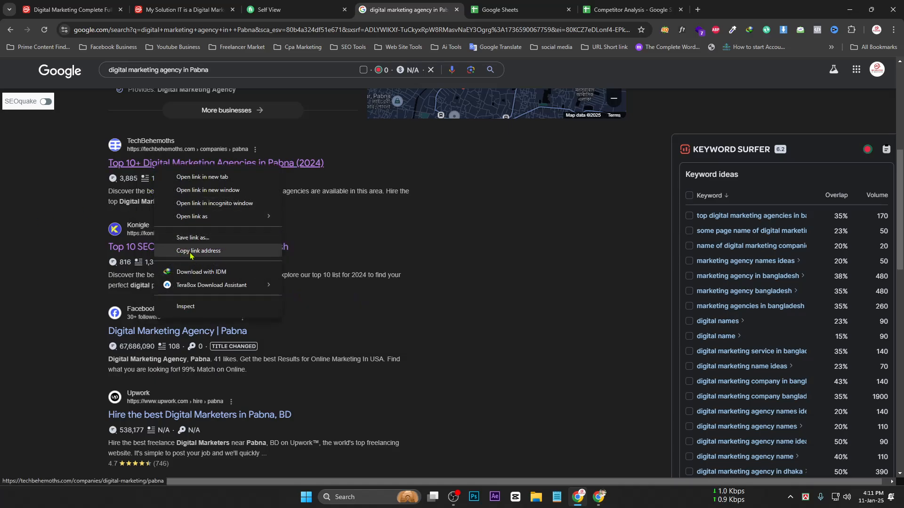
left_click(217, 250)
mouse_move(604, 502)
left_click(629, 10)
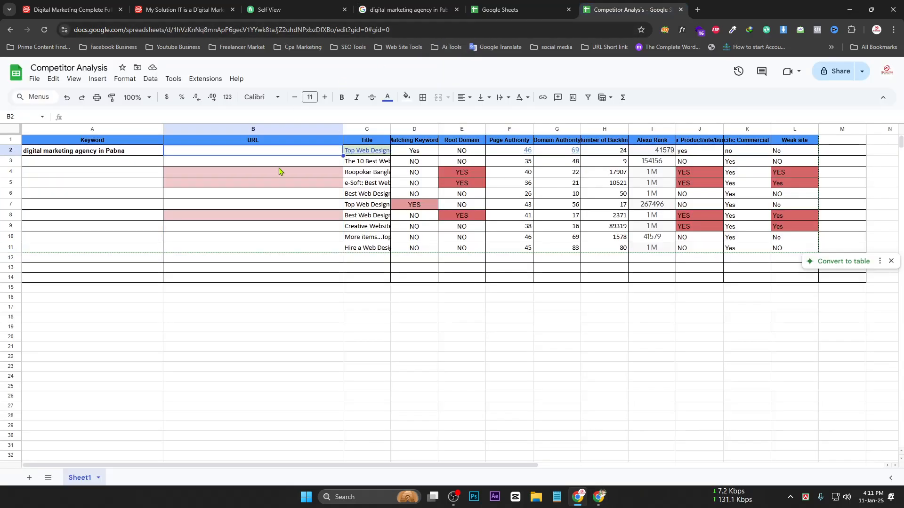
key("ctrl+v")
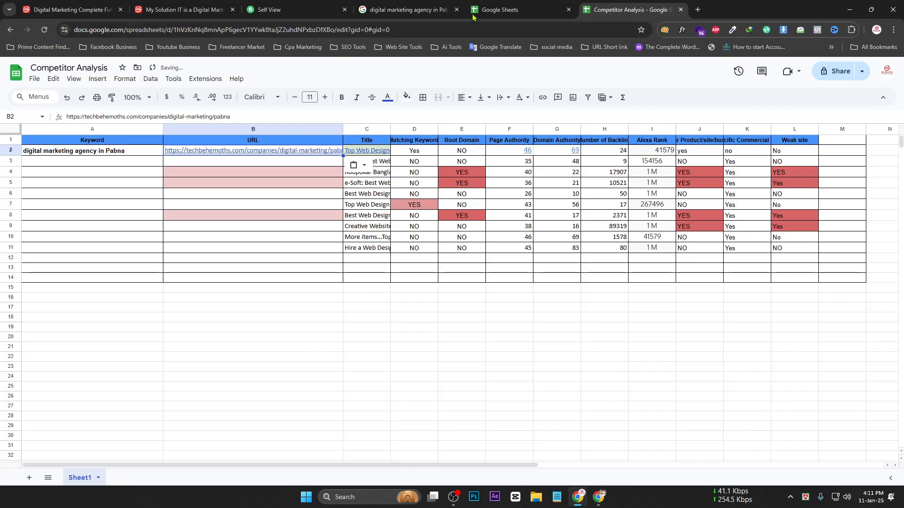
left_click(499, 10)
left_click(384, 10)
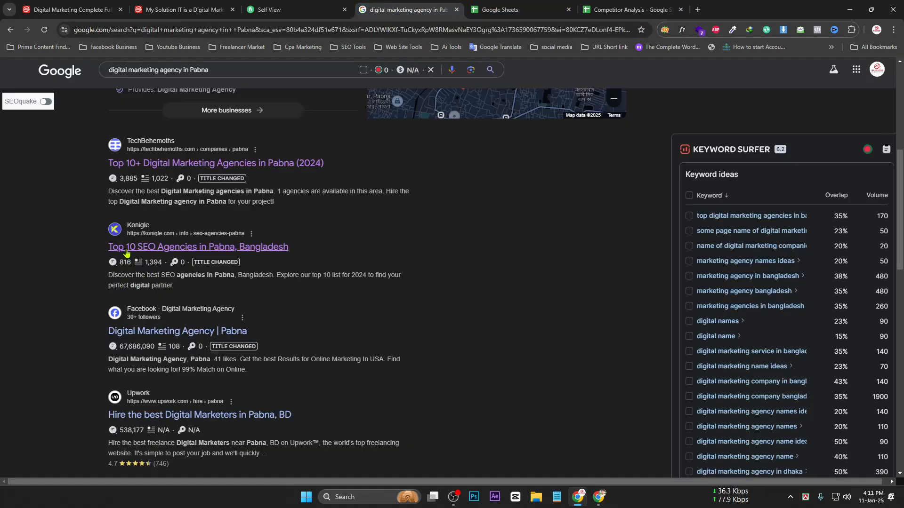
Copy the Konigle result's link and paste it into B3
right_click(126, 253)
left_click(165, 346)
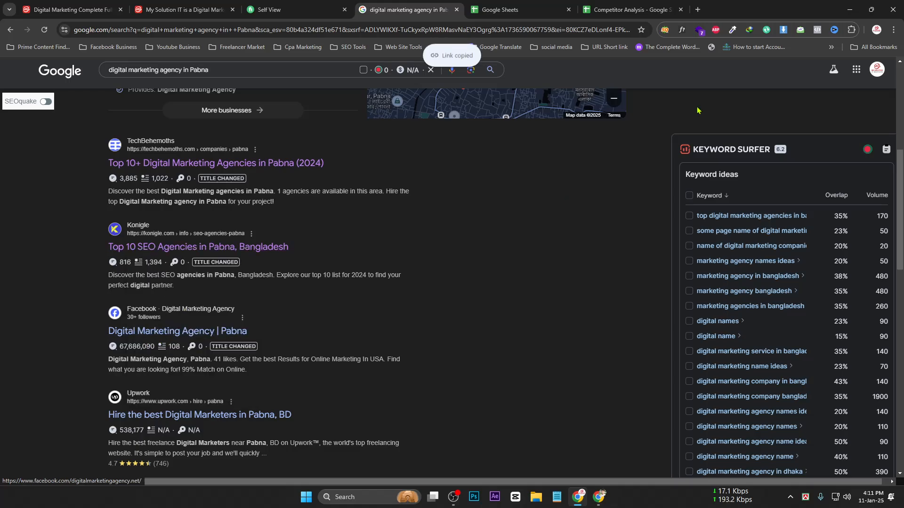
left_click(628, 6)
left_click(220, 162)
key("ctrl+v")
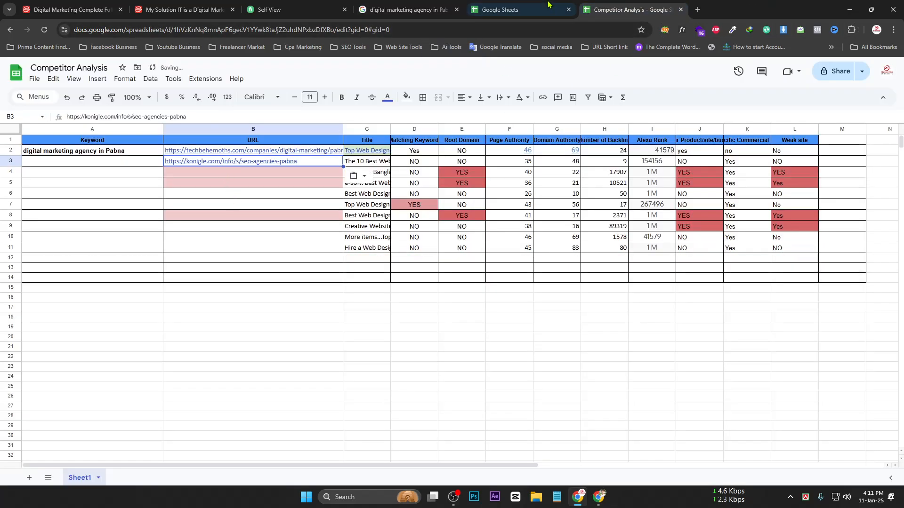
left_click(405, 9)
Skip the Facebook and Upwork results and paste the SEOSiri link into B4
right_click(136, 332)
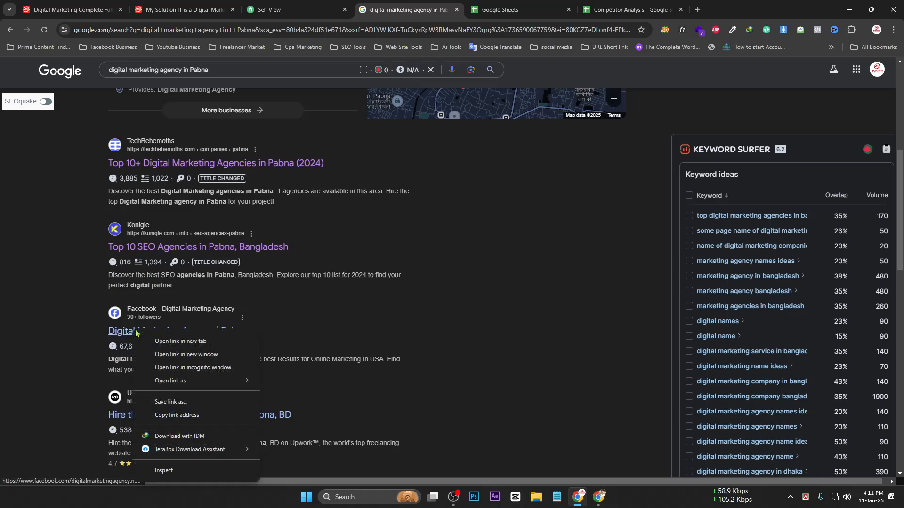
left_click(58, 340)
scroll(133, 315, "down", 3)
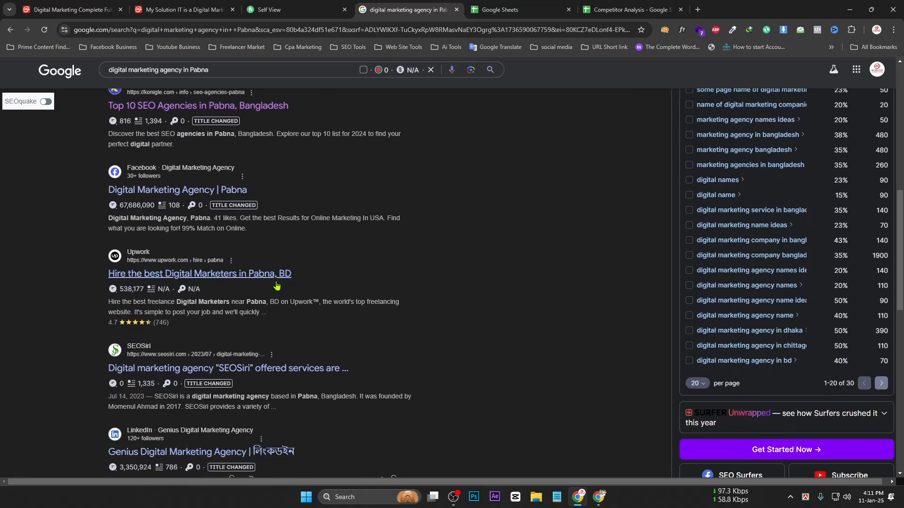
right_click(178, 277)
scroll(31, 276, "down", 3)
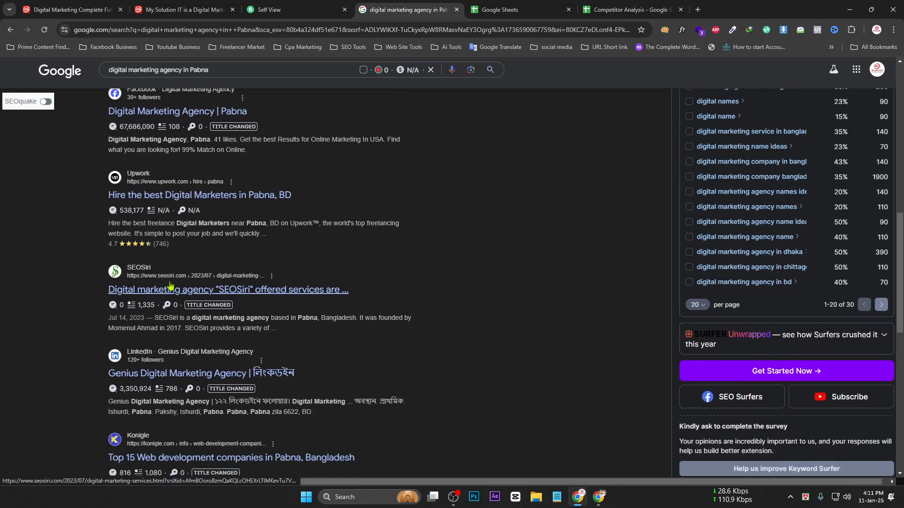
right_click(157, 230)
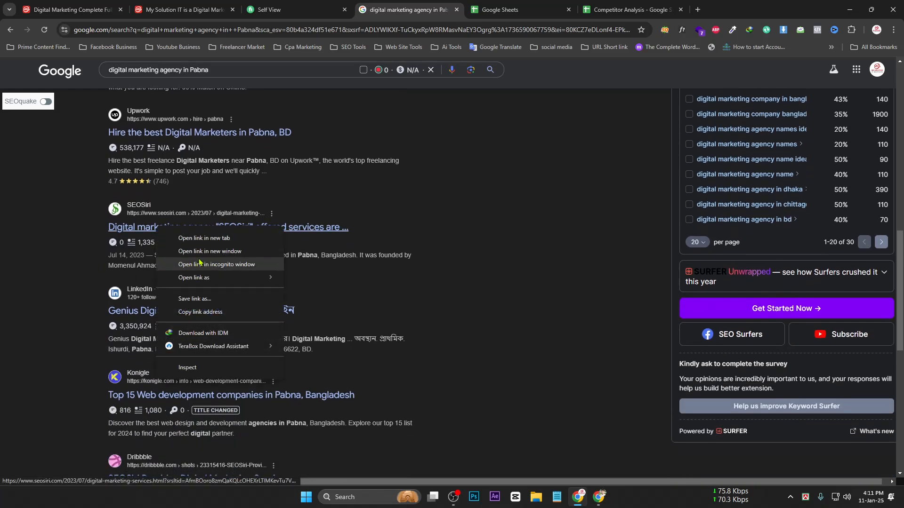
left_click(202, 315)
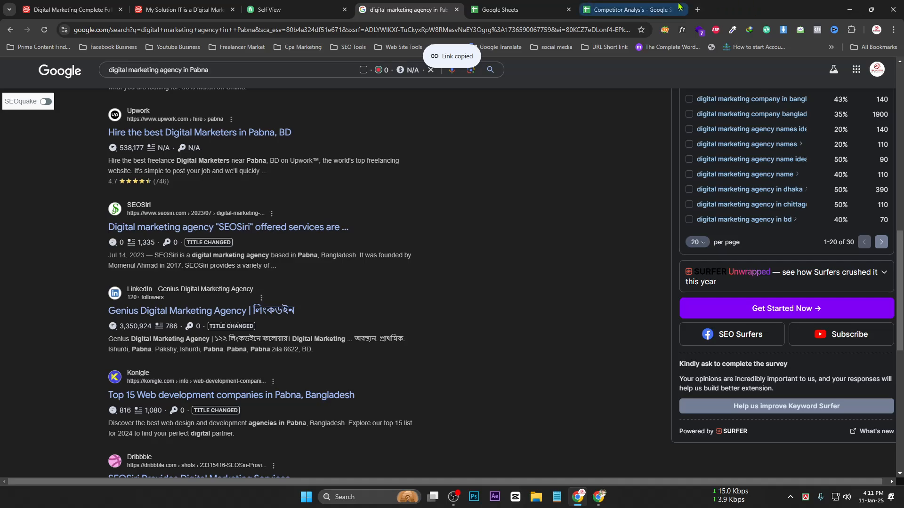
left_click(615, 11)
left_click(273, 174)
key("ctrl+v")
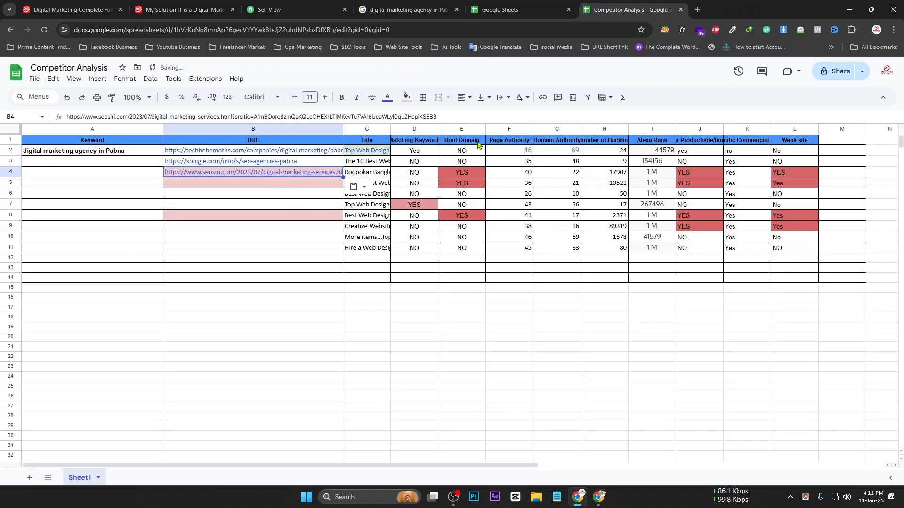
left_click(406, 10)
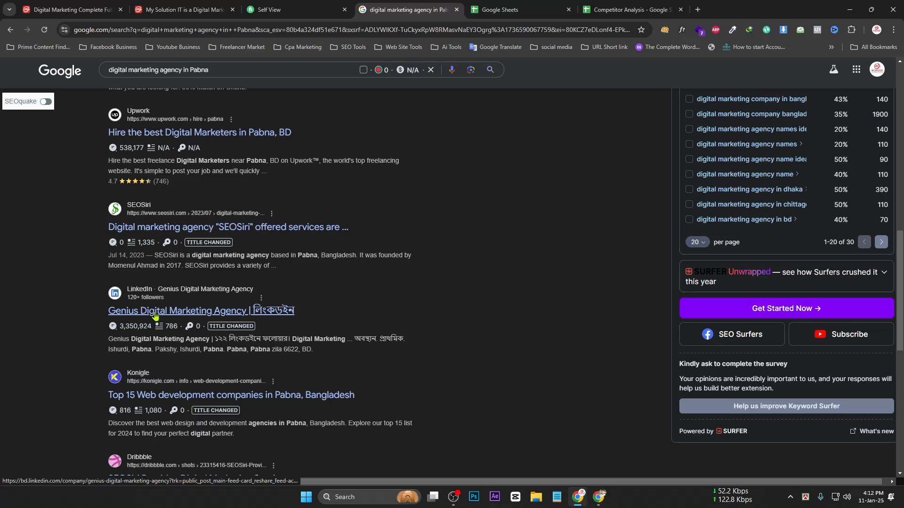
Paste the Konigle web development result's link into B5
scroll(154, 366, "down", 1)
right_click(155, 352)
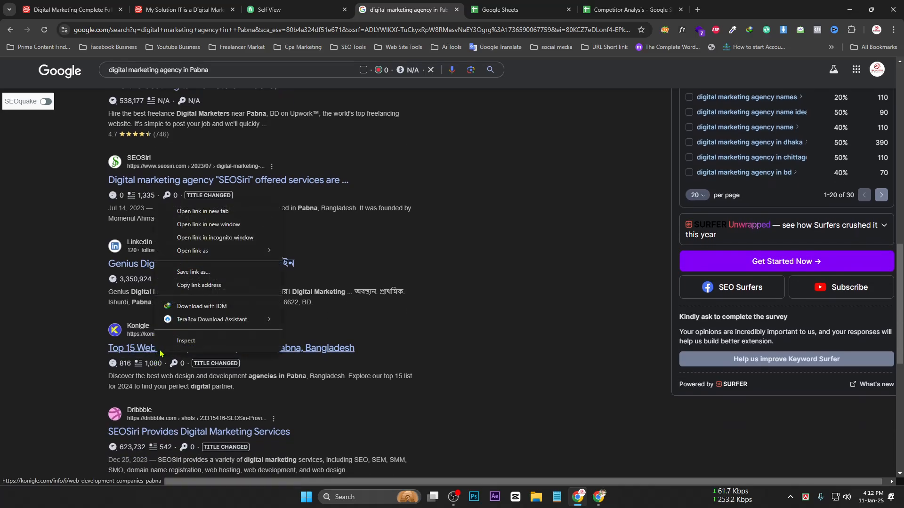
left_click(198, 286)
left_click(630, 9)
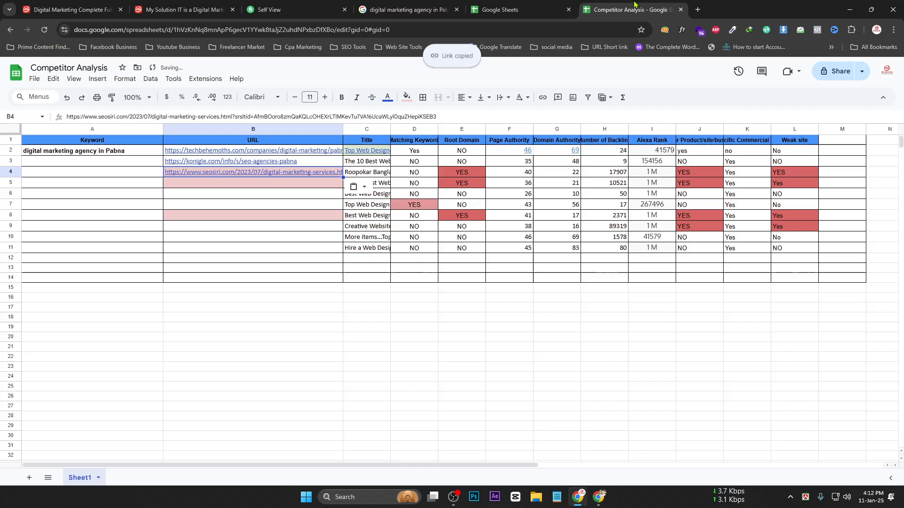
left_click(254, 188)
key("ctrl+v")
key("ctrl+shift+Tab")
key("ctrl+shift+Tab")
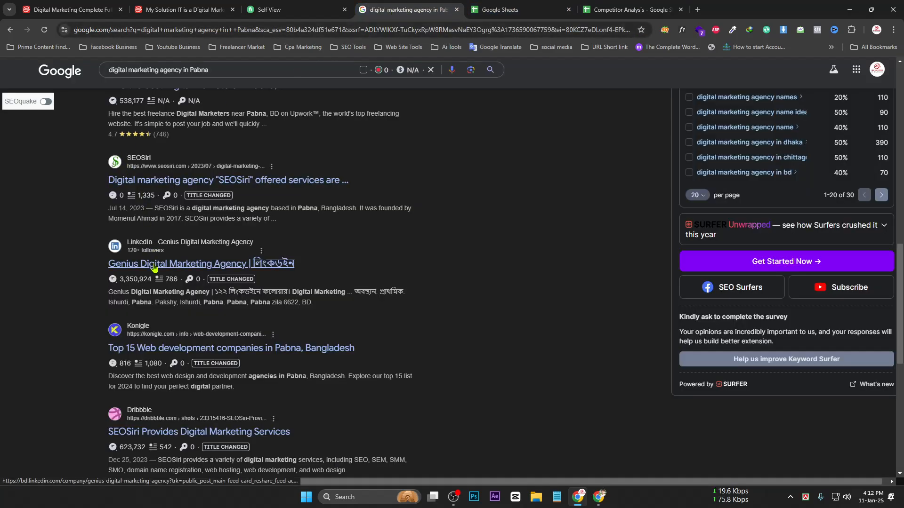
Paste the Dribbble result's link into B6
scroll(155, 269, "down", 2)
right_click(160, 309)
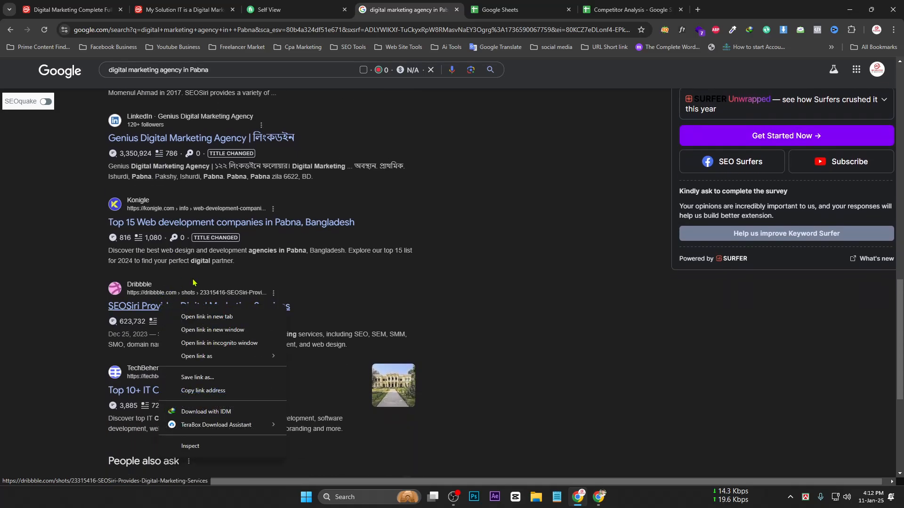
left_click(202, 391)
key("ctrl+Tab")
key("ctrl+Tab")
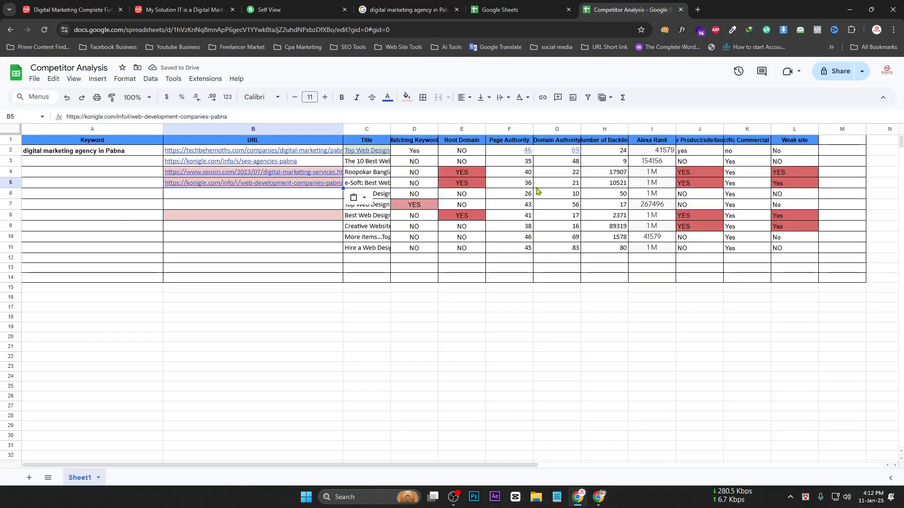
left_click(265, 201)
key("ctrl+v")
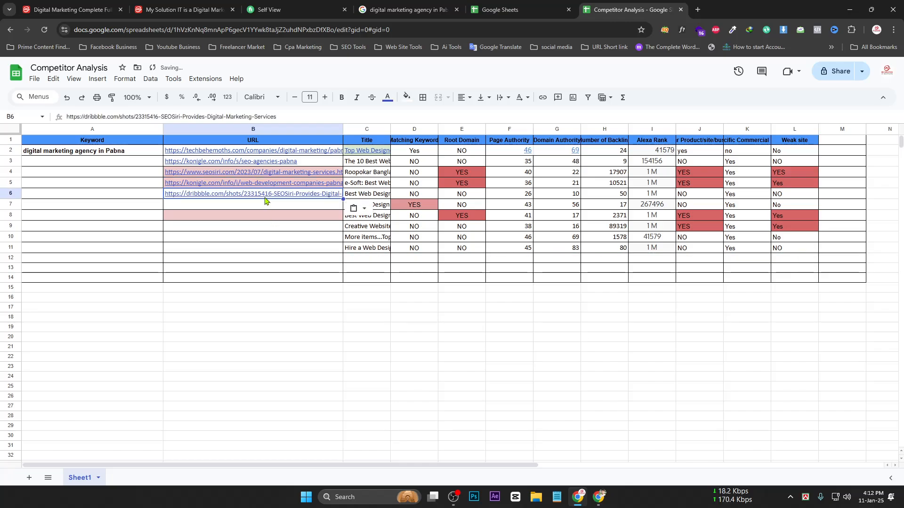
key("ctrl+shift+Tab")
key("ctrl+shift+Tab")
Paste the TechBehemoths IT companies link into B7 and select B2:B7
scroll(253, 307, "down", 1)
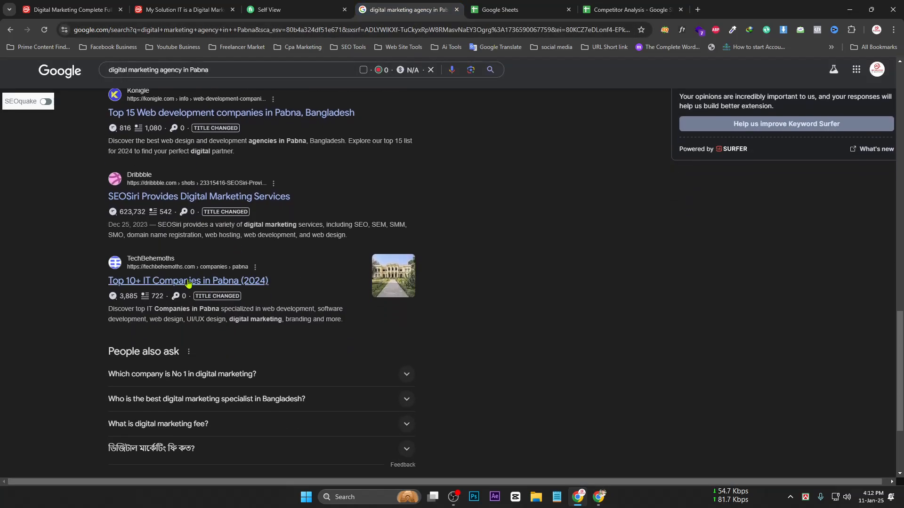
right_click(187, 281)
left_click(238, 366)
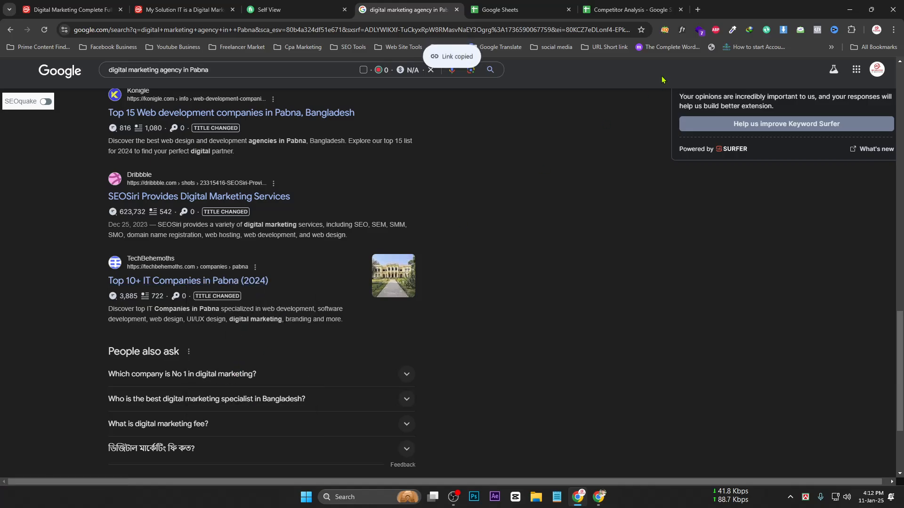
left_click(518, 10)
key("ctrl+Tab")
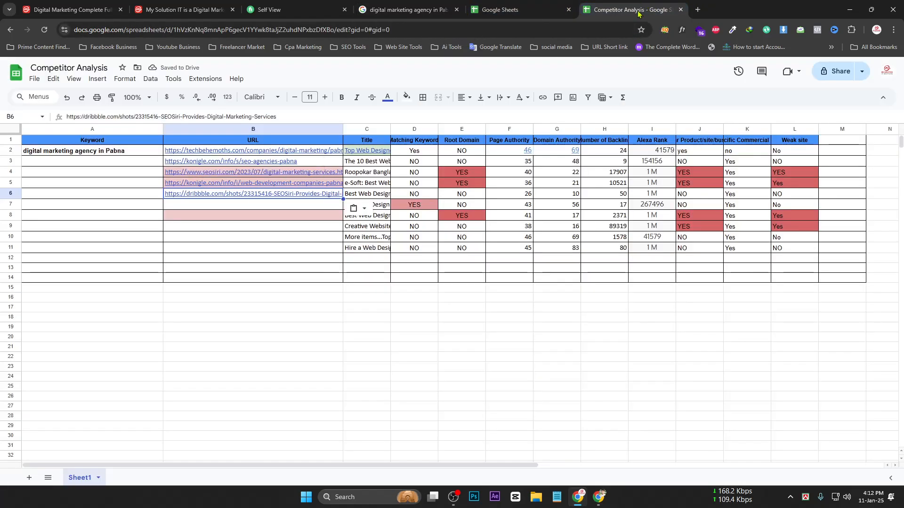
key("ctrl+v")
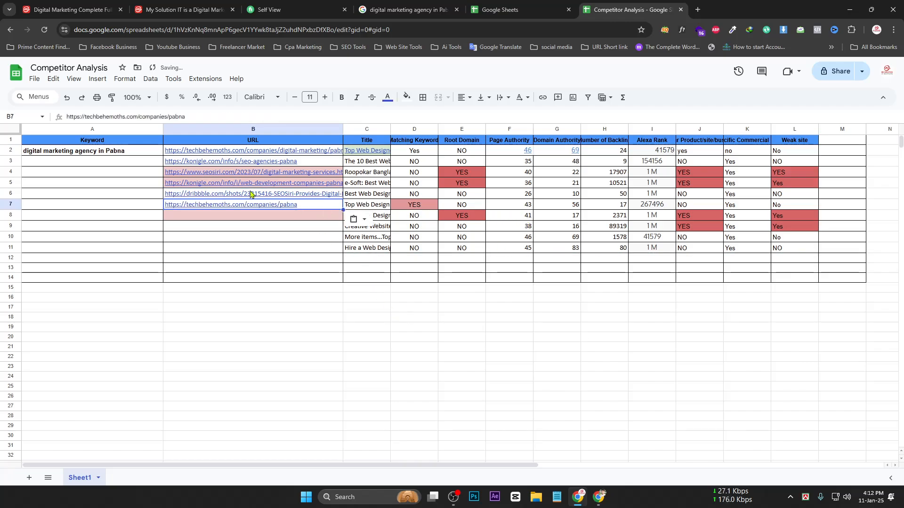
left_click_drag(183, 150, 191, 211)
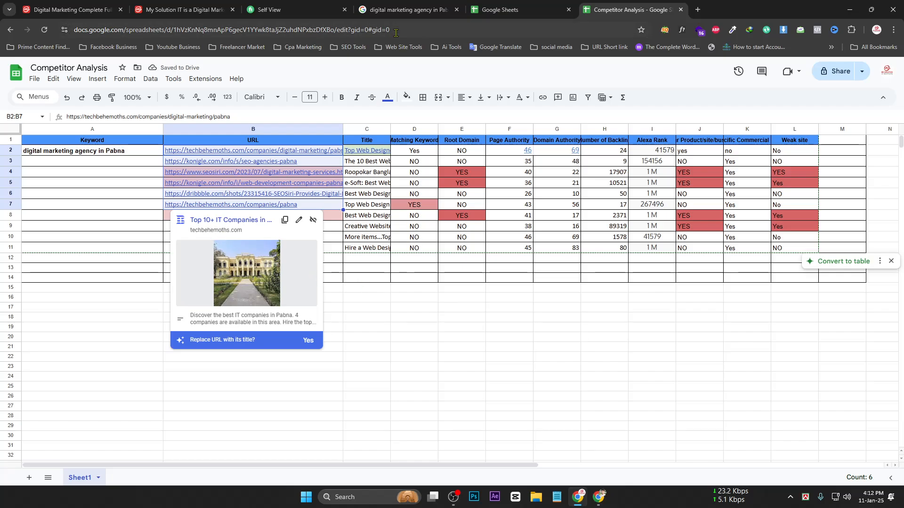
left_click(418, 10)
Scroll through the Pabna agency results to review them, then return to Google Sheets
scroll(129, 295, "down", 3)
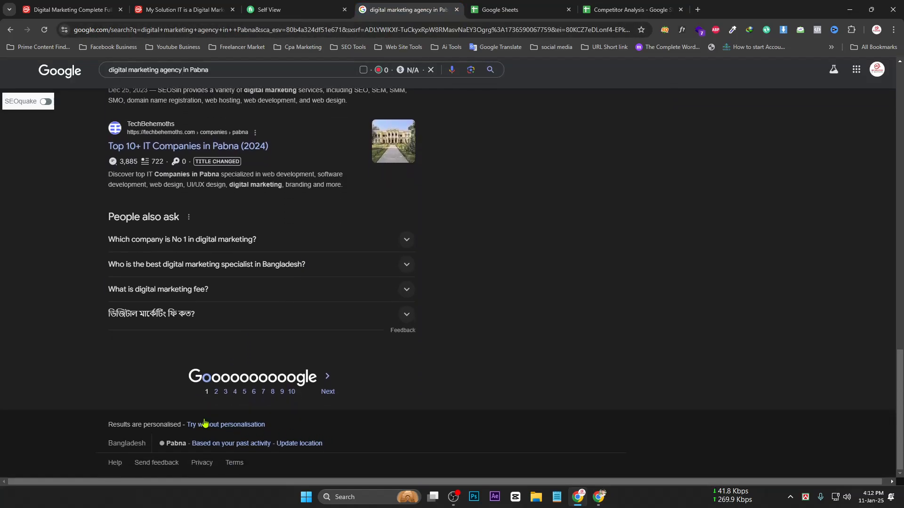
scroll(313, 367, "up", 5)
scroll(370, 301, "up", 15)
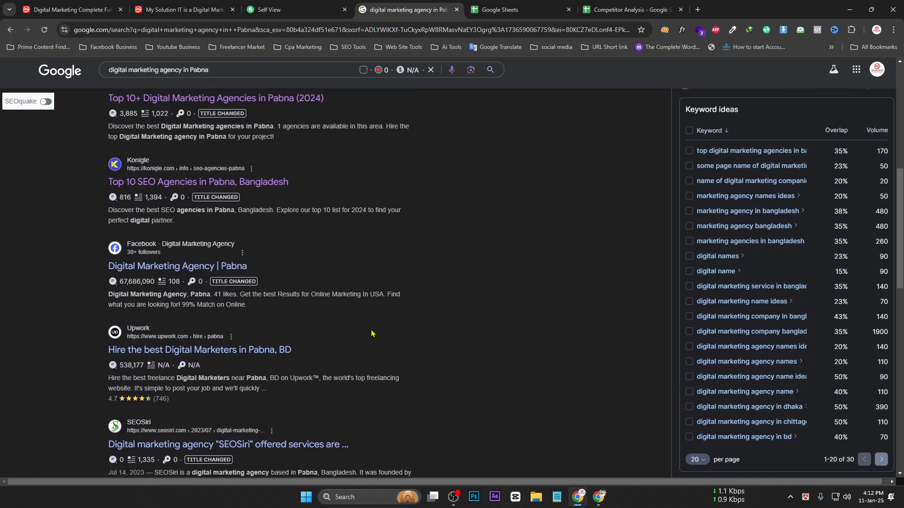
scroll(379, 348, "up", 3)
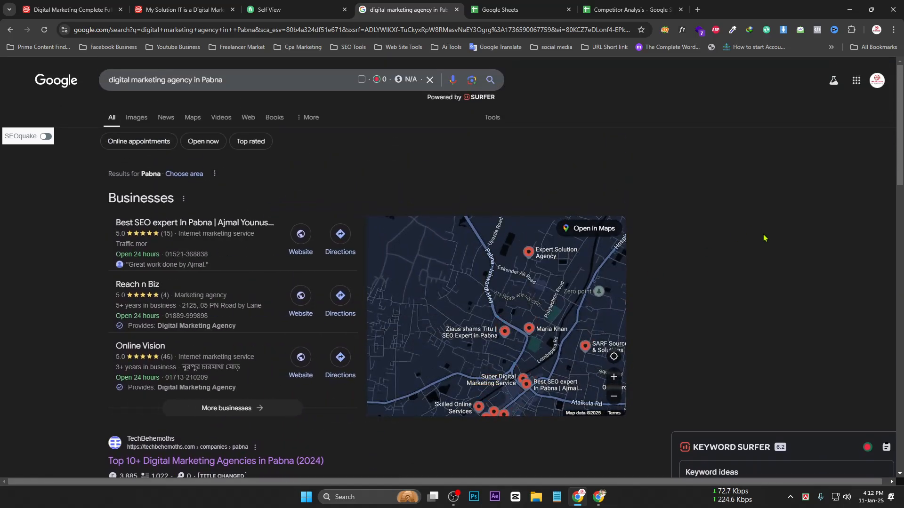
scroll(453, 196, "down", 2)
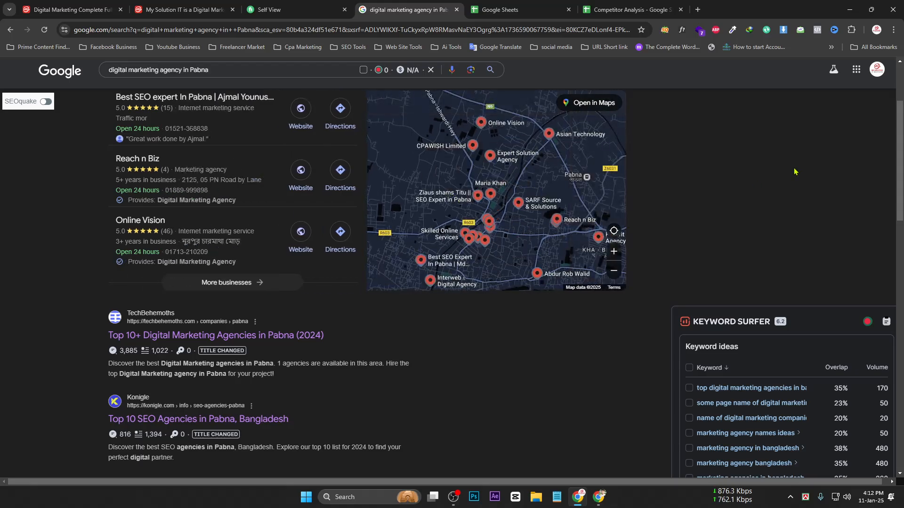
scroll(272, 361, "down", 5)
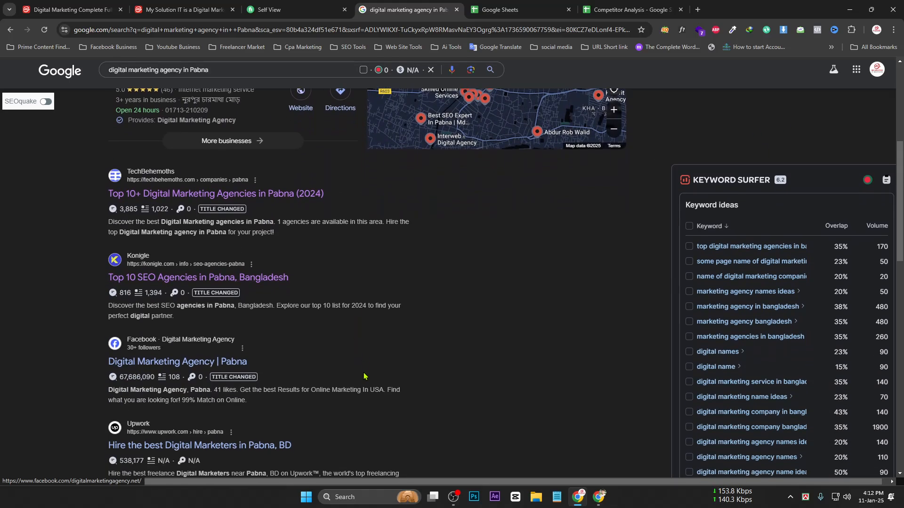
left_click_drag(900, 209, 888, 111)
scroll(410, 264, "down", 10)
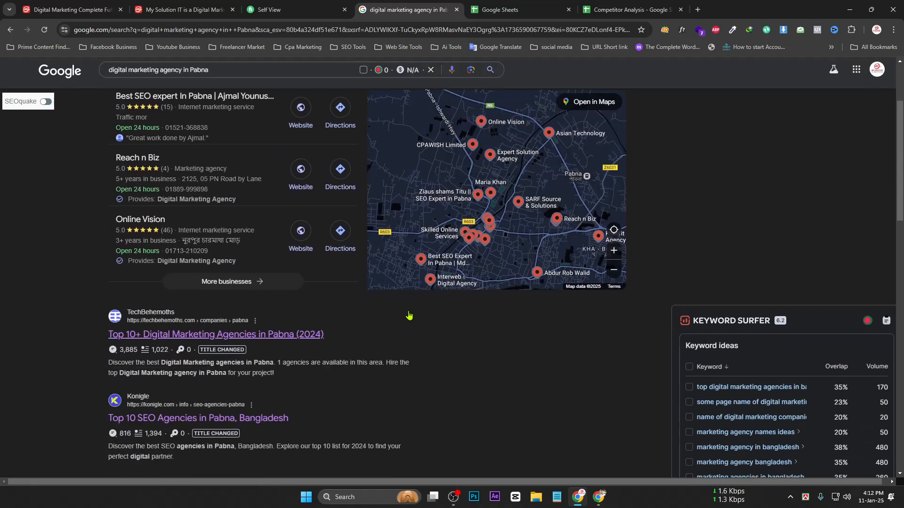
scroll(457, 335, "down", 2)
scroll(457, 336, "up", 1)
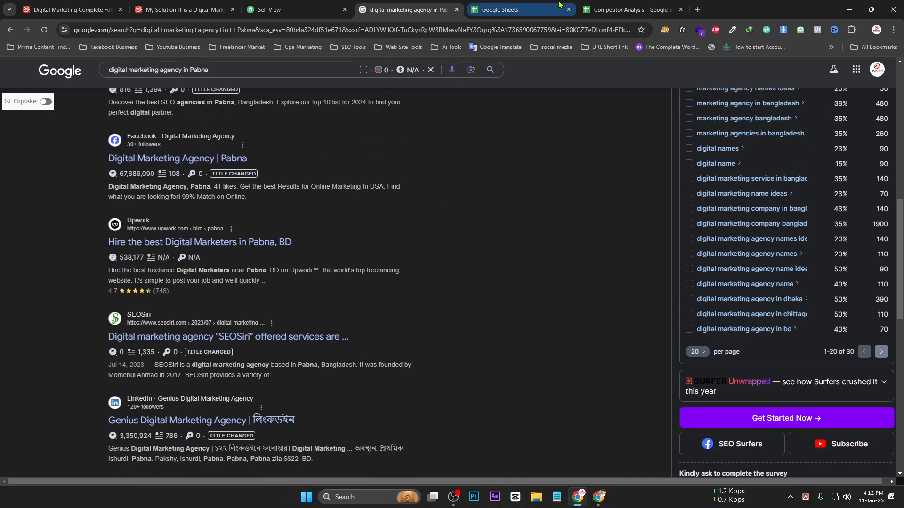
left_click(509, 10)
Widen column B further so the six links display in full
left_click(610, 5)
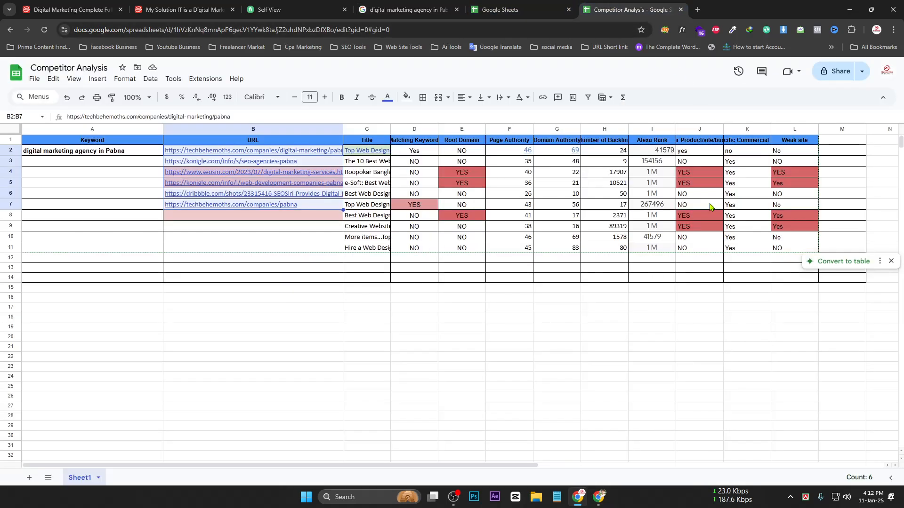
left_click(237, 278)
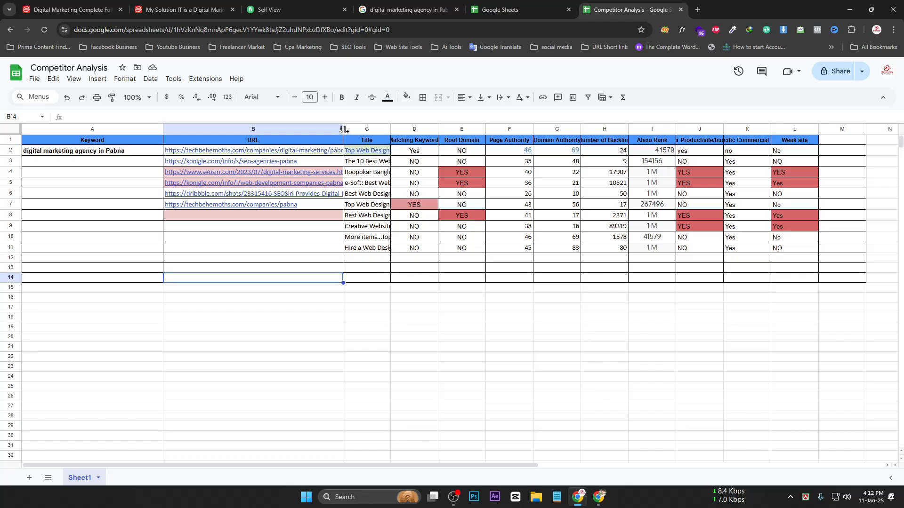
left_click_drag(344, 129, 376, 129)
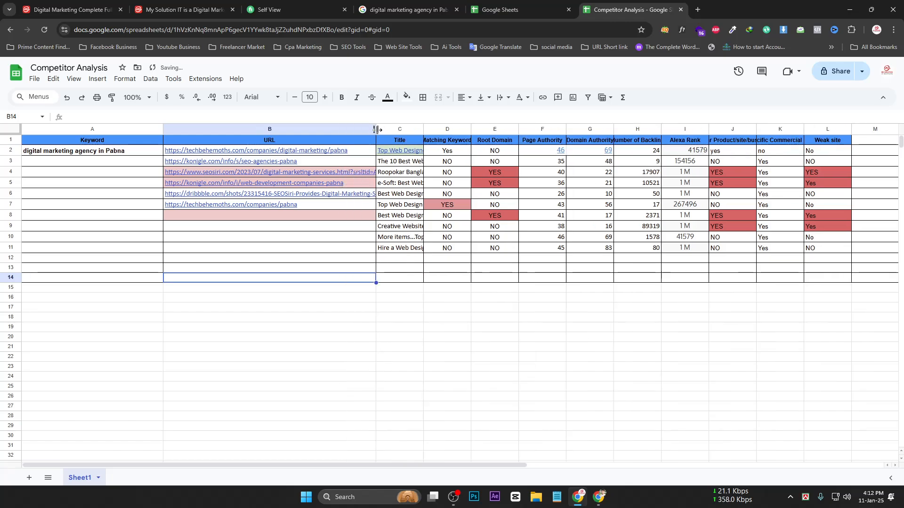
Check the pasted link previews and select cells B4 through B8
left_click(223, 239)
mouse_move(219, 156)
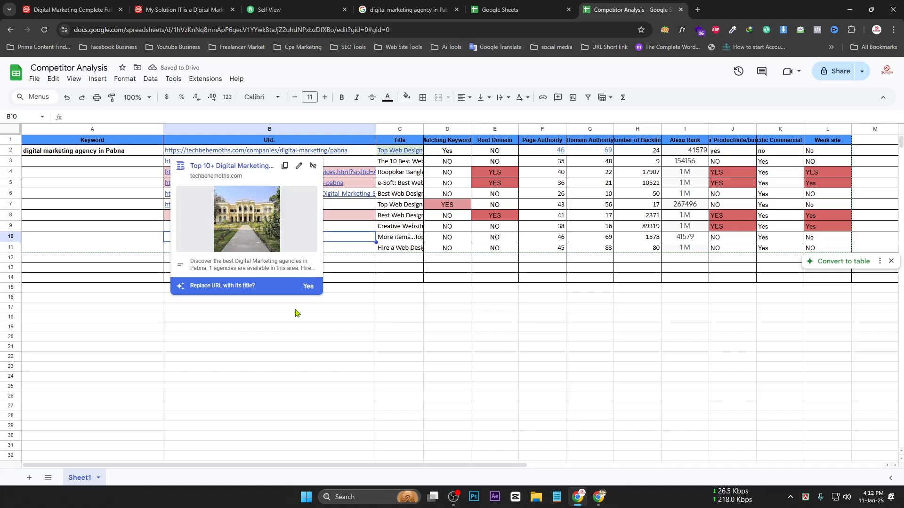
left_click(289, 359)
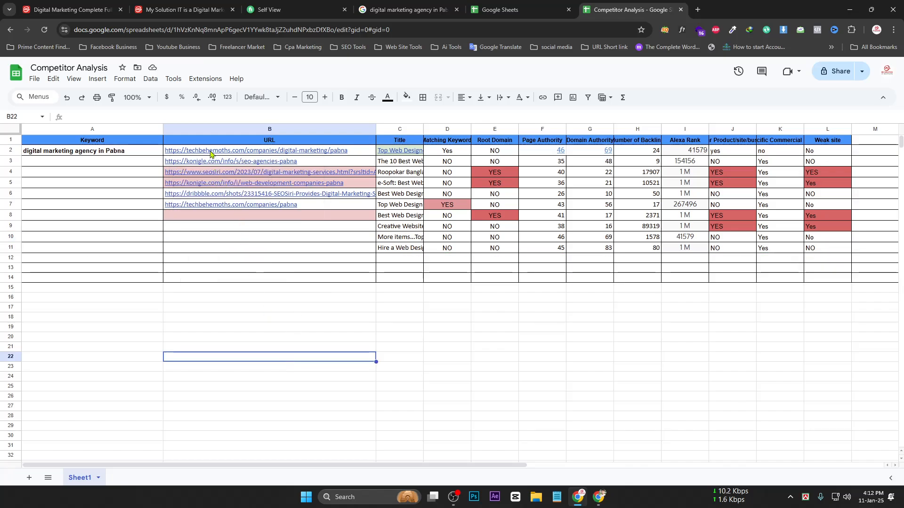
mouse_move(211, 154)
left_click(211, 328)
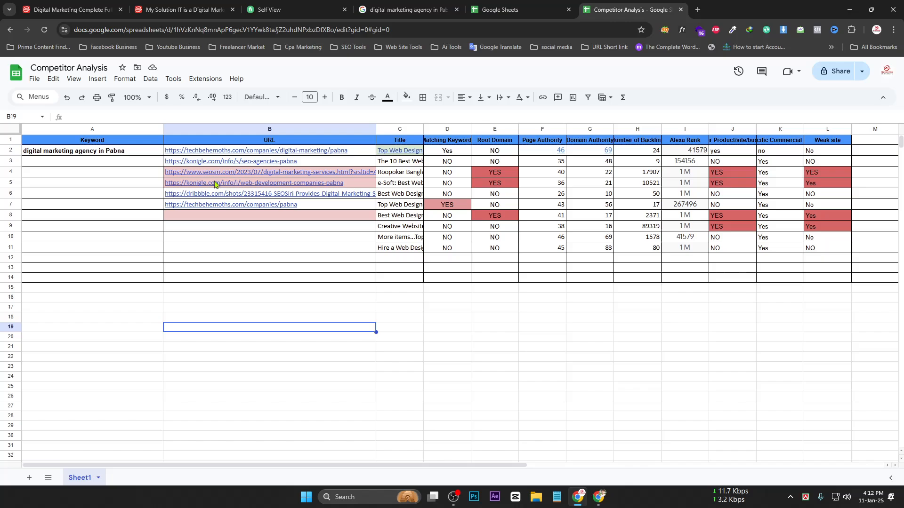
left_click(271, 208)
left_click(218, 174)
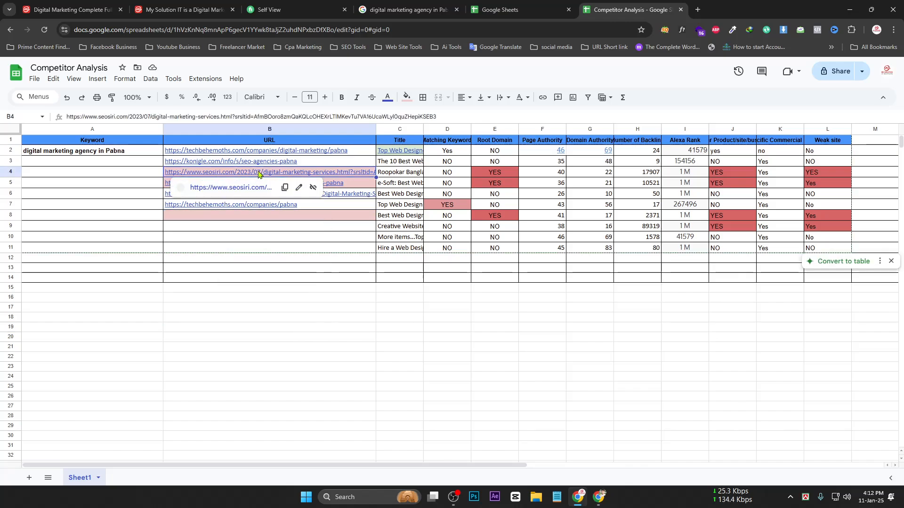
left_click_drag(331, 175, 330, 216)
Remove the pink fill from B4:B8 and fill B7's URL down into B8
left_click(407, 97)
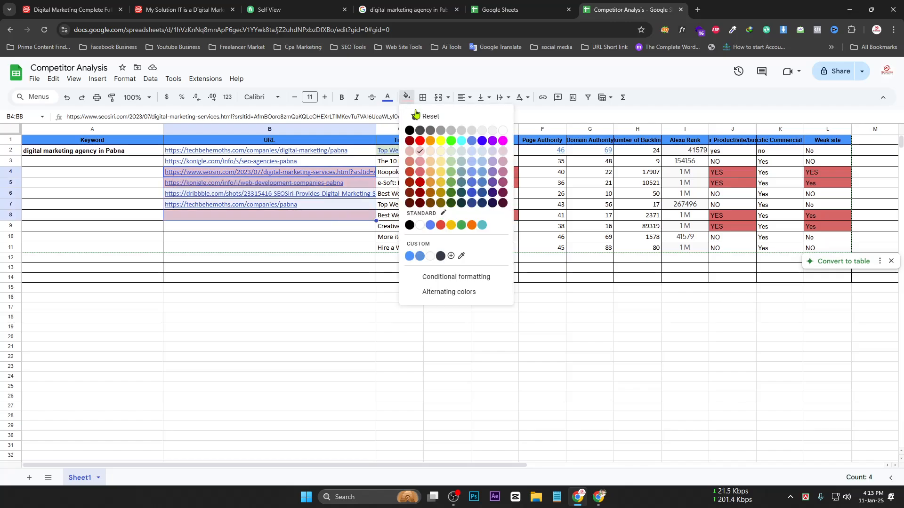
left_click(422, 121)
left_click(276, 268)
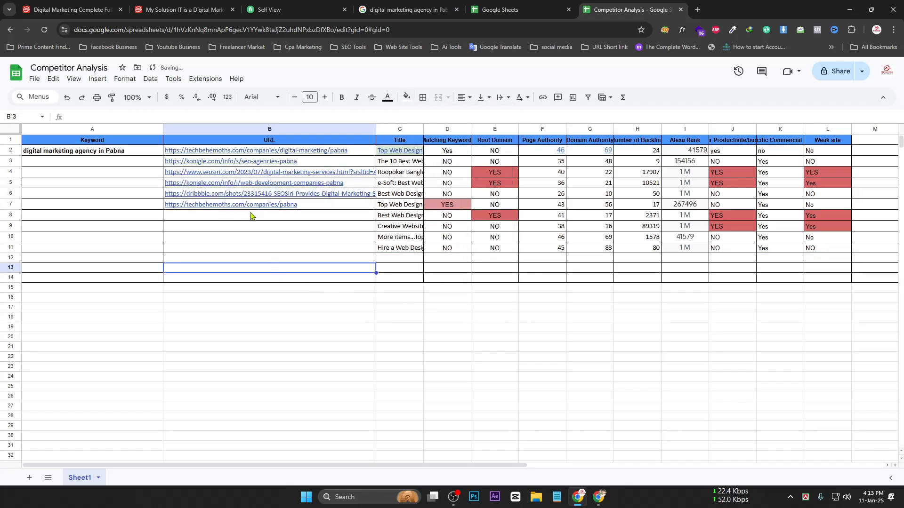
left_click(218, 219)
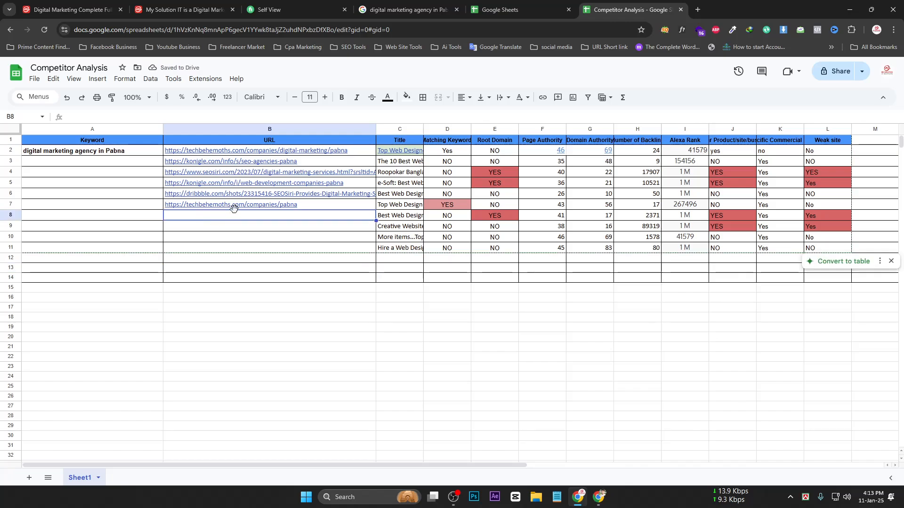
left_click(234, 207)
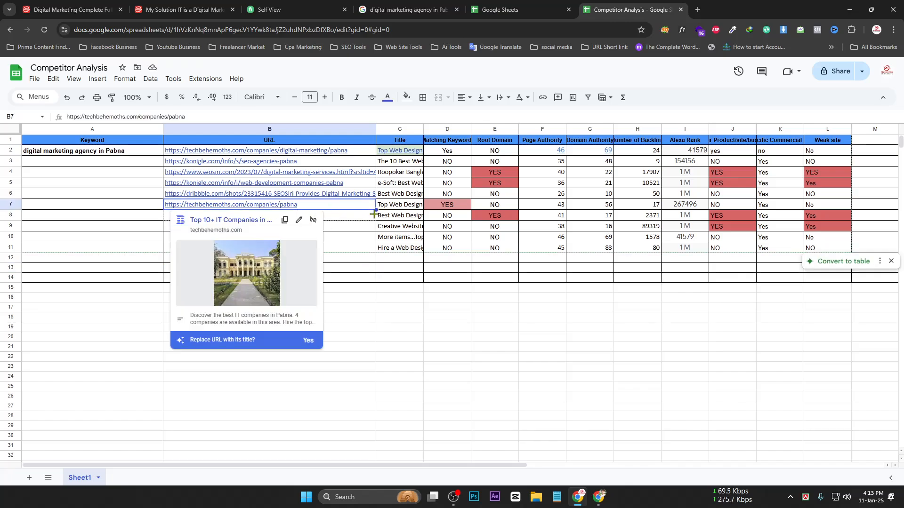
left_click_drag(373, 214, 370, 224)
left_click(306, 218)
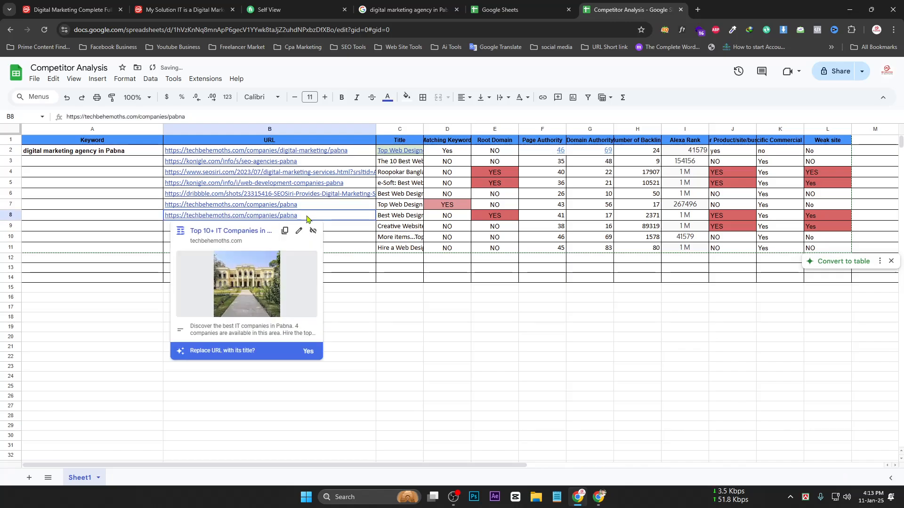
double_click(312, 216)
key("BackSpace")
key("BackSpace")
key("BackSpace")
key("BackSpace")
key("BackSpace")
key("BackSpace")
key("BackSpace")
key("BackSpace")
key("BackSpace")
key("BackSpace")
key("BackSpace")
key("BackSpace")
key("BackSpace")
key("BackSpace")
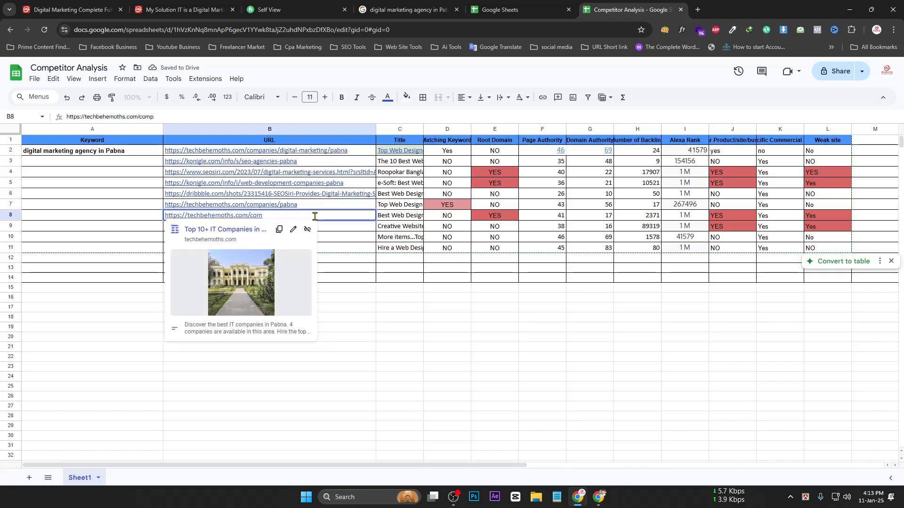
left_click(349, 385)
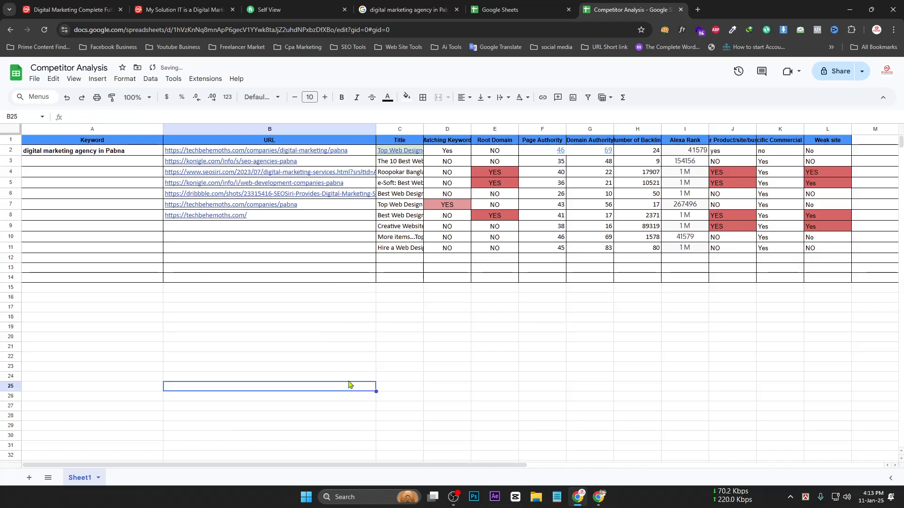
left_click(270, 217)
left_click(408, 97)
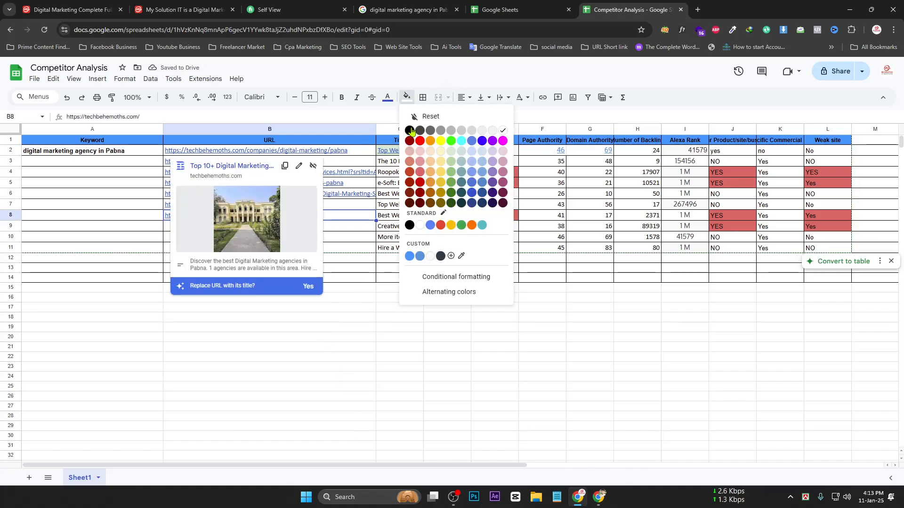
left_click(420, 150)
left_click(328, 338)
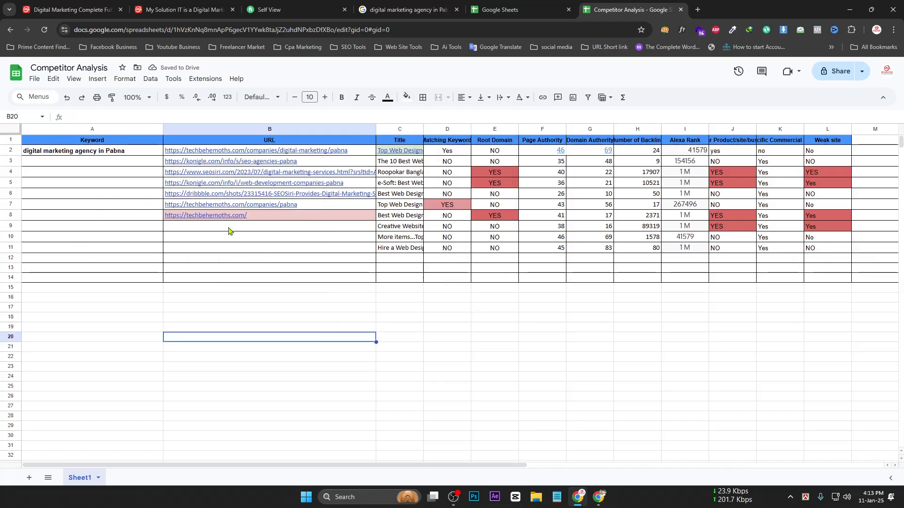
mouse_move(235, 219)
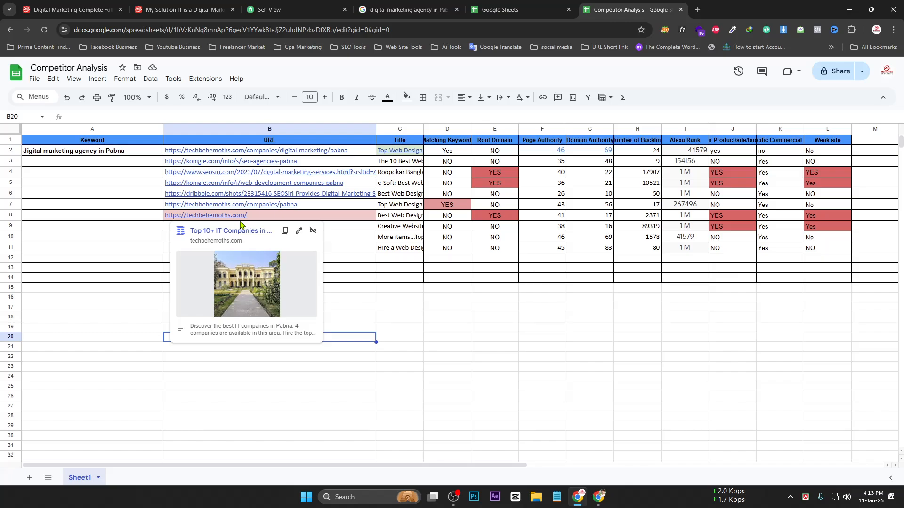
Delete the TechBehemoths home page URL from B8 and reset its fill
left_click(267, 219)
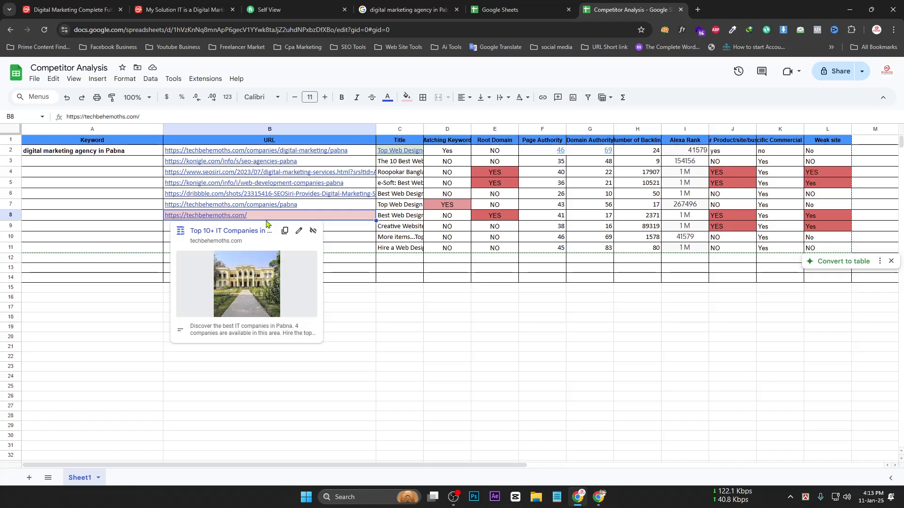
key("Delete")
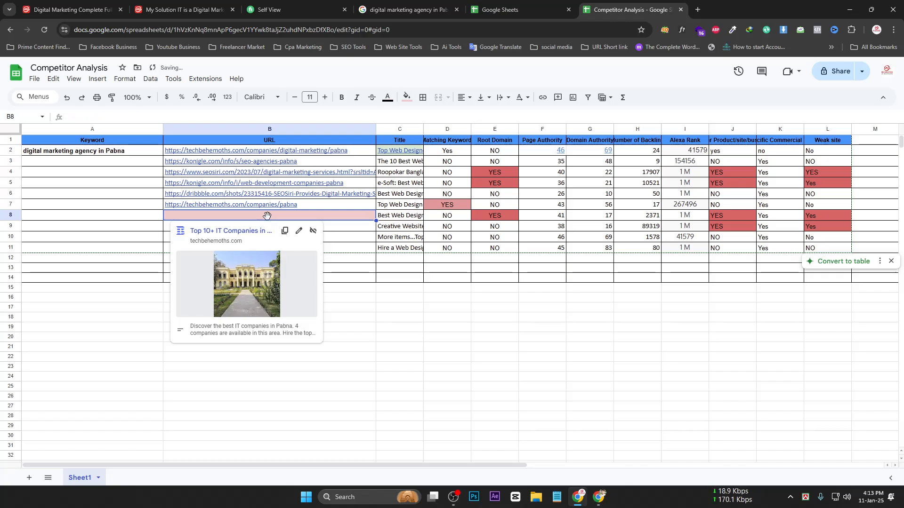
left_click(407, 97)
left_click(431, 115)
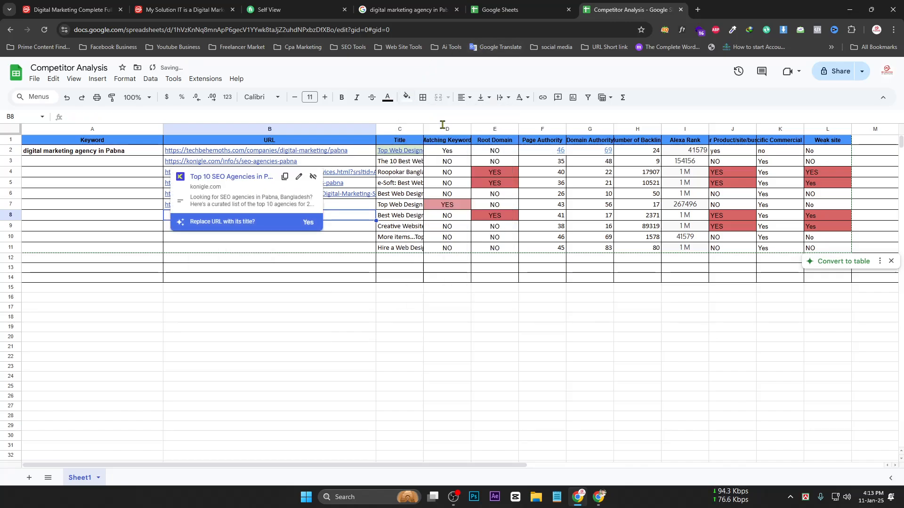
Review the A2 keyword and the column B URLs without making changes
left_click(328, 250)
double_click(99, 154)
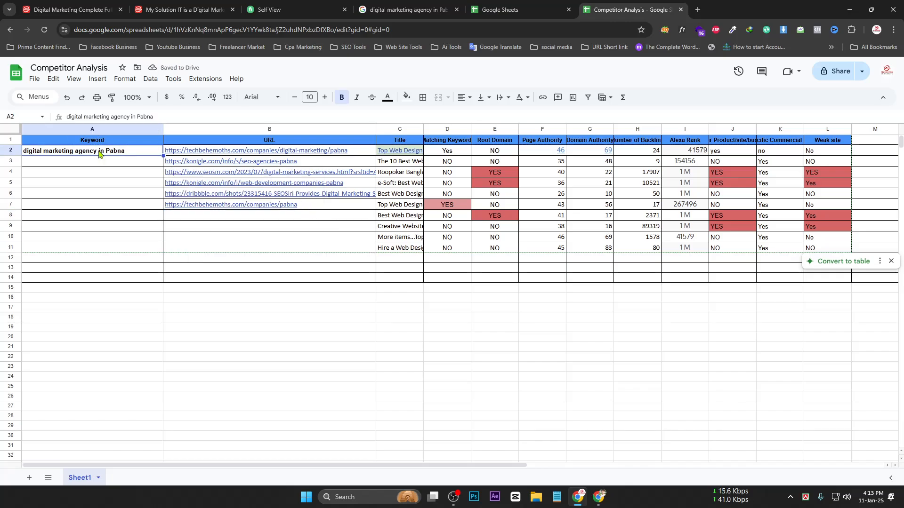
left_click(214, 207)
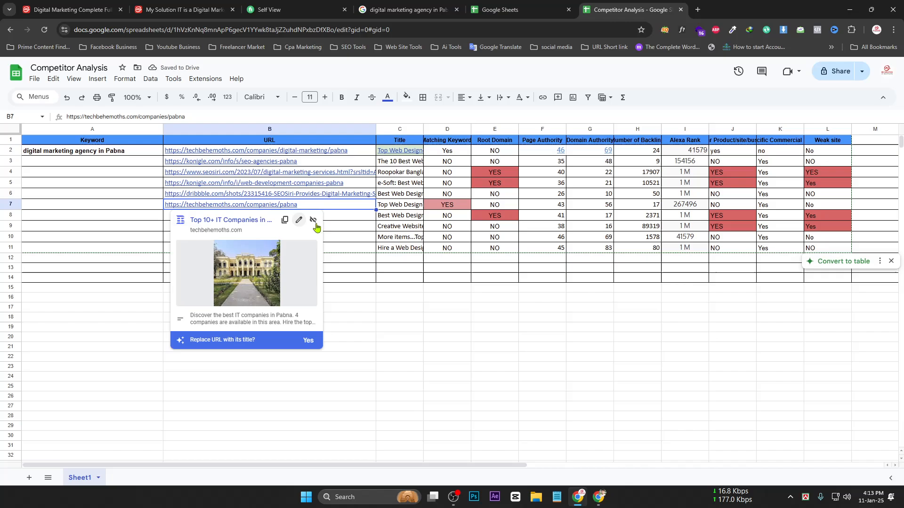
left_click(334, 227)
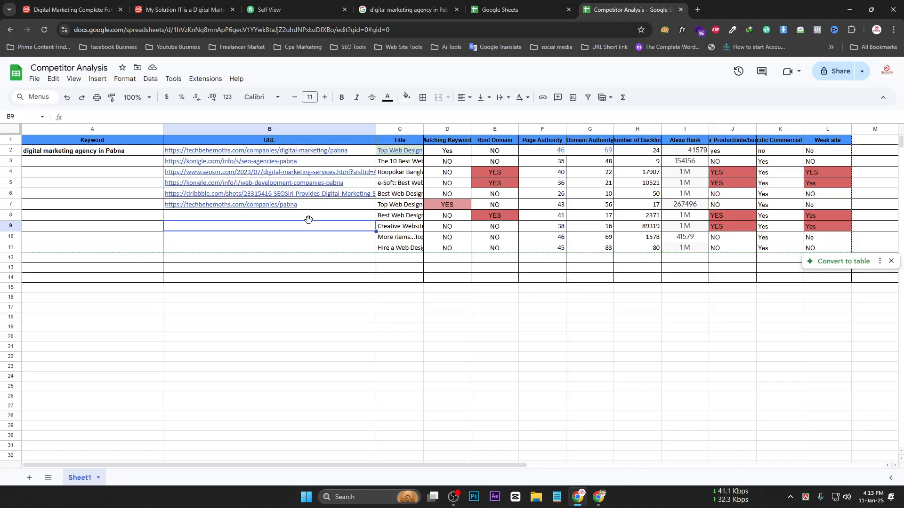
left_click(203, 152)
Narrow column B and widen the Title column C
left_click(338, 240)
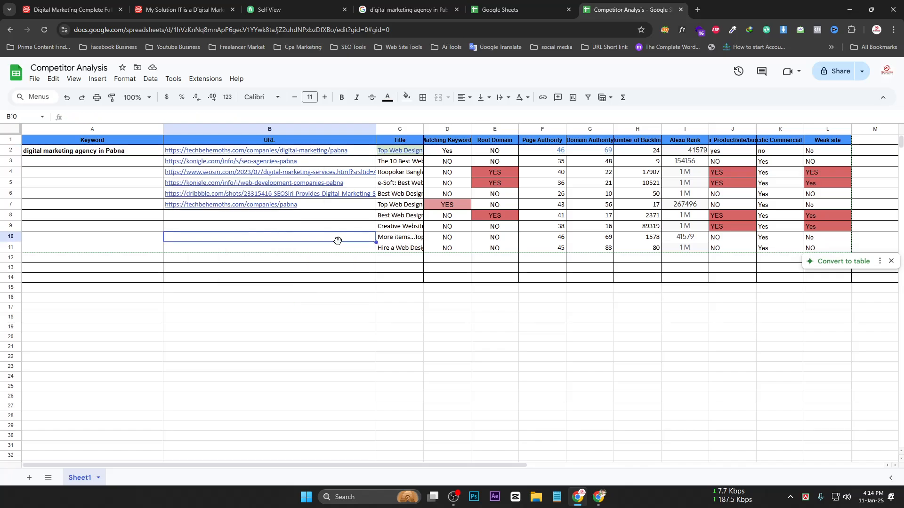
left_click_drag(376, 128, 395, 129)
left_click_drag(252, 131, 200, 131)
left_click_drag(345, 134, 398, 135)
Delete the old titles in C2:C12, including a test entry 'hj' in C2
left_click_drag(333, 262, 308, 151)
key("Delete")
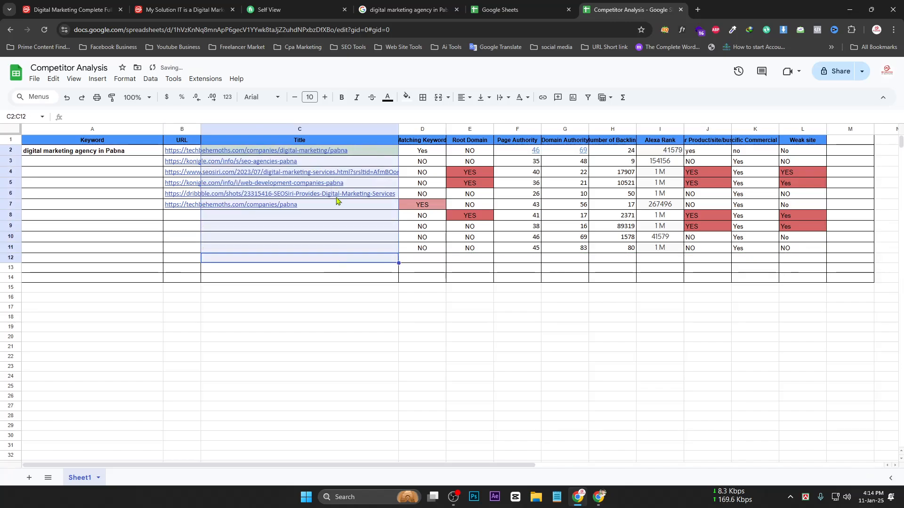
left_click(371, 377)
left_click(311, 155)
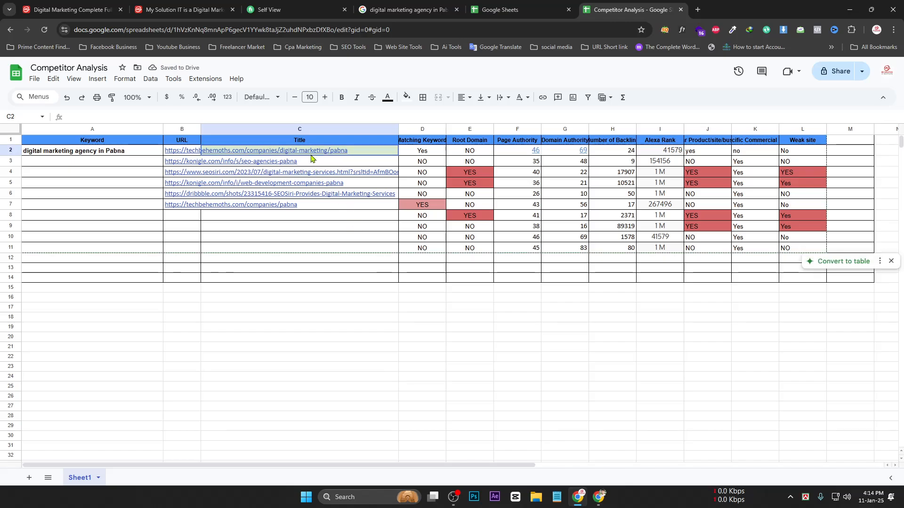
type("hj")
key("Return")
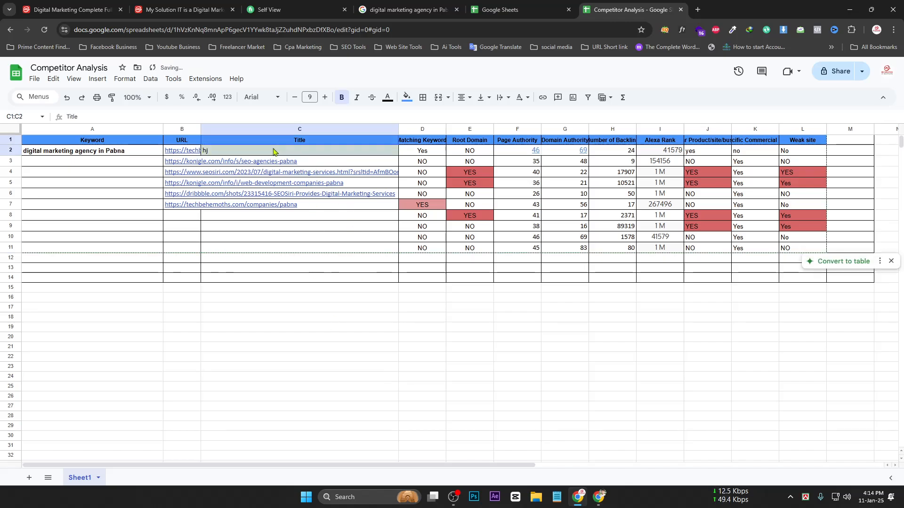
left_click_drag(273, 149, 276, 196)
key("Delete")
left_click_drag(300, 327, 300, 337)
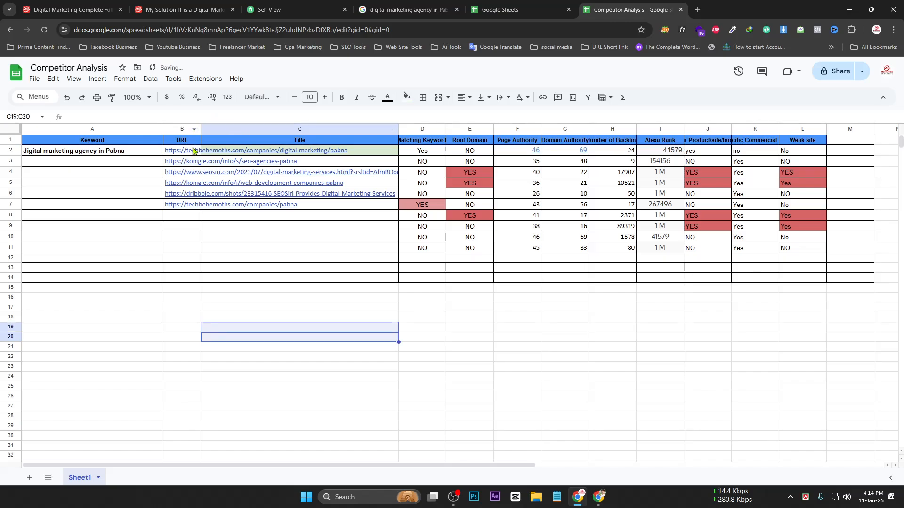
Paste the TechBehemoths and Konigle result titles into C2 and C3
left_click(404, 9)
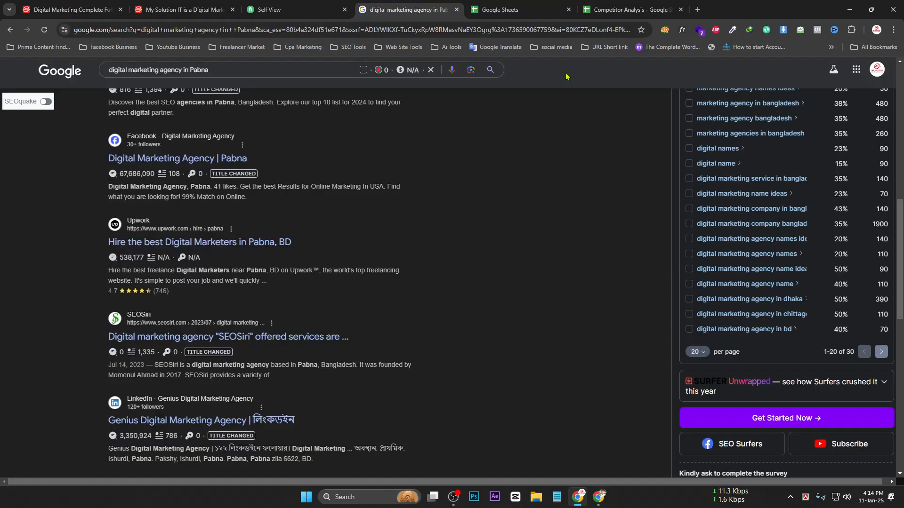
scroll(390, 260, "up", 3)
scroll(389, 260, "up", 3)
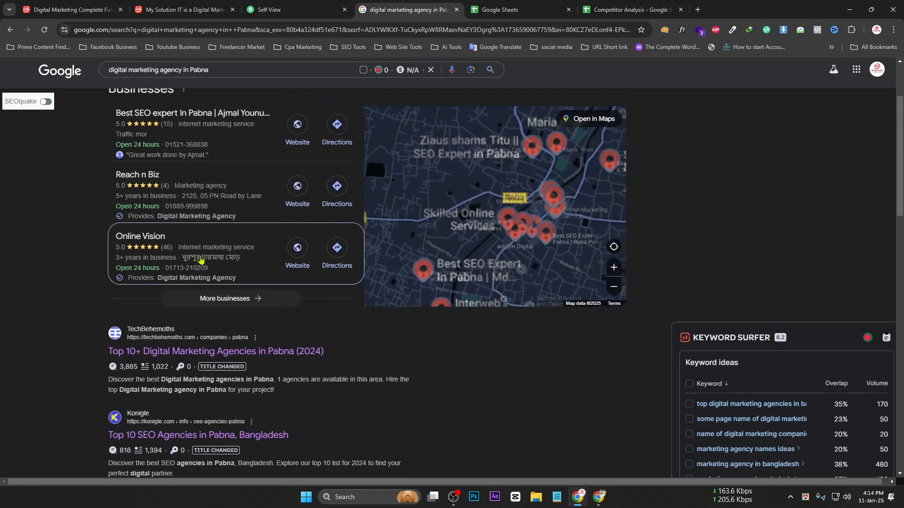
left_click_drag(76, 292, 327, 298)
key("ctrl+c")
left_click(626, 10)
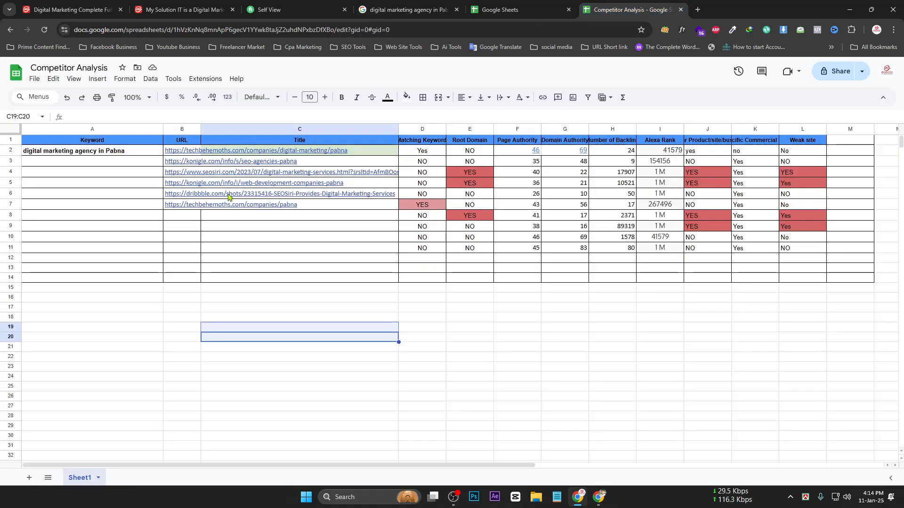
left_click(329, 148)
key("ctrl+v")
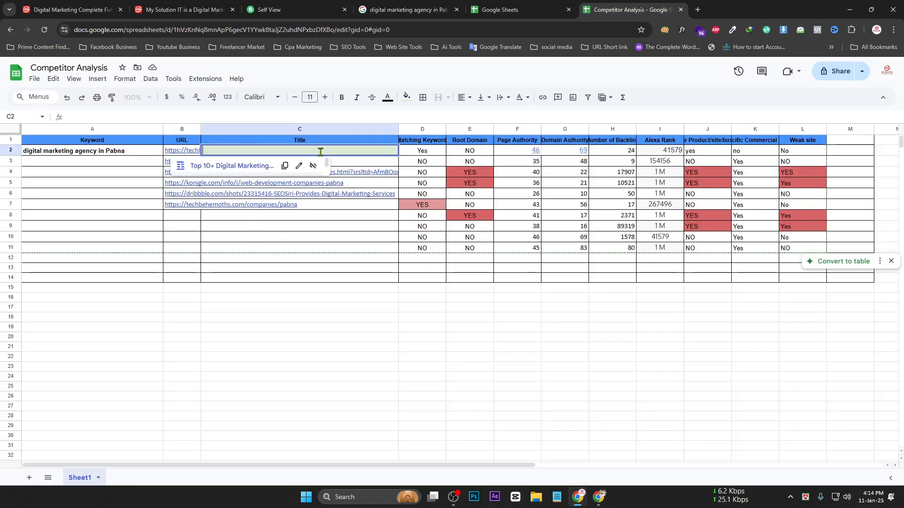
left_click(405, 9)
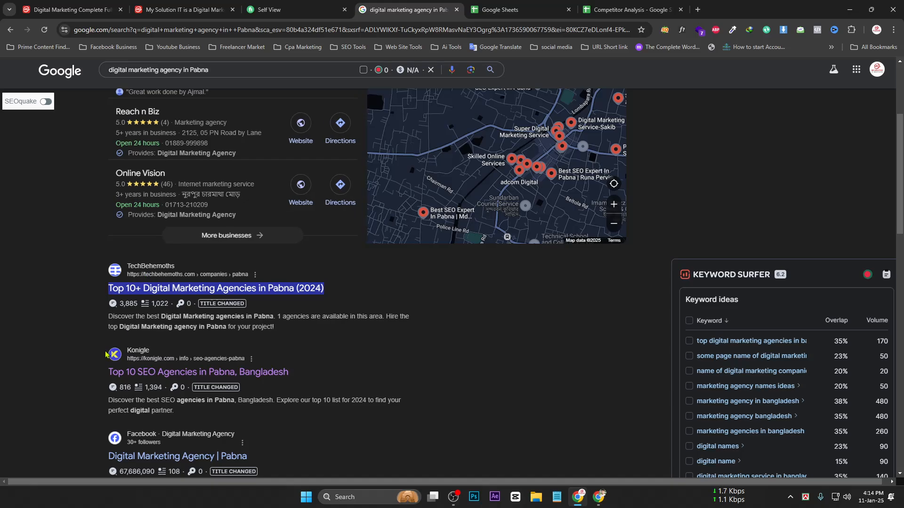
left_click_drag(97, 367, 294, 373)
key("ctrl+c")
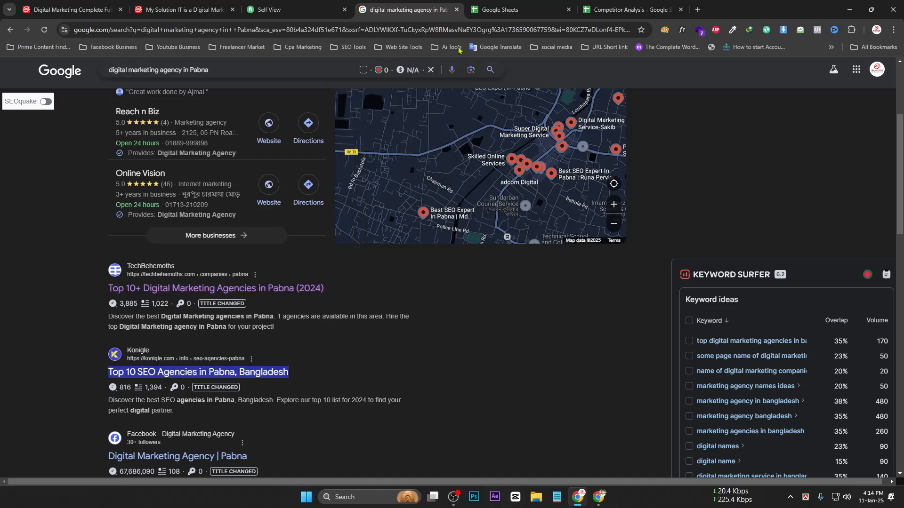
left_click(591, 6)
left_click(248, 163)
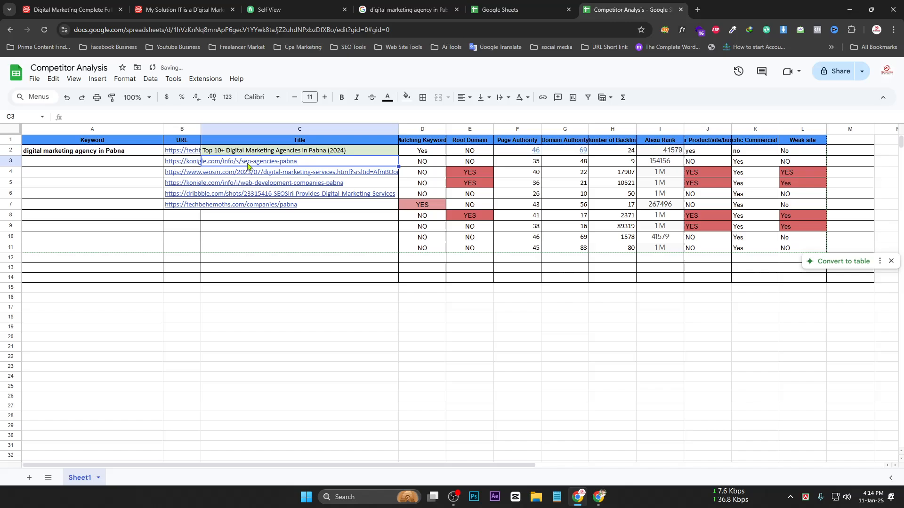
key("ctrl+v")
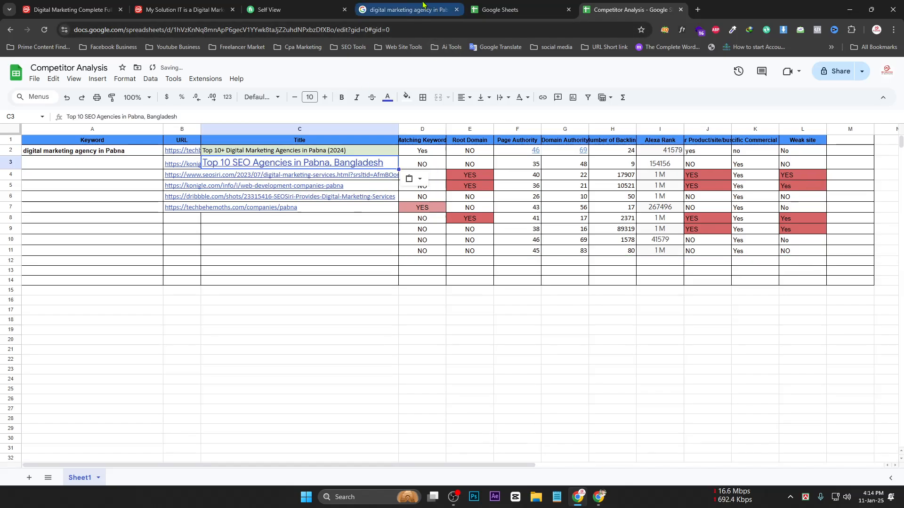
Paste the SEOSiri and web development companies result titles into C4 and C5
left_click(422, 7)
scroll(53, 396, "down", 2)
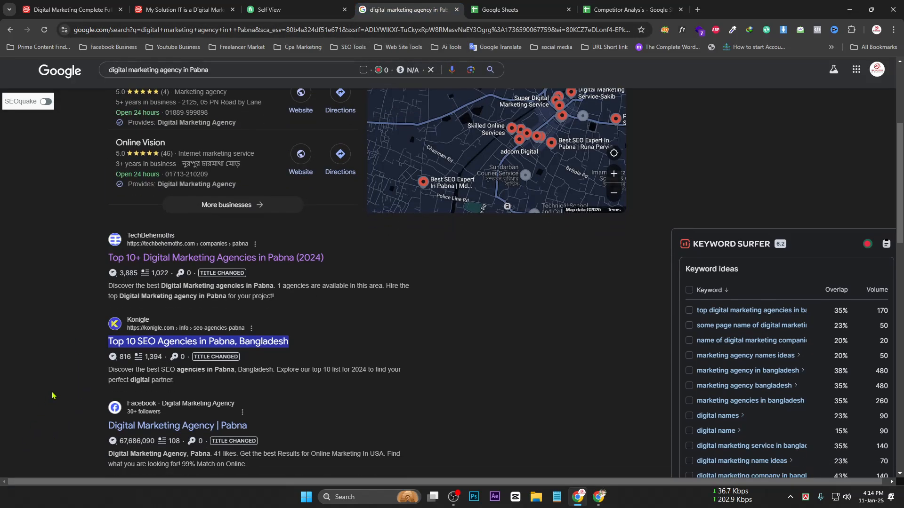
scroll(89, 316, "down", 2)
scroll(89, 316, "down", 3)
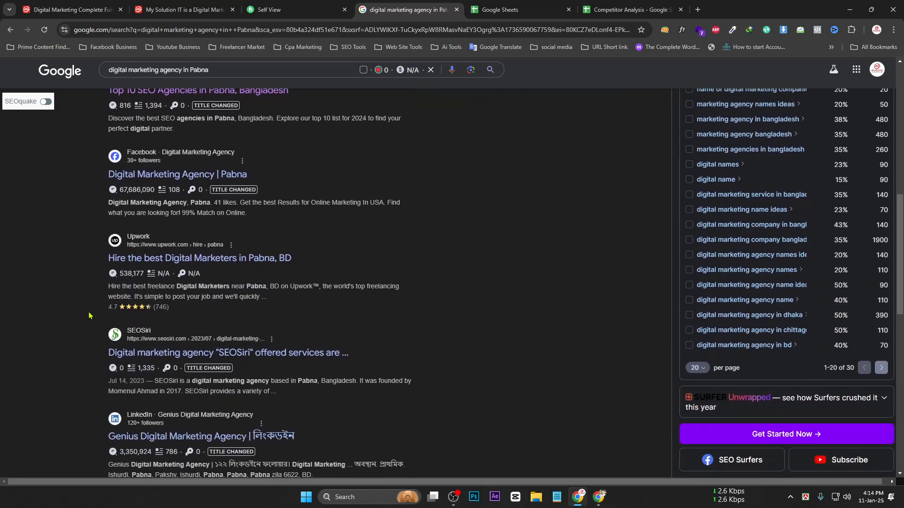
scroll(96, 277, "down", 1)
left_click_drag(99, 292, 350, 301)
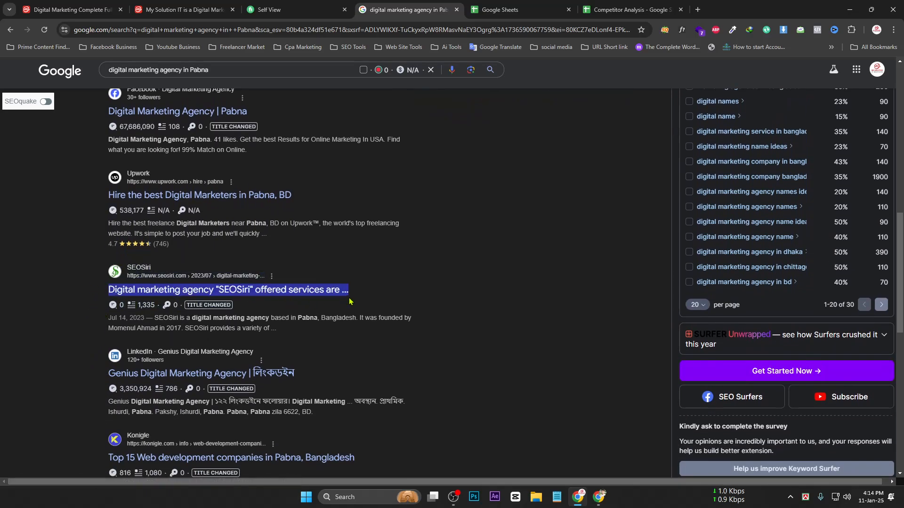
key("ctrl+c")
left_click(602, 4)
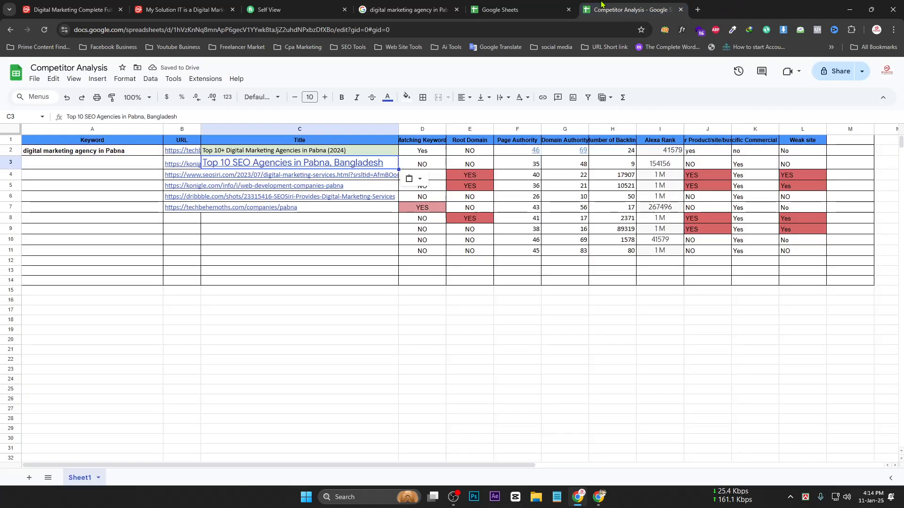
left_click(248, 175)
key("ctrl+v")
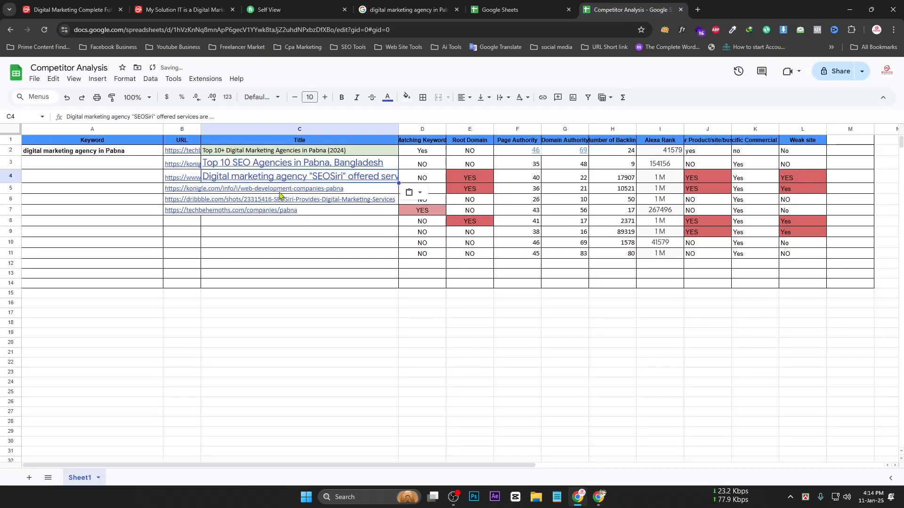
left_click(408, 4)
scroll(283, 282, "down", 3)
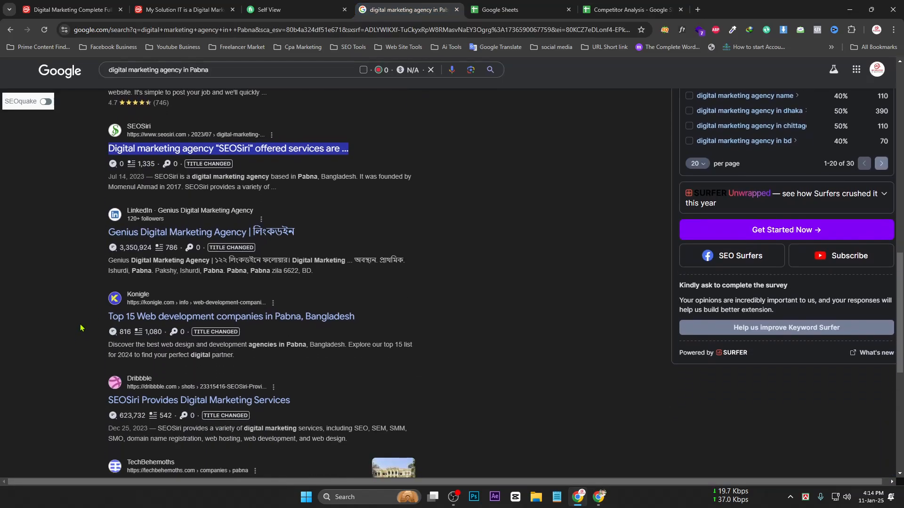
left_click_drag(108, 316, 362, 324)
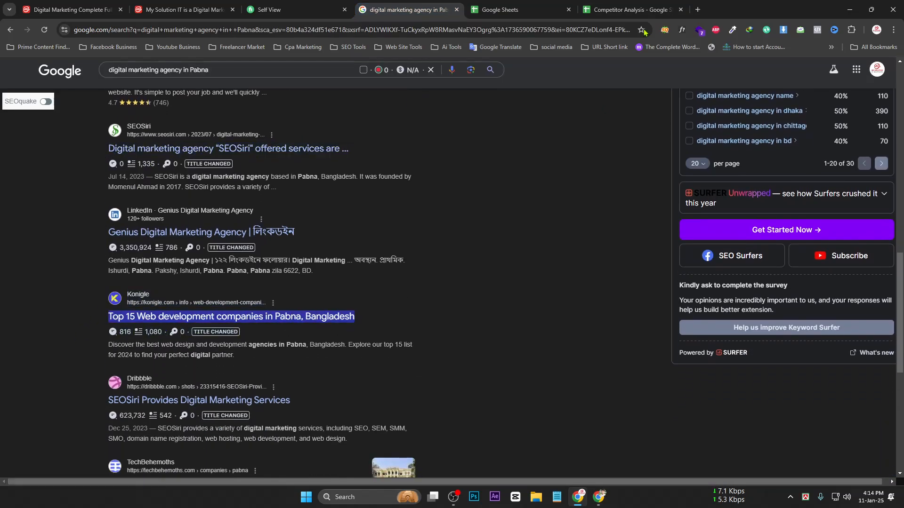
left_click(631, 9)
left_click(261, 188)
key("ctrl+v")
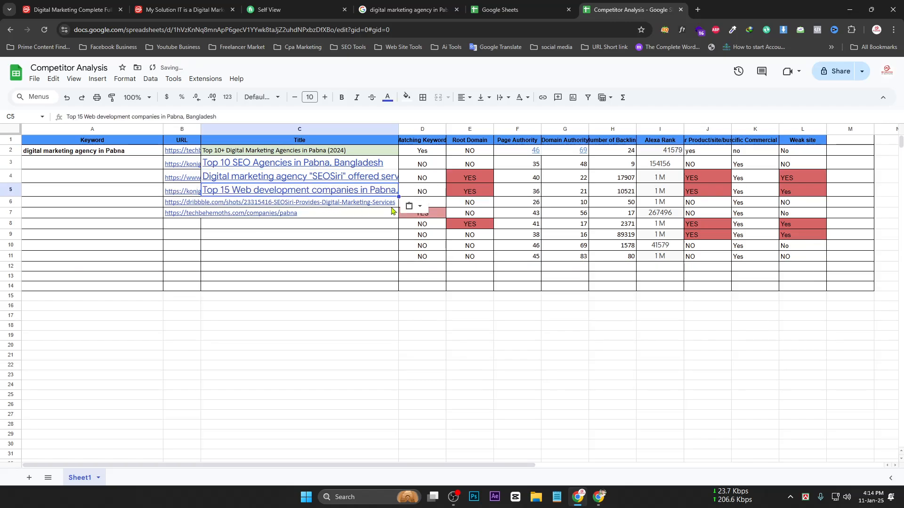
Paste the last two titles, including 'Top 10+ IT Companies', into C6 and C7
left_click(522, 9)
left_click(405, 10)
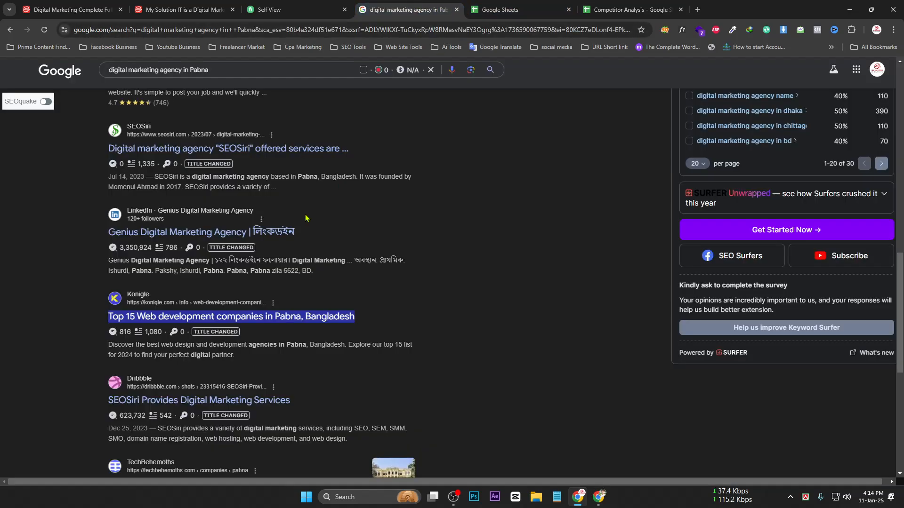
scroll(81, 384, "down", 2)
scroll(81, 384, "down", 2)
left_click_drag(90, 289, 320, 276)
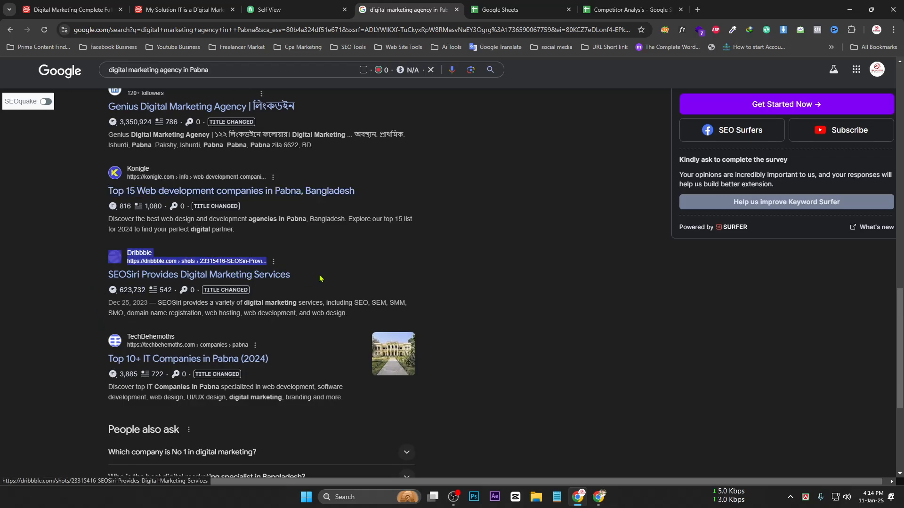
left_click_drag(89, 286, 290, 272)
left_click(645, 9)
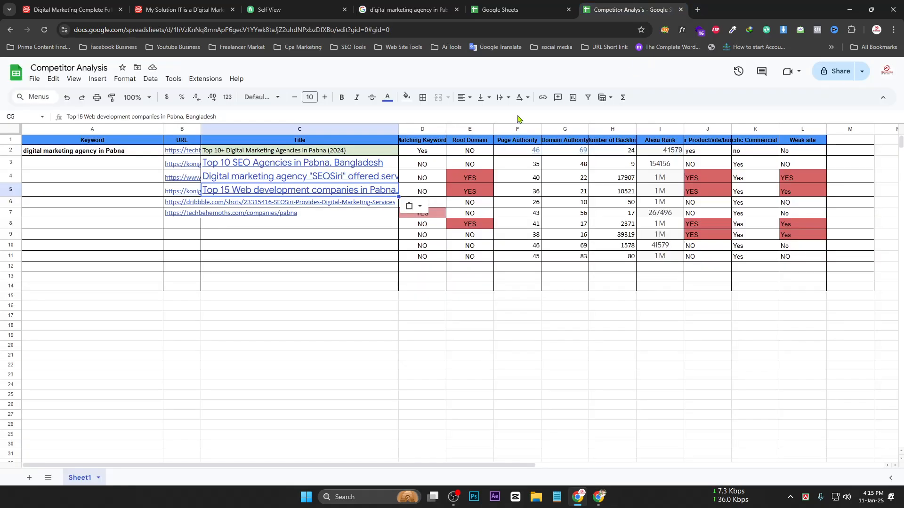
left_click(319, 206)
key("ctrl+v")
left_click(405, 10)
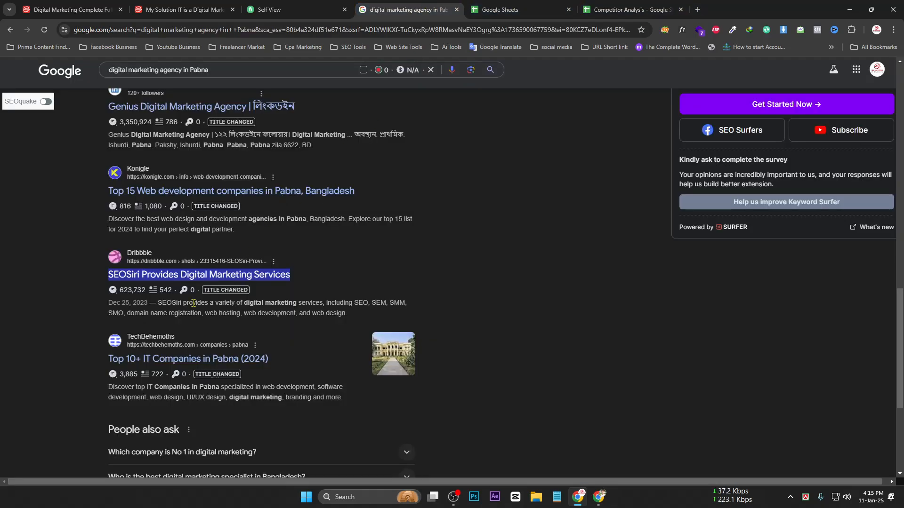
scroll(193, 303, "down", 1)
left_click_drag(69, 300, 275, 300)
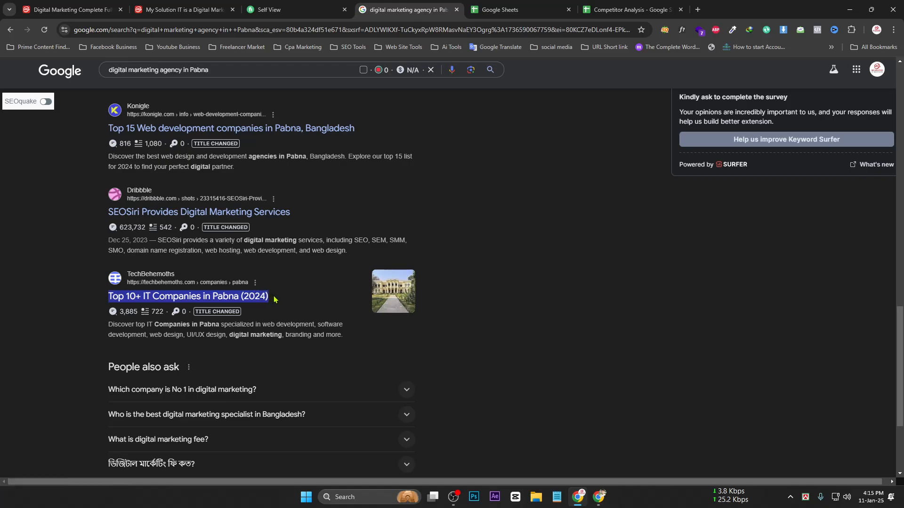
scroll(275, 300, "down", 3)
left_click(631, 9)
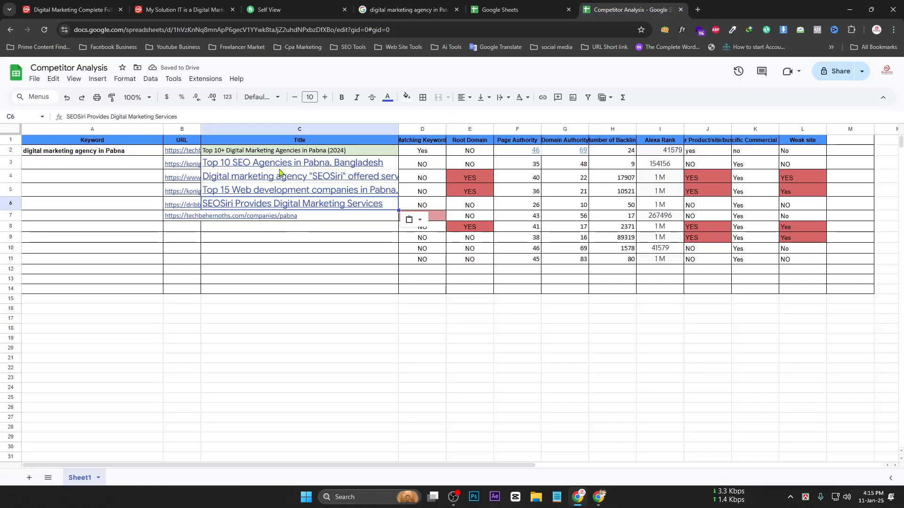
left_click(270, 220)
key("ctrl+v")
left_click(351, 367)
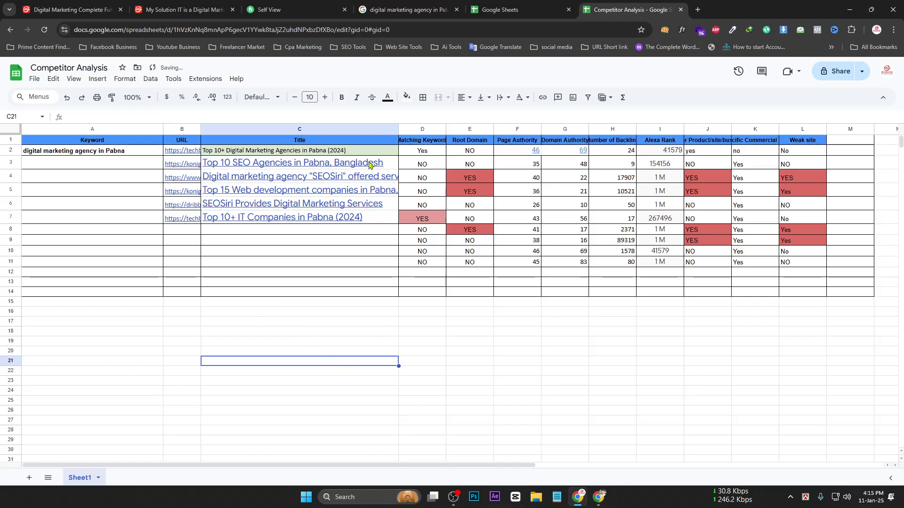
Clear the fill on C2:C7, make the title text black, and set font size 10
left_click_drag(355, 152, 355, 215)
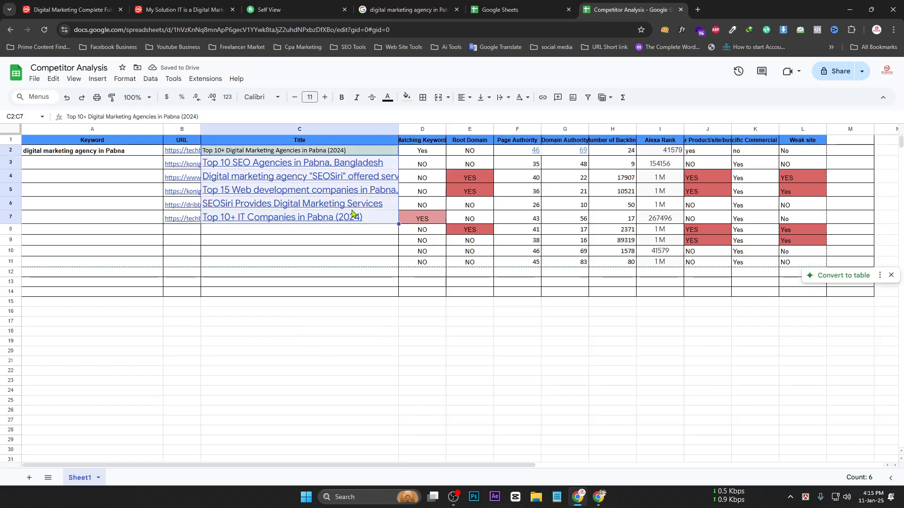
left_click(404, 97)
left_click(437, 120)
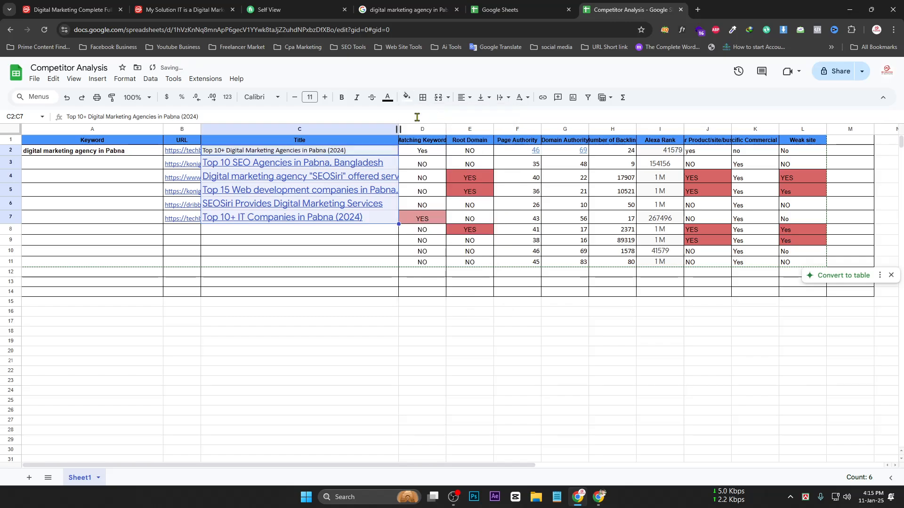
left_click(387, 98)
left_click(394, 117)
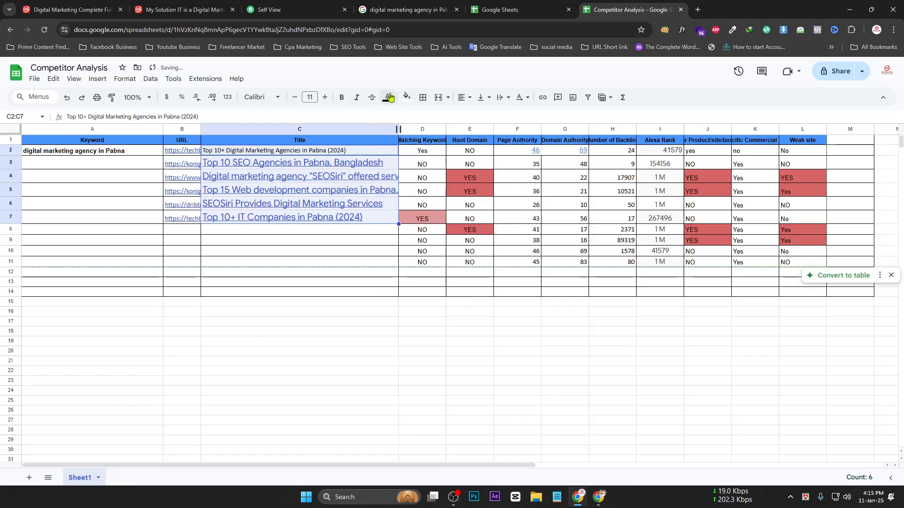
left_click(390, 98)
left_click(392, 129)
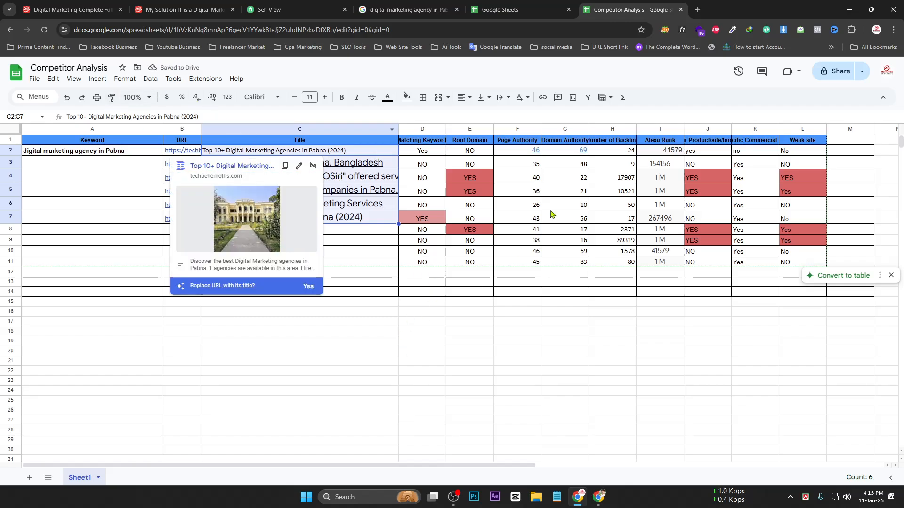
left_click(528, 98)
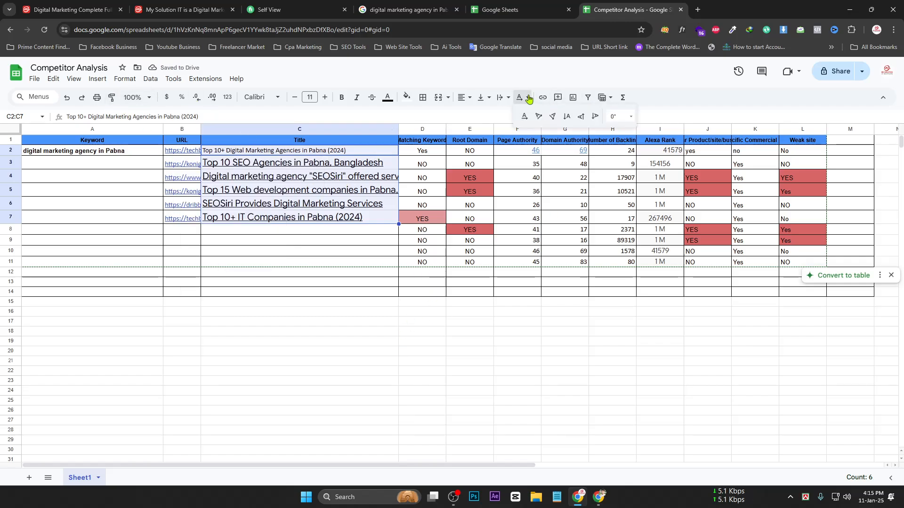
left_click(295, 97)
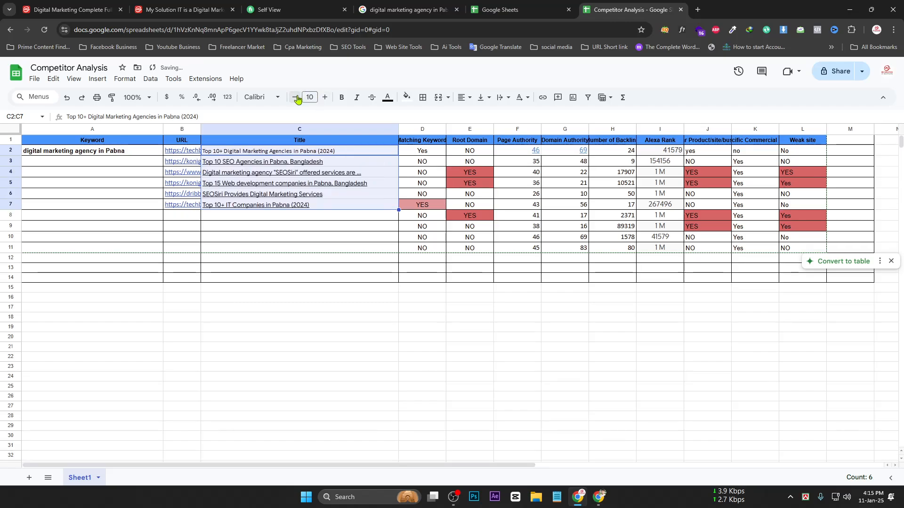
left_click(325, 97)
left_click(295, 97)
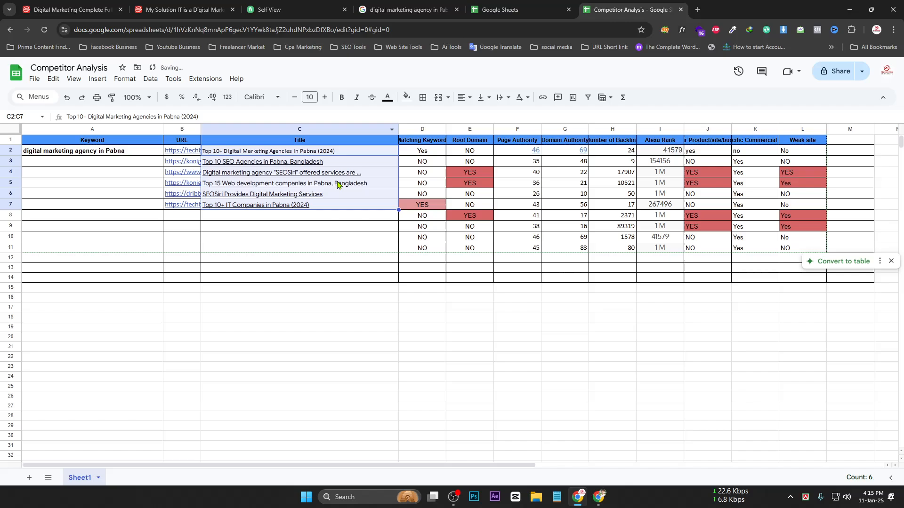
Remove the hyperlinks from the titles in C4 through C7
right_click(312, 160)
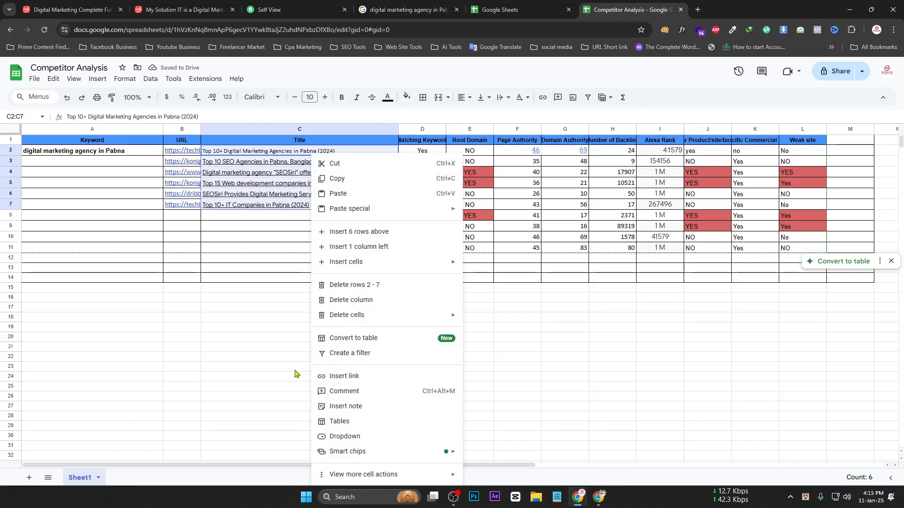
left_click(260, 298)
left_click(308, 161)
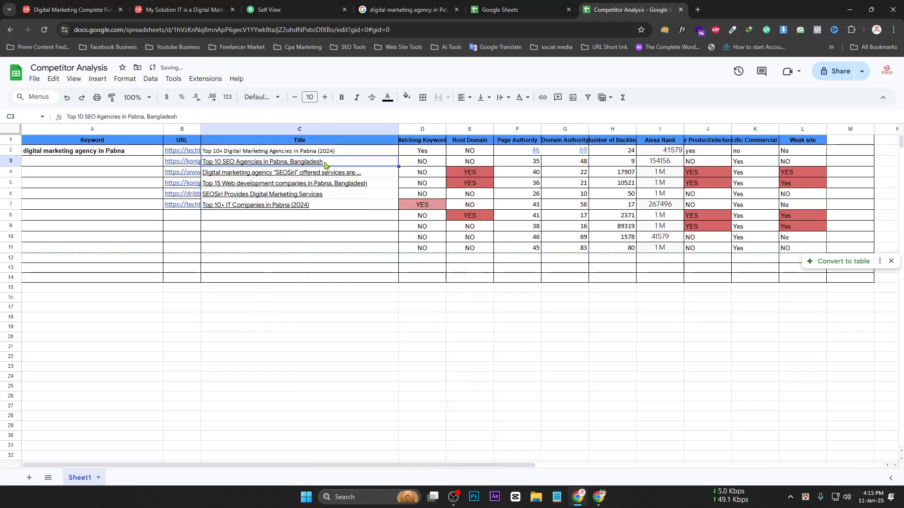
left_click(346, 175)
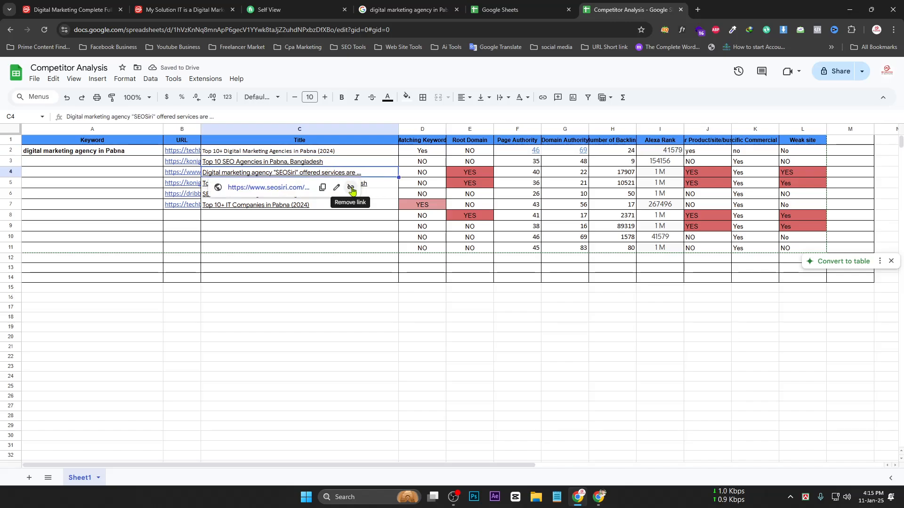
left_click(351, 188)
left_click(351, 185)
left_click(349, 196)
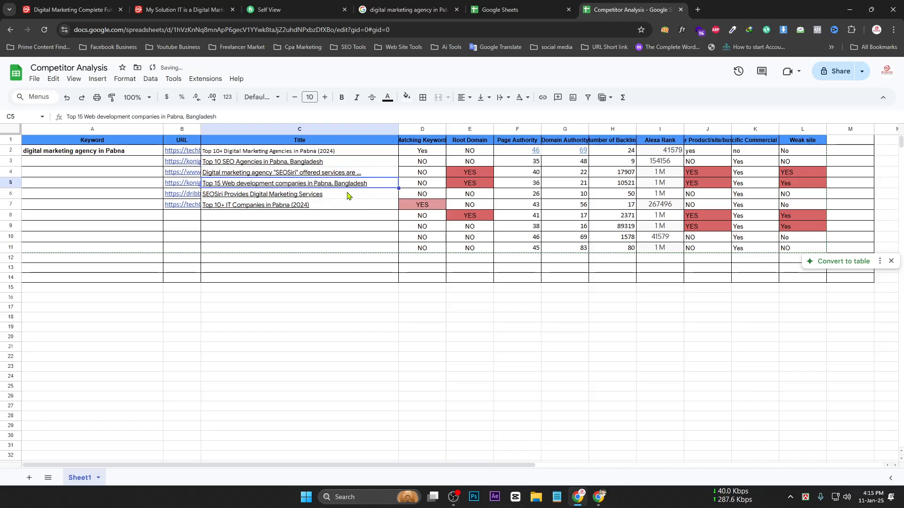
left_click(348, 195)
left_click(347, 208)
left_click(341, 207)
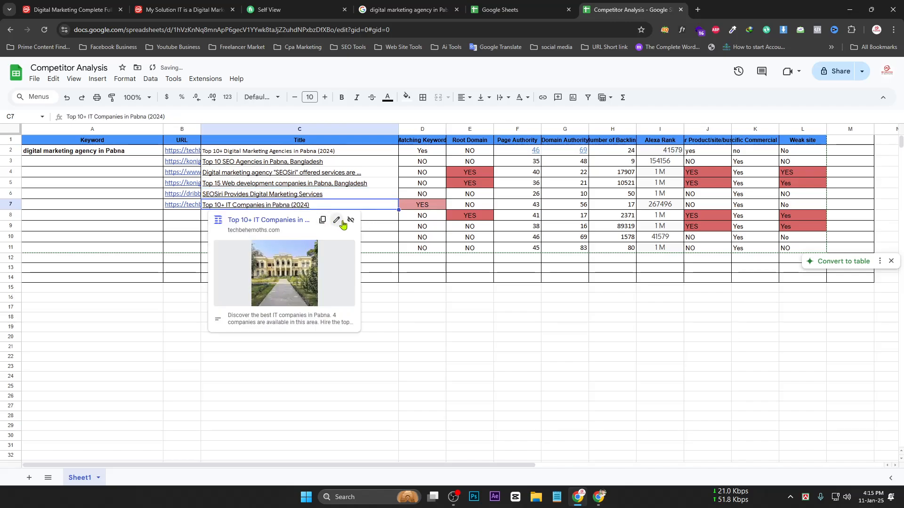
left_click(350, 221)
Undo, then redo, the Calibri font change on the titles and recheck their links
left_click(304, 192)
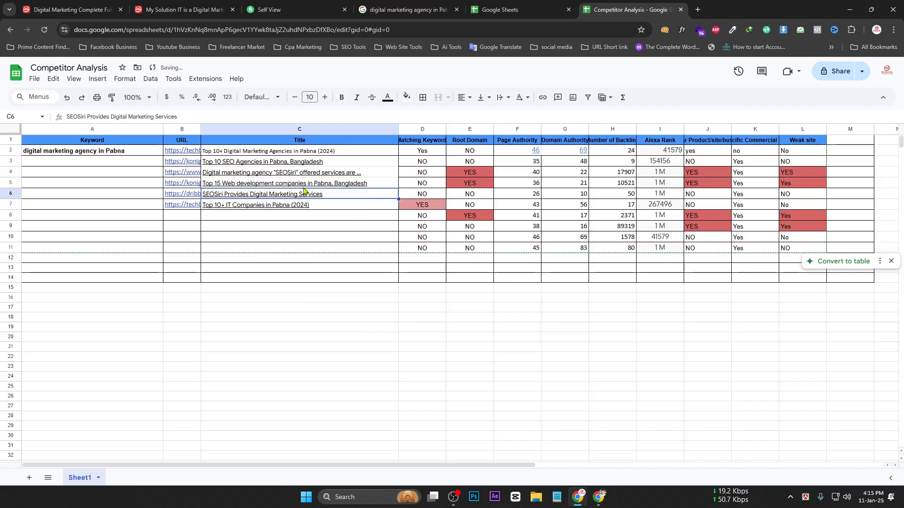
left_click(302, 183)
left_click(301, 170)
left_click(295, 151)
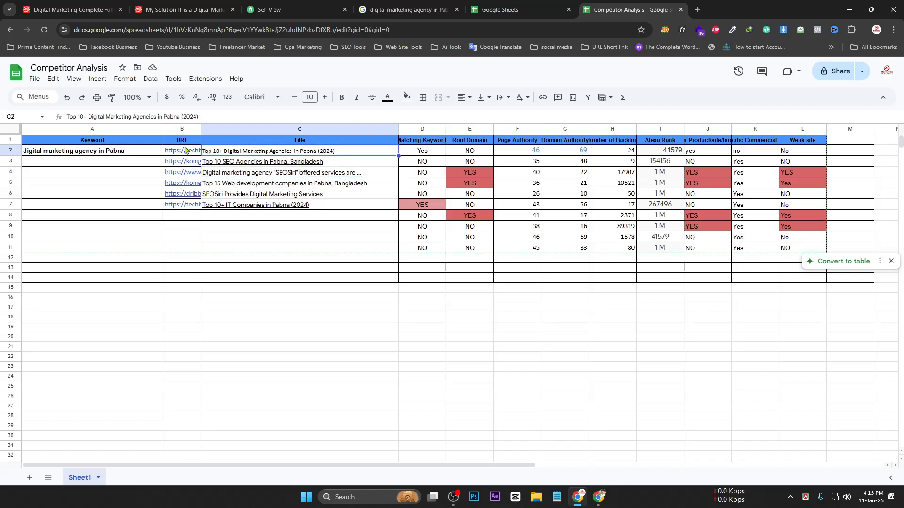
left_click(303, 203)
key("Up")
key("Up")
key("Up")
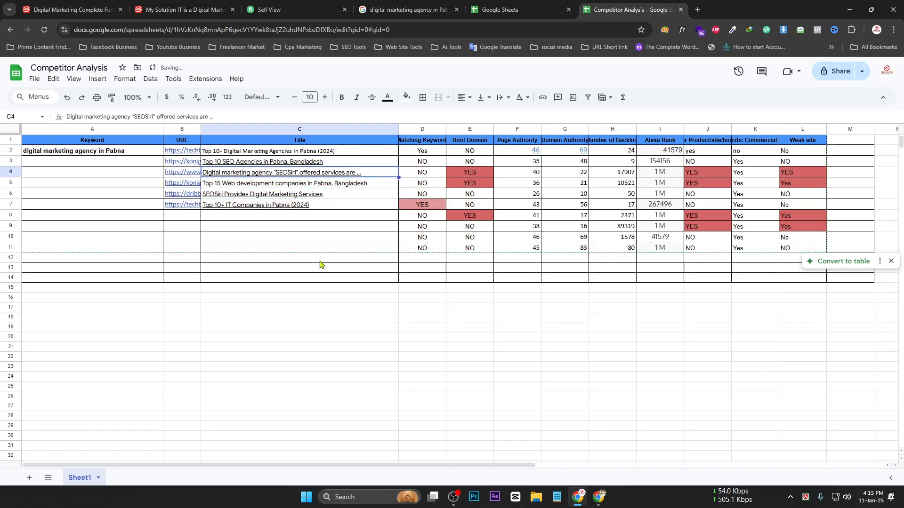
key("ctrl+z")
key("ctrl+z")
left_click(342, 328)
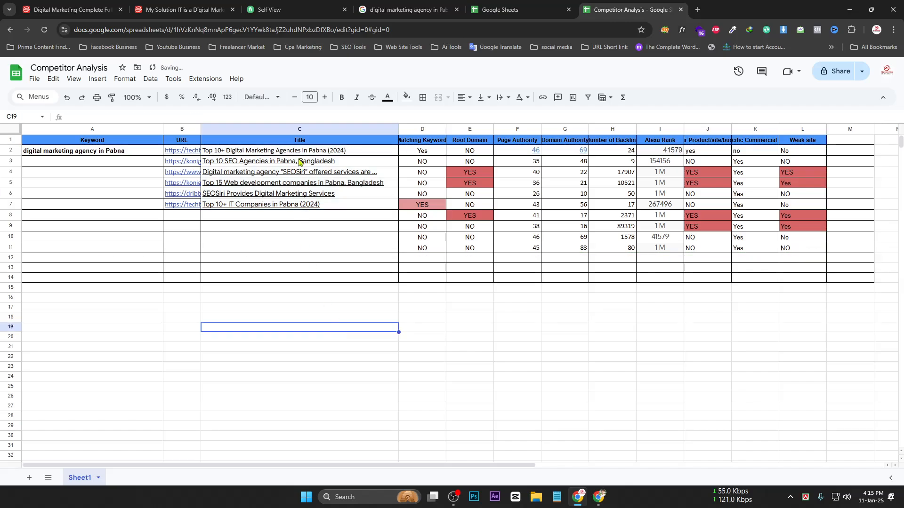
key("ctrl+y")
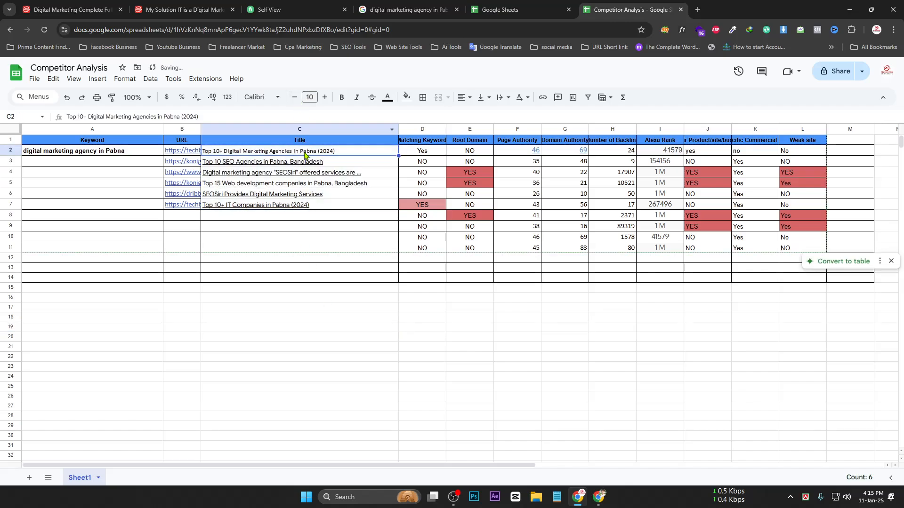
left_click(309, 164)
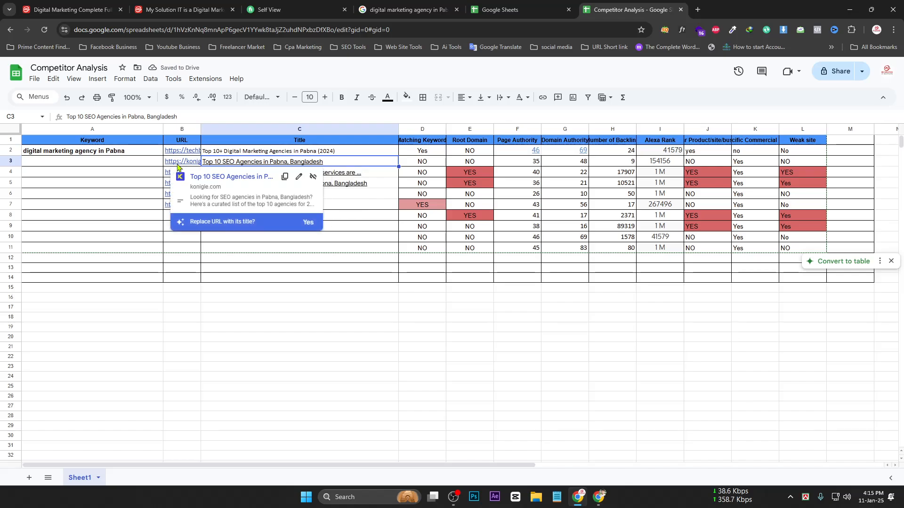
left_click(207, 176)
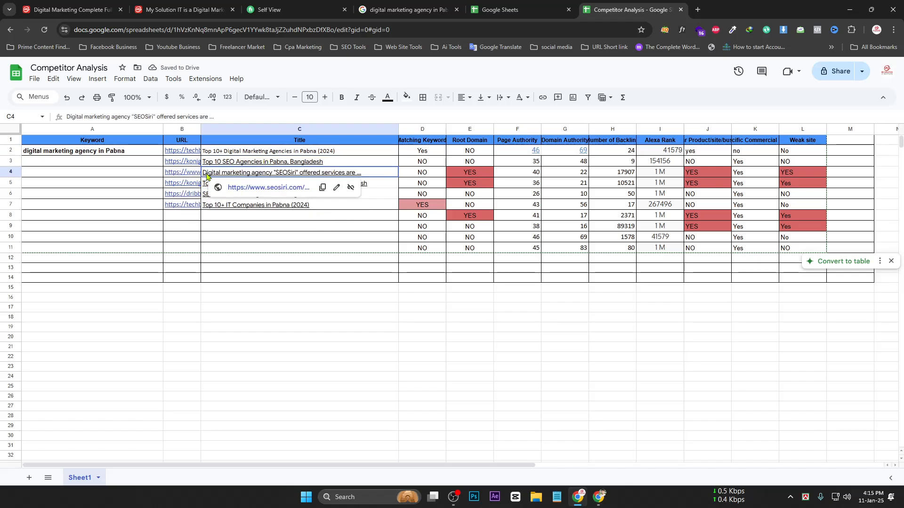
left_click(319, 317)
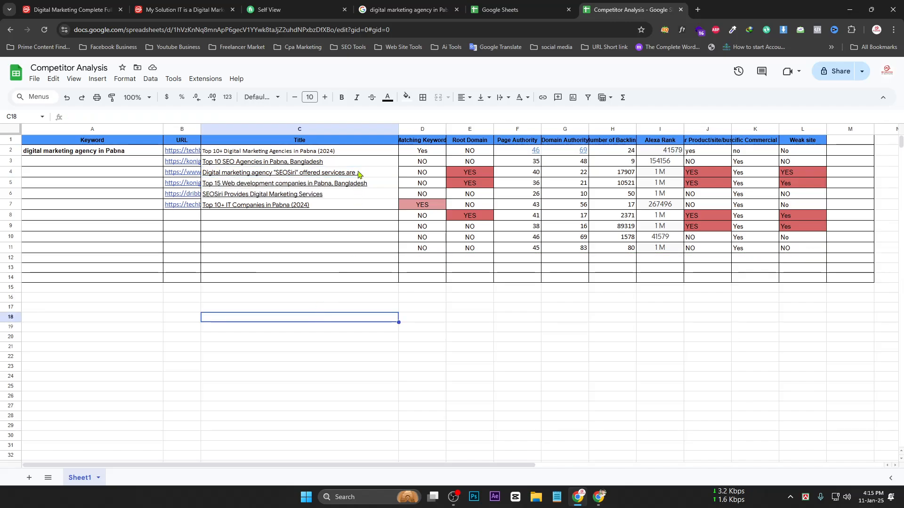
Narrow the Title column, widen the URL column twice, and widen column D to fit its header
left_click_drag(398, 129, 344, 129)
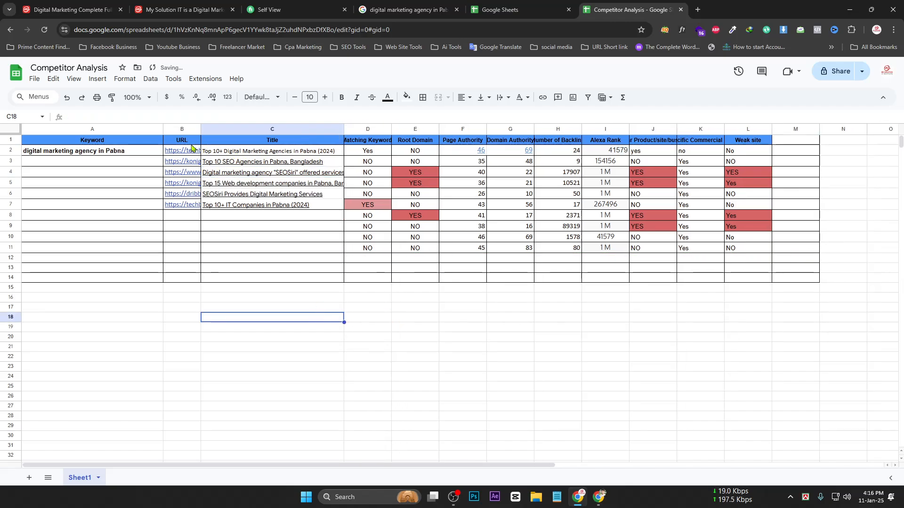
left_click_drag(201, 129, 238, 129)
mouse_move(205, 206)
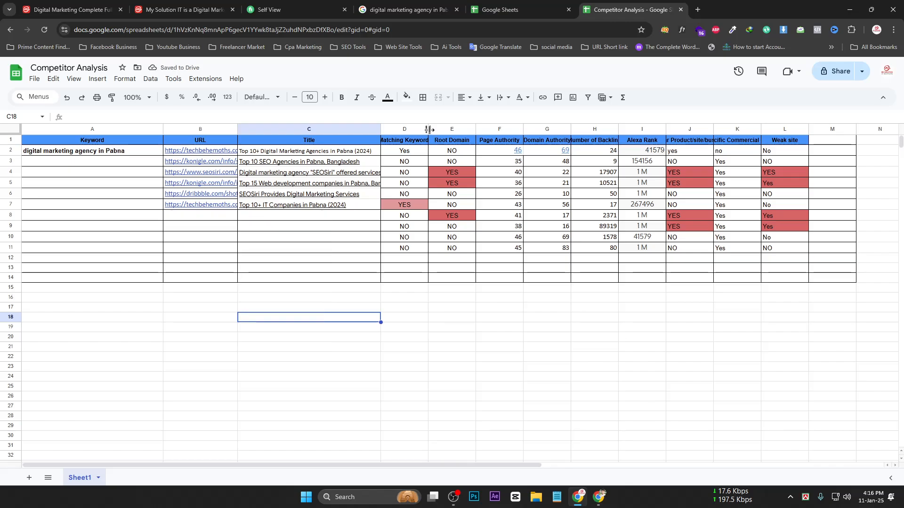
left_click_drag(428, 129, 482, 129)
left_click(543, 357)
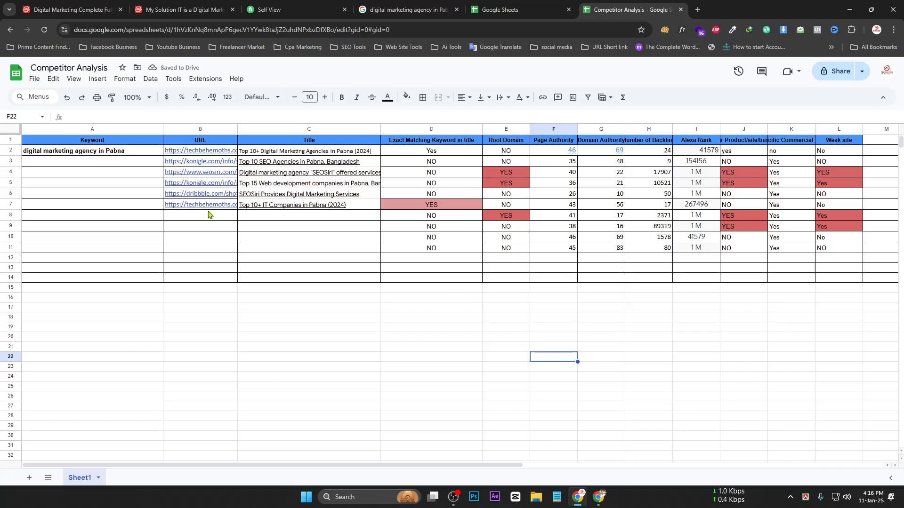
left_click_drag(237, 130, 277, 129)
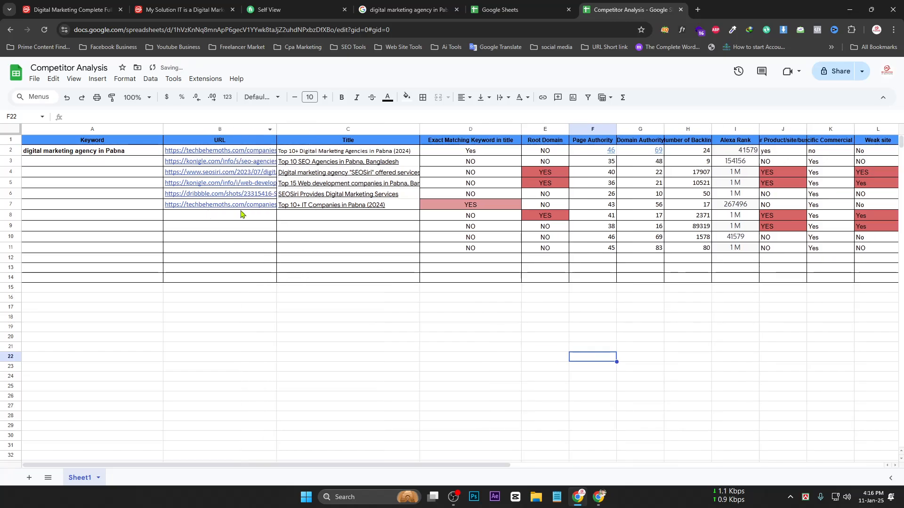
left_click(223, 206)
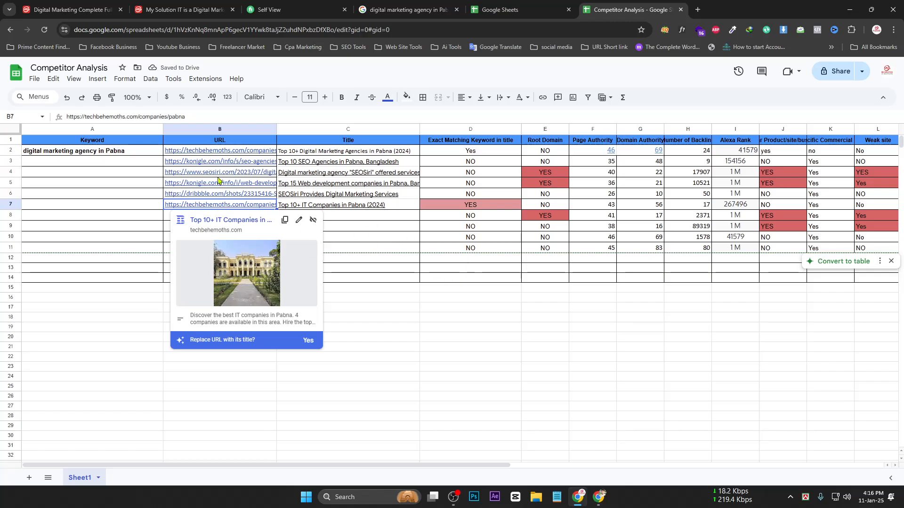
left_click(415, 248)
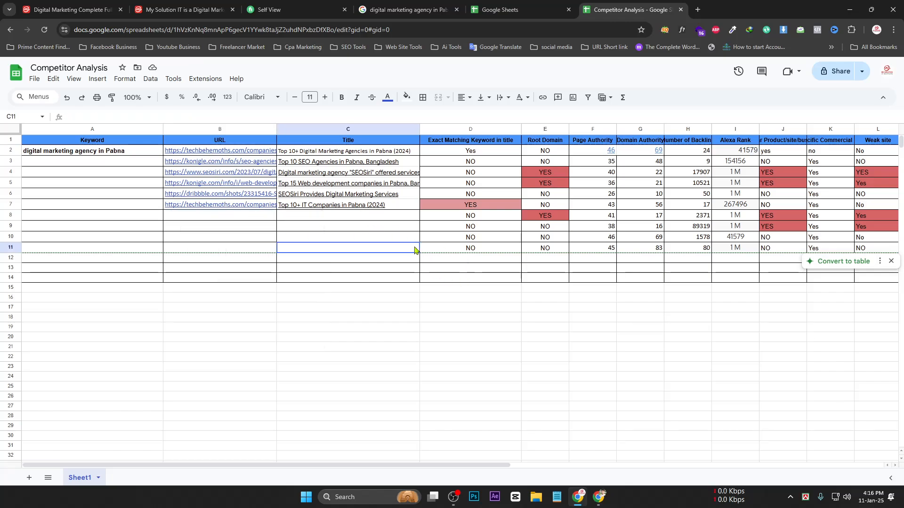
left_click(93, 154)
triple_click(35, 151)
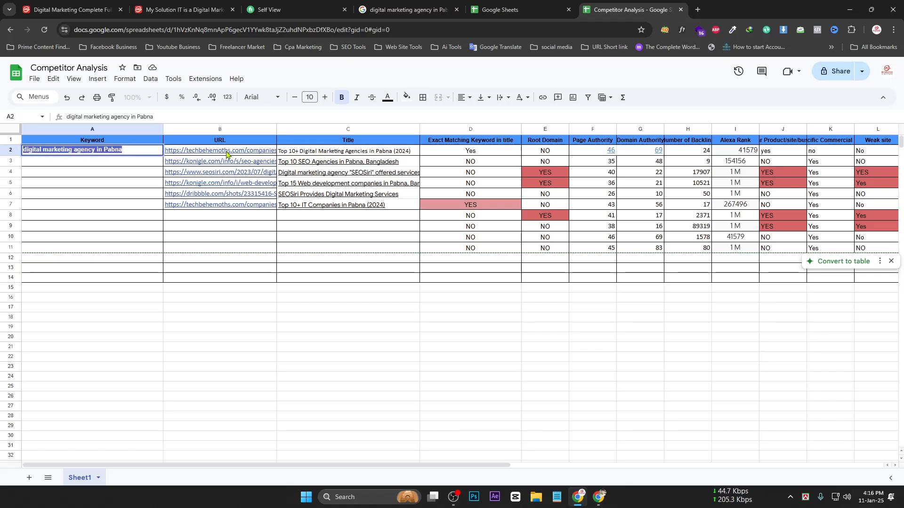
left_click(384, 217)
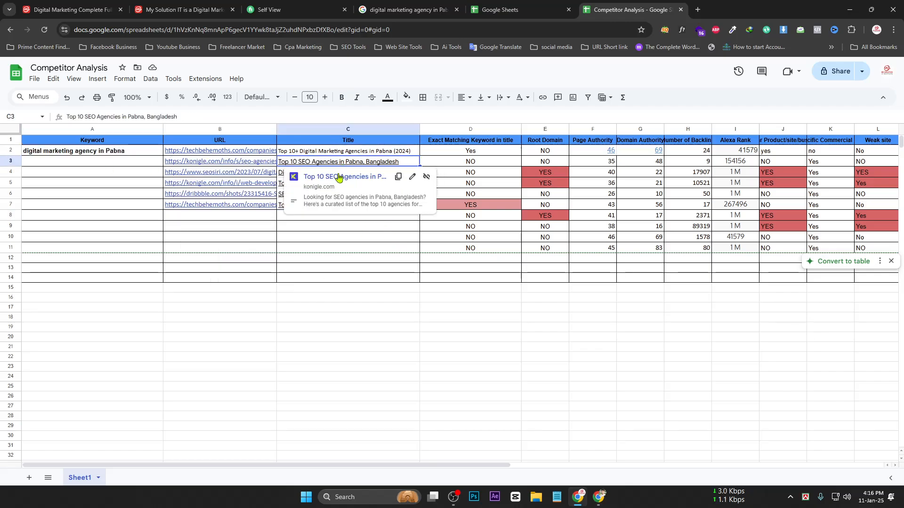
left_click(349, 248)
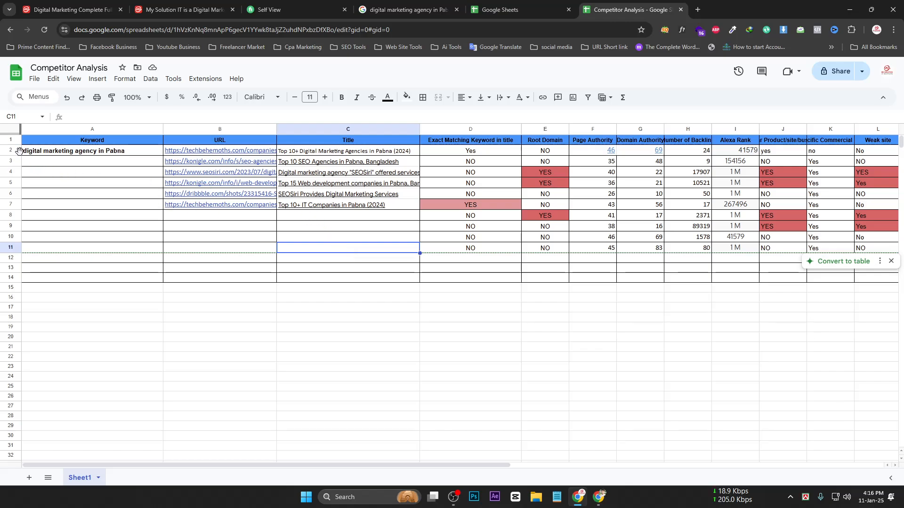
double_click(310, 174)
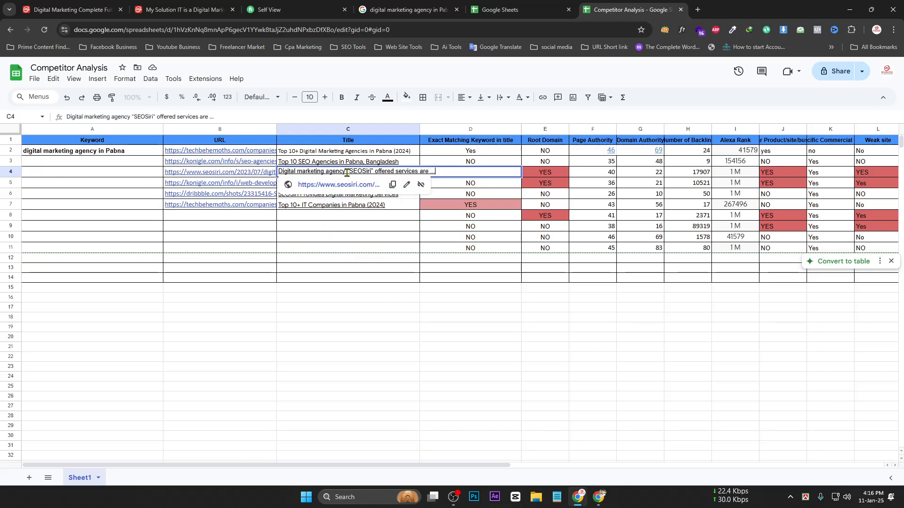
left_click_drag(346, 172, 263, 175)
left_click(336, 222)
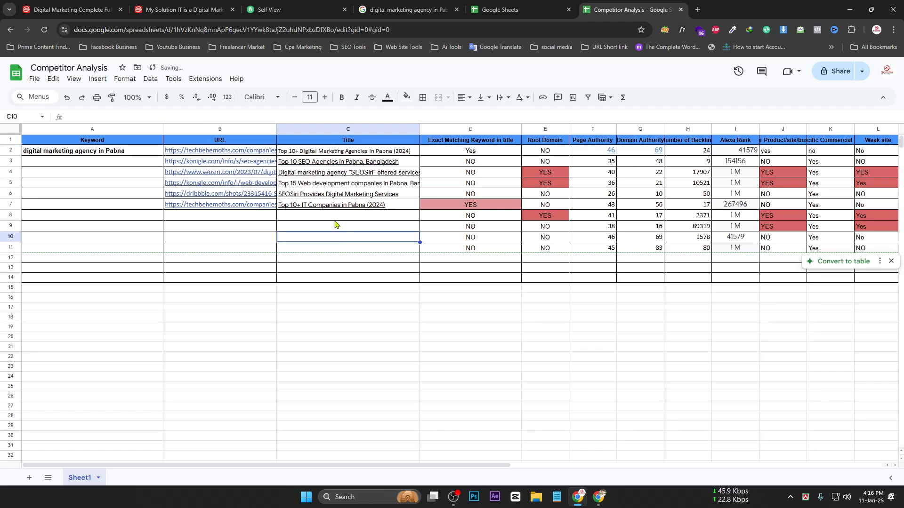
left_click(320, 177)
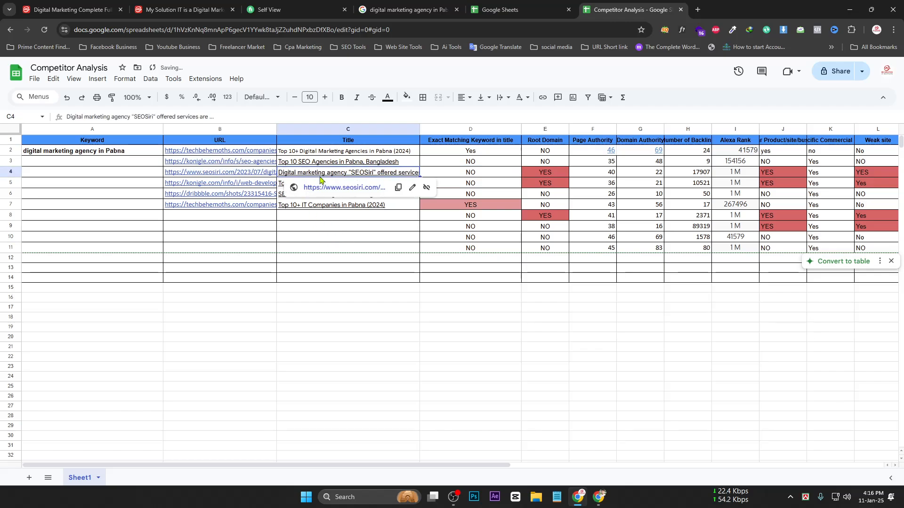
Try several red fill shades on C4, settling on a pale pink
left_click(407, 97)
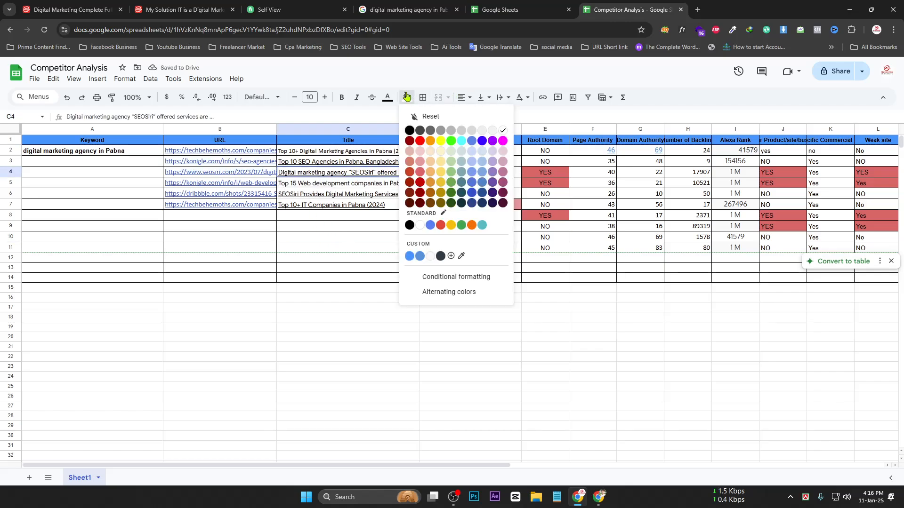
left_click(420, 172)
left_click(407, 98)
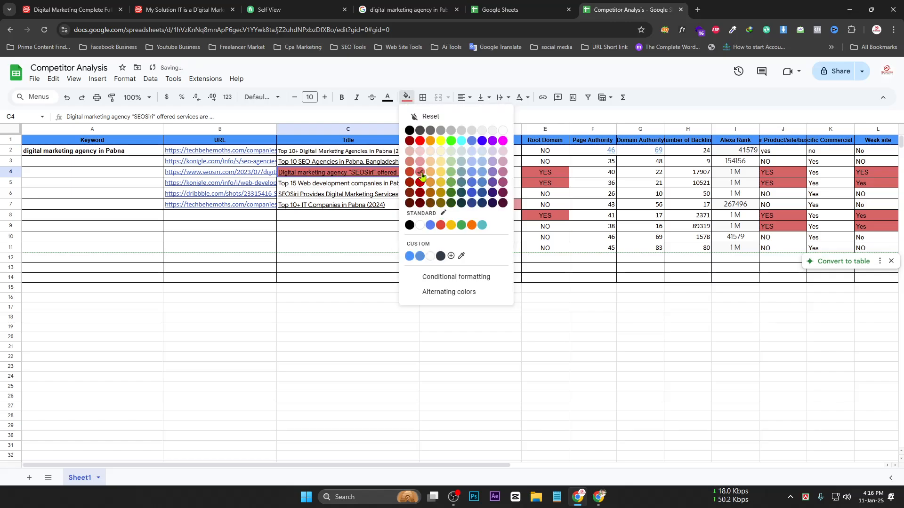
left_click(420, 162)
left_click(407, 98)
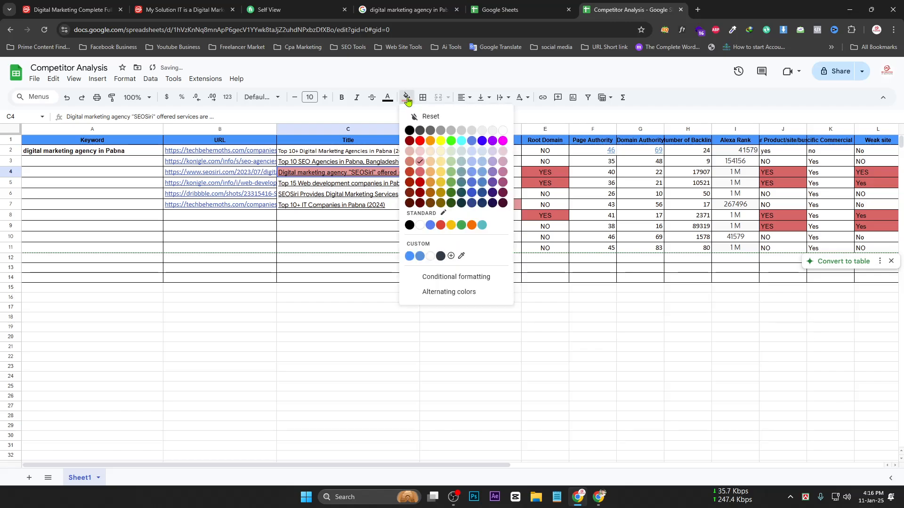
left_click(420, 153)
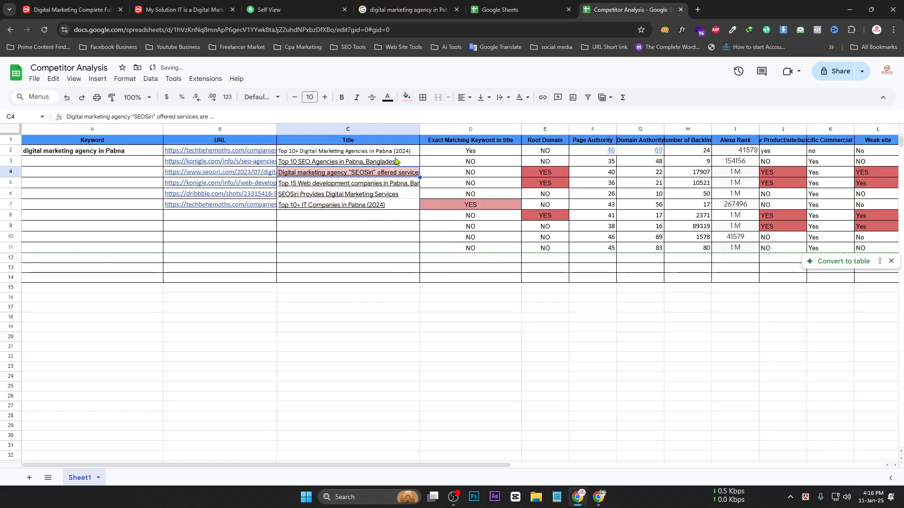
left_click(407, 98)
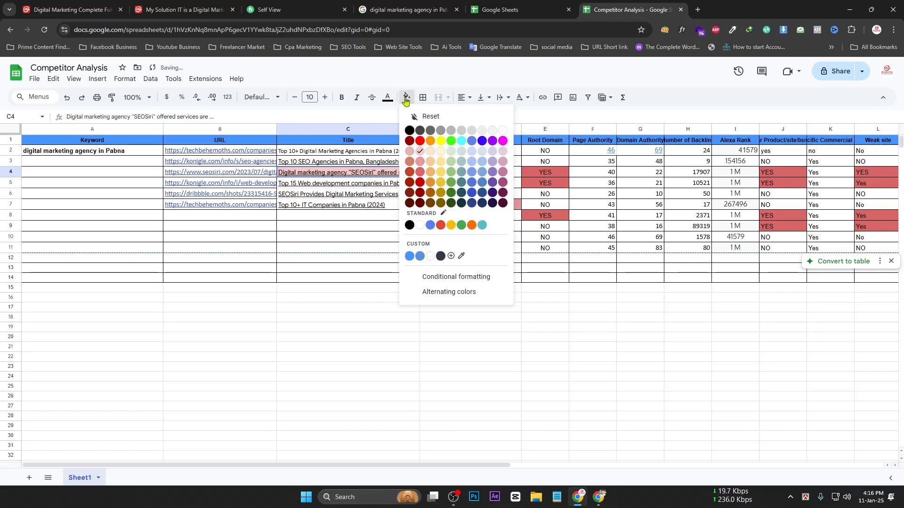
left_click(409, 154)
left_click(407, 98)
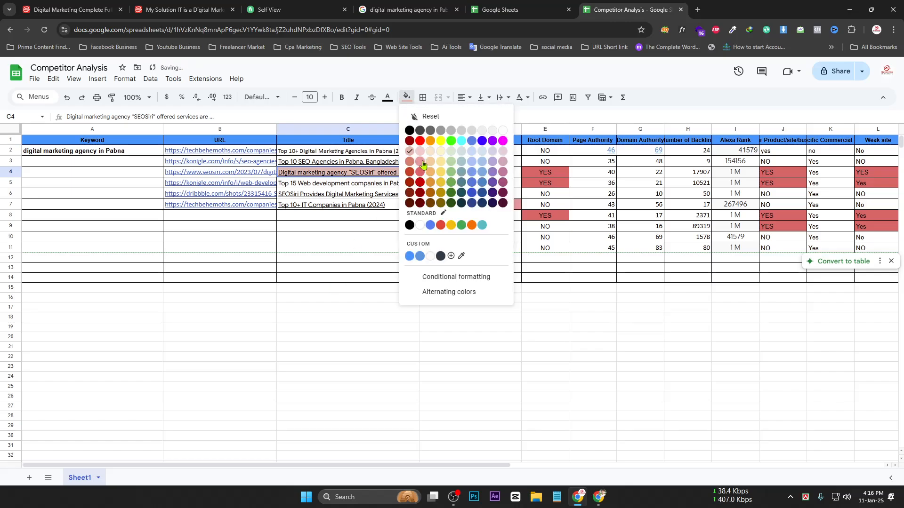
left_click(419, 156)
left_click(327, 309)
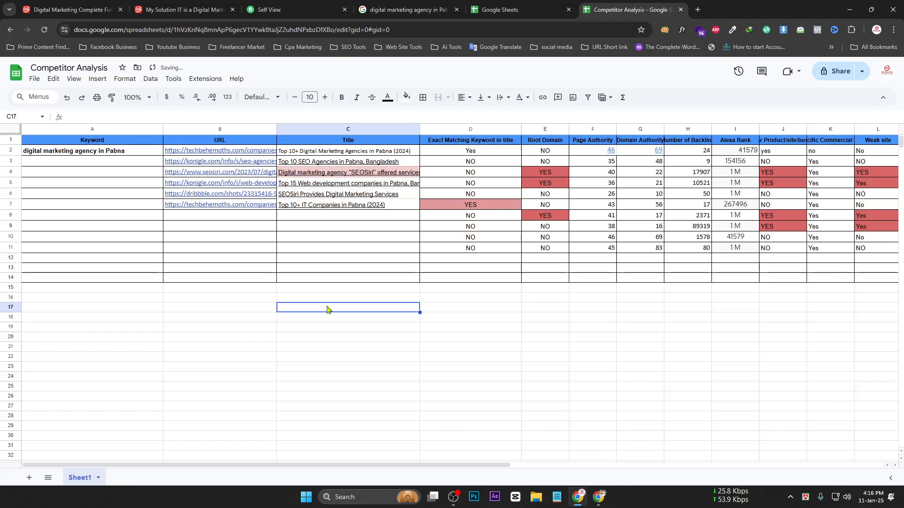
Review the pink-filled SEOSiri title in C4 by reselecting it
left_click(132, 154)
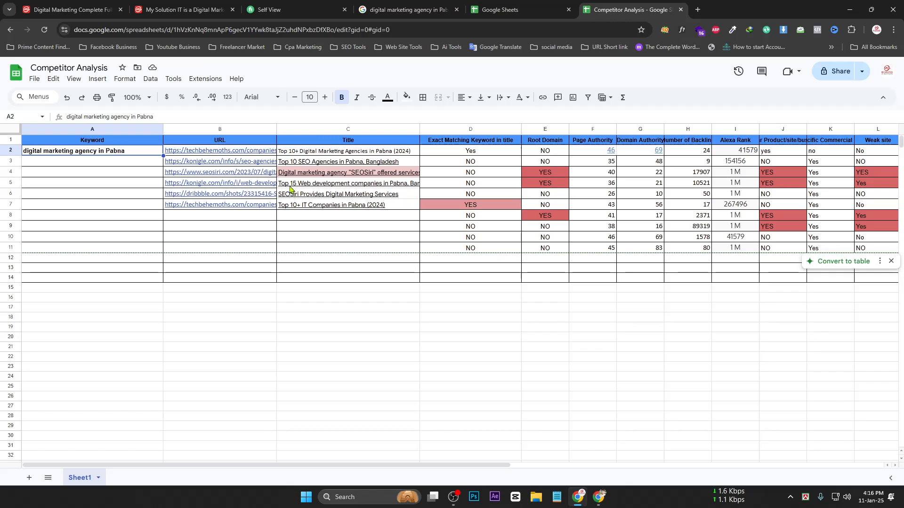
mouse_move(293, 178)
mouse_move(348, 178)
left_click(338, 172)
left_click(354, 246)
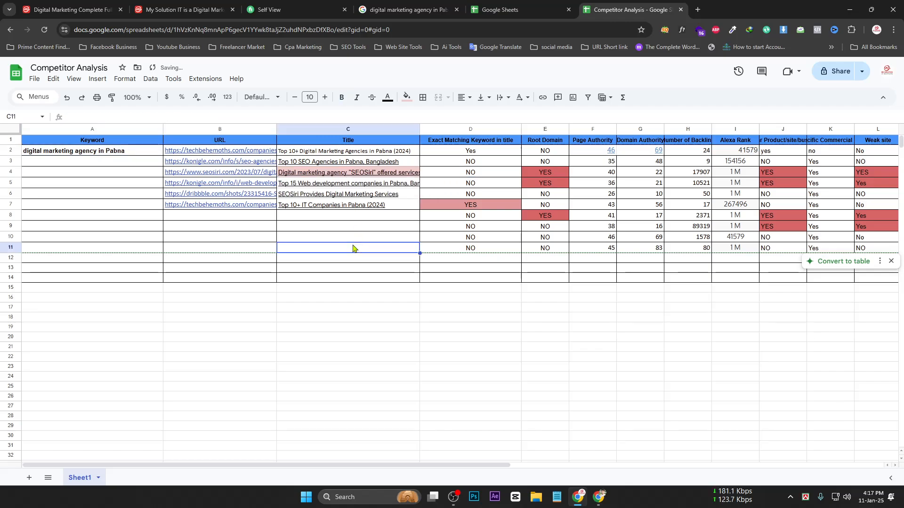
left_click(361, 174)
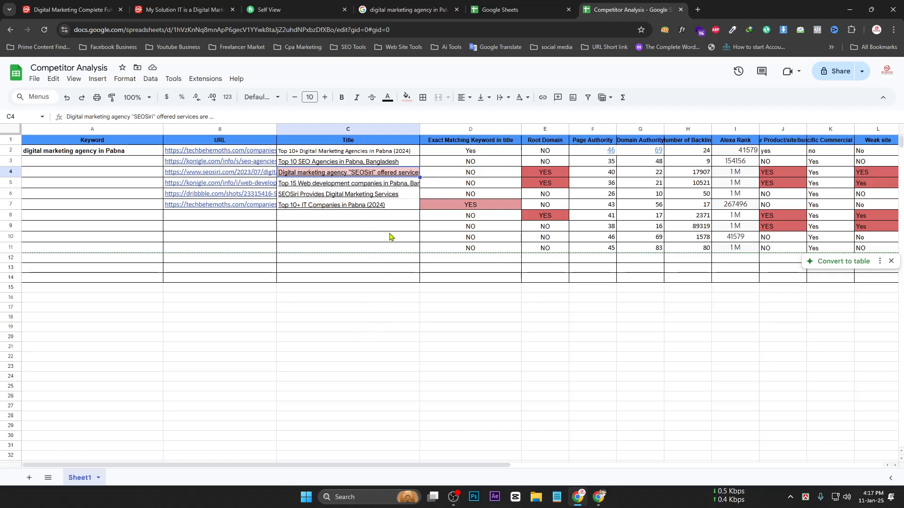
left_click(344, 268)
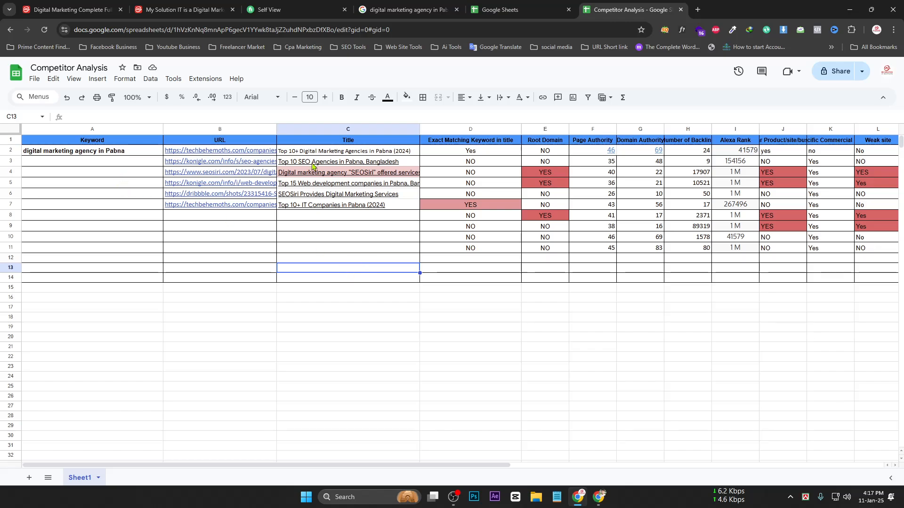
Fill the C2 'Top 10+ Digital Marketing Agencies in Pabna (2024)' title with light red
left_click(359, 154)
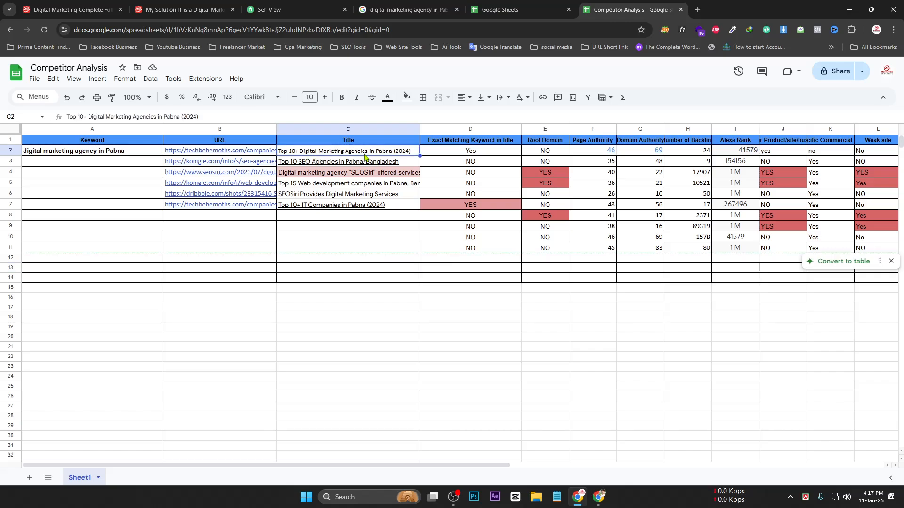
left_click(407, 97)
left_click(420, 152)
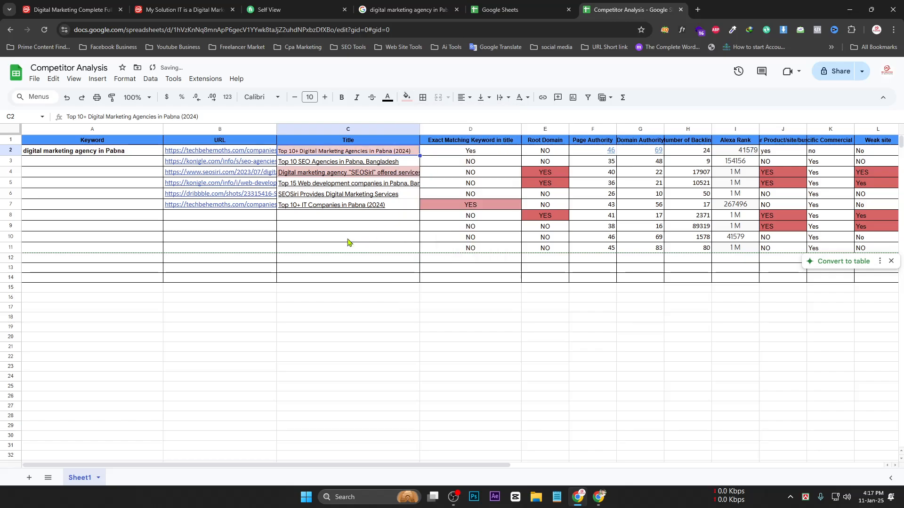
left_click(336, 184)
left_click(337, 237)
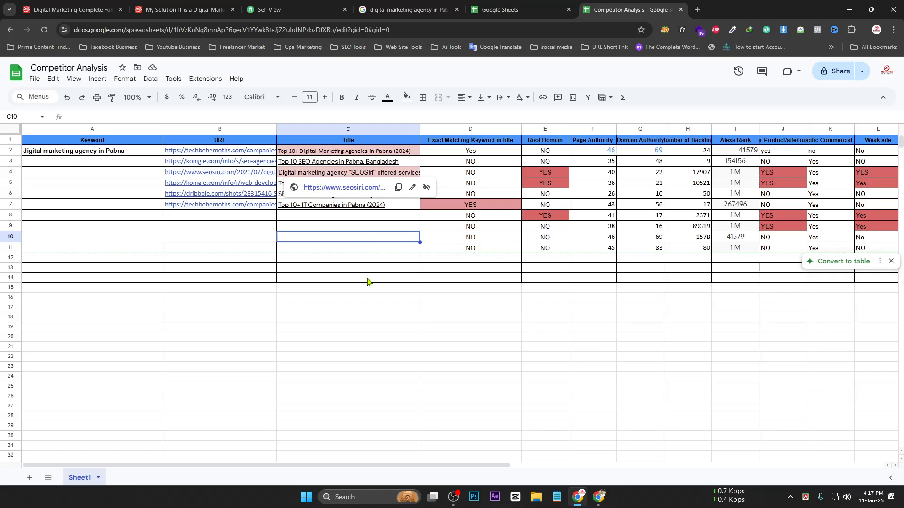
left_click(358, 308)
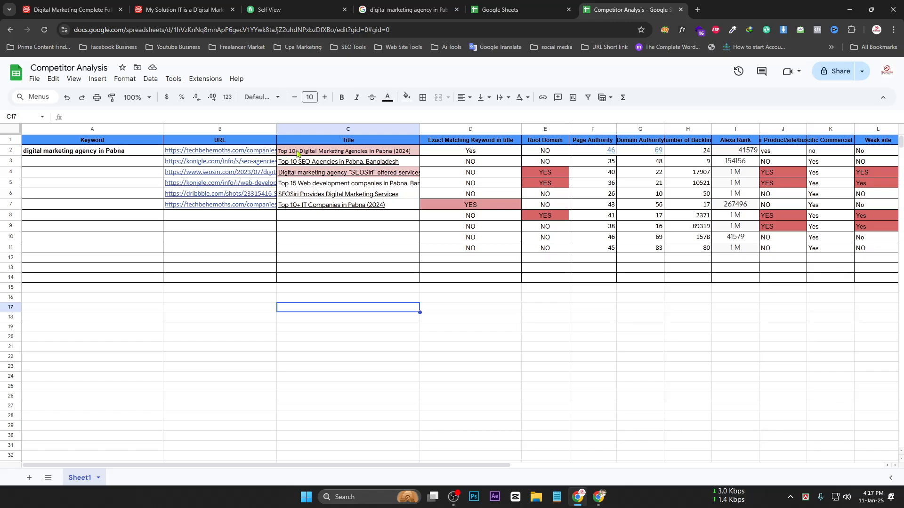
left_click(109, 151)
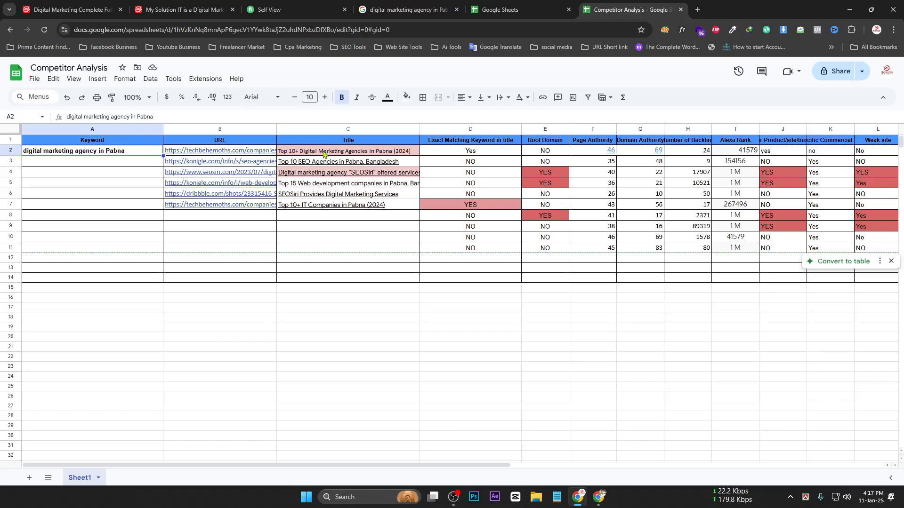
Copy the Yes from D2 into D4
left_click(463, 152)
left_click(471, 162)
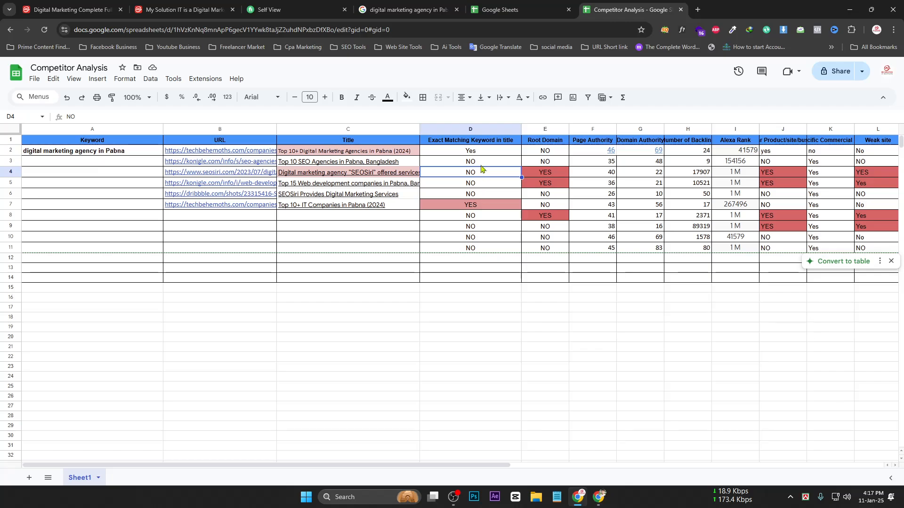
left_click(477, 153)
left_click(480, 173)
key("ctrl+v")
Remove the pink fill from keyword-match cells D6 to D11
left_click(473, 206)
left_click_drag(475, 194, 488, 245)
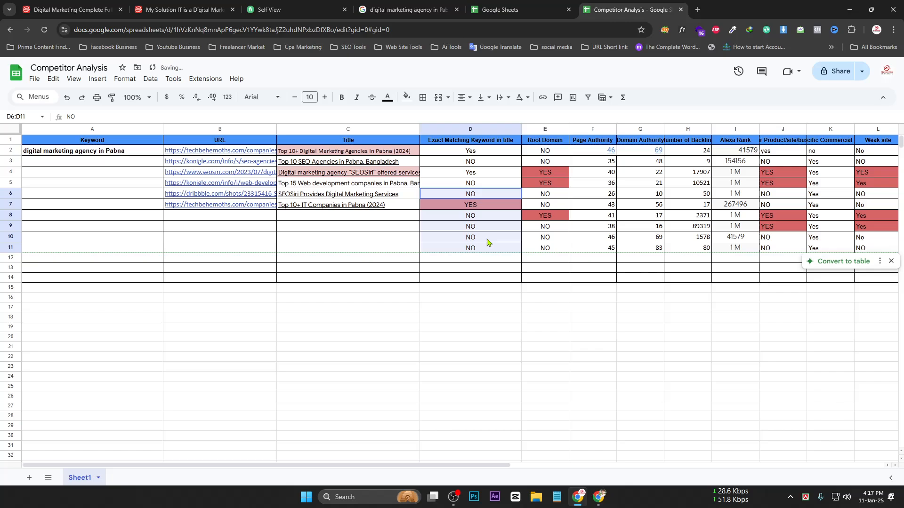
left_click(406, 97)
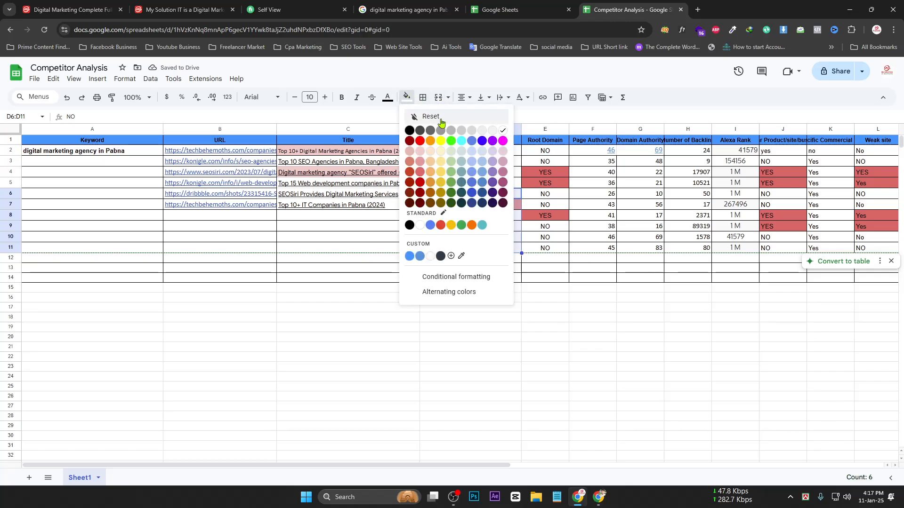
left_click(414, 116)
left_click(482, 289)
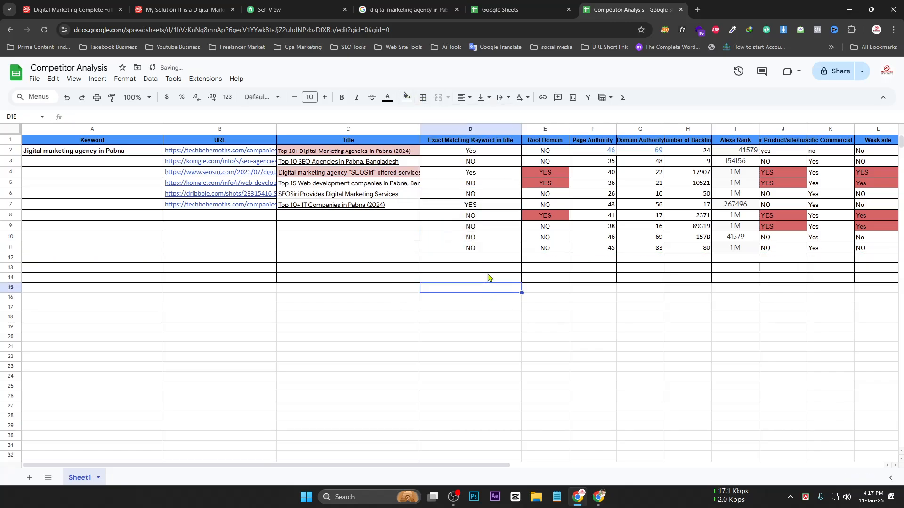
Fill NO from D6 down into D7 and clear the leftover values in D8:D13
left_click(466, 186)
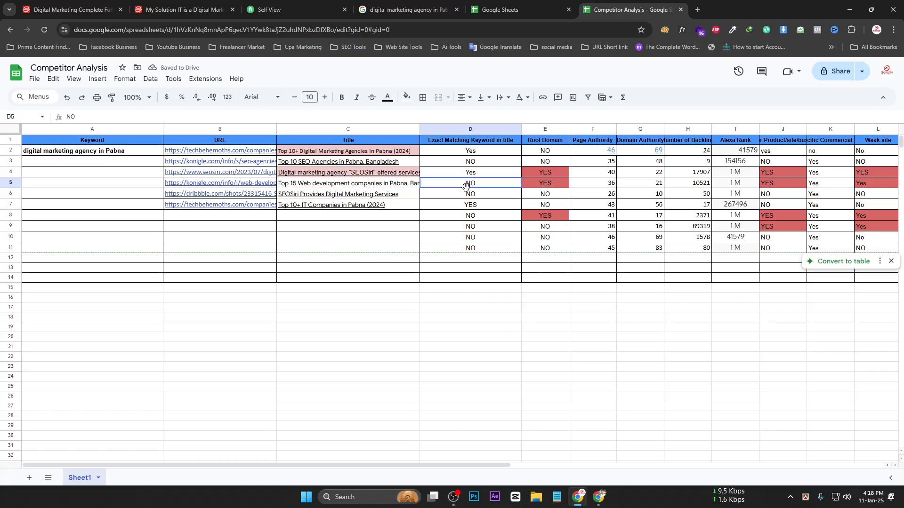
left_click(469, 197)
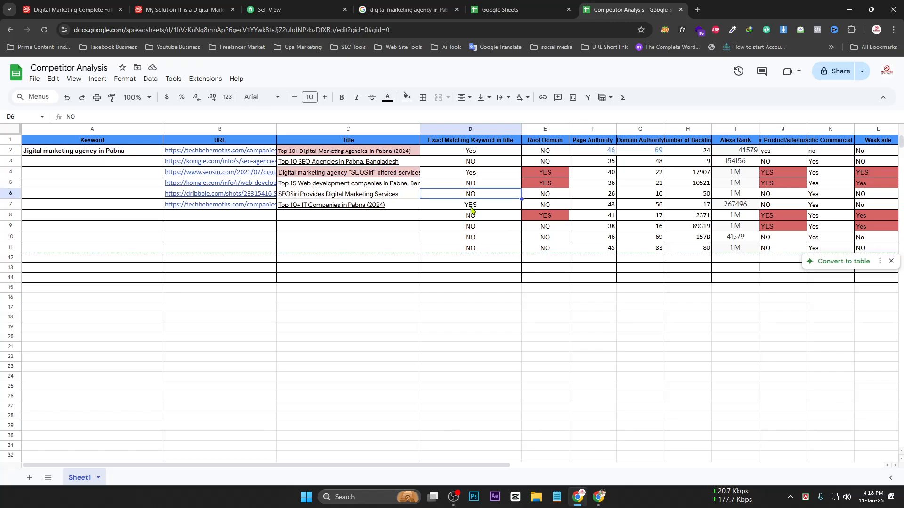
left_click(471, 208)
left_click(469, 195)
left_click_drag(521, 199, 521, 207)
left_click_drag(497, 268, 478, 215)
key("Delete")
left_click(471, 327)
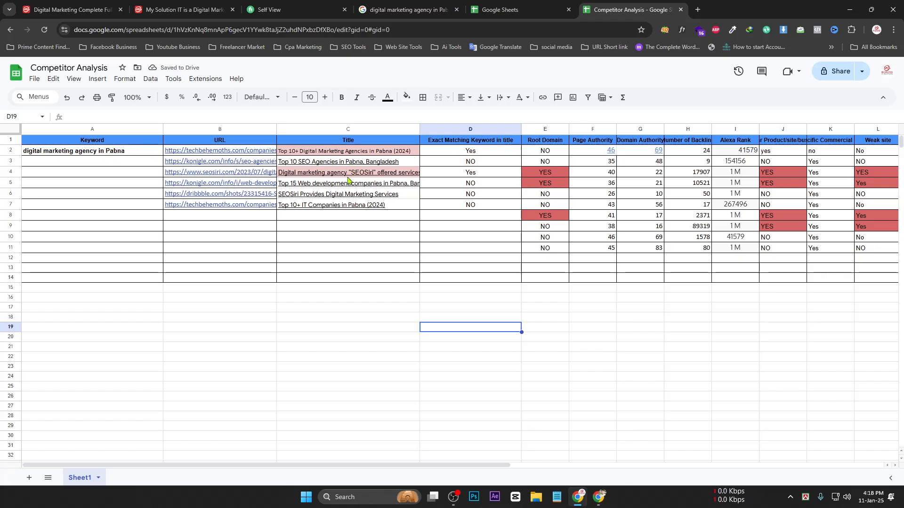
Widen the URL column so more of each competitor link shows
mouse_move(369, 189)
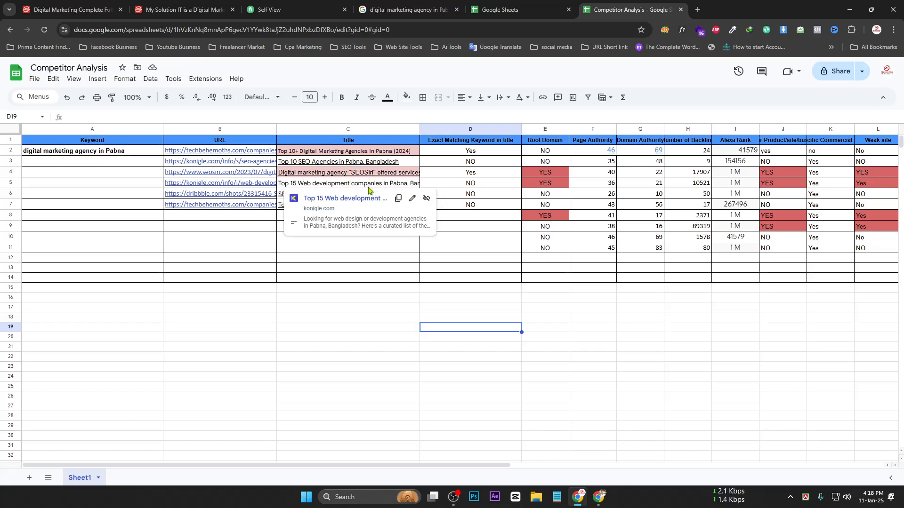
left_click(473, 153)
left_click(476, 178)
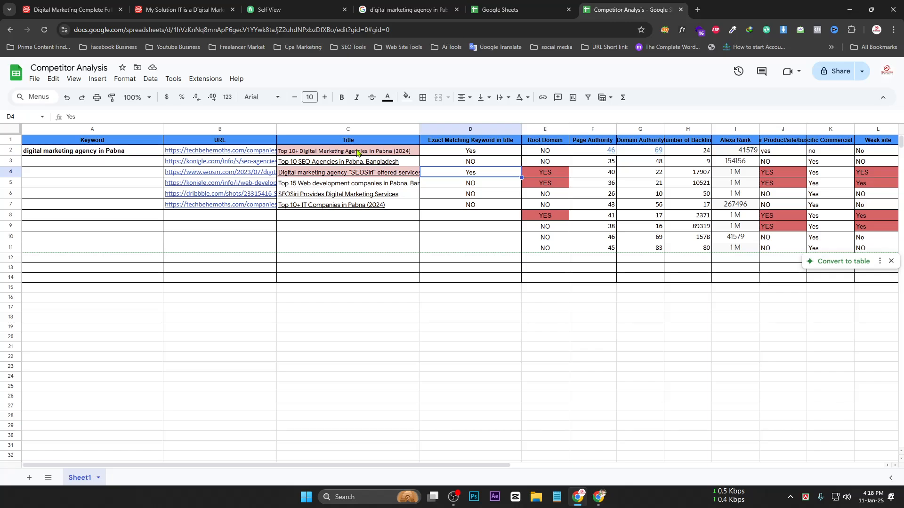
left_click_drag(430, 467, 564, 479)
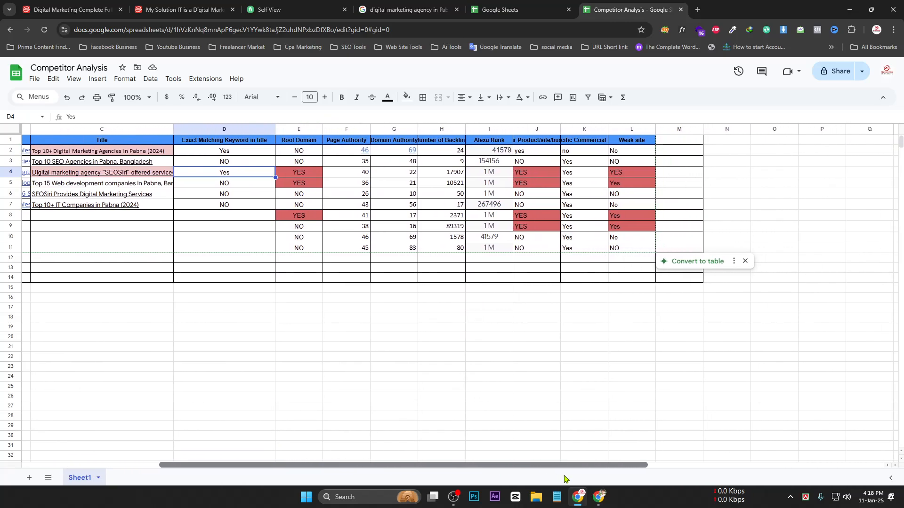
left_click(287, 143)
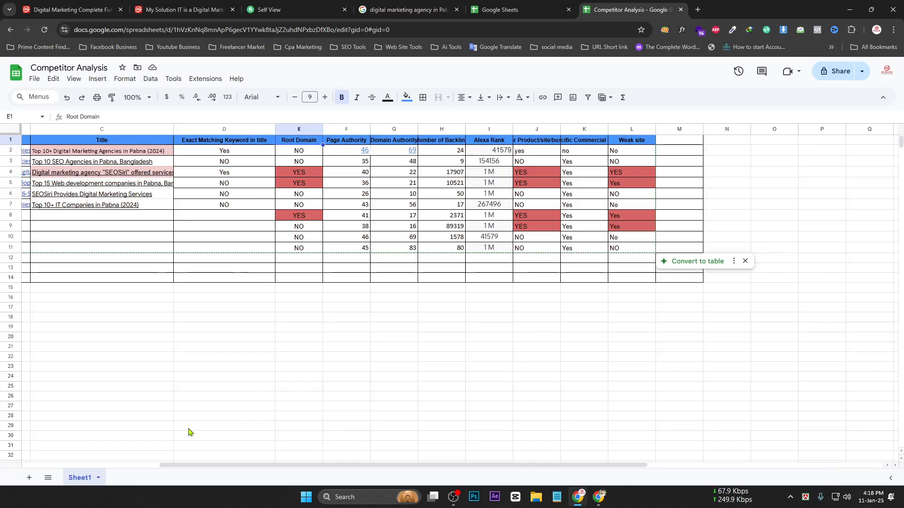
left_click_drag(168, 465, 67, 468)
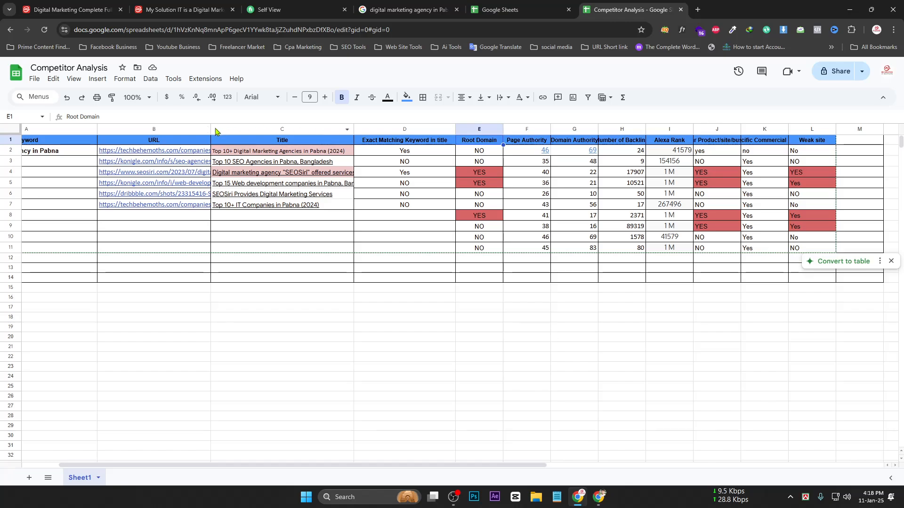
left_click_drag(210, 129, 239, 129)
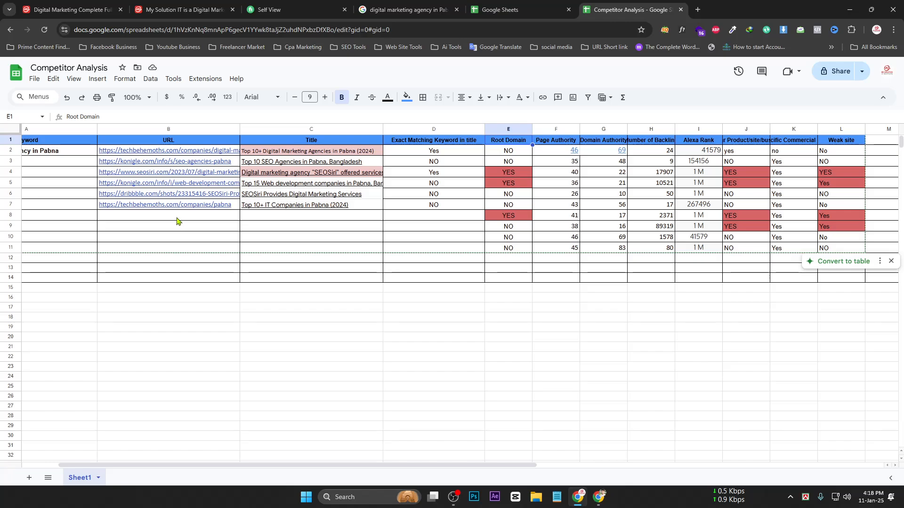
Fill NO down the Root Domain column from E2, then clear the extra cells E8:E12
left_click(514, 153)
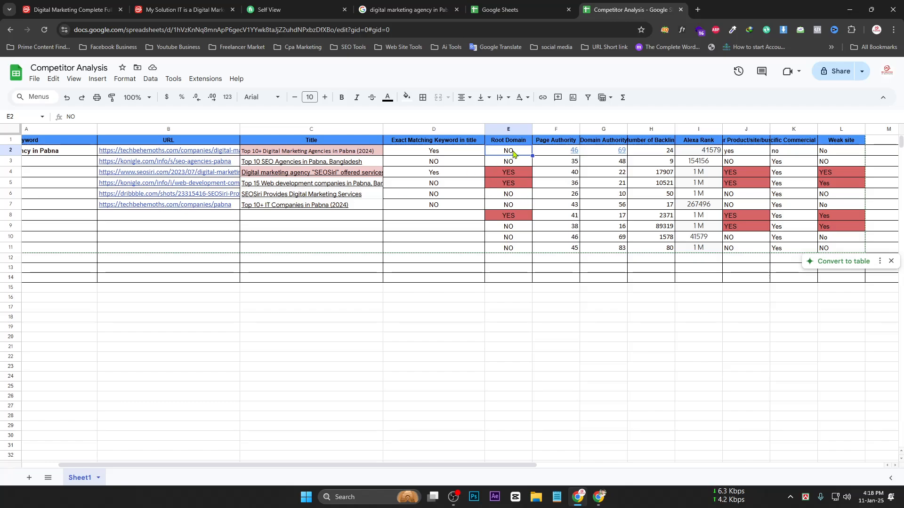
left_click_drag(532, 156, 539, 260)
left_click_drag(518, 222, 521, 260)
key("Delete")
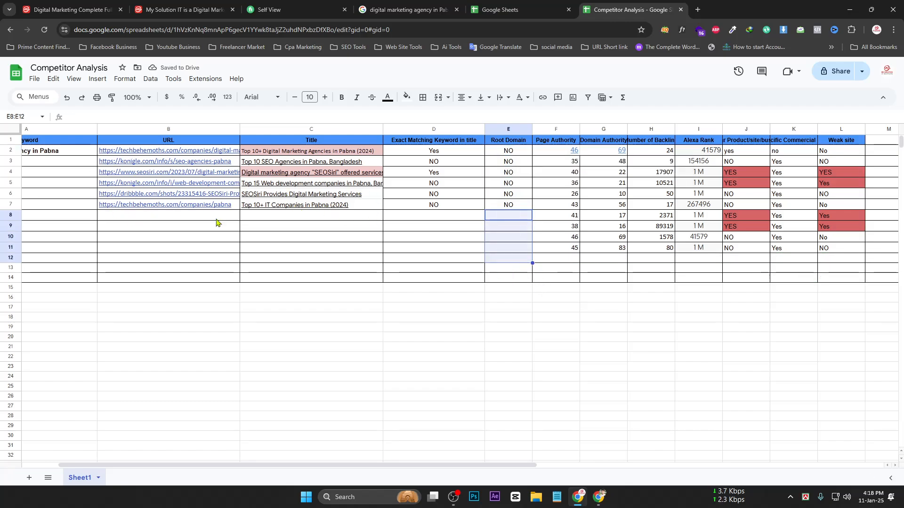
mouse_move(136, 212)
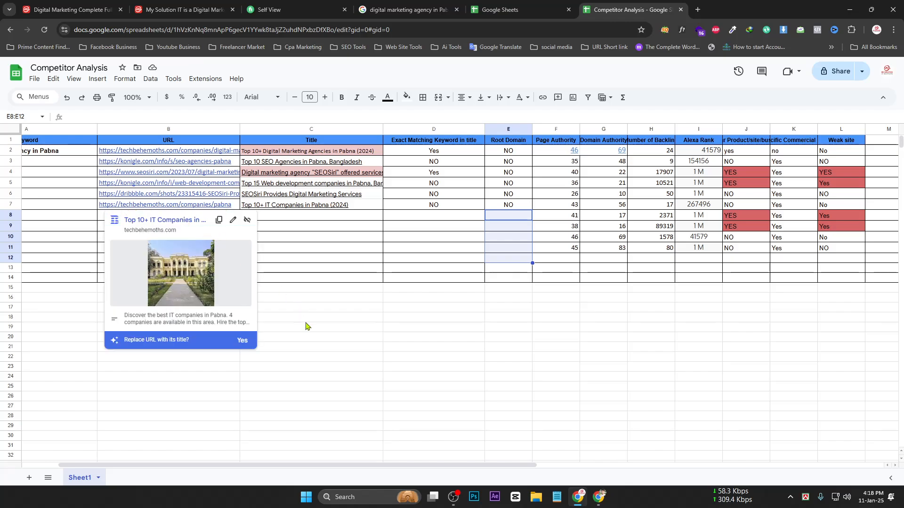
left_click(498, 338)
Narrow the keyword-match column D and the Title column C by dragging their borders left
left_click_drag(485, 130, 432, 130)
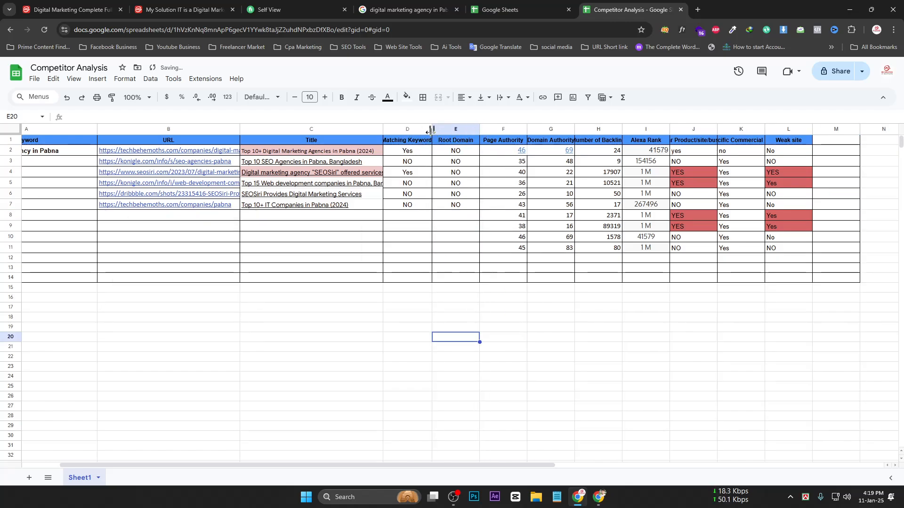
left_click_drag(383, 130, 301, 129)
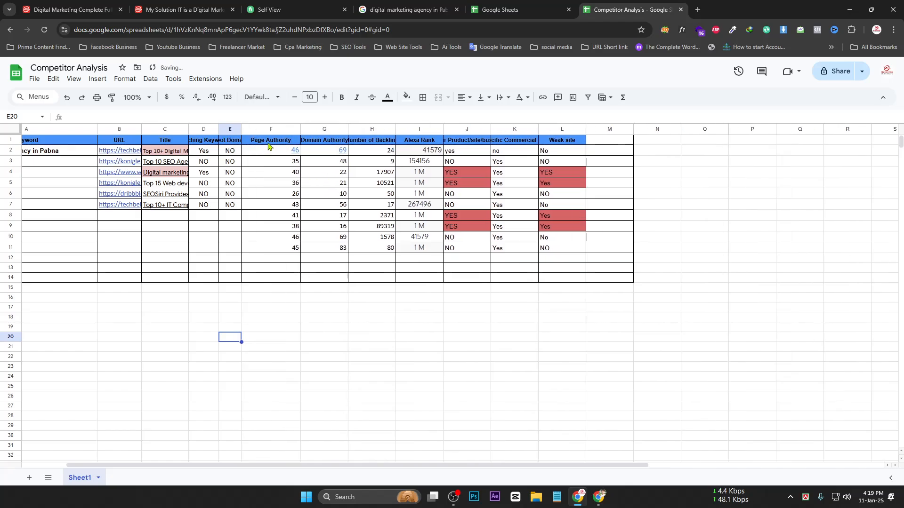
mouse_move(273, 151)
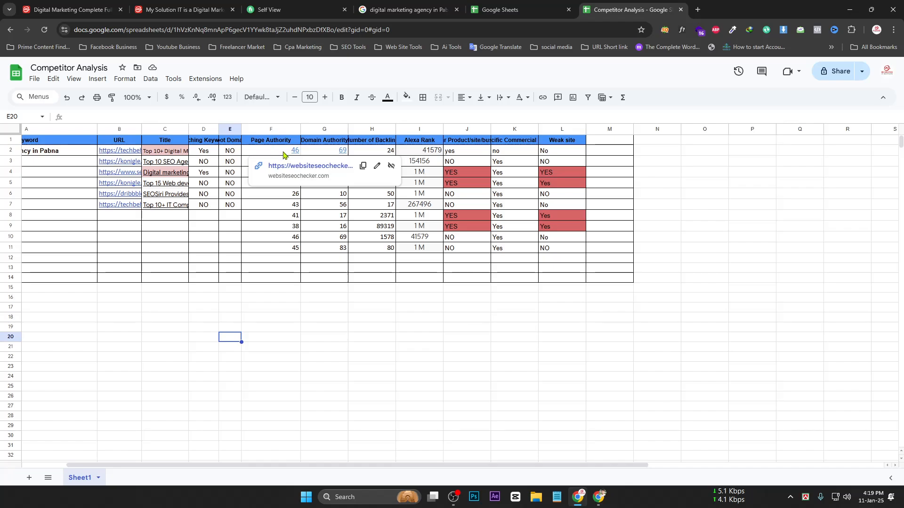
left_click(283, 154)
left_click(359, 351)
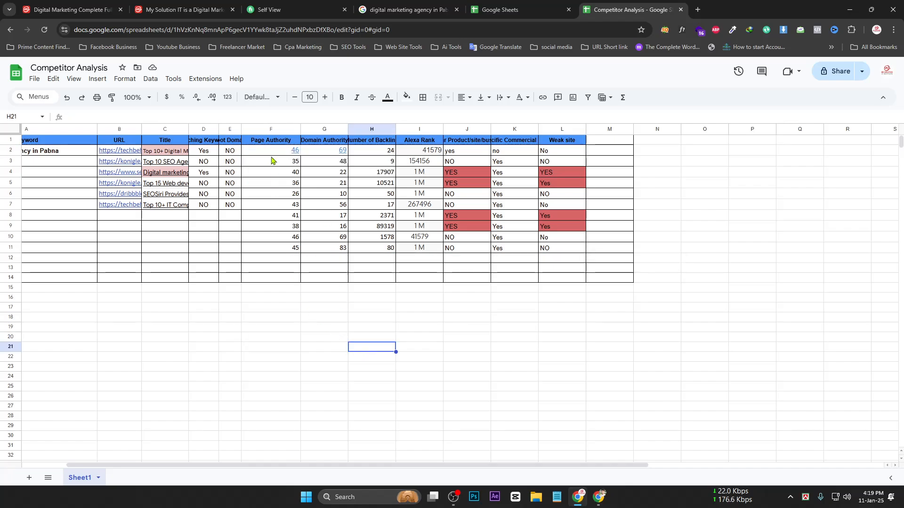
left_click_drag(270, 155, 287, 251)
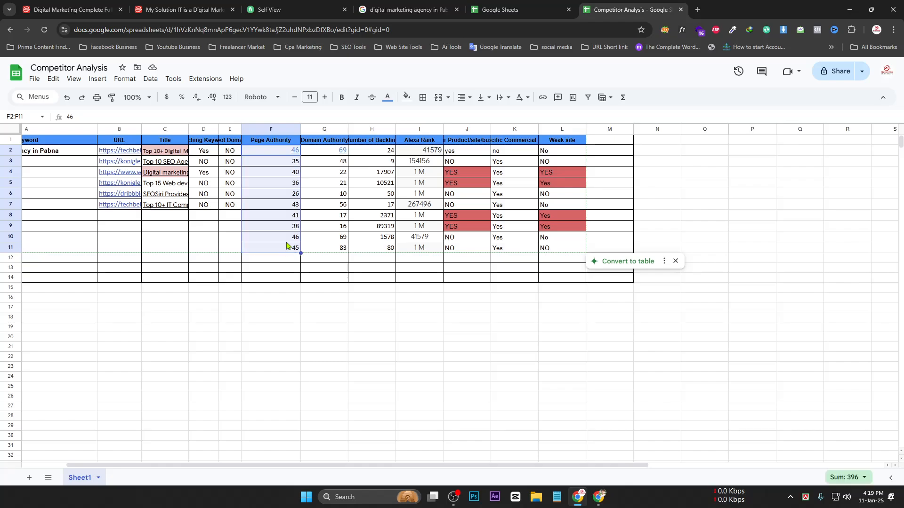
mouse_move(301, 153)
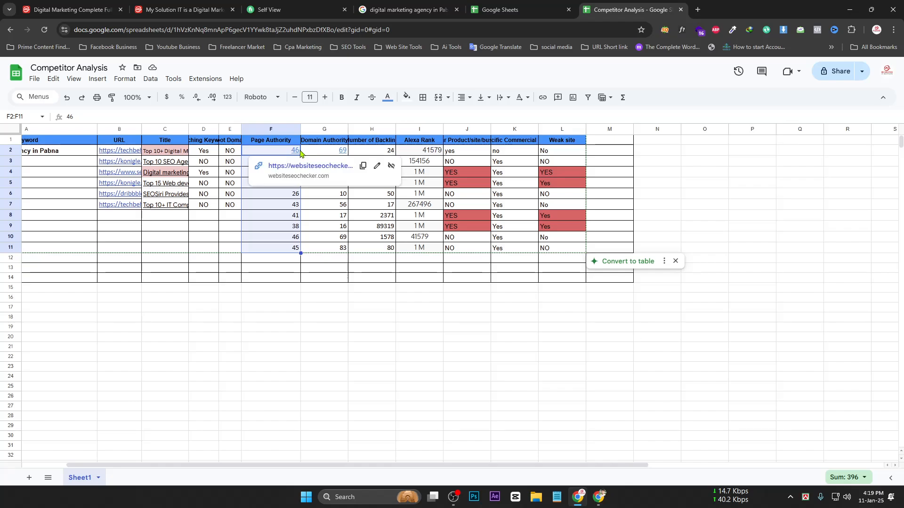
left_click(340, 151)
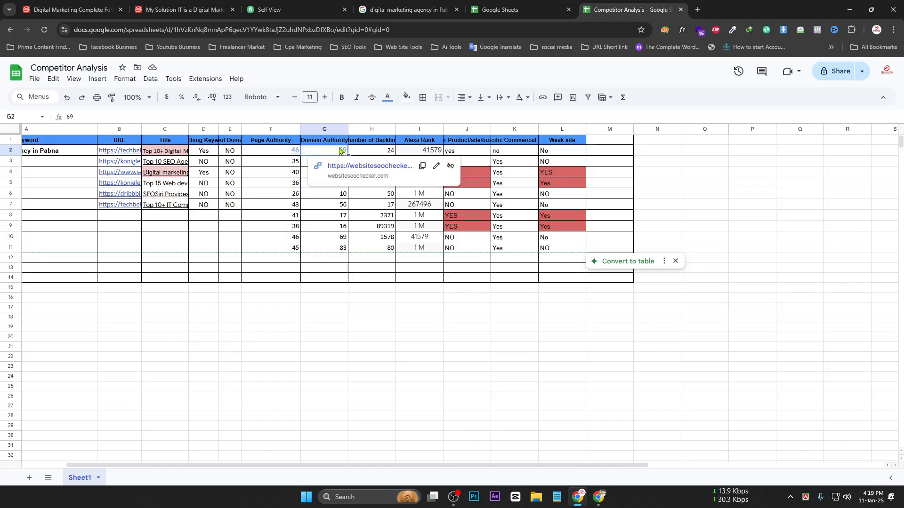
left_click(341, 252)
left_click(267, 144)
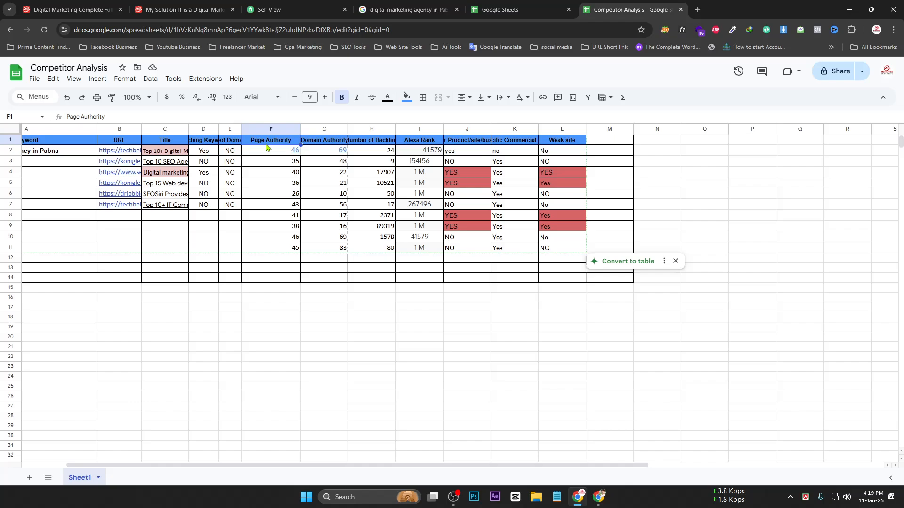
left_click(313, 143)
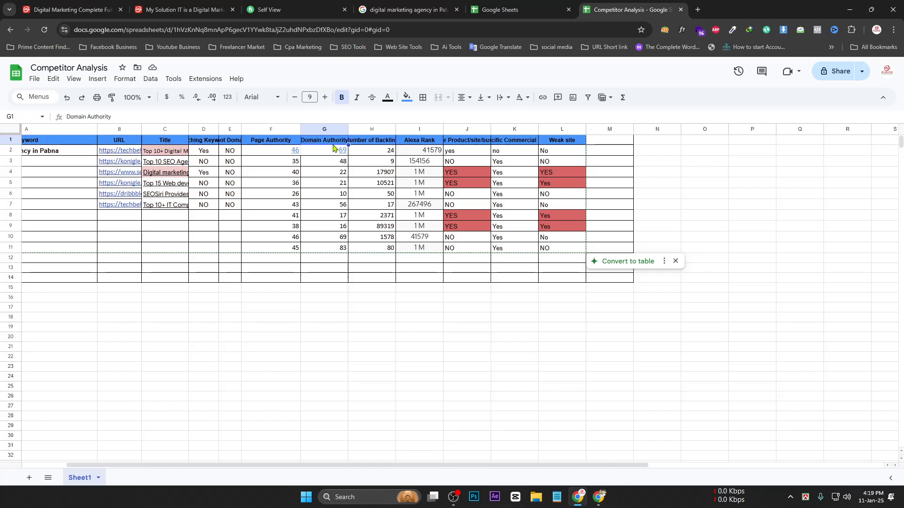
left_click(262, 141)
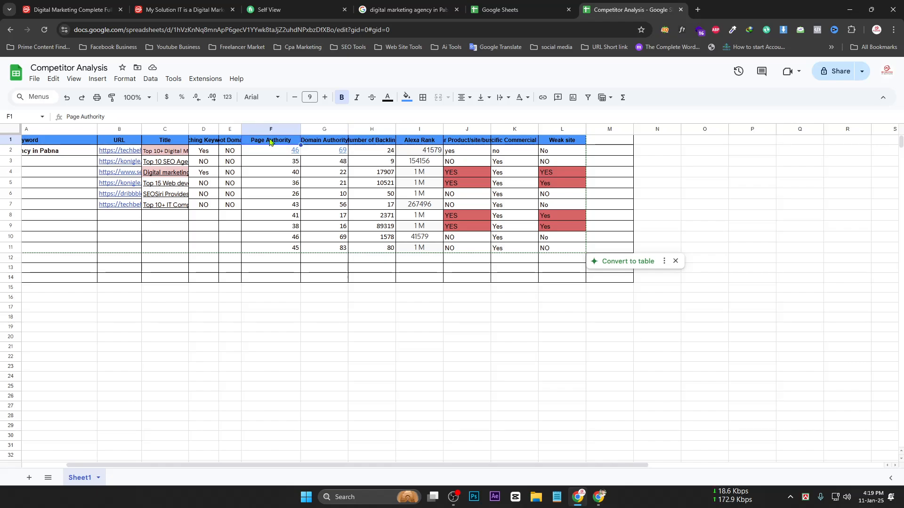
left_click(313, 144)
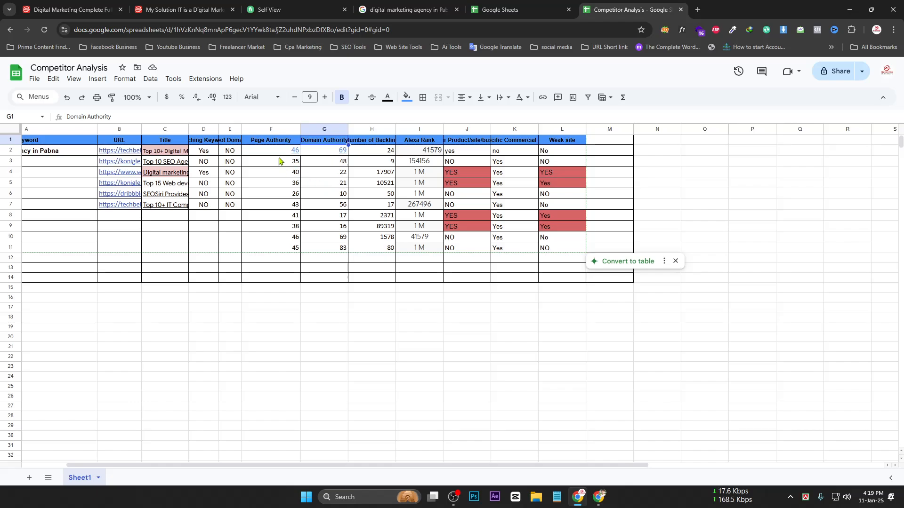
left_click_drag(280, 150, 285, 205)
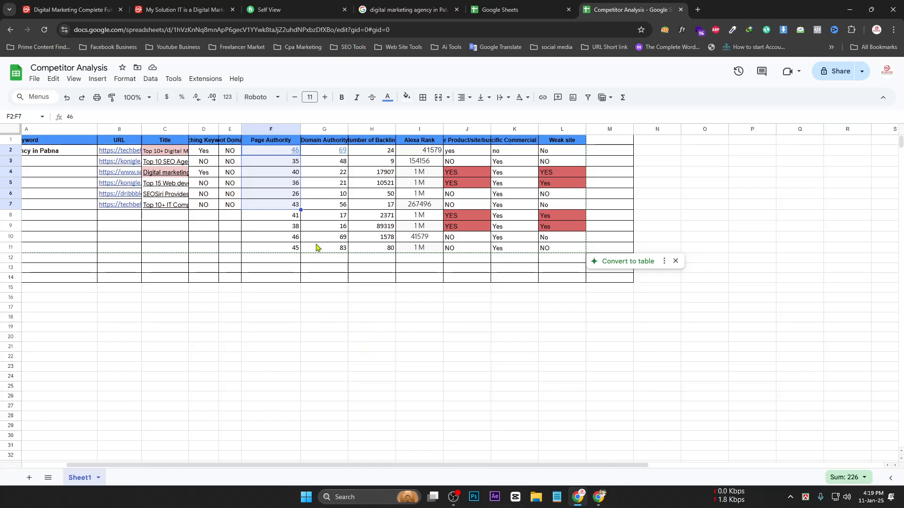
left_click(274, 156)
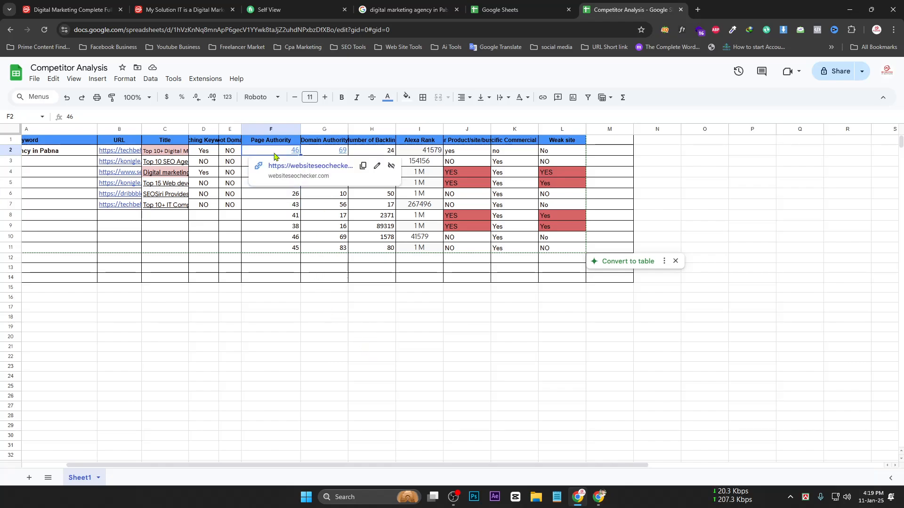
left_click_drag(274, 155, 281, 207)
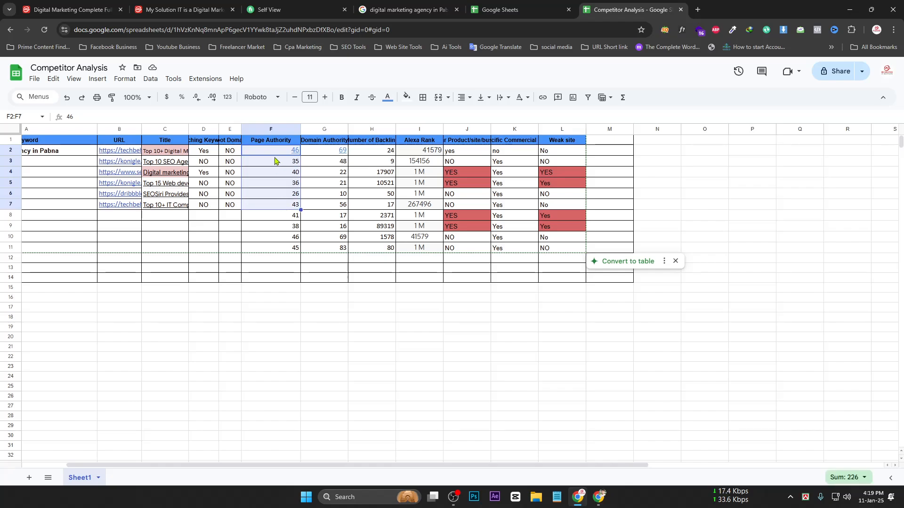
left_click(333, 151)
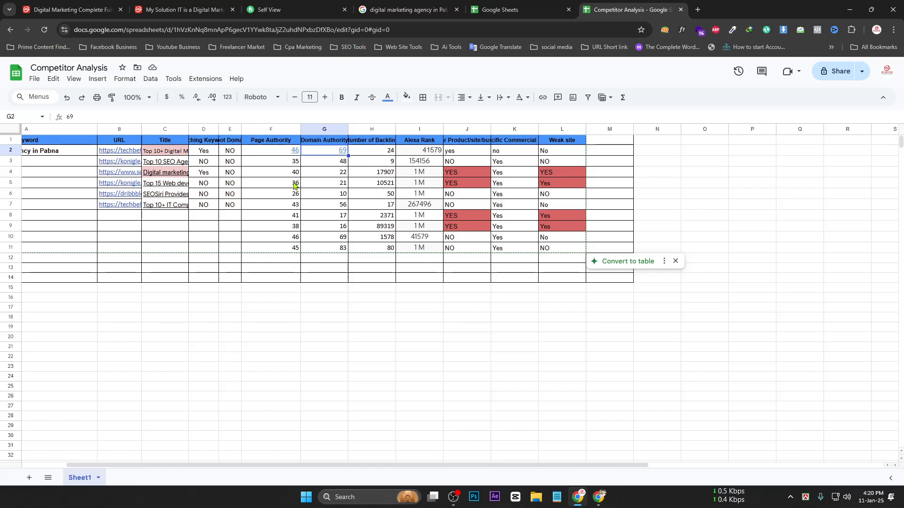
left_click_drag(293, 185, 293, 209)
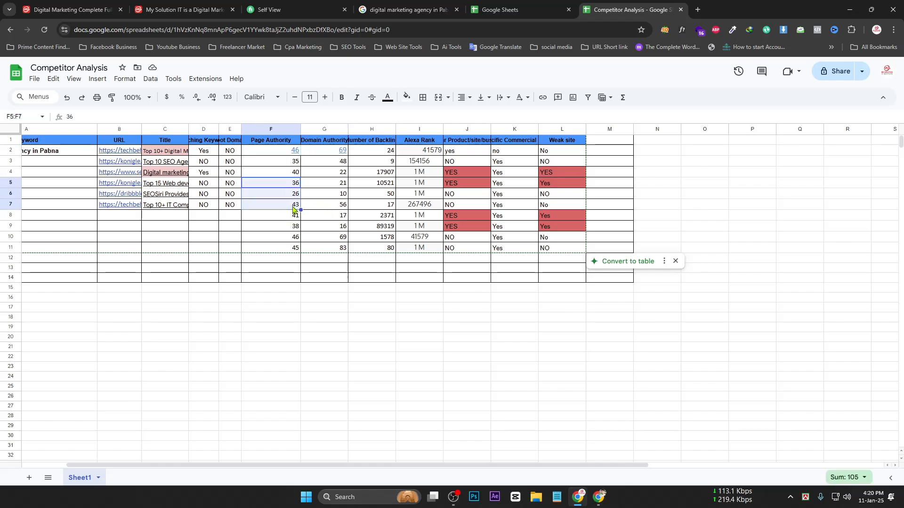
left_click(344, 152)
key("Left")
key("Up")
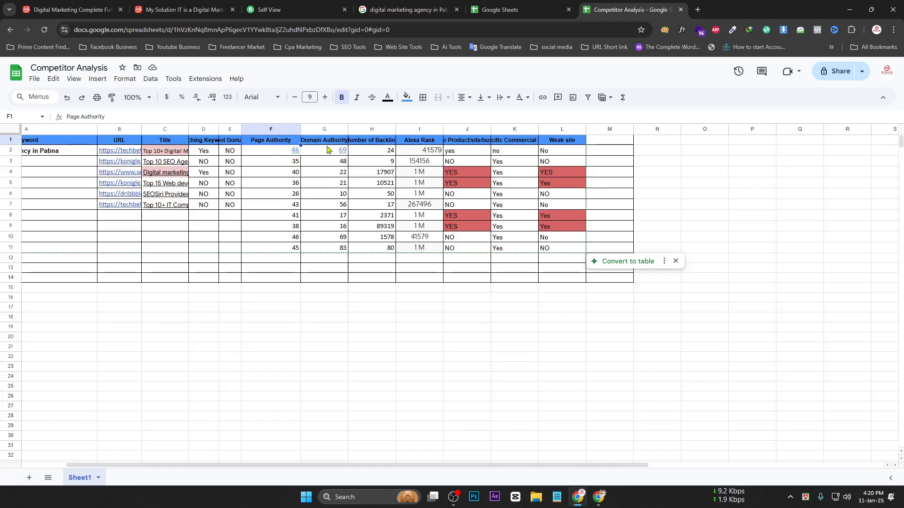
key("Right")
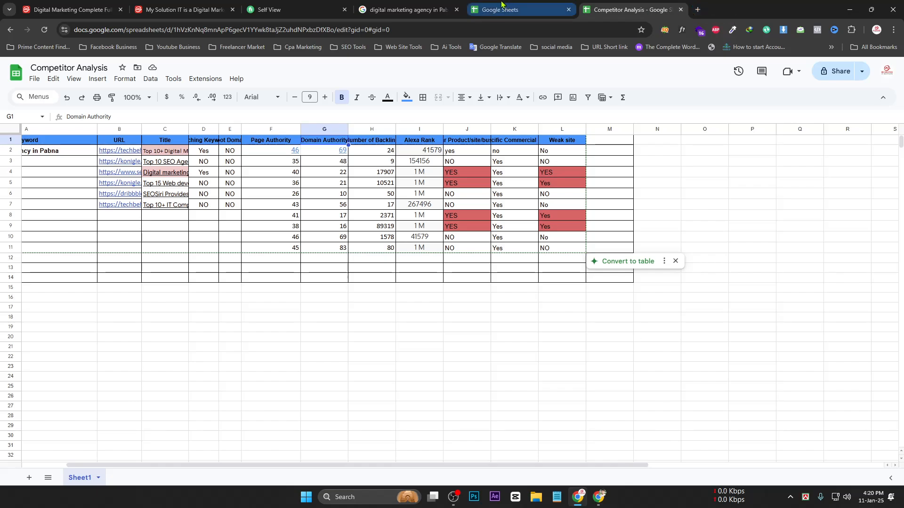
Open the TechBehemoths and Konigle search results in new tabs and view the TechBehemoths page
left_click(427, 5)
scroll(432, 176, "up", 8)
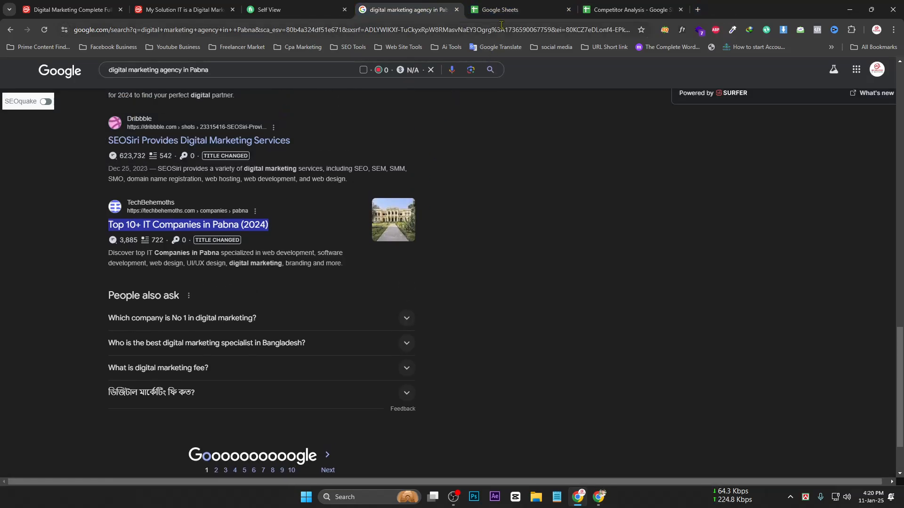
scroll(147, 281, "up", 10)
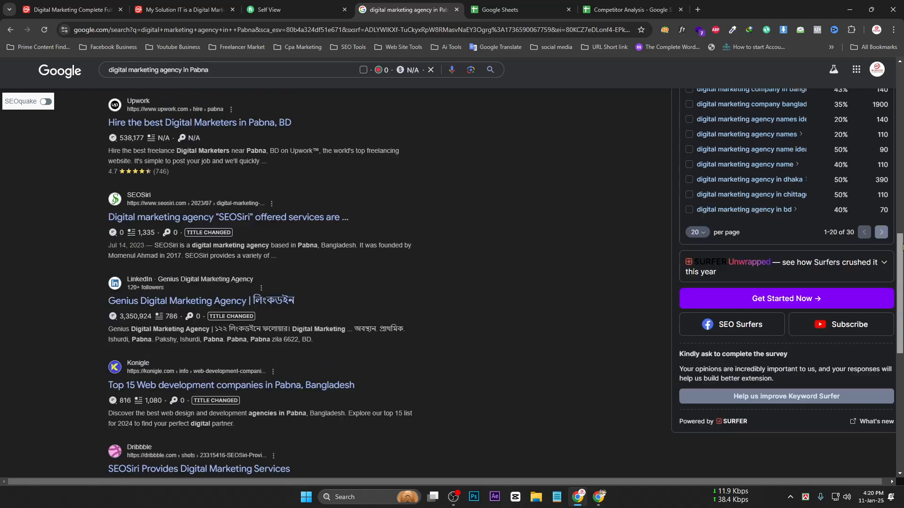
scroll(147, 281, "down", 4)
middle_click(156, 273)
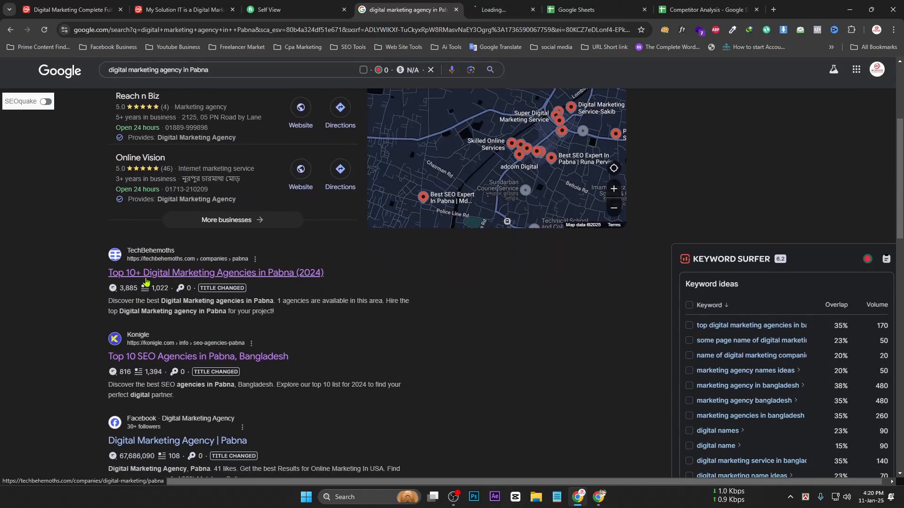
middle_click(167, 356)
left_click(429, 7)
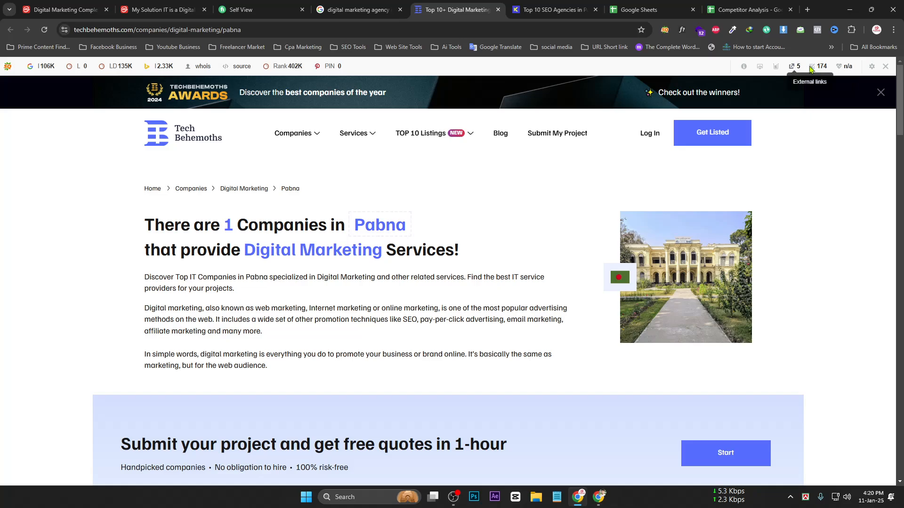
Move the SEObar to bottom horizontal, browse SEOquake's backlinks and traffic tabs, then run DIAGNOSIS
left_click(871, 66)
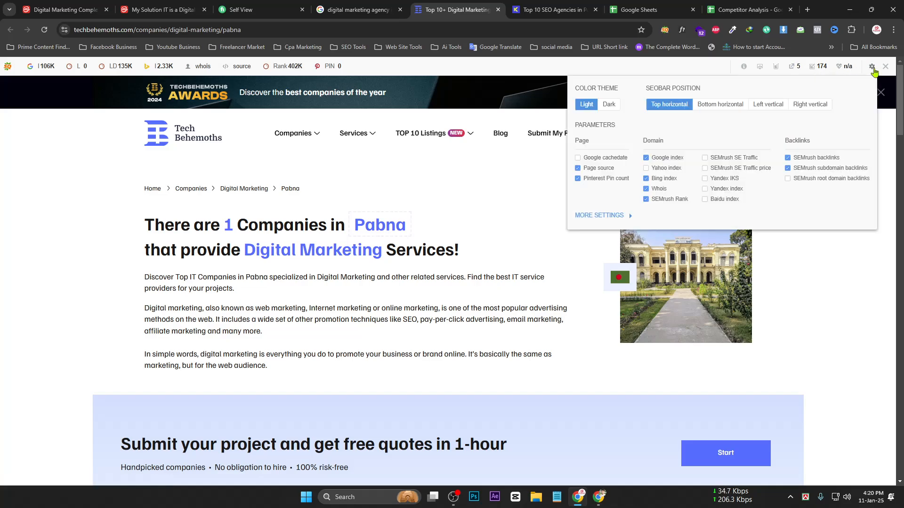
left_click(736, 109)
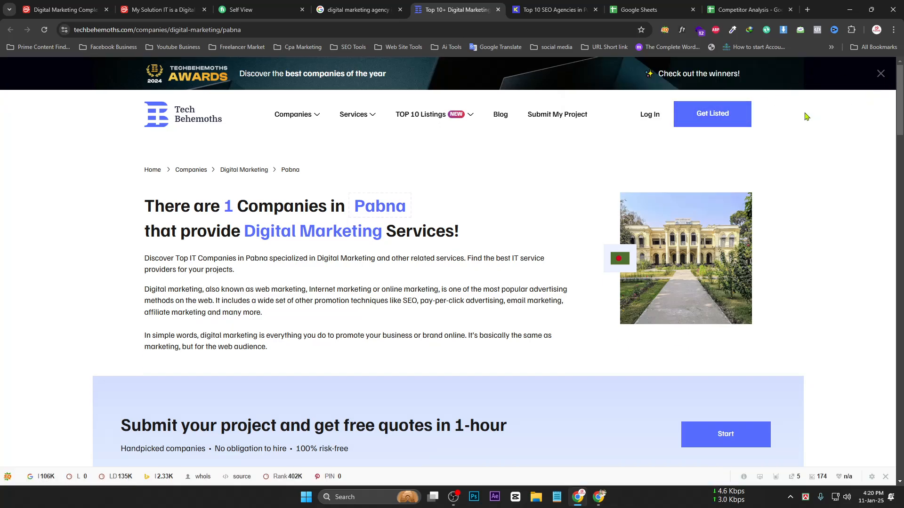
left_click(664, 30)
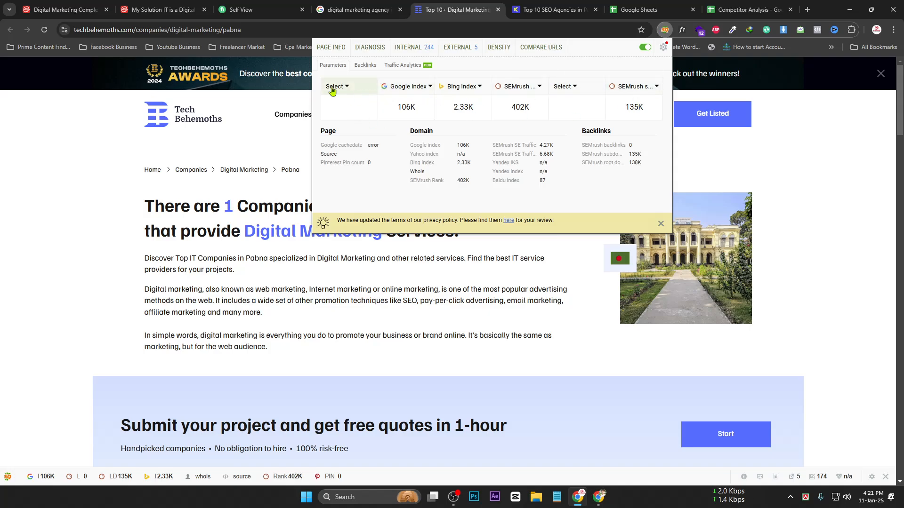
left_click(367, 70)
left_click(398, 70)
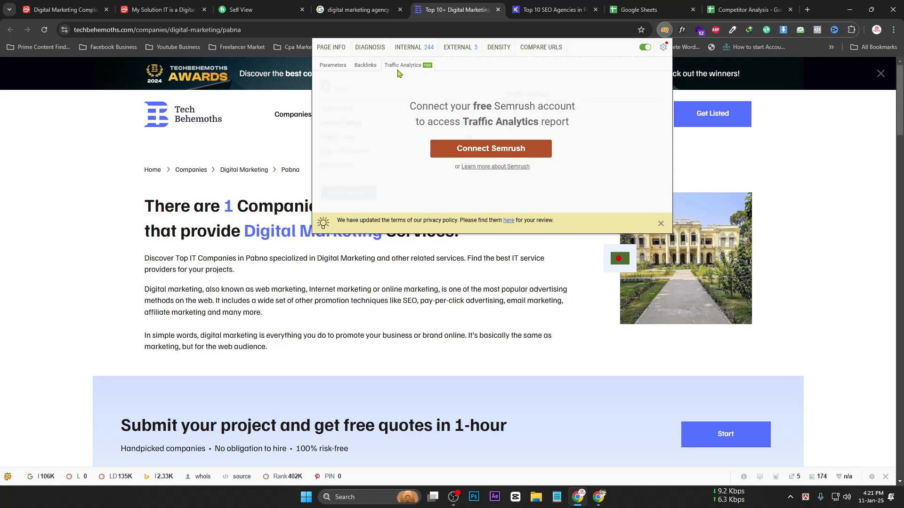
left_click(333, 67)
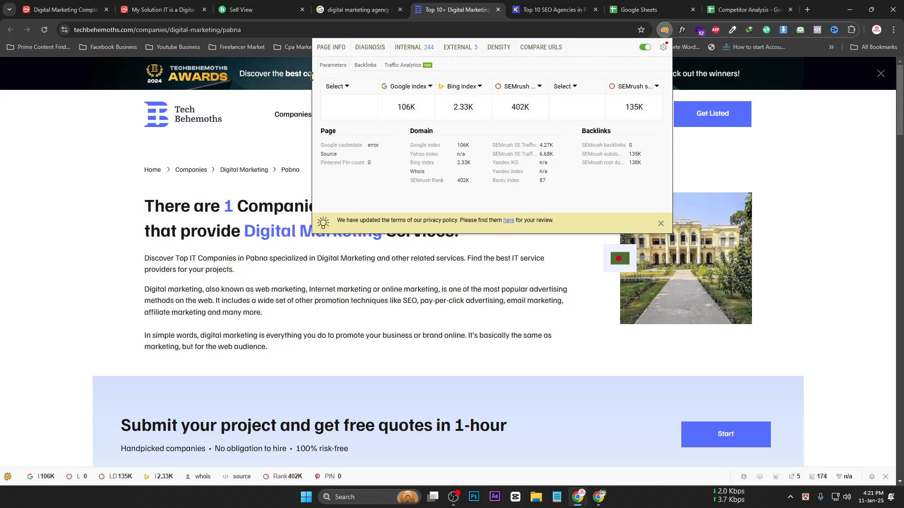
left_click(369, 48)
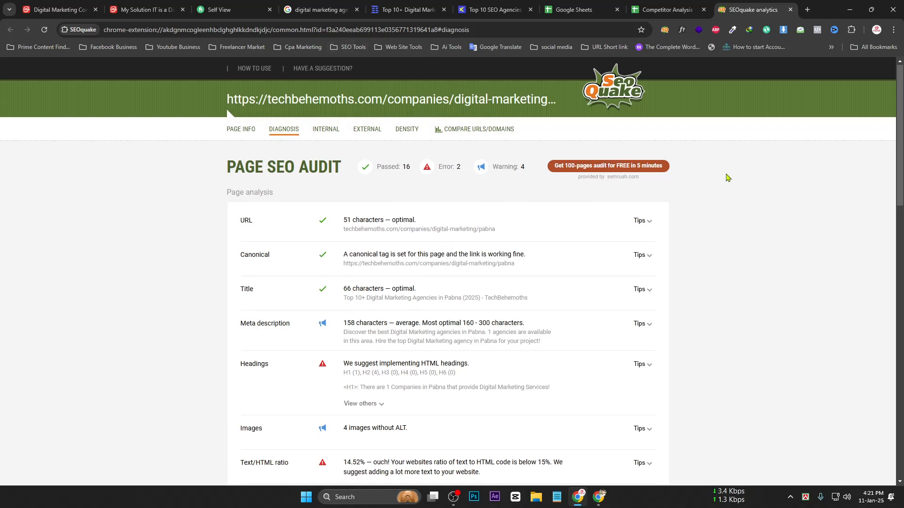
Scroll through the Page SEO Audit results, then close the SEOquake audit tab
scroll(725, 176, "down", 2)
scroll(726, 176, "down", 1)
scroll(725, 176, "down", 3)
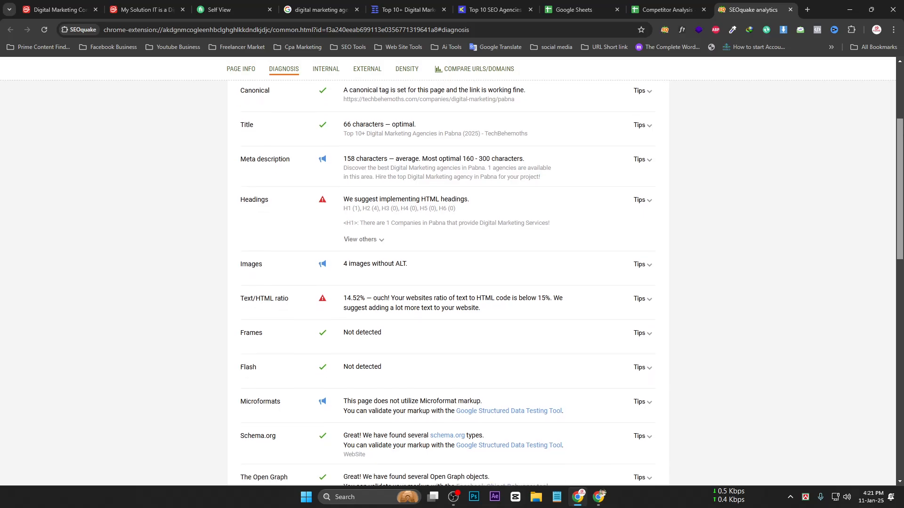
scroll(888, 381, "down", 9)
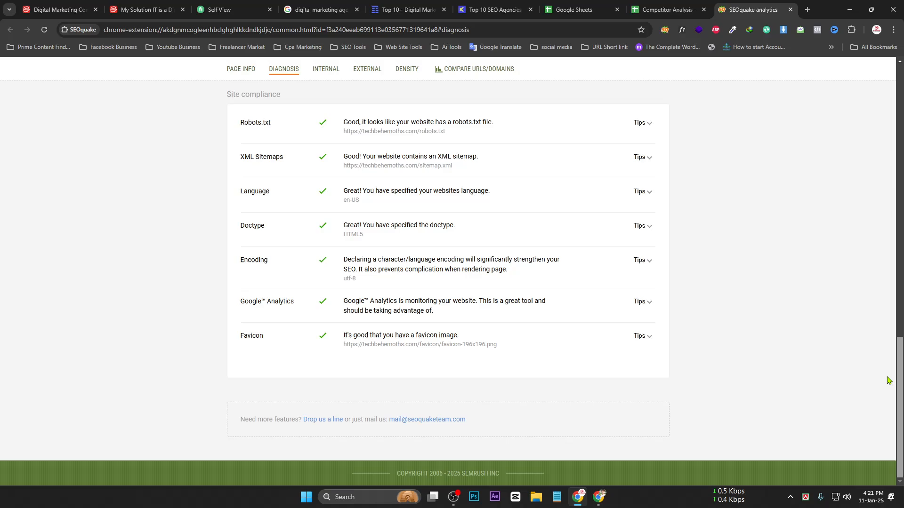
scroll(762, 221, "up", 15)
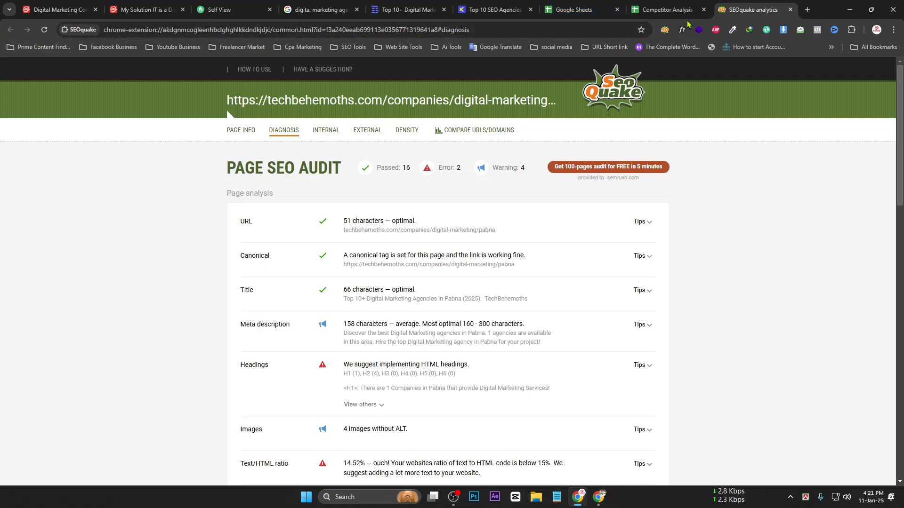
left_click(791, 10)
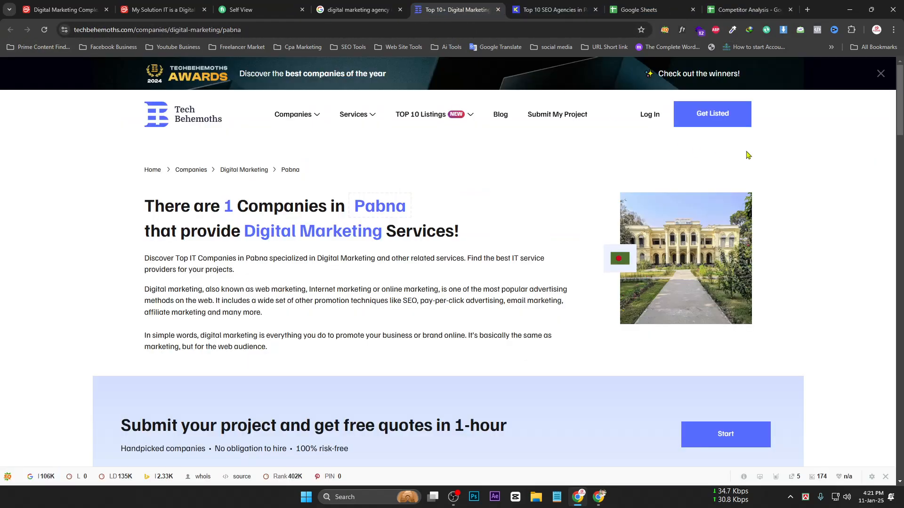
Reload the TechBehemoths page and review SEOquake's Backlinks, Traffic Analytics and Parameters panels, then close it
left_click(44, 30)
left_click(663, 30)
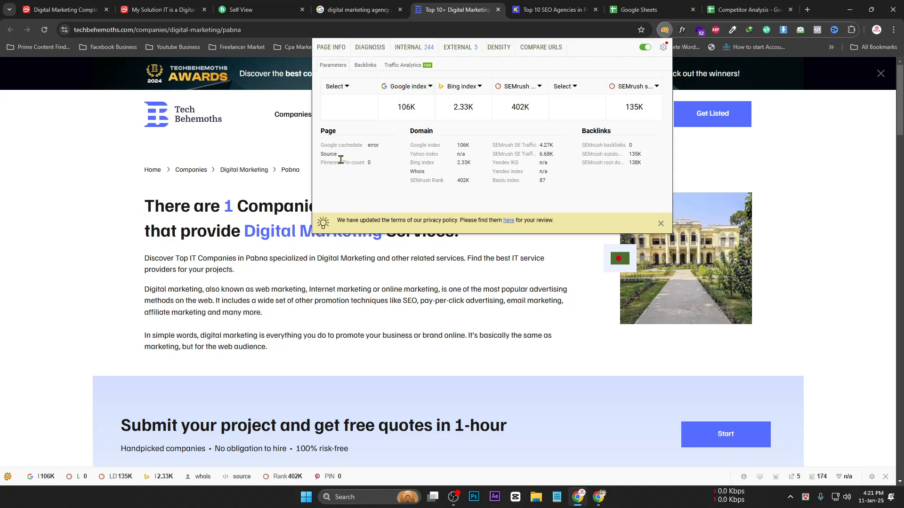
left_click(372, 67)
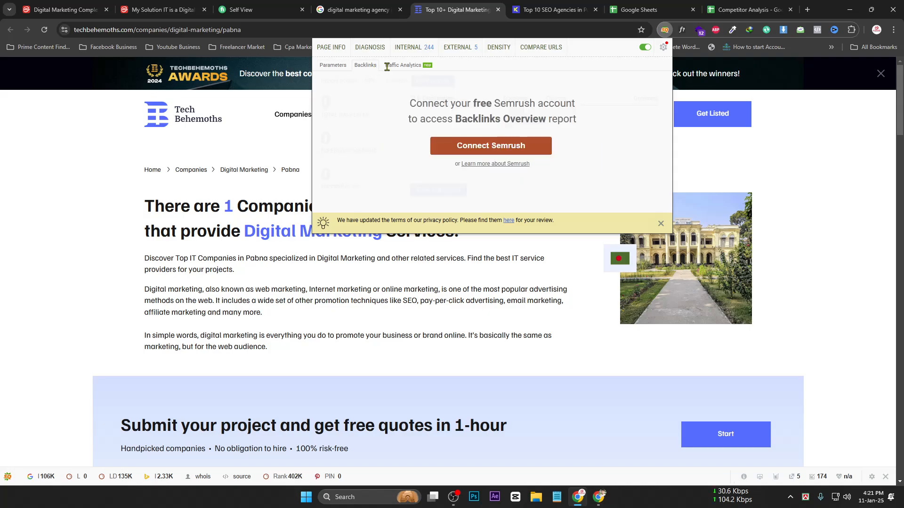
left_click(393, 68)
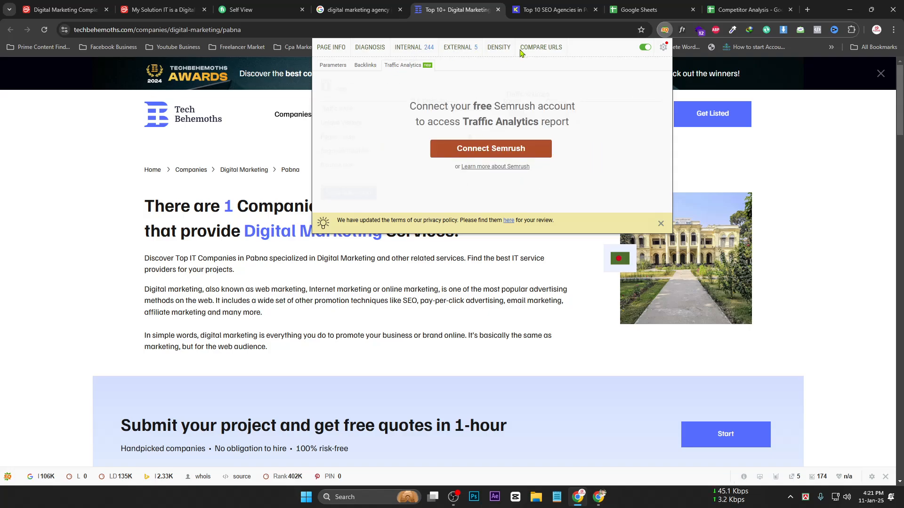
left_click(321, 67)
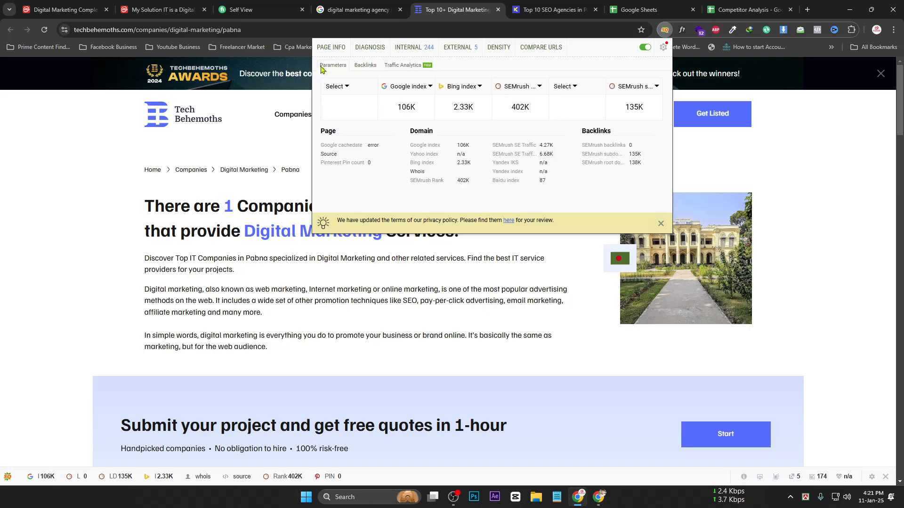
left_click(843, 153)
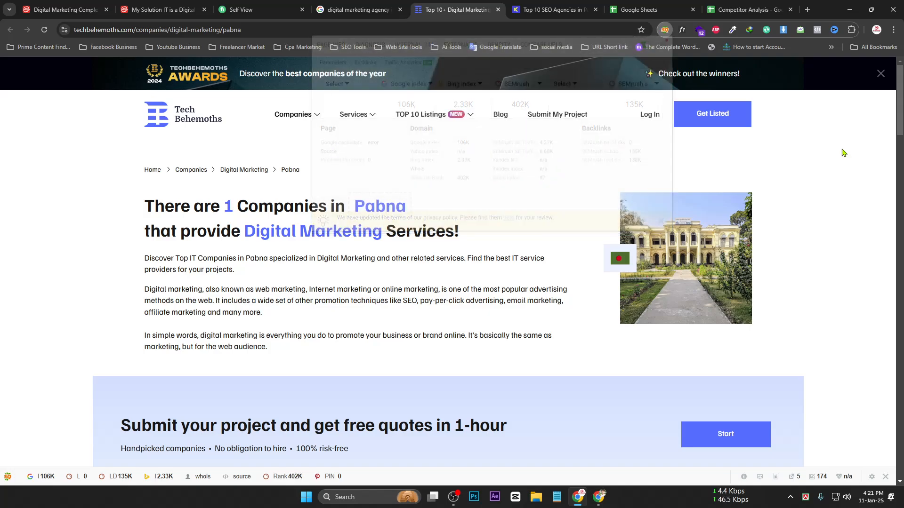
left_click(666, 30)
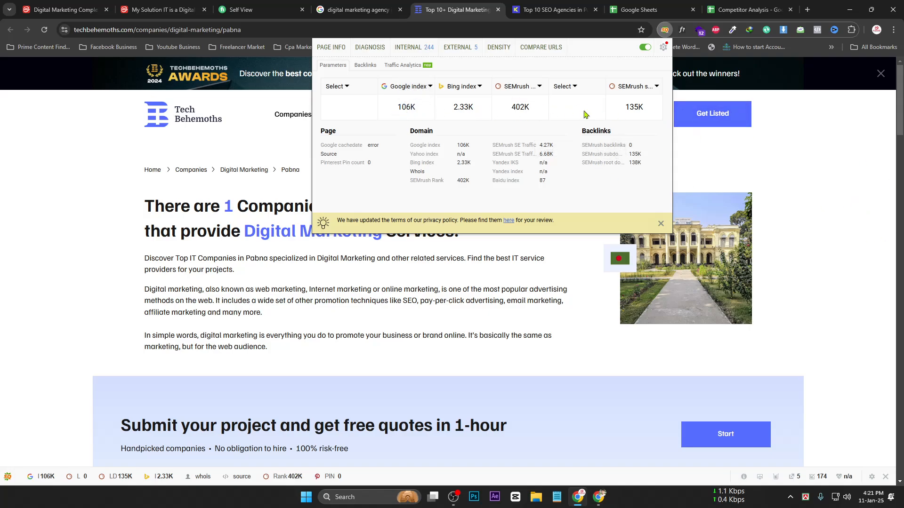
left_click(893, 170)
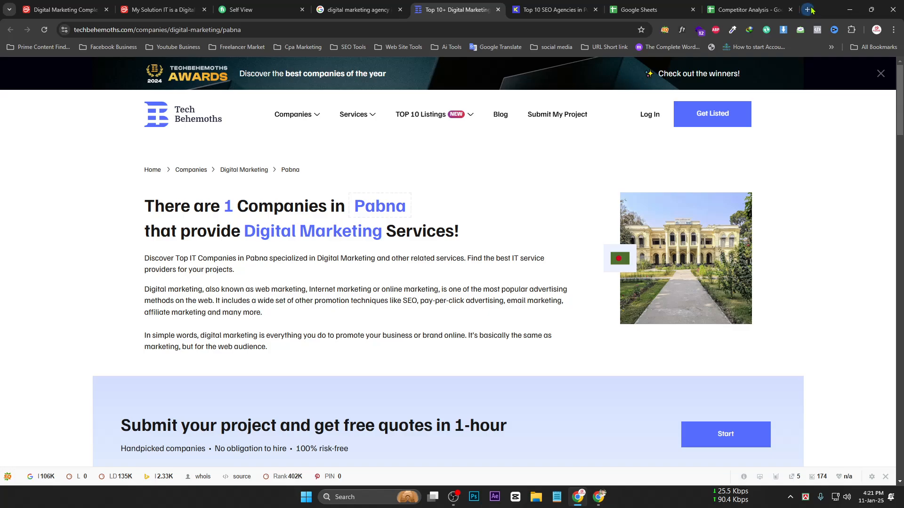
Open the Moz Pro bookmark from the SEO Tools folder in a new tab, then switch Chrome profiles
left_click(808, 10)
left_click(350, 47)
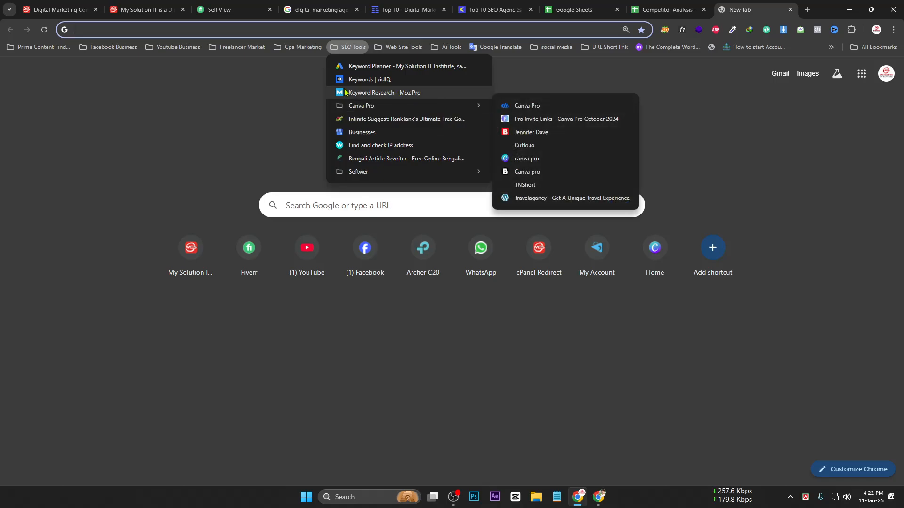
left_click(370, 94)
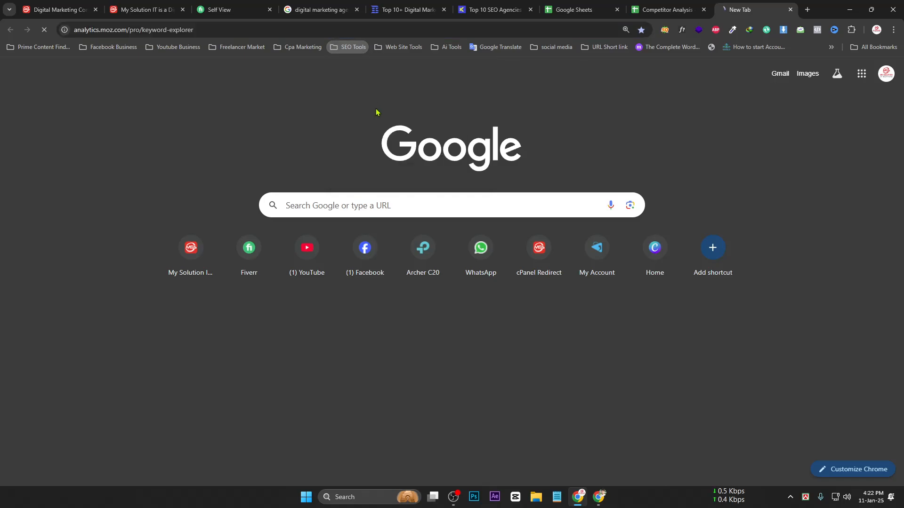
left_click(647, 4)
key("ctrl+Tab")
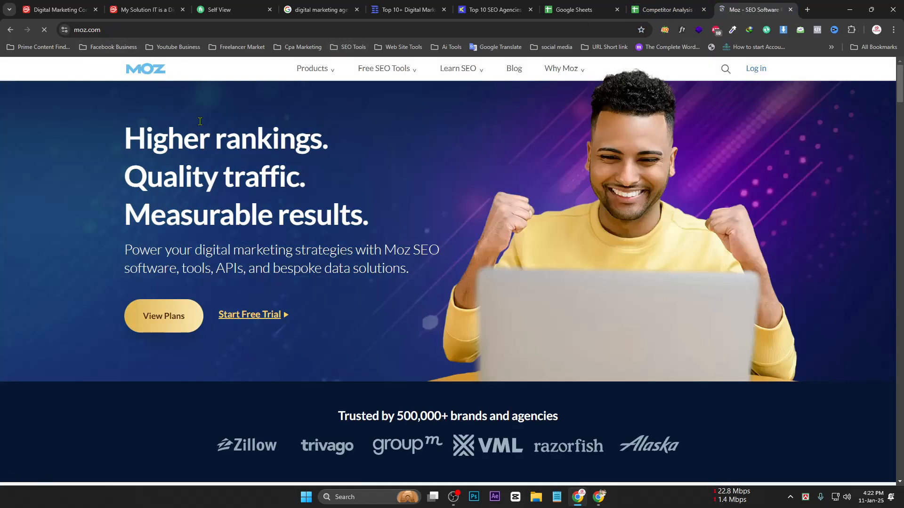
left_click(876, 30)
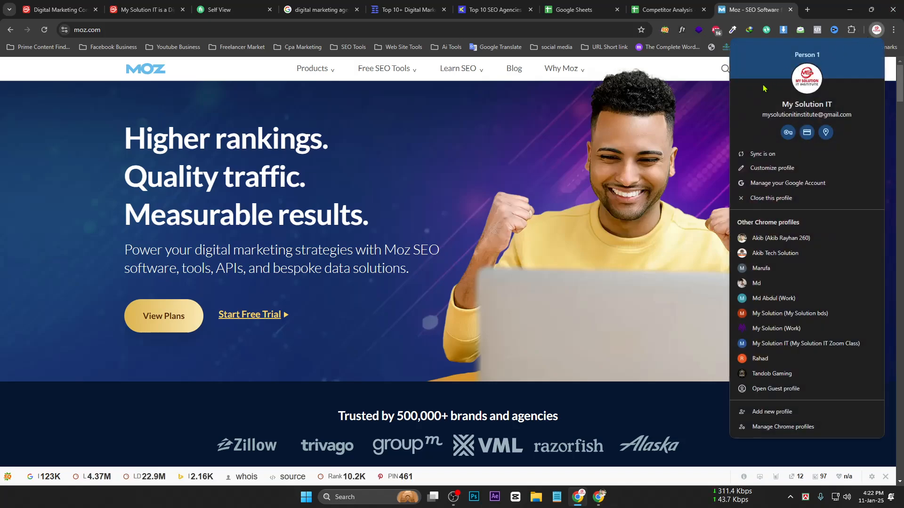
left_click(775, 236)
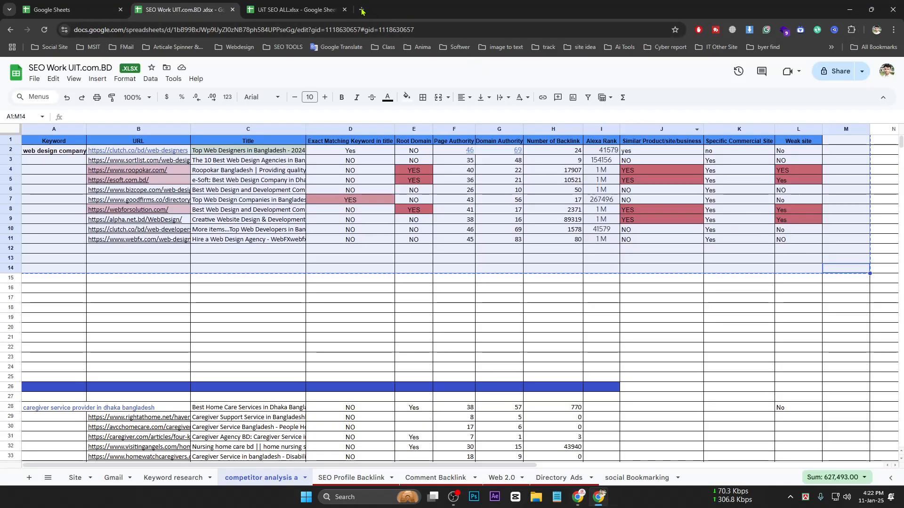
Search 'digital marketing agency in Pabna' in a new tab, copying the query from the other window
key("ctrl+t")
left_click(488, 31)
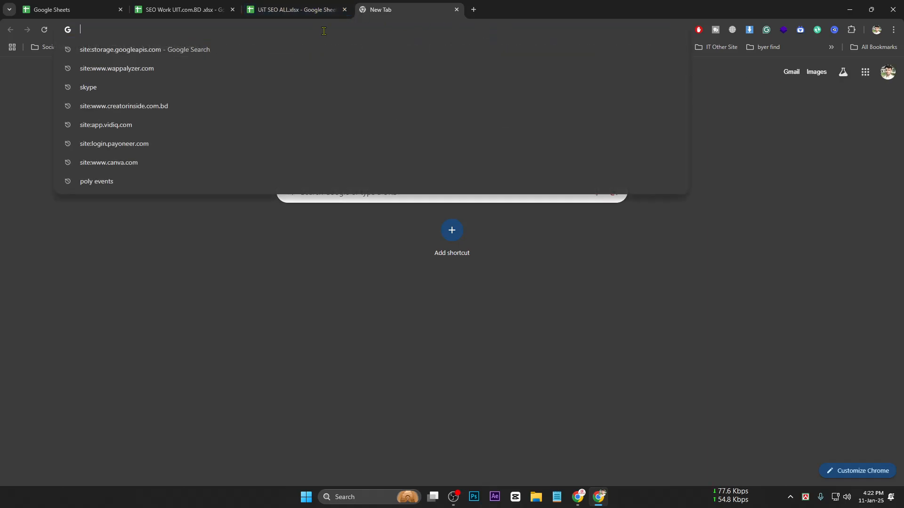
type("Yes")
key("BackSpace")
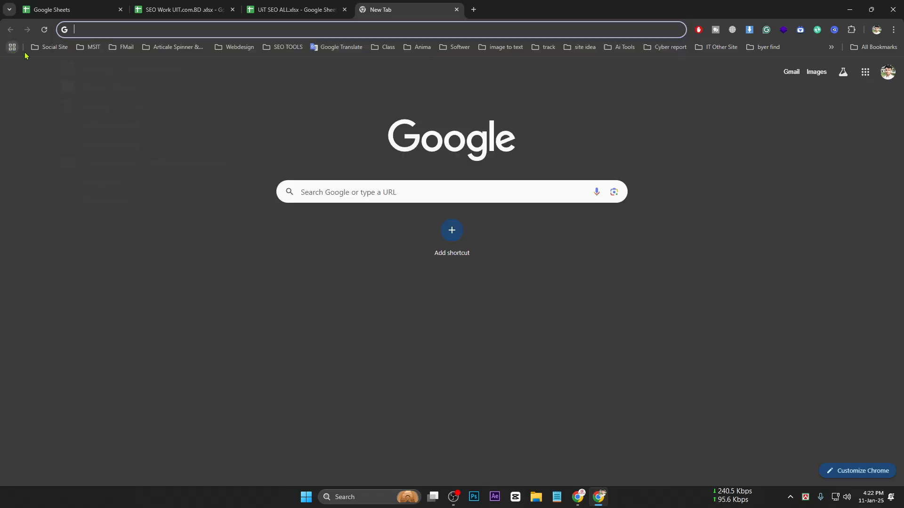
left_click(600, 497)
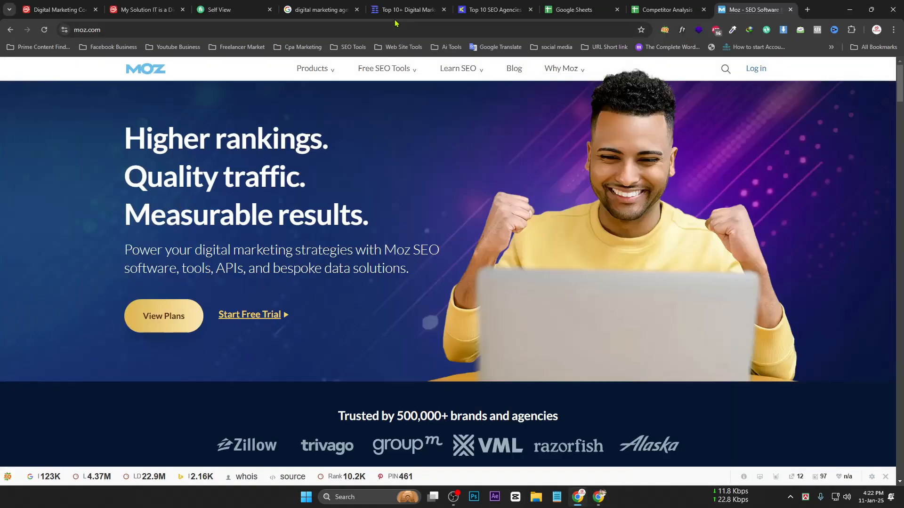
left_click(321, 9)
left_click_drag(210, 70, 1, 73)
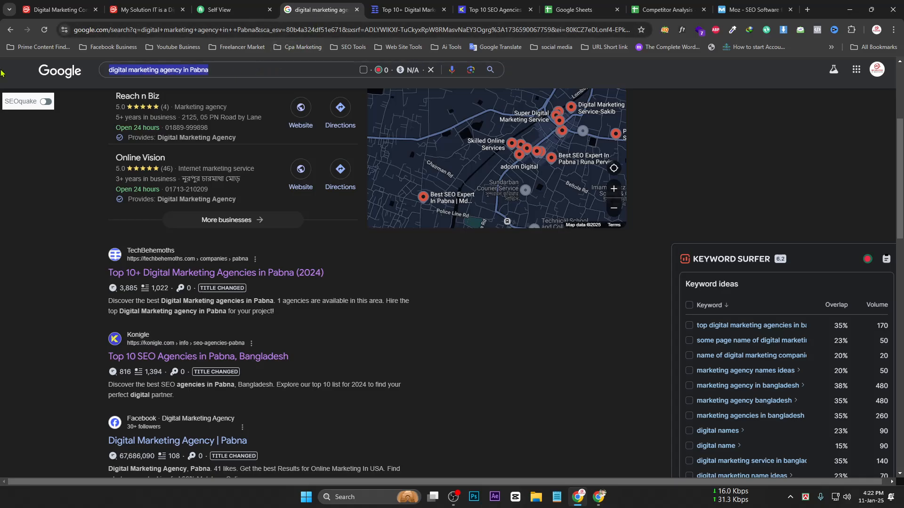
key("ctrl+c")
key("alt+Tab")
key("ctrl+v")
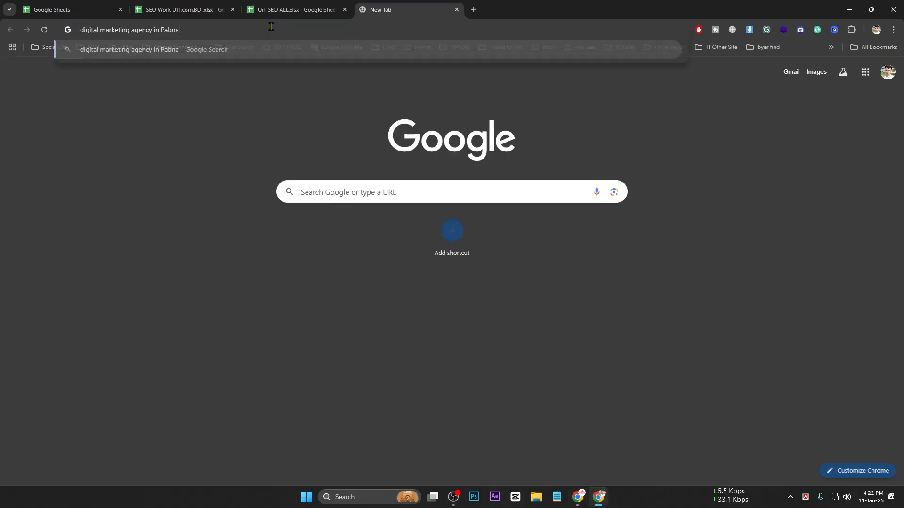
key("Return")
Open the Konigle 'Top 10 SEO Agencies in Pabna, Bangladesh' result
scroll(208, 312, "down", 4)
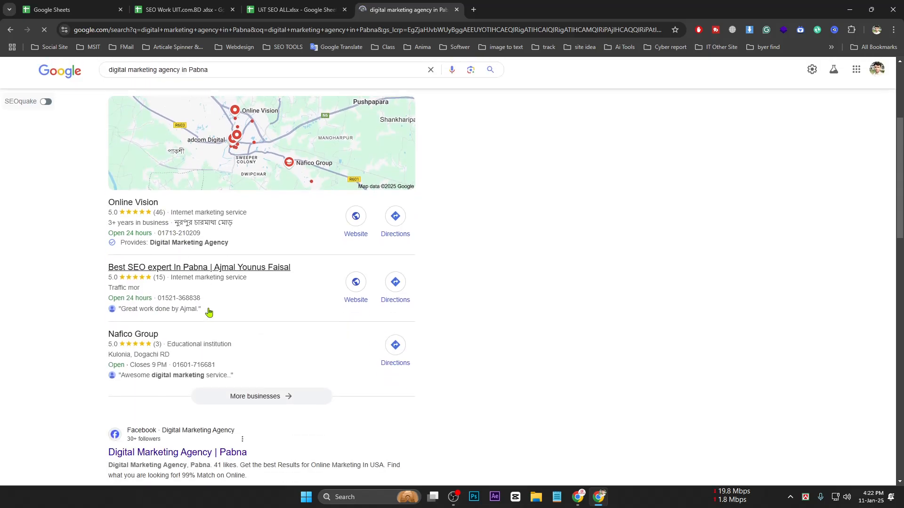
scroll(208, 312, "down", 5)
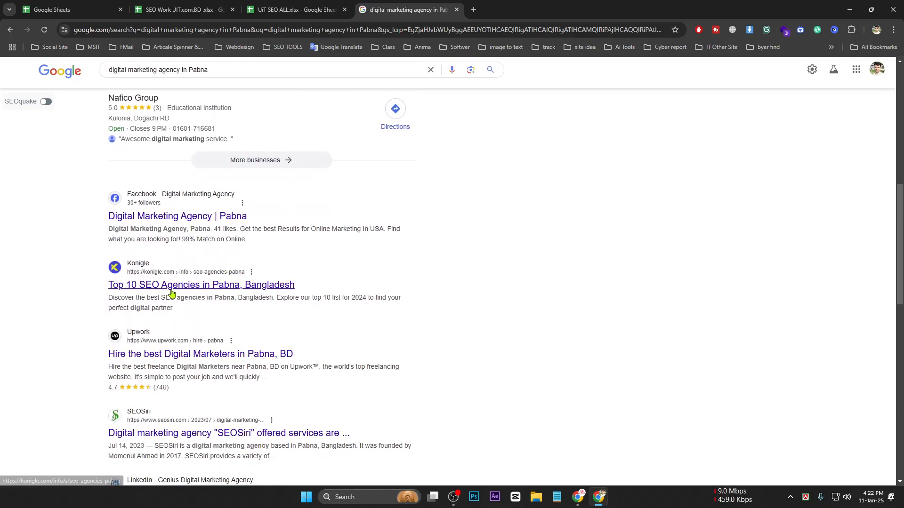
left_click(171, 288)
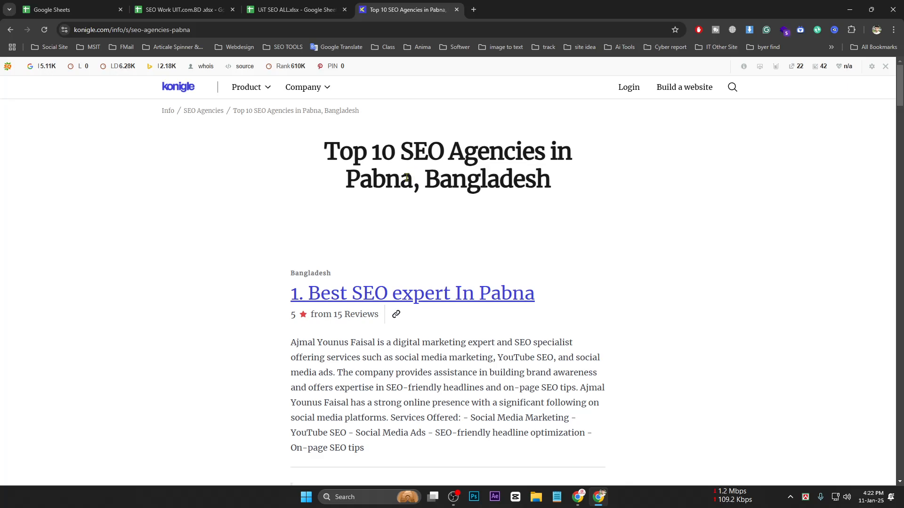
Hide the SEObar for the Konigle site only
left_click(886, 67)
left_click(748, 107)
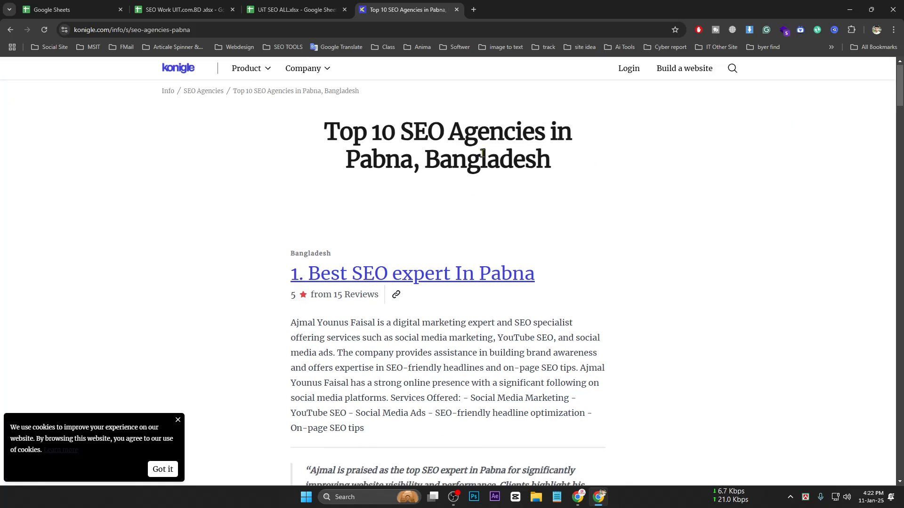
scroll(748, 107, "down", 6)
scroll(514, 49, "up", 1)
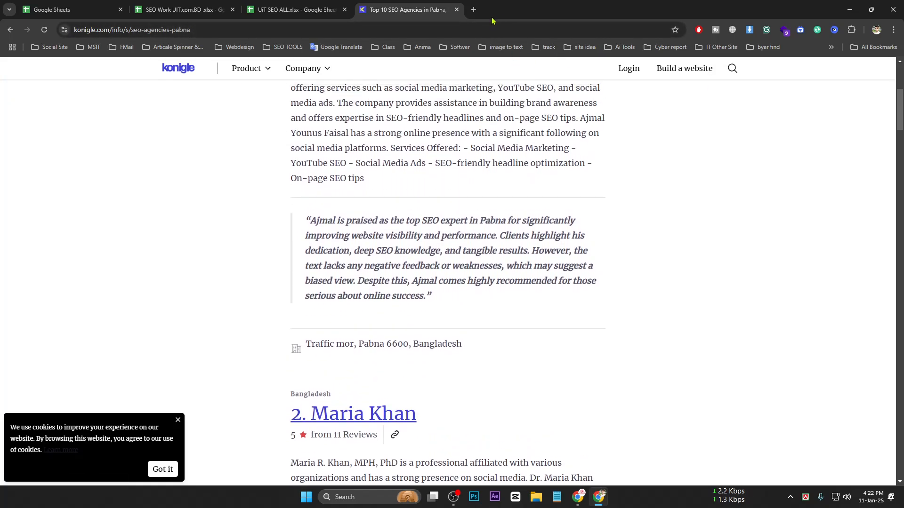
In a new tab, go to moz.com/tools and then the Moz homepage
left_click(472, 9)
left_click(475, 28)
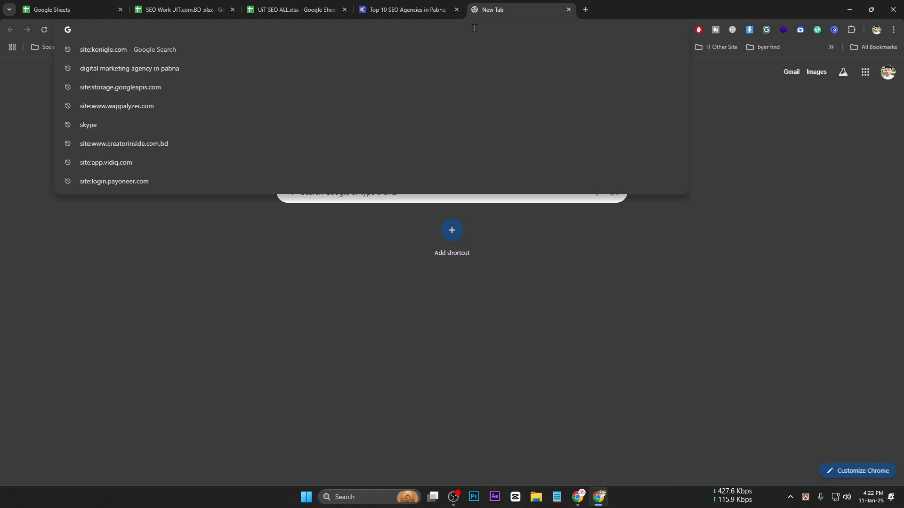
type("moz")
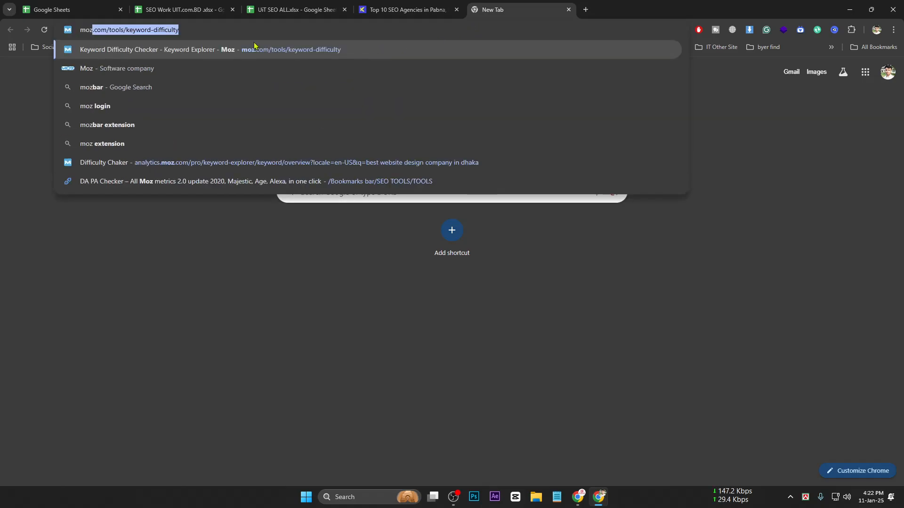
left_click(213, 30)
left_click_drag(214, 29, 136, 29)
key("BackSpace")
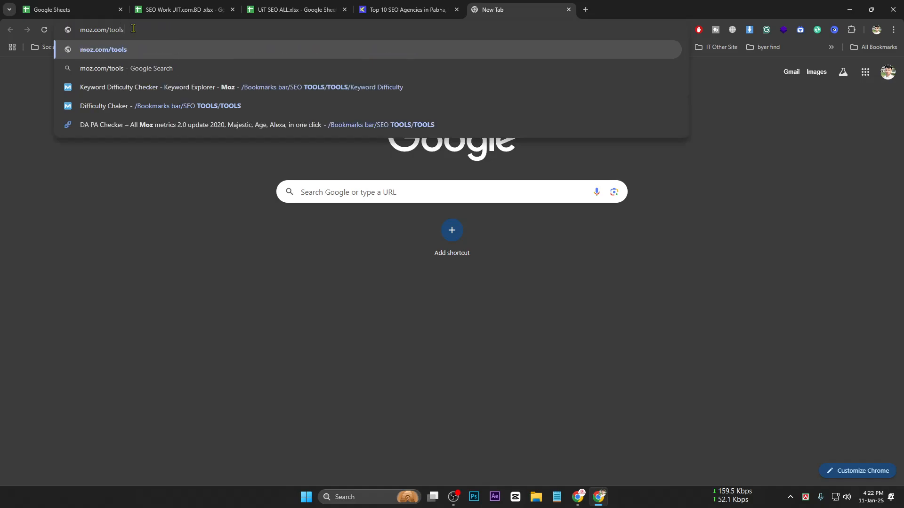
left_click(198, 48)
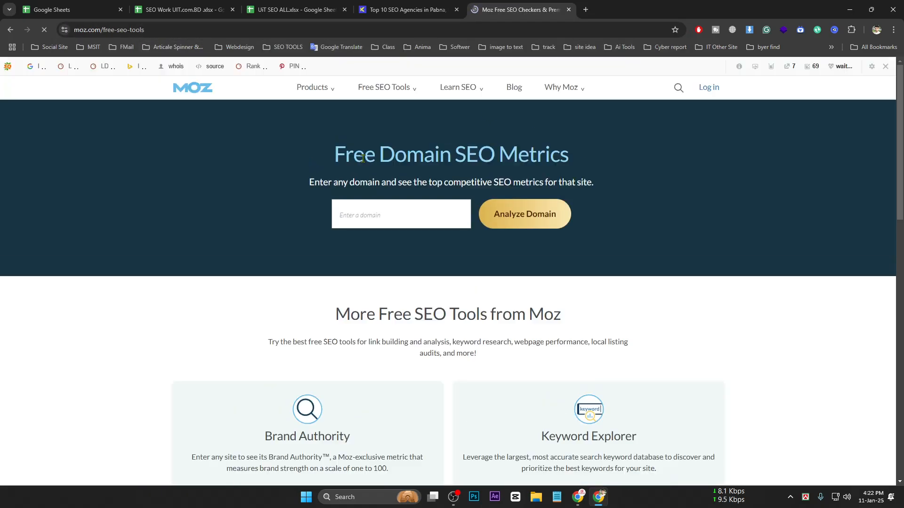
left_click(181, 92)
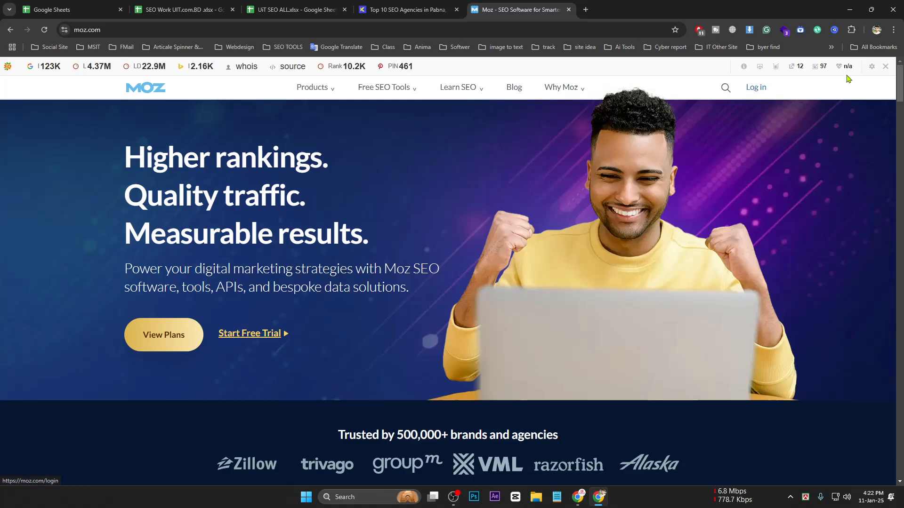
Hide the SEObar on moz.com only and open the Moz login page
left_click(885, 68)
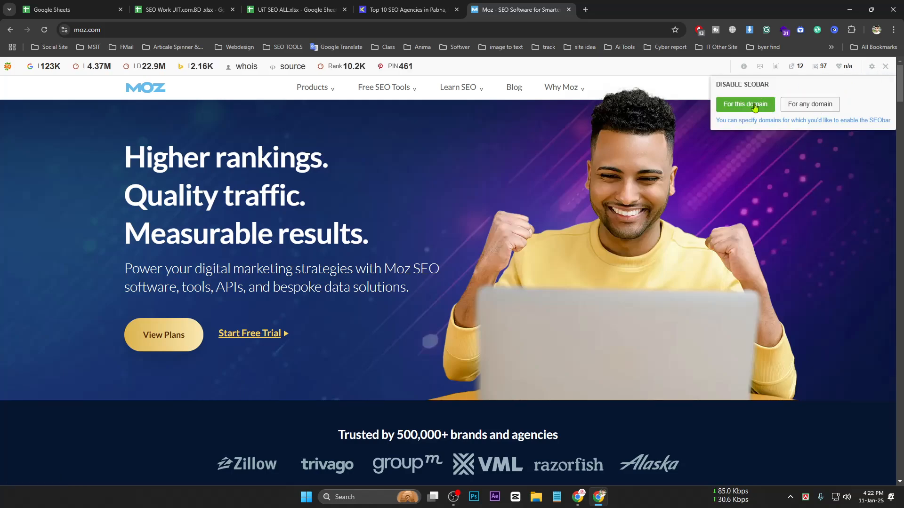
left_click(646, 160)
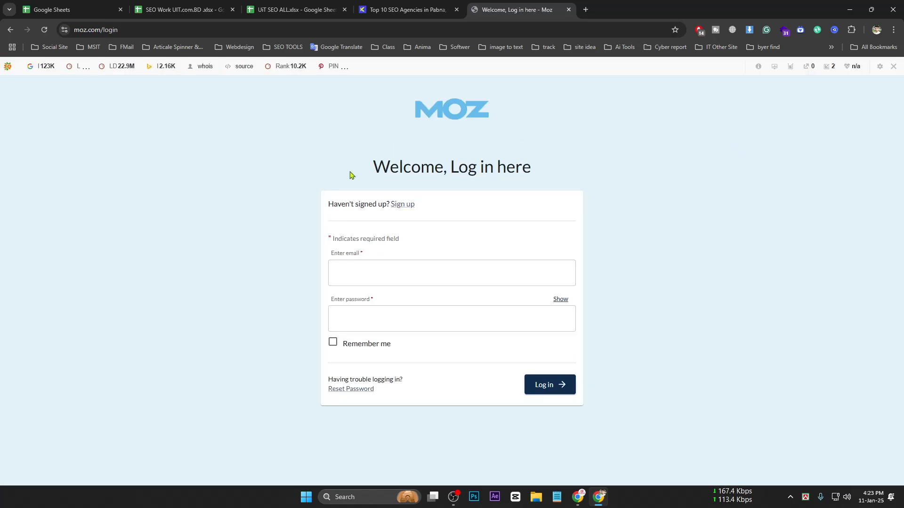
left_click(374, 272)
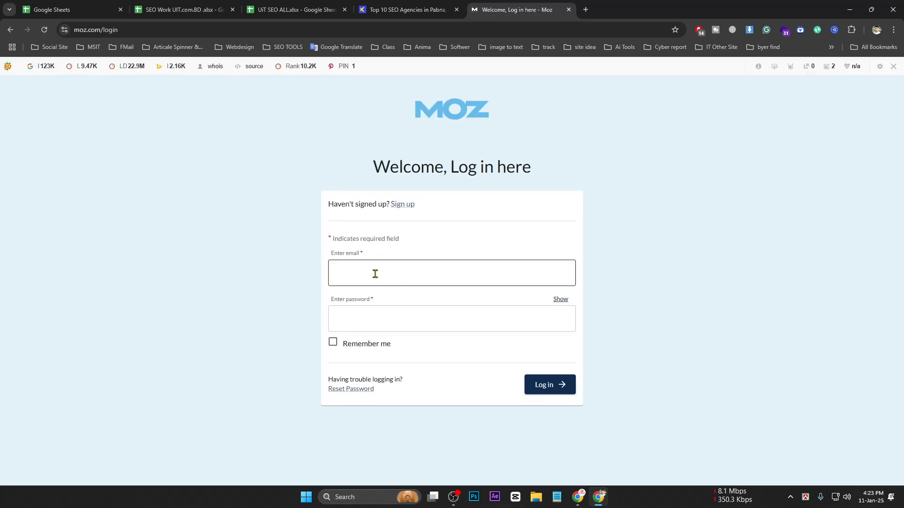
Attempt to autofill the login email, dismiss the password suggestion, and reload the login page
left_click(354, 322)
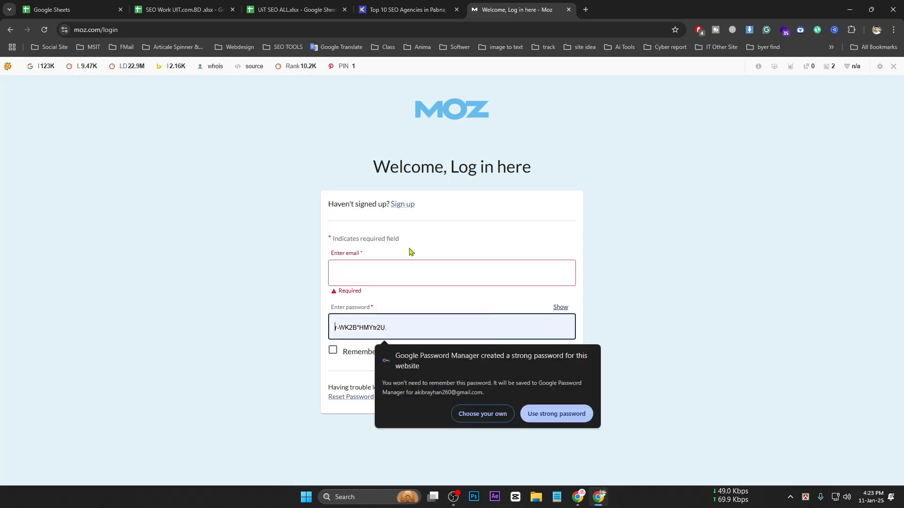
left_click(375, 277)
left_click(604, 362)
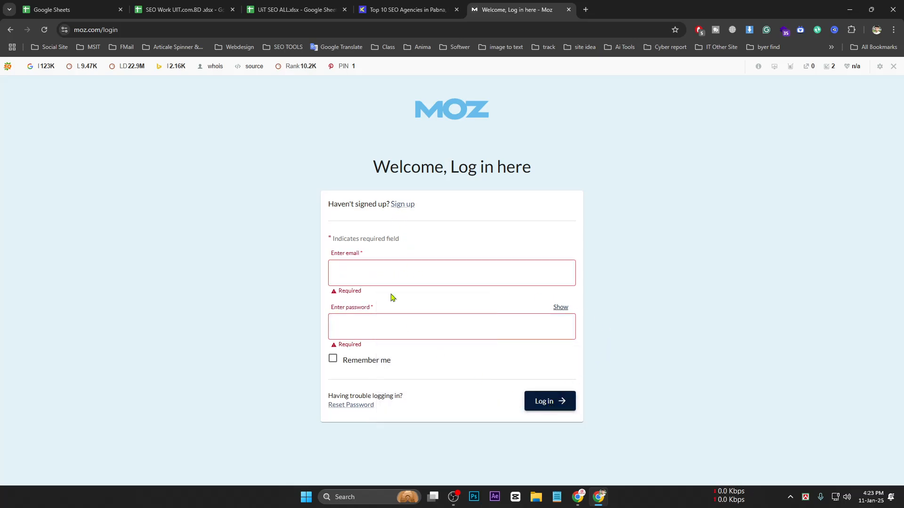
left_click(376, 267)
left_click(418, 304)
left_click(437, 309)
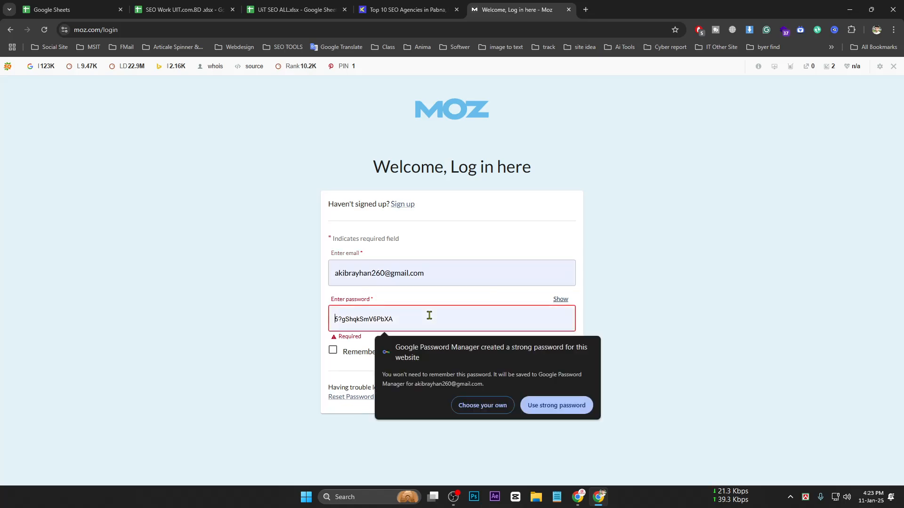
left_click(198, 98)
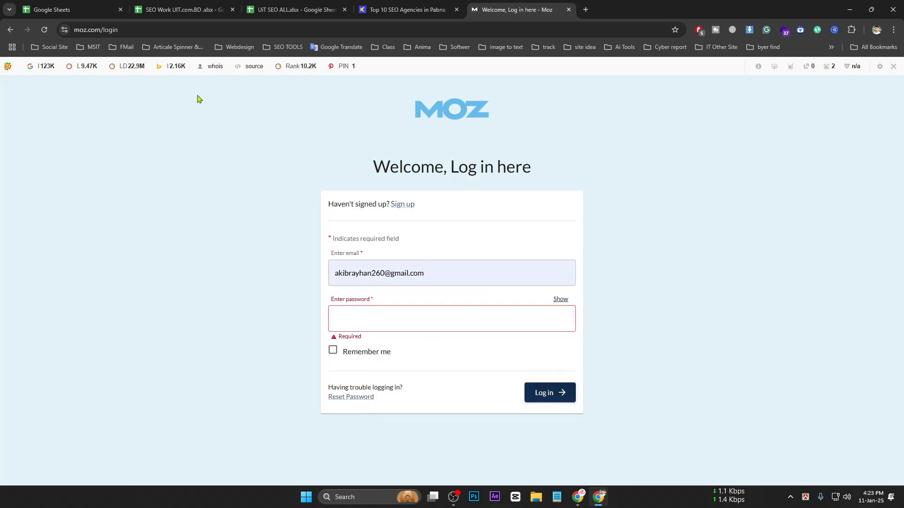
left_click(44, 29)
Pick the saved account email, enter the account password and log in to Moz
left_click(379, 268)
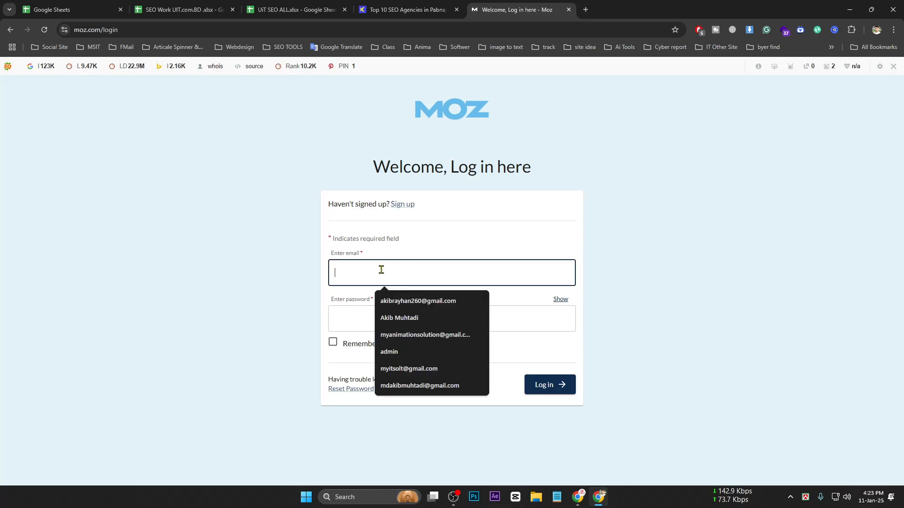
left_click(403, 303)
left_click(379, 319)
type("••")
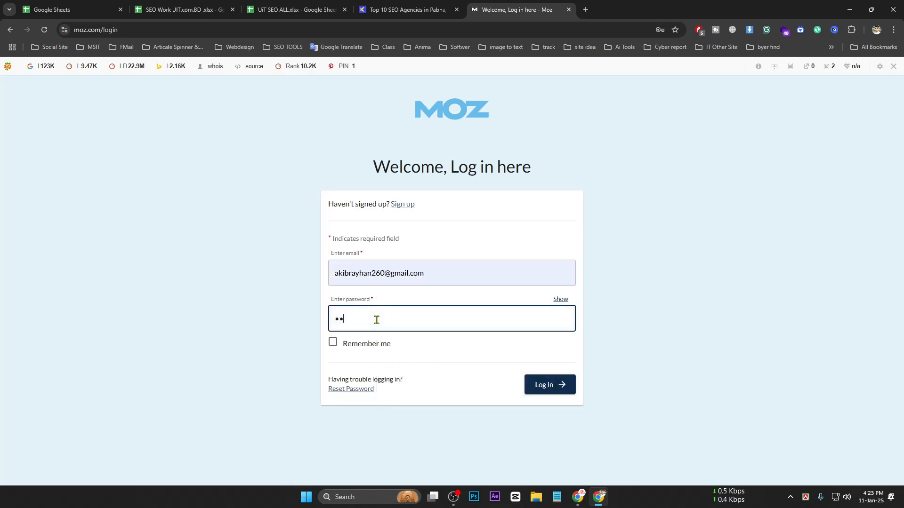
left_click(544, 390)
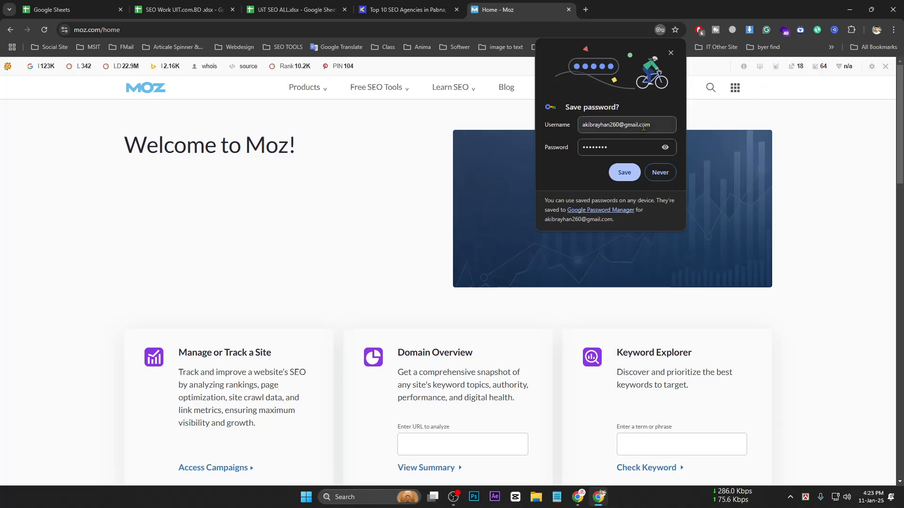
Save the Moz password, go to the Moz homepage and check the installed extensions
left_click(625, 173)
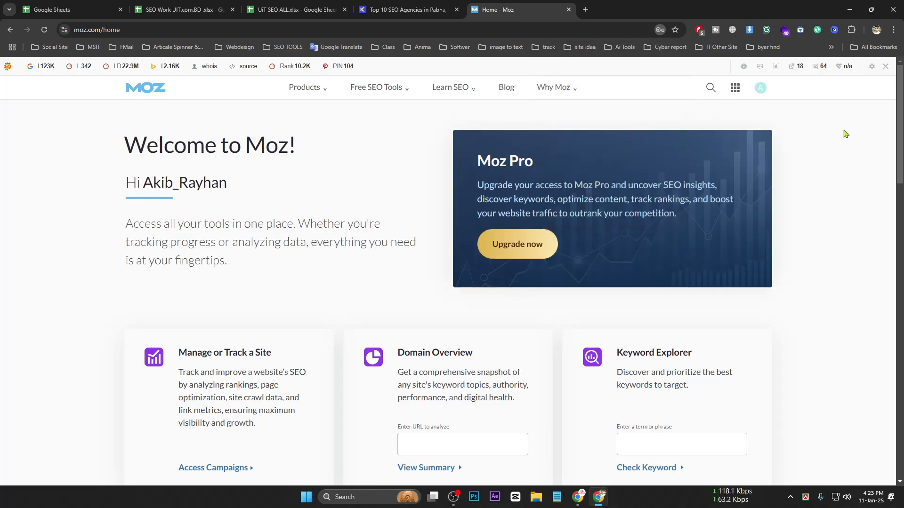
left_click(759, 89)
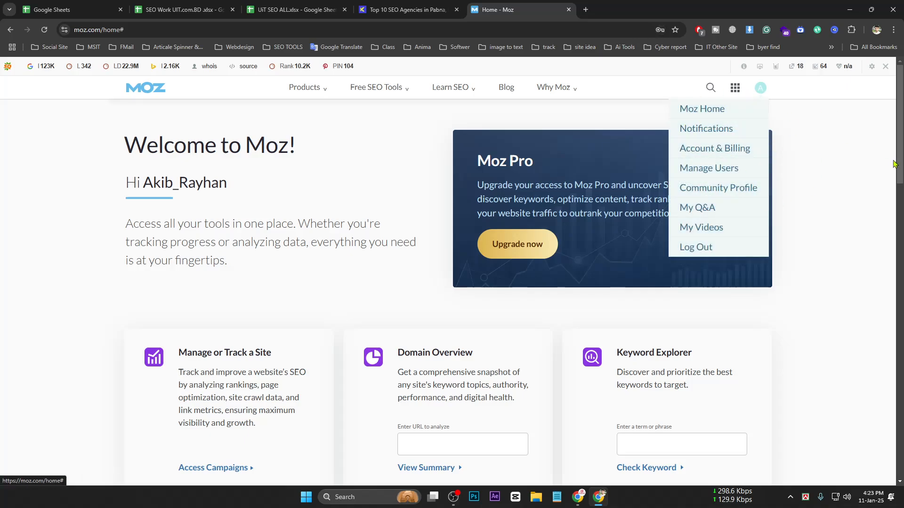
left_click(160, 88)
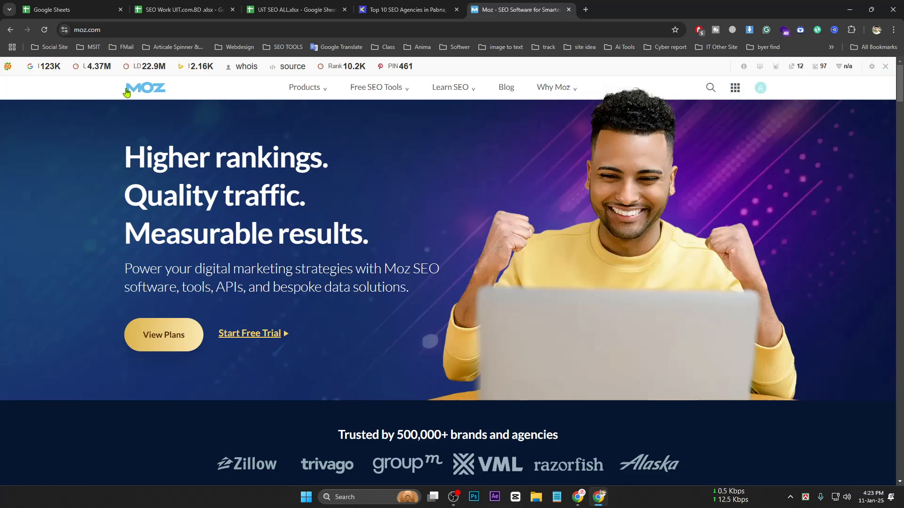
left_click(851, 29)
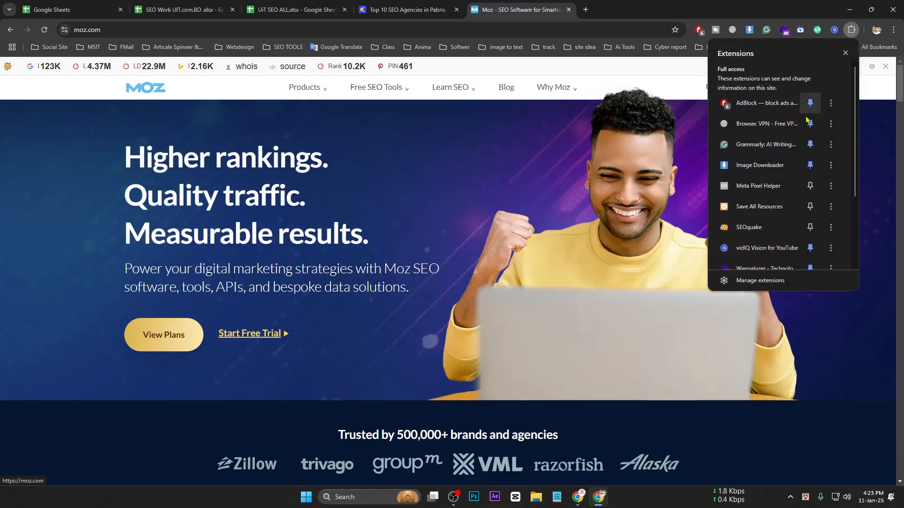
scroll(784, 190, "down", 2)
scroll(784, 209, "up", 3)
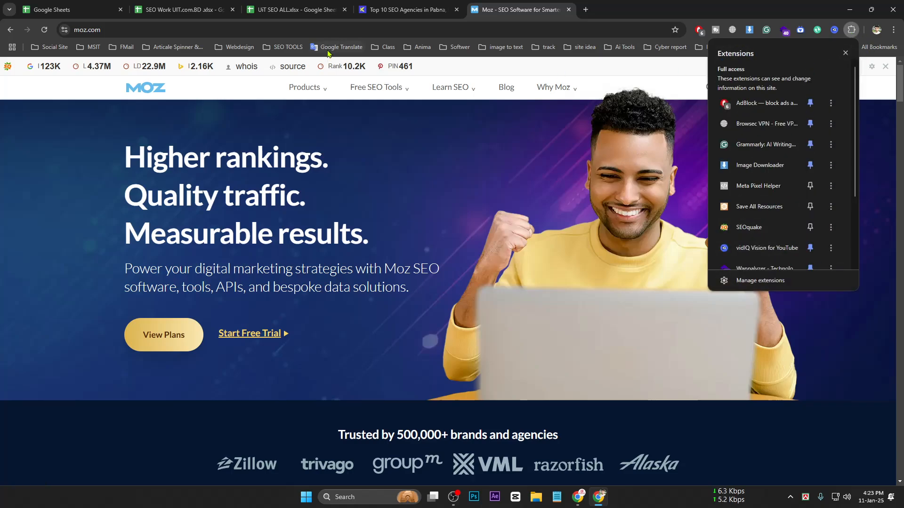
key("alt+Tab")
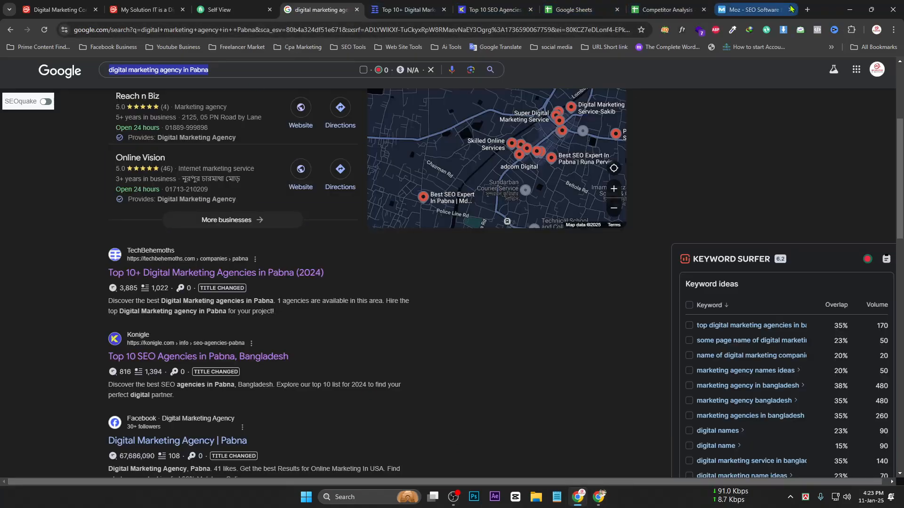
left_click(767, 6)
scroll(199, 147, "down", 3)
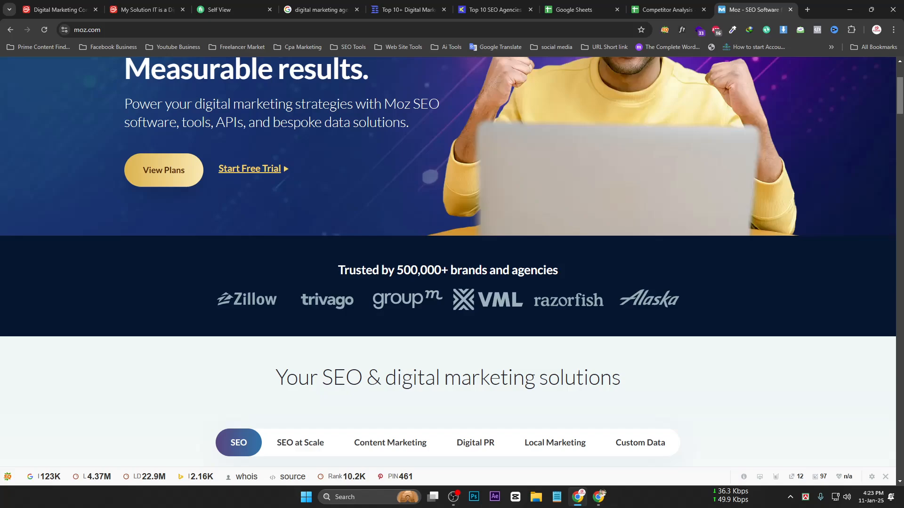
scroll(235, 94, "up", 3)
Search Google for 'moz extension' and open the MozBar Chrome Web Store page
left_click(276, 29)
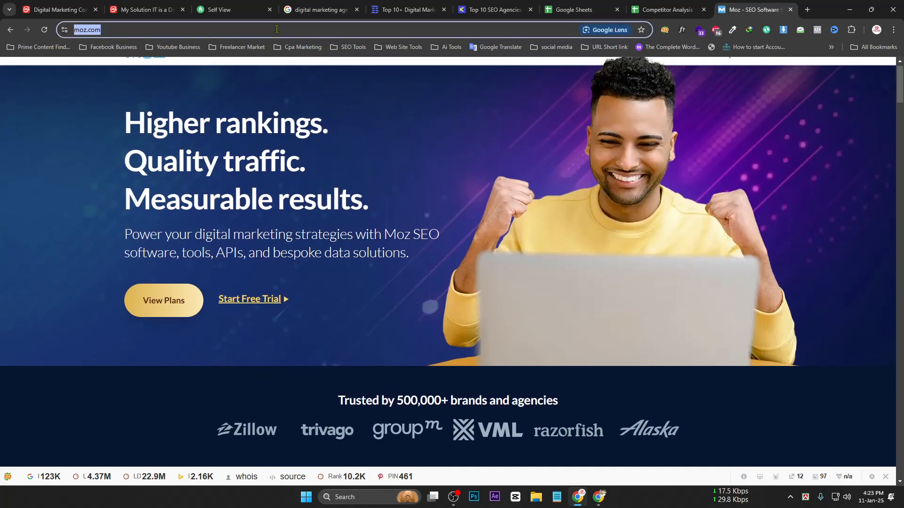
type("moz")
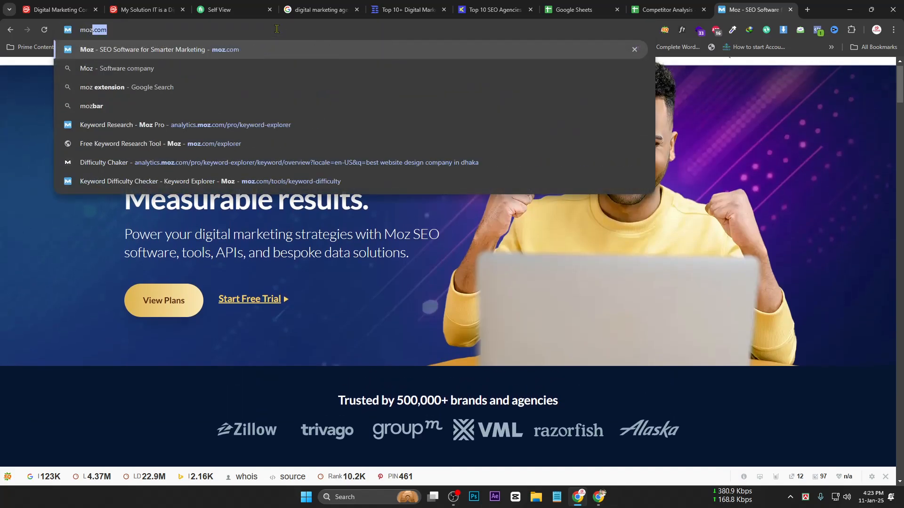
left_click(151, 87)
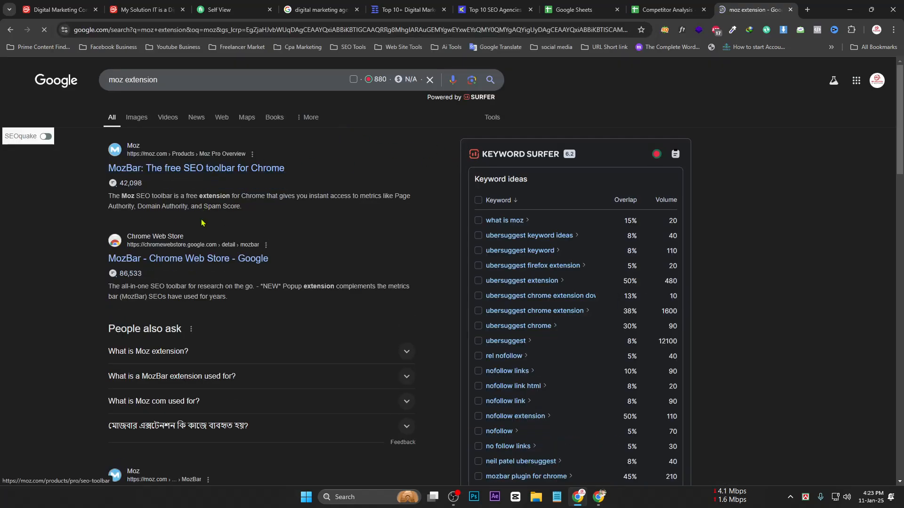
left_click(179, 258)
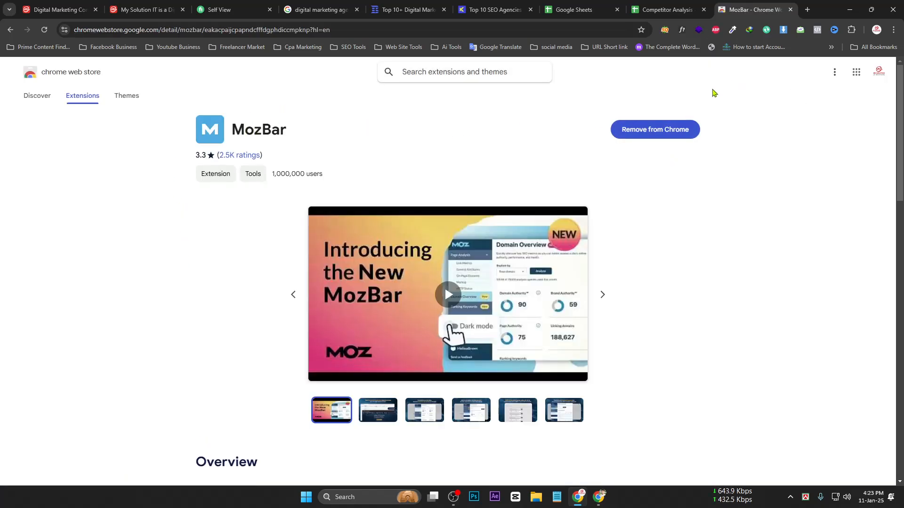
left_click_drag(253, 123, 555, 127)
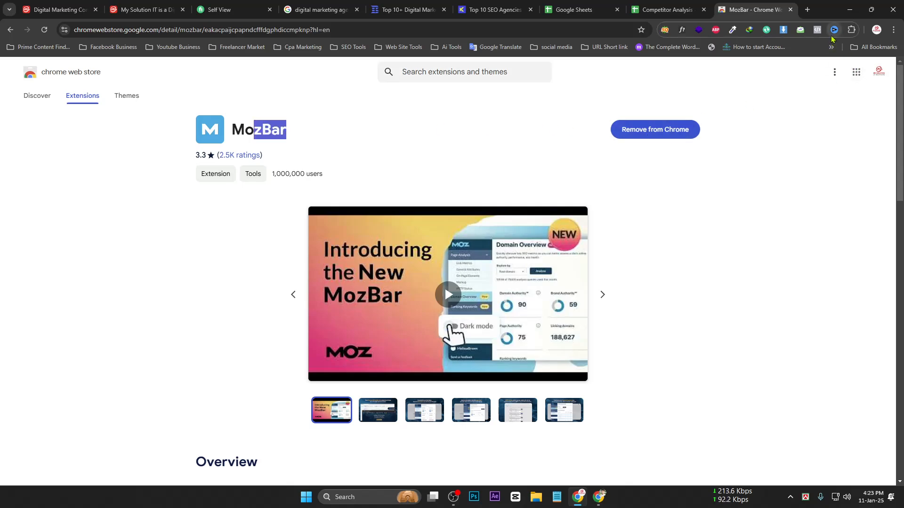
Pin MozBar to the browser toolbar and close the Web Store tab
left_click(854, 32)
scroll(776, 206, "down", 5)
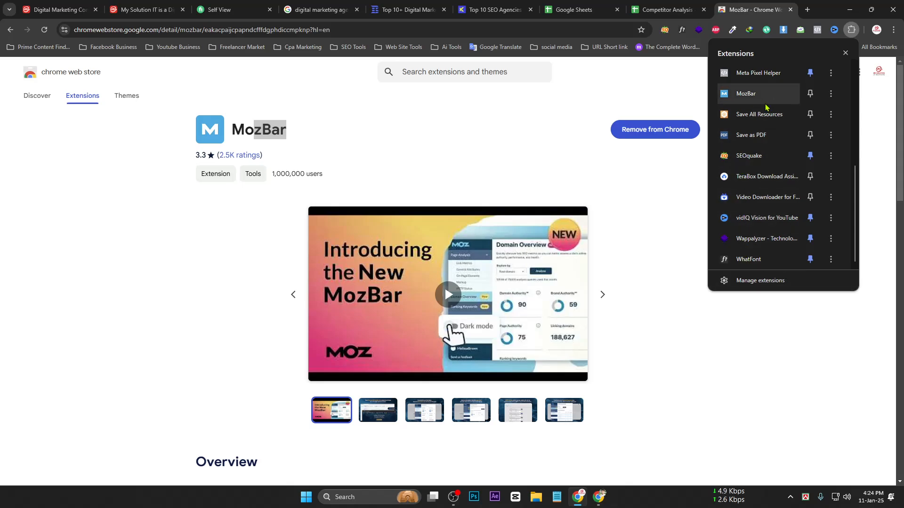
left_click(810, 94)
left_click(653, 42)
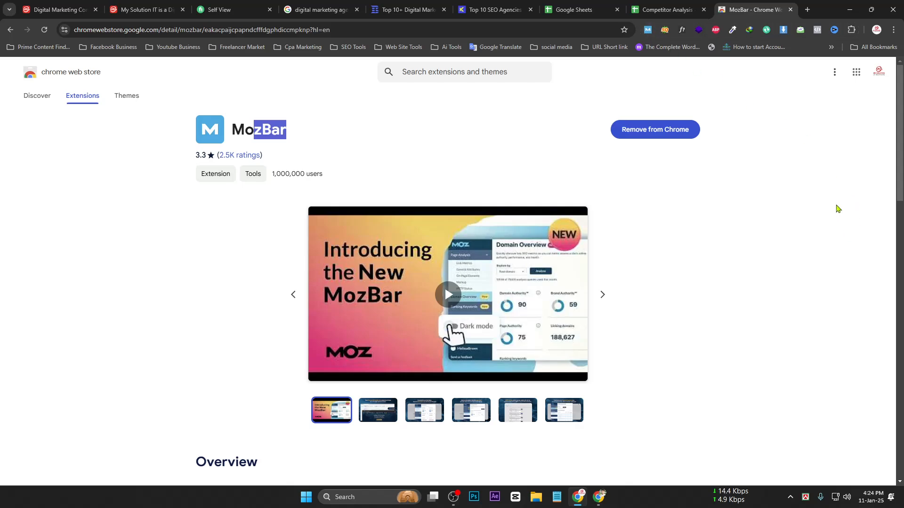
left_click(836, 206)
left_click(791, 10)
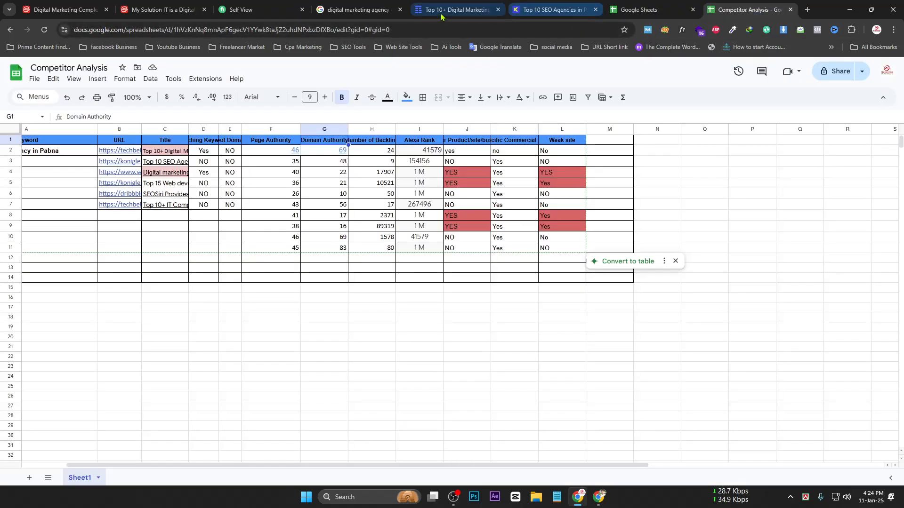
Log into MozBar on the konigle Top 10 SEO Agencies page with the account email and password
left_click(525, 10)
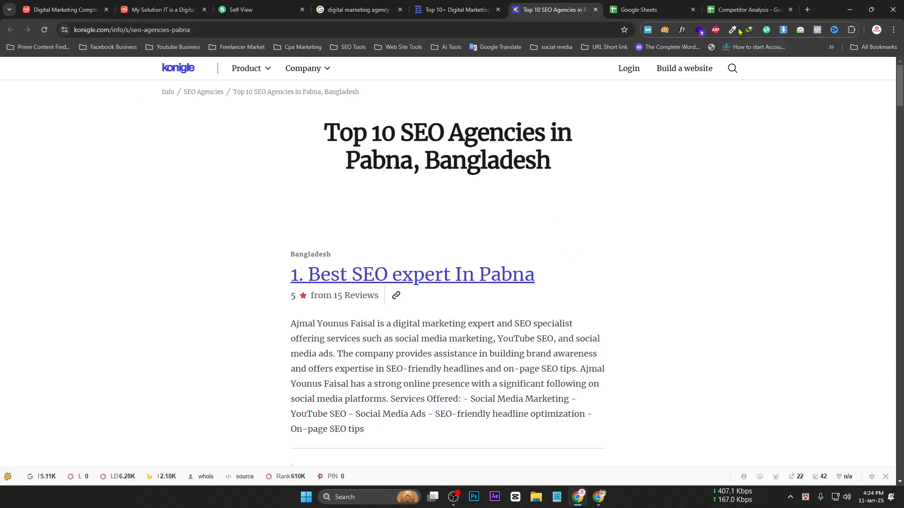
left_click(648, 30)
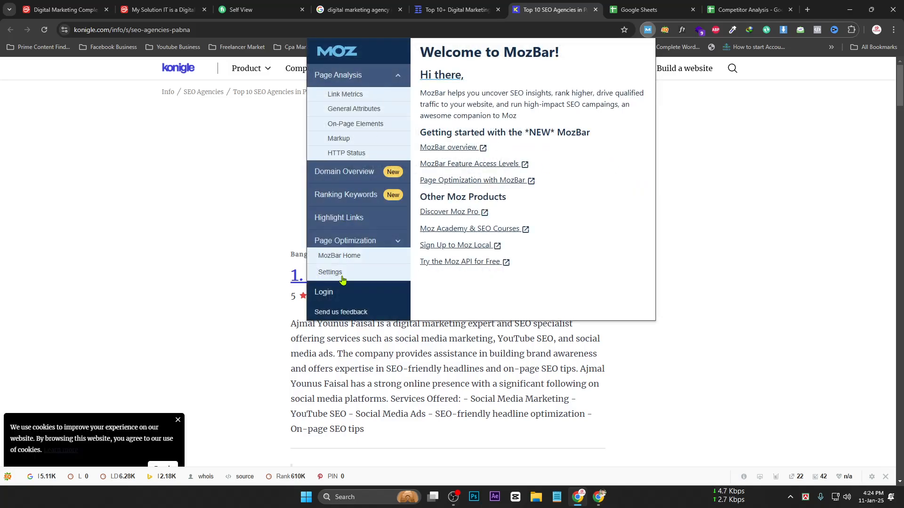
left_click(350, 300)
left_click(444, 152)
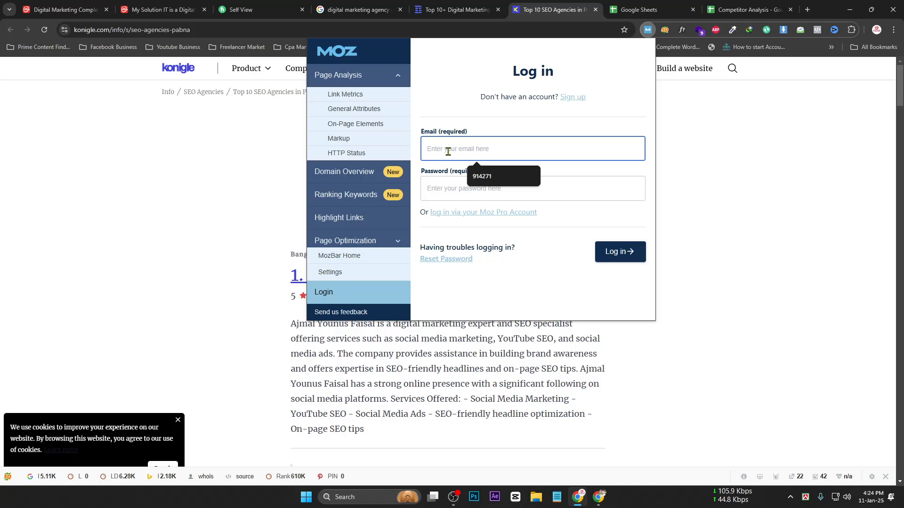
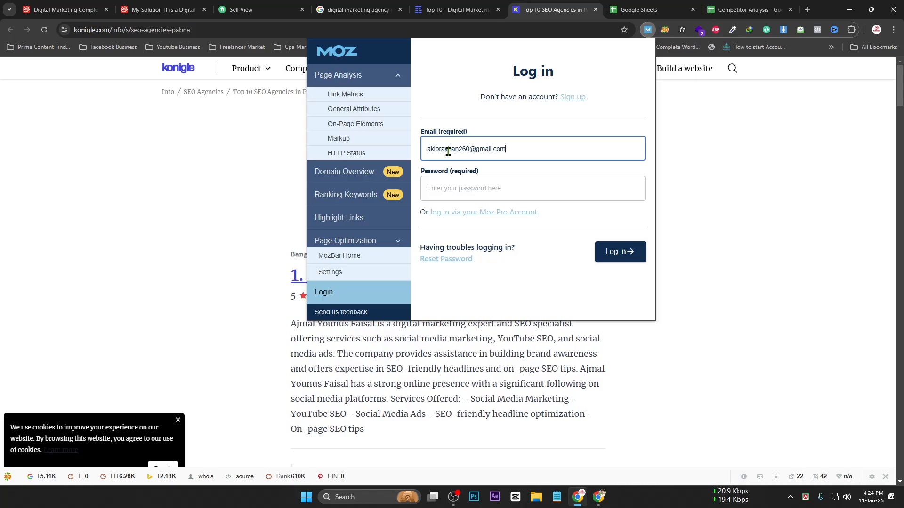
key("Tab")
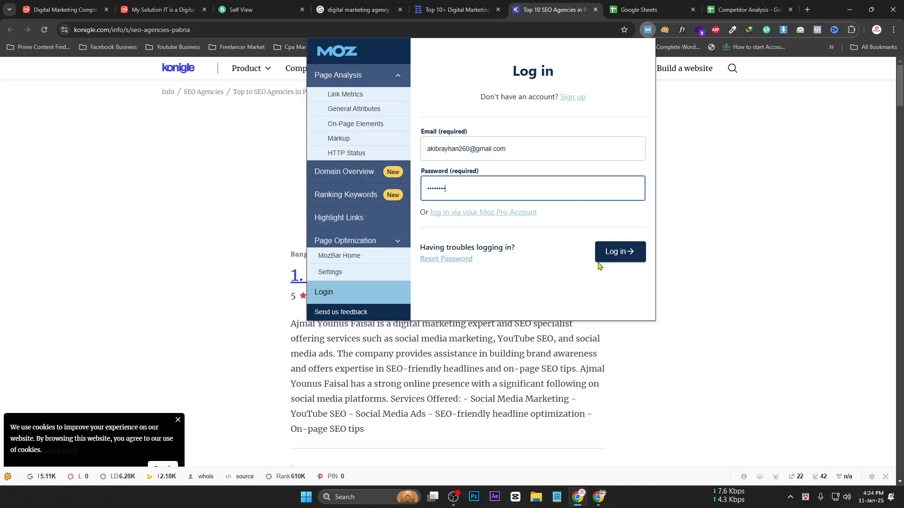
left_click(630, 244)
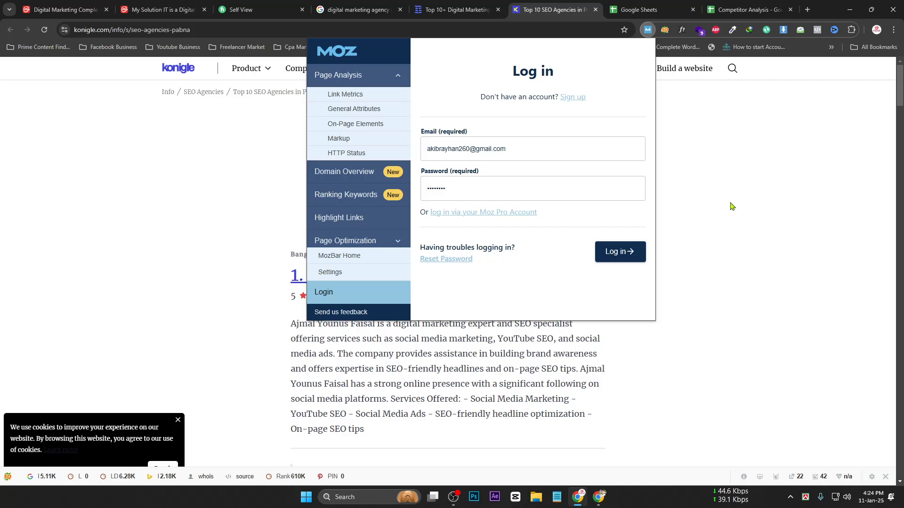
left_click(614, 261)
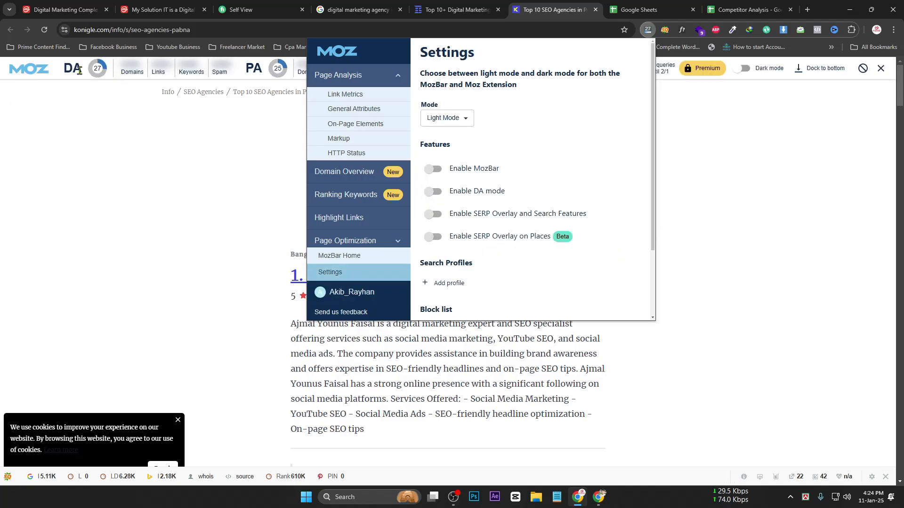
left_click(733, 170)
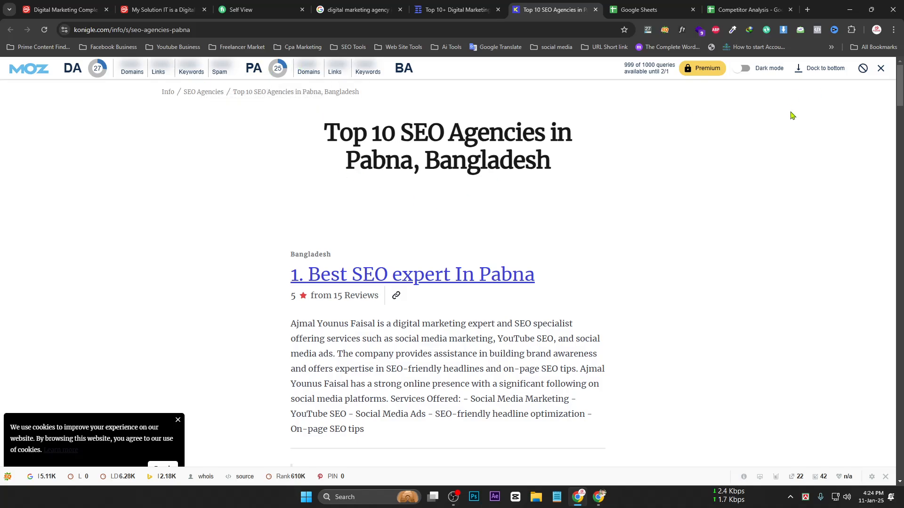
Close the extra agency tabs, open the Konigle result in the background, and reopen Tech Behemoths
left_click(457, 9)
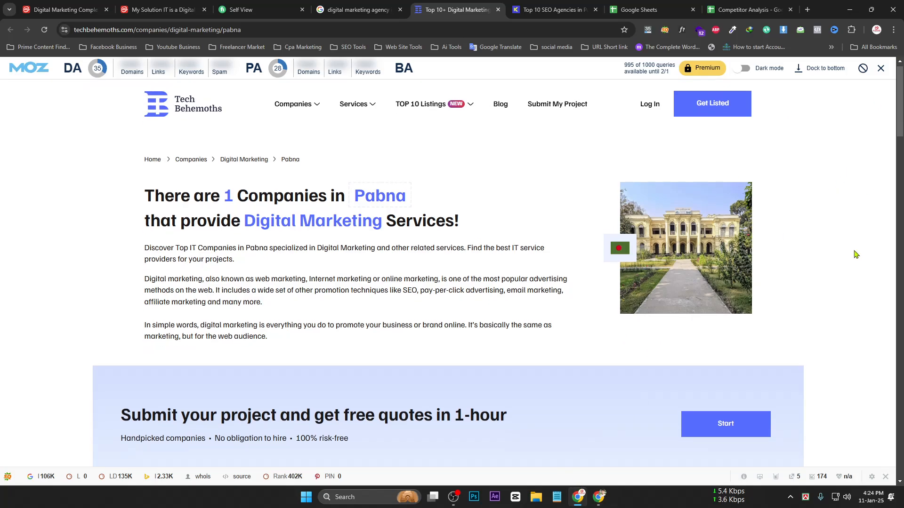
left_click(358, 10)
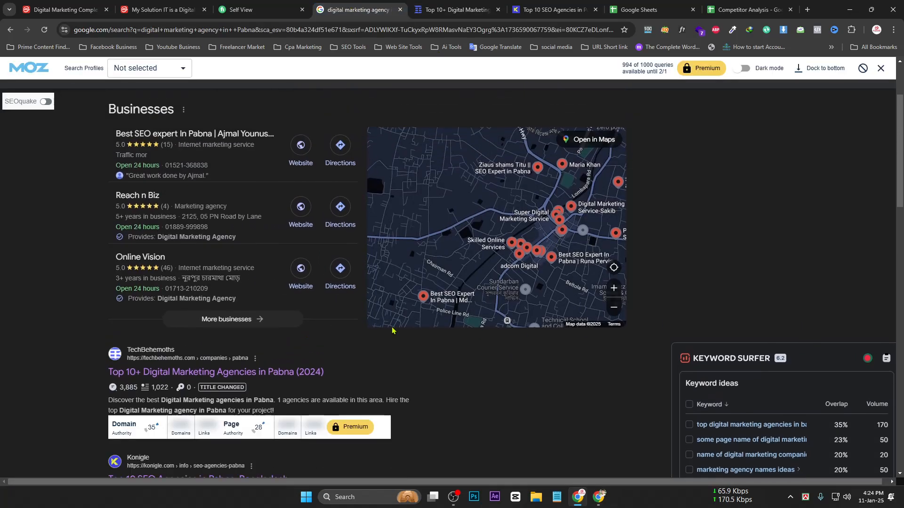
scroll(161, 286, "down", 4)
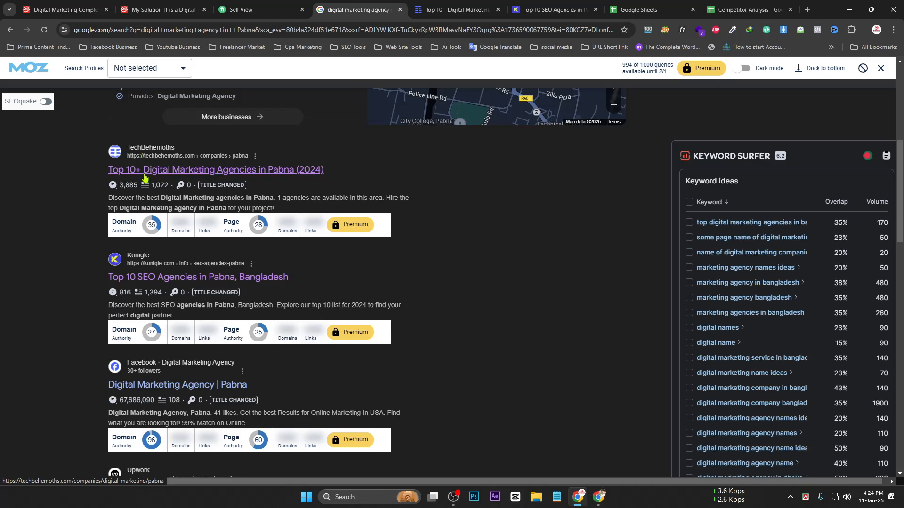
scroll(145, 178, "up", 3)
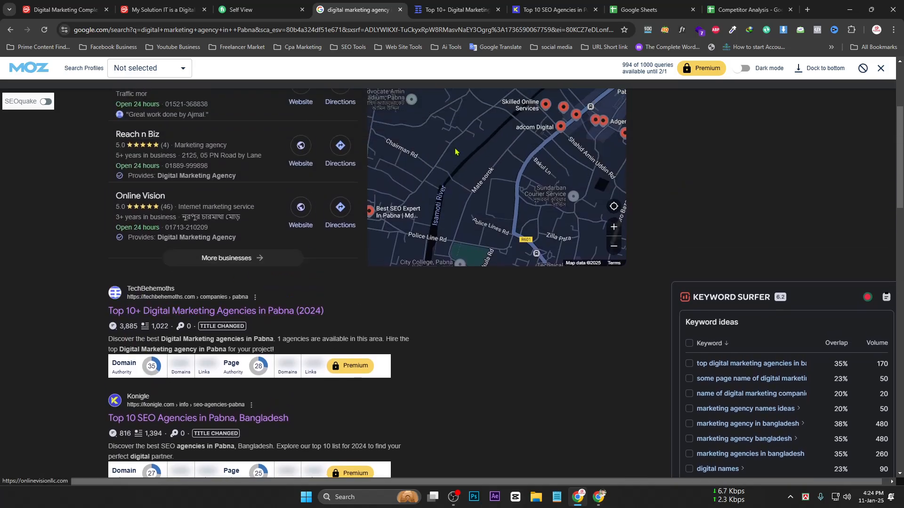
left_click(498, 9)
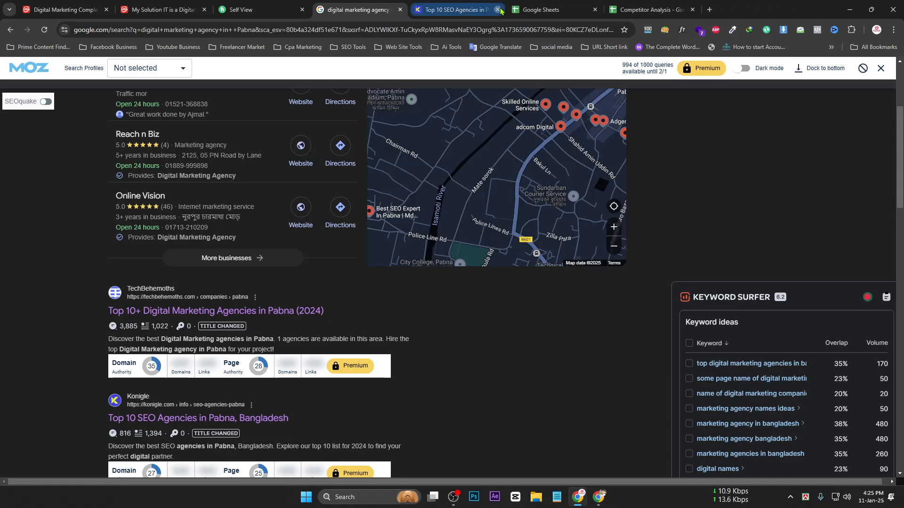
left_click(497, 9)
middle_click(161, 415)
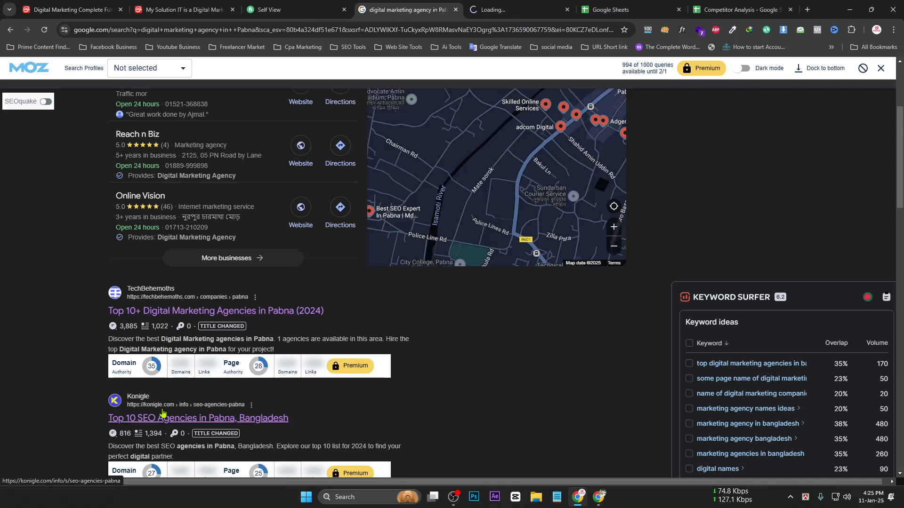
key("ctrl+shift+t")
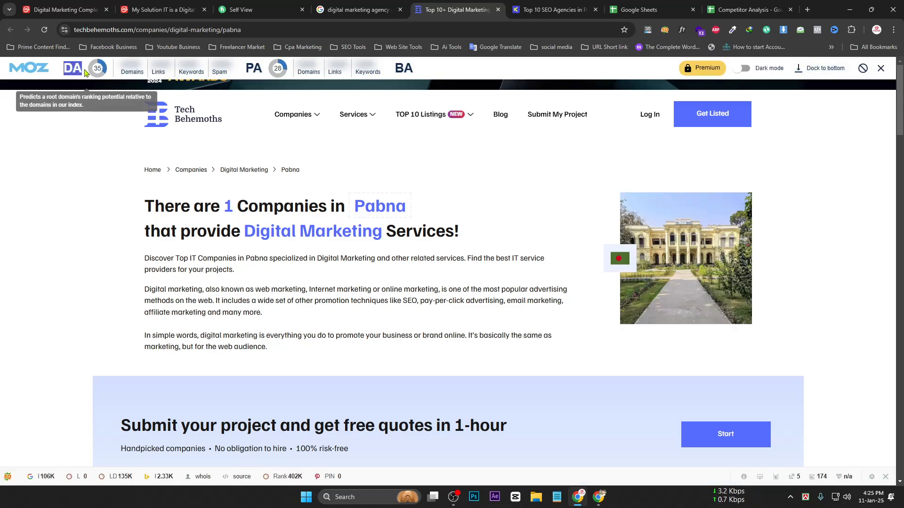
Highlight the MozBar PA 26 and DA 35 labels on the Tech Behemoths Pabna page
left_click_drag(245, 69, 259, 68)
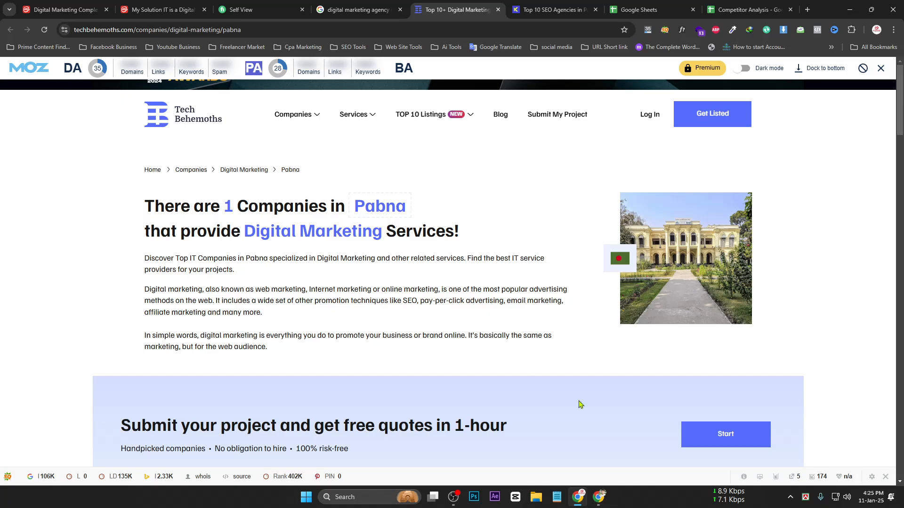
mouse_move(66, 69)
left_click_drag(65, 68, 75, 68)
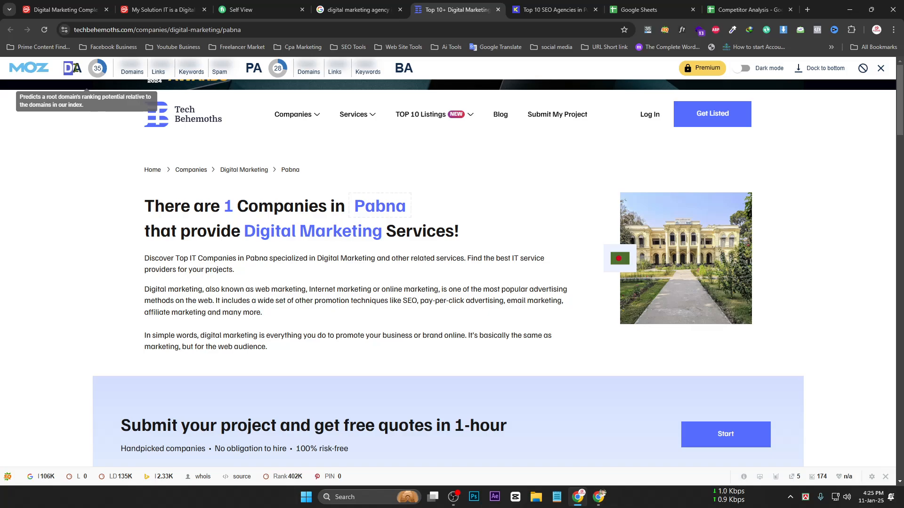
left_click_drag(77, 68, 80, 68)
left_click_drag(244, 69, 263, 71)
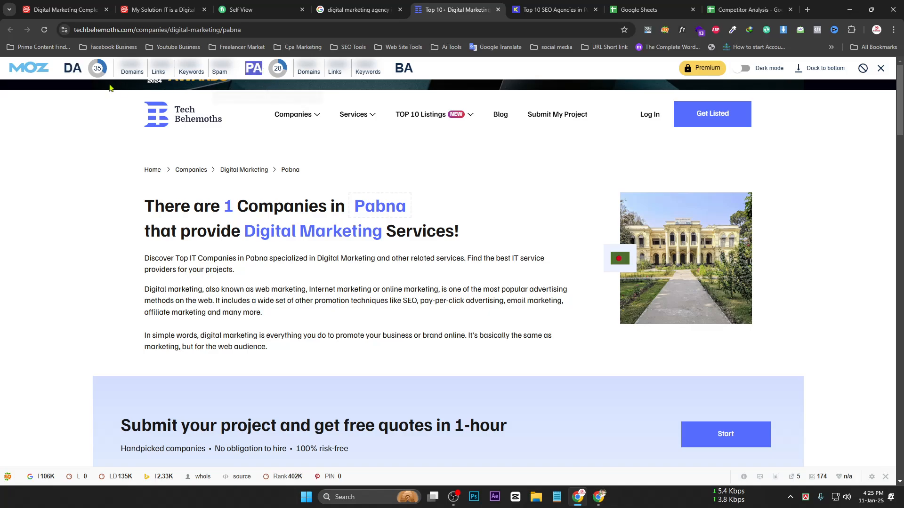
left_click_drag(65, 69, 80, 69)
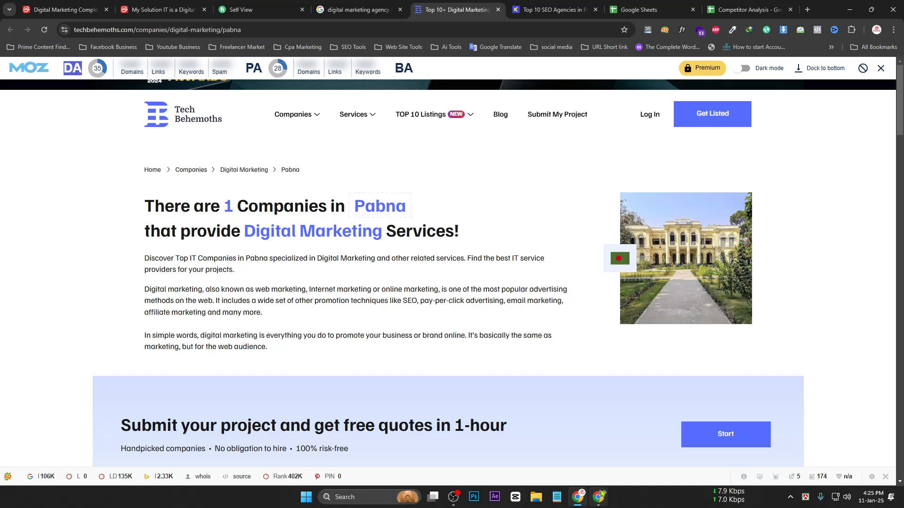
Glance at the Competitor Analysis sheet, then highlight the MozBar BA and DA labels
left_click(700, 7)
left_click(704, 7)
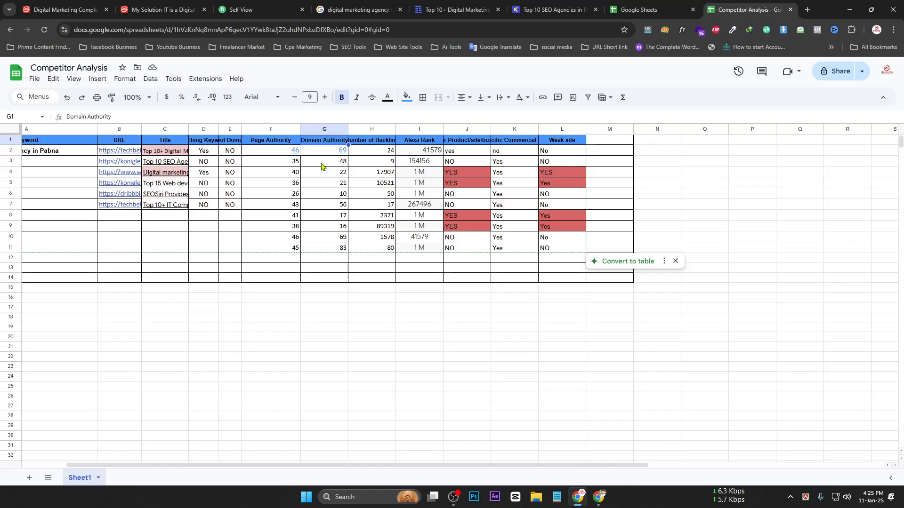
left_click(432, 9)
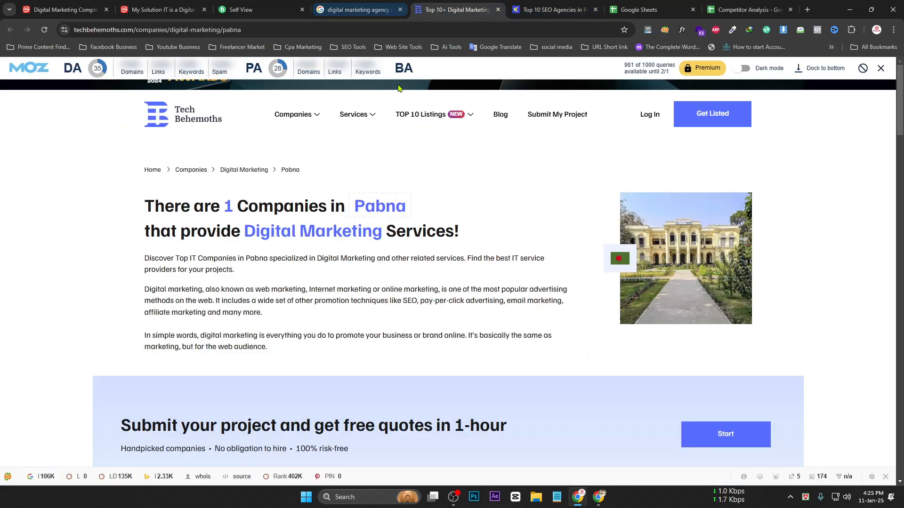
mouse_move(403, 66)
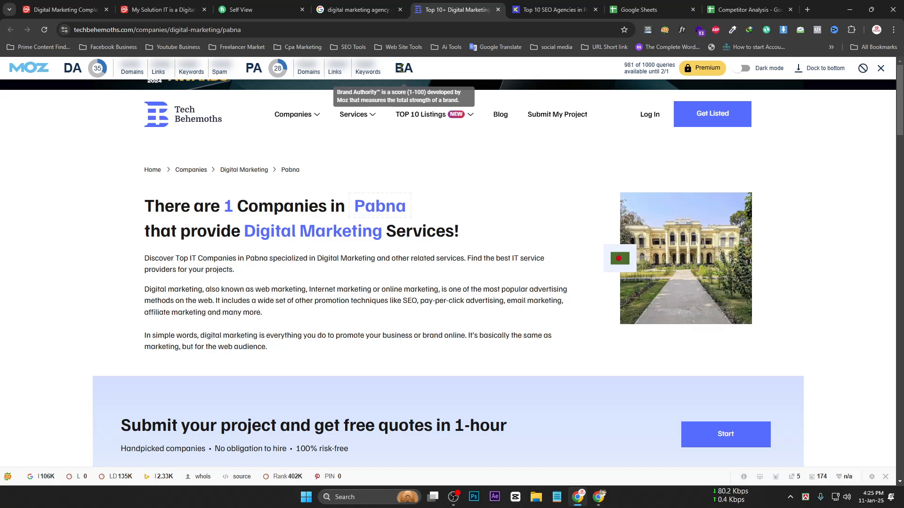
left_click_drag(396, 69, 412, 67)
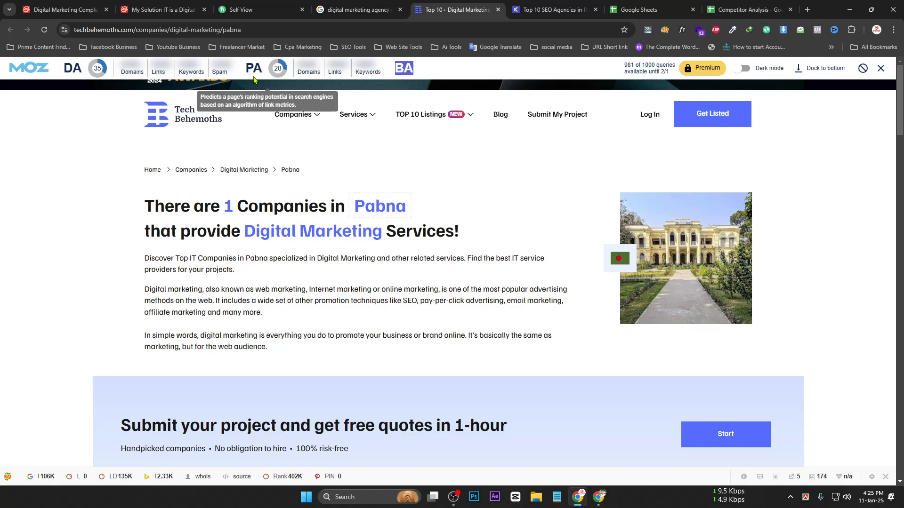
double_click(77, 69)
left_click(81, 69)
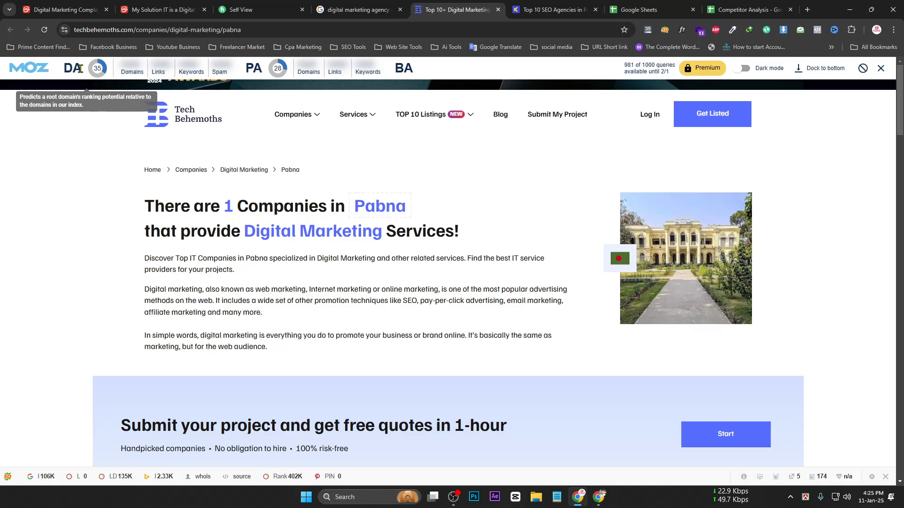
left_click_drag(81, 69, 54, 72)
left_click(65, 70)
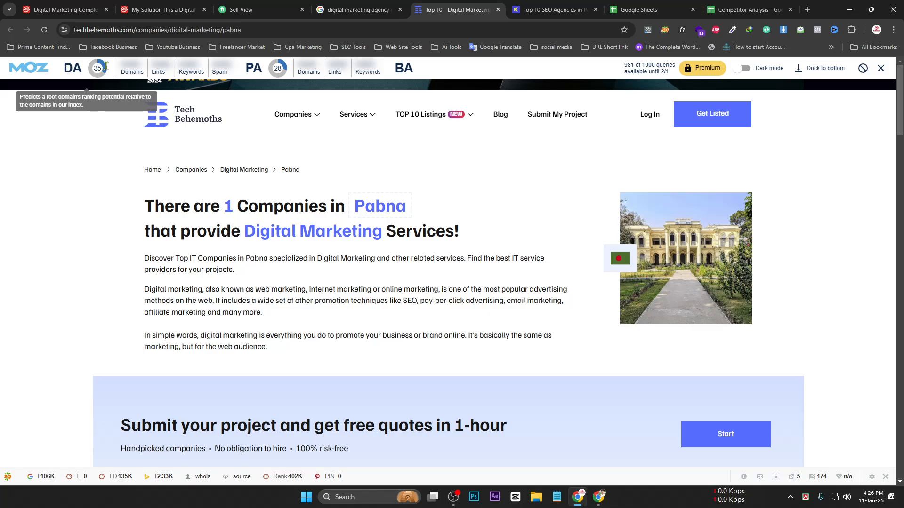
left_click(807, 10)
type("m")
key("Return")
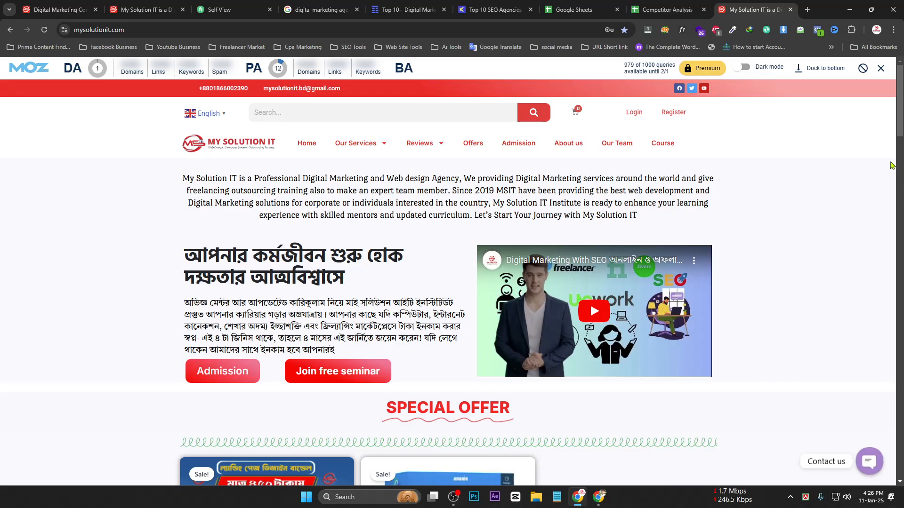
scroll(452, 282, "down", 10)
scroll(452, 283, "down", 10)
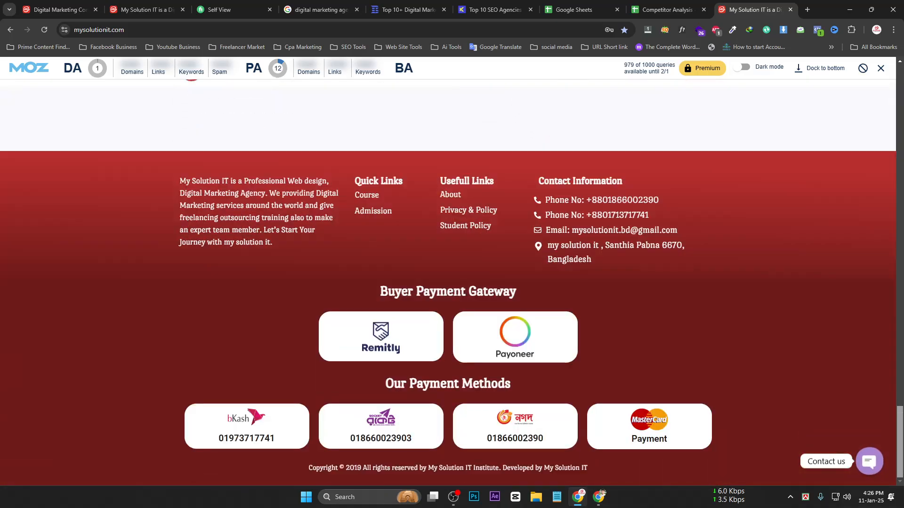
scroll(452, 283, "up", 10)
scroll(452, 283, "up", 10)
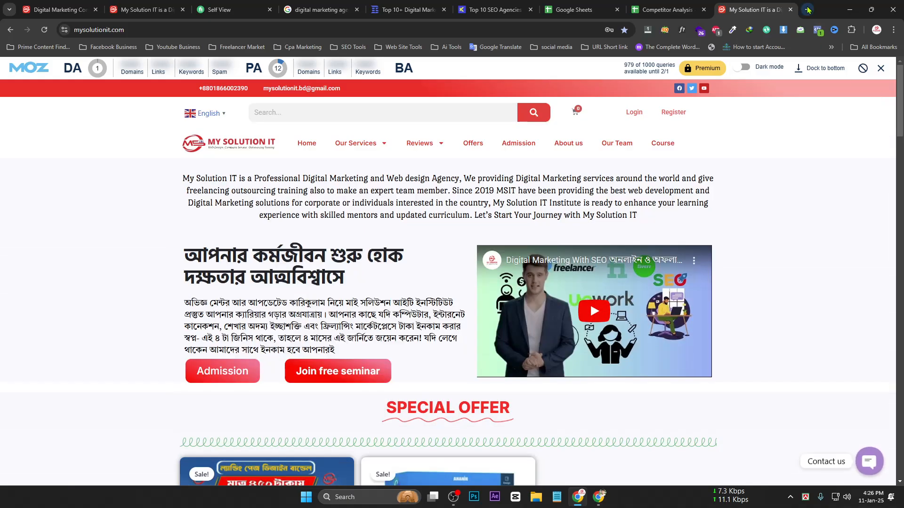
left_click(808, 10)
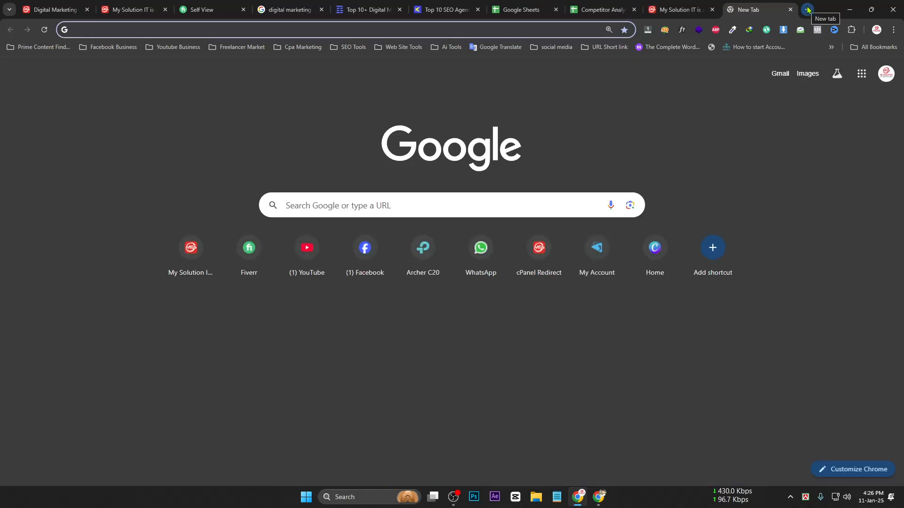
type("b")
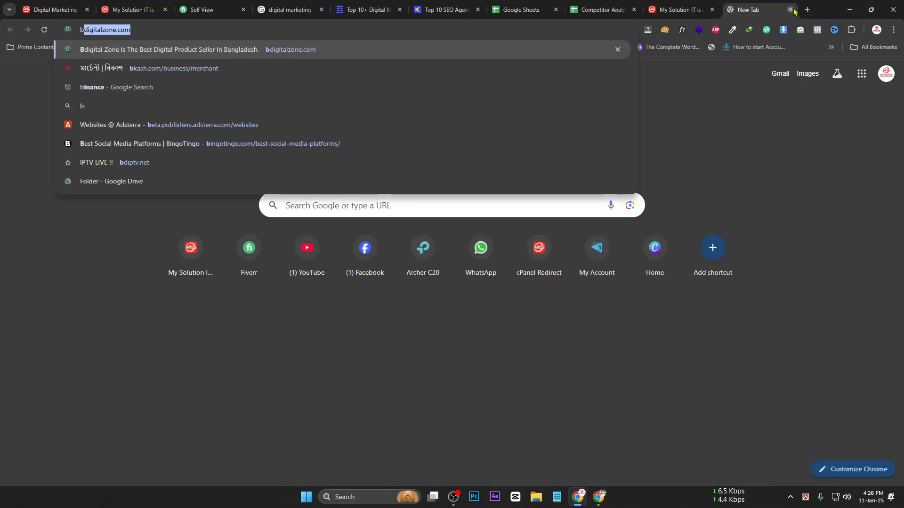
left_click(791, 10)
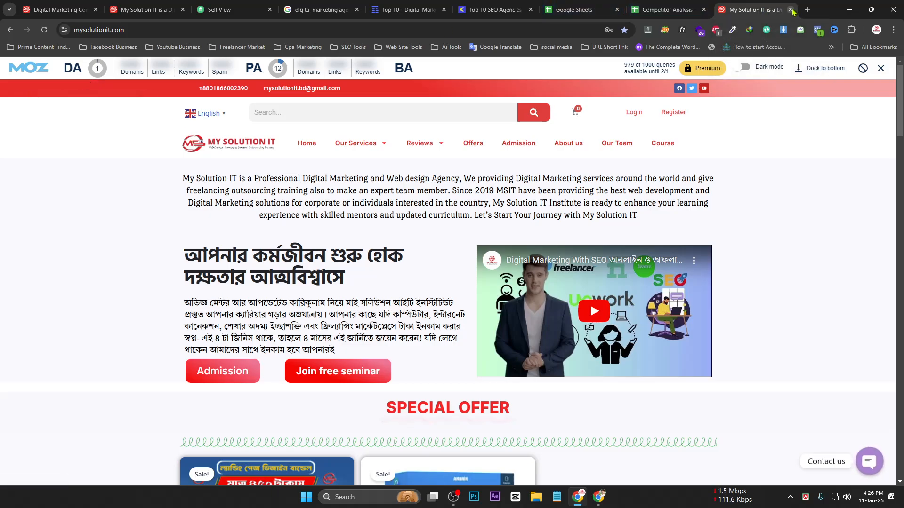
left_click(791, 10)
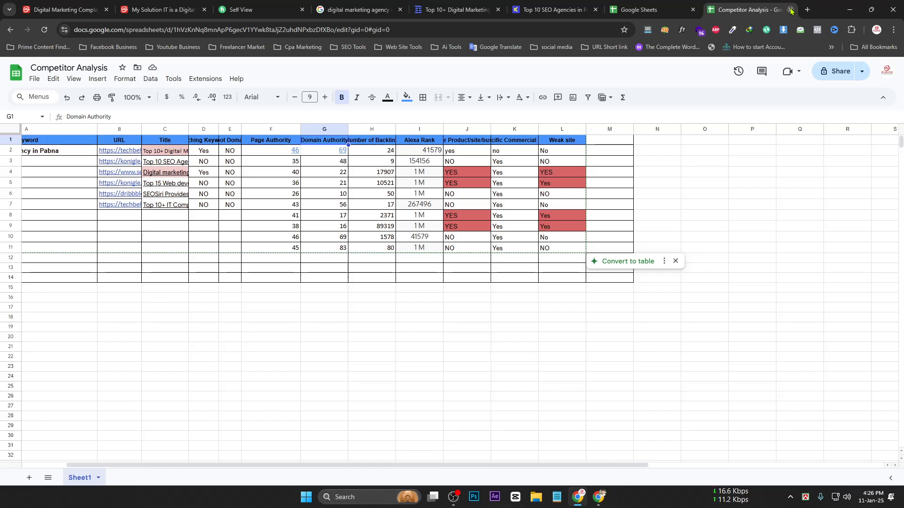
left_click(454, 9)
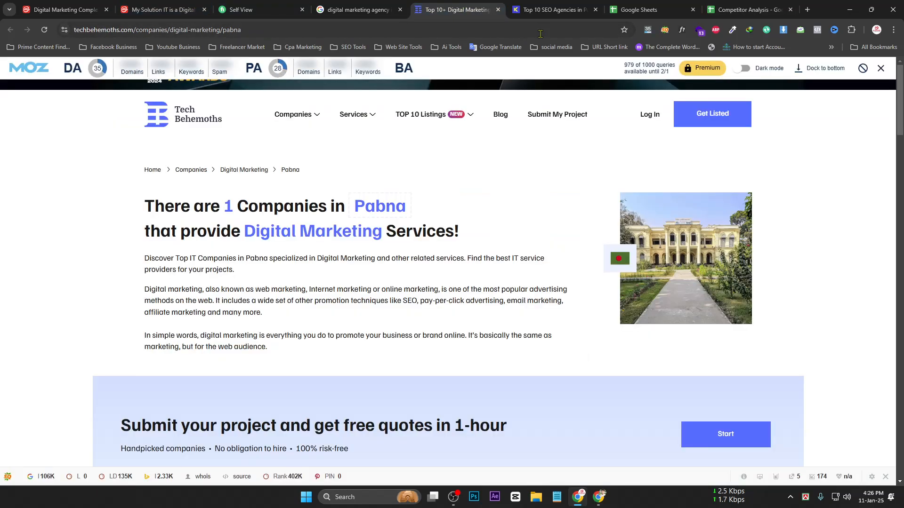
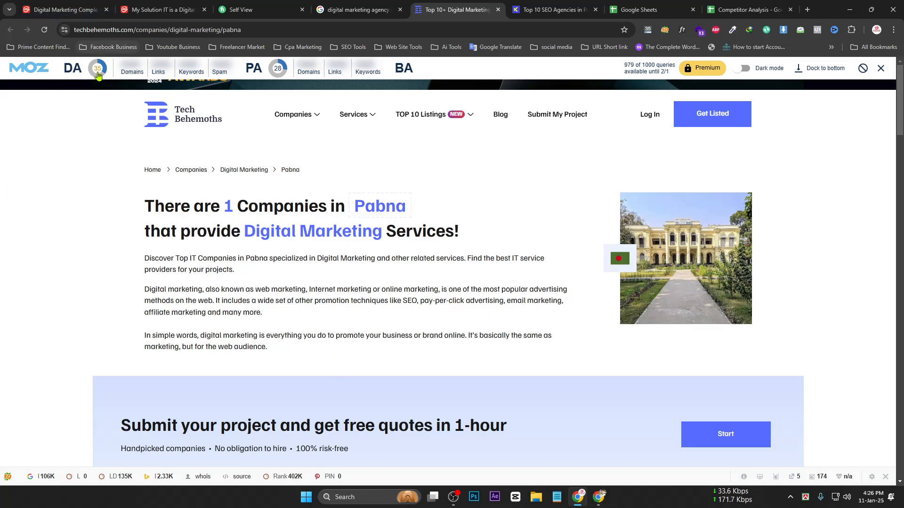
Enter Domain Authority 35 in G2 and clear the old values in G3:G11 and F3:F11
mouse_move(74, 70)
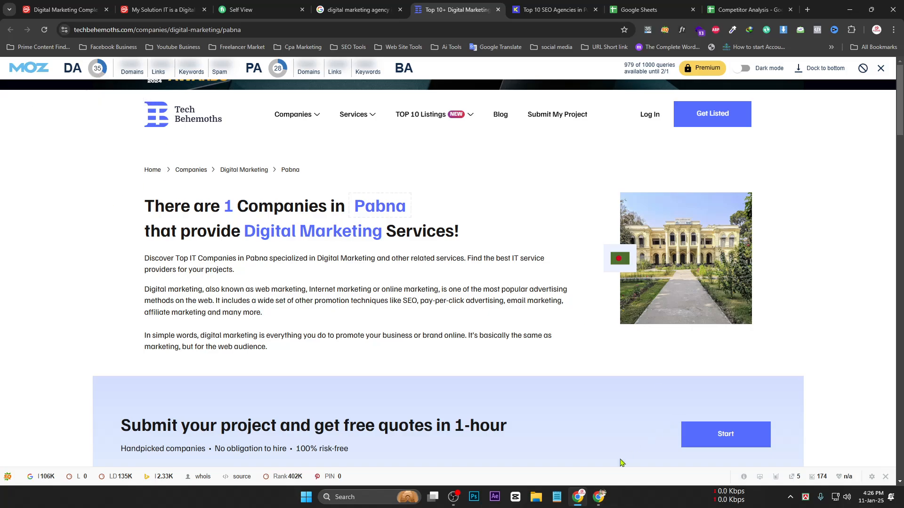
left_click(743, 11)
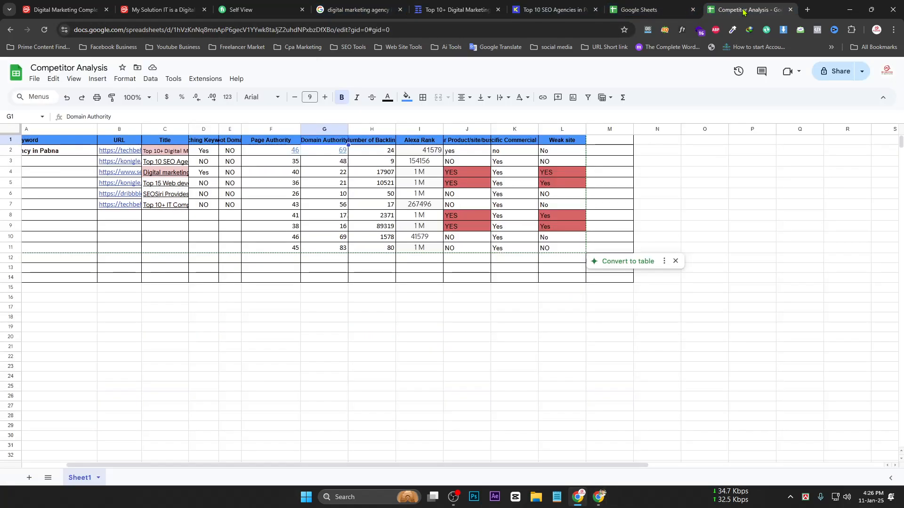
left_click(326, 155)
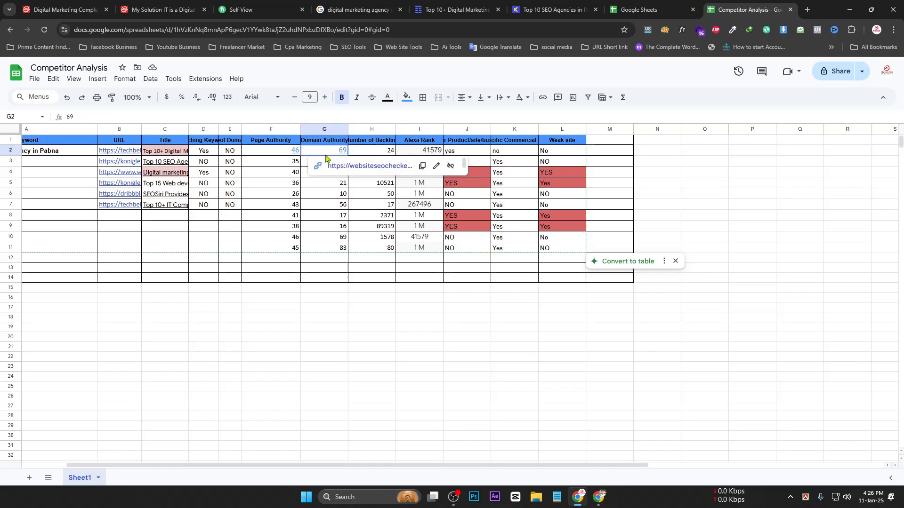
type("35")
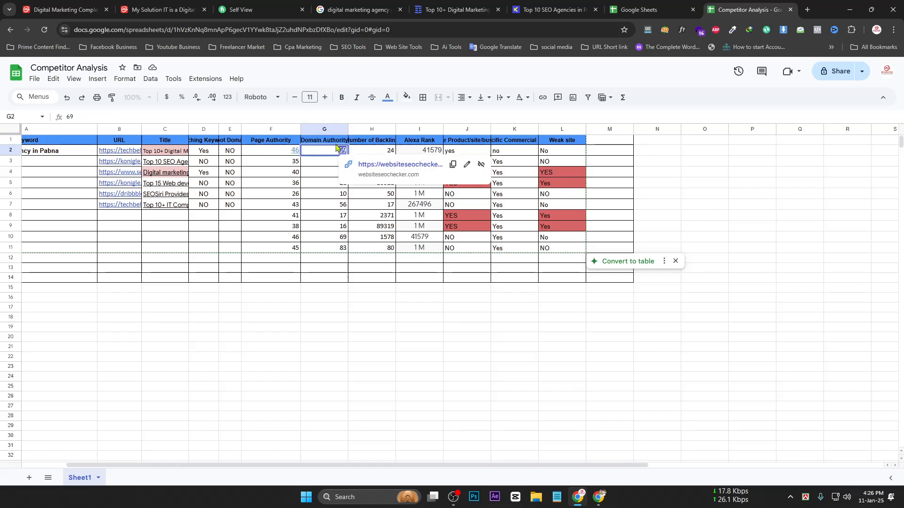
key("Return")
key("shift+Down")
key("shift+Down")
key("shift+Down")
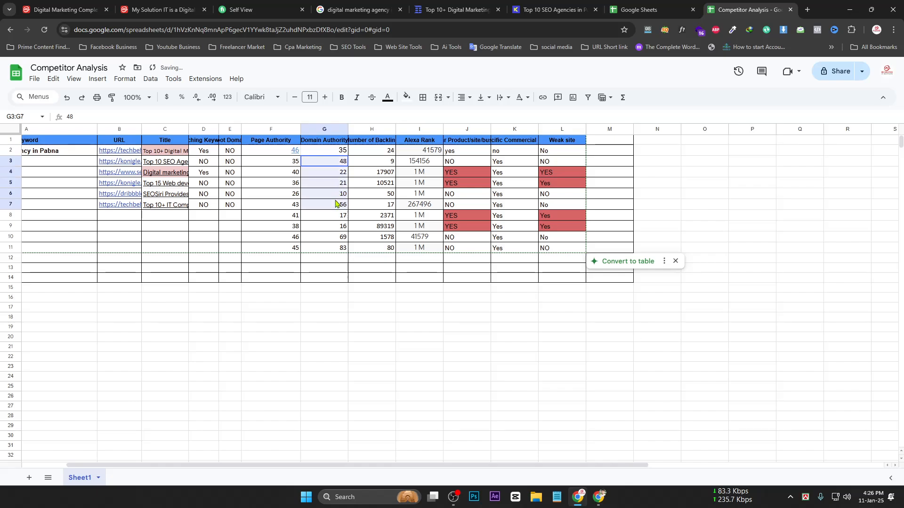
key("shift+Down")
key("shift+Down")
key("shift+Down")
key("shift+Down")
key("shift+Down")
key("Delete")
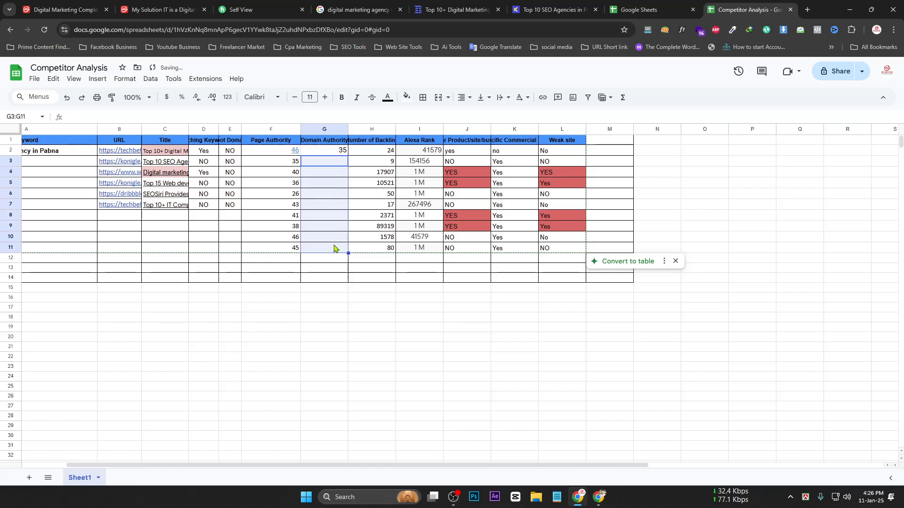
left_click_drag(295, 165, 299, 262)
key("Delete")
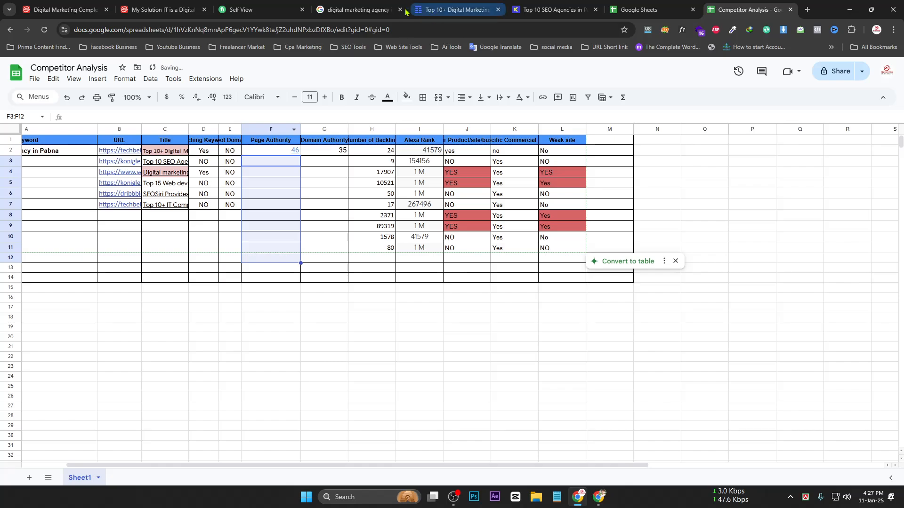
Recheck the TechBehemoths page and enter Page Authority 28 in F2
left_click(542, 9)
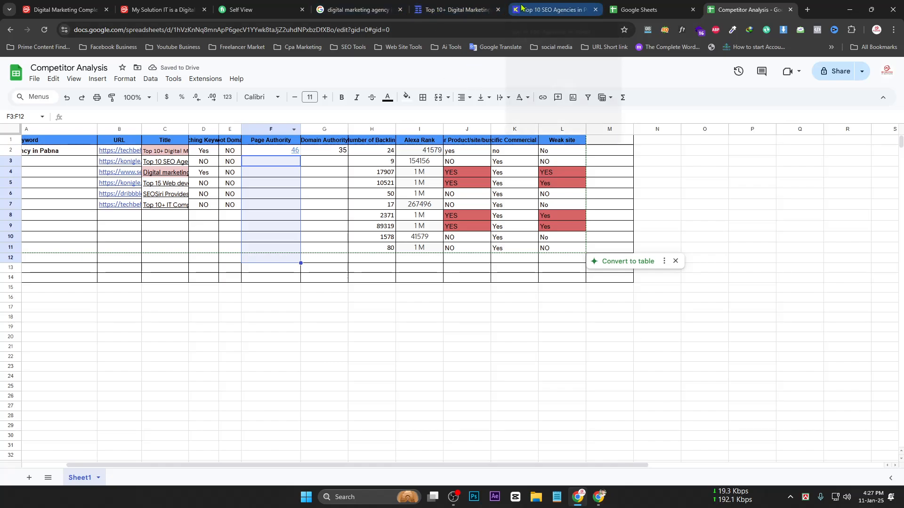
left_click(469, 5)
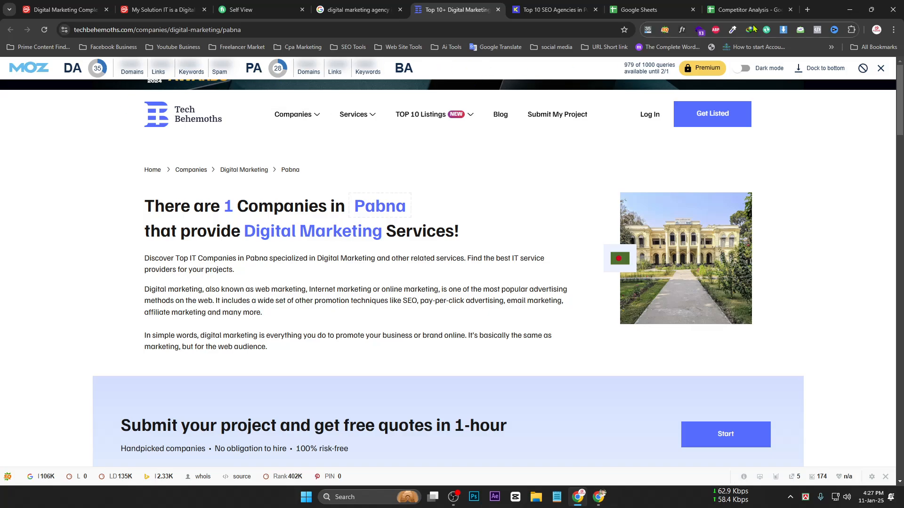
left_click(726, 6)
double_click(296, 150)
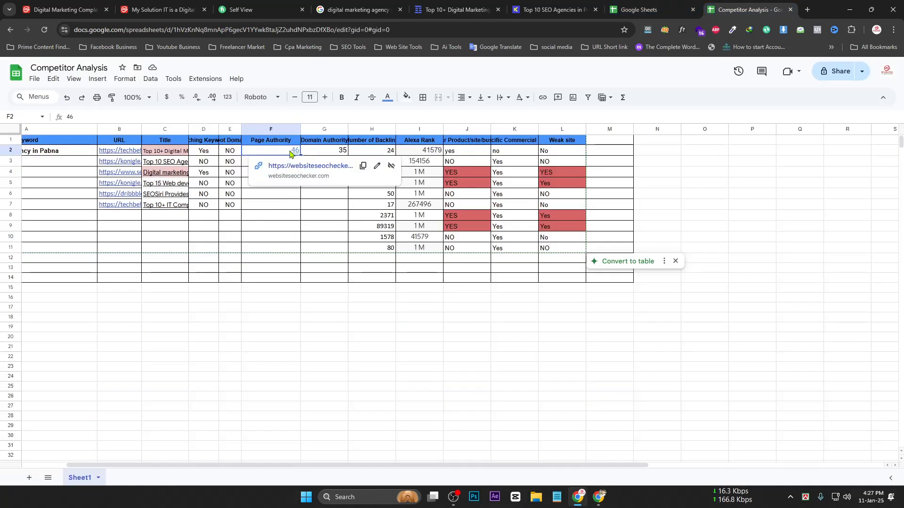
type("28")
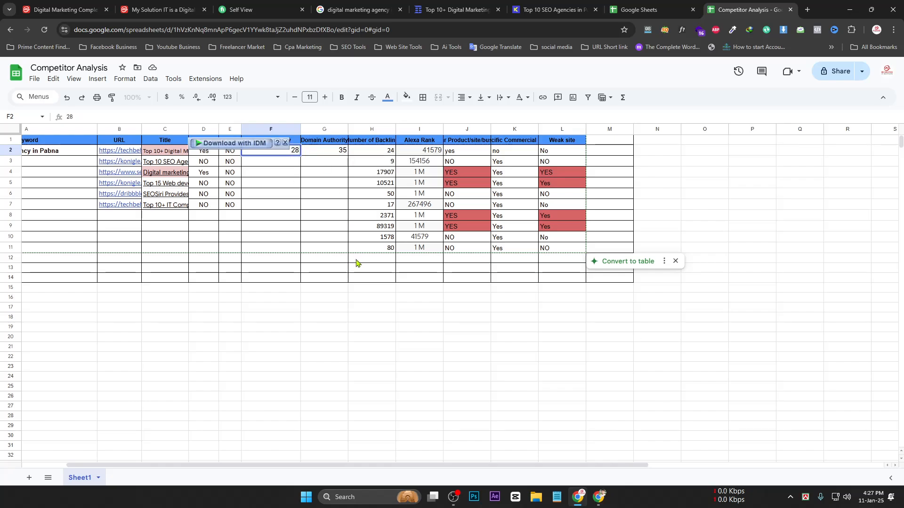
left_click(358, 260)
left_click(377, 302)
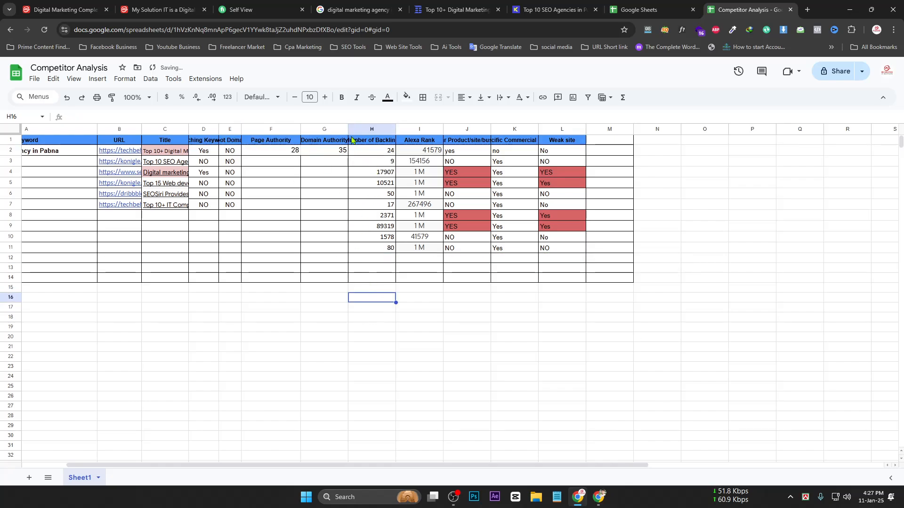
Narrow column G, widen column H, and clear the backlink counts in H2:H11
left_click_drag(348, 129, 457, 129)
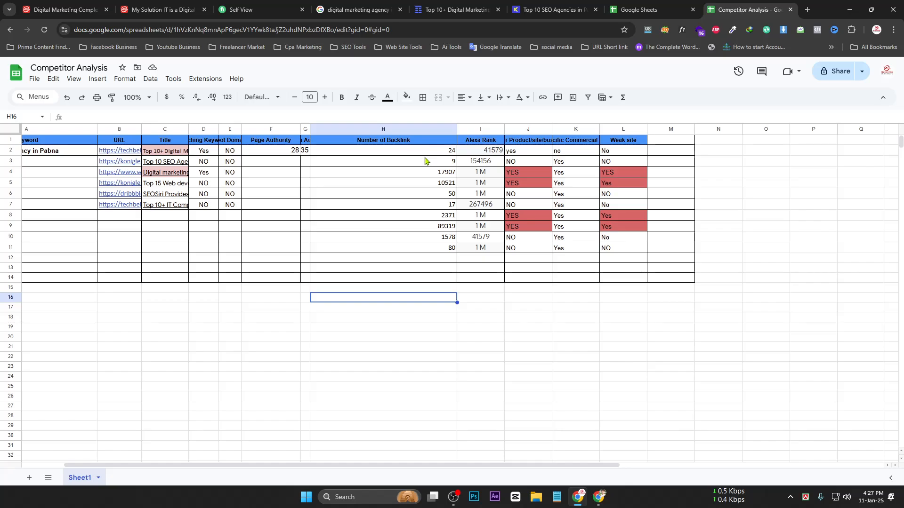
left_click_drag(426, 152, 430, 197)
left_click(431, 182)
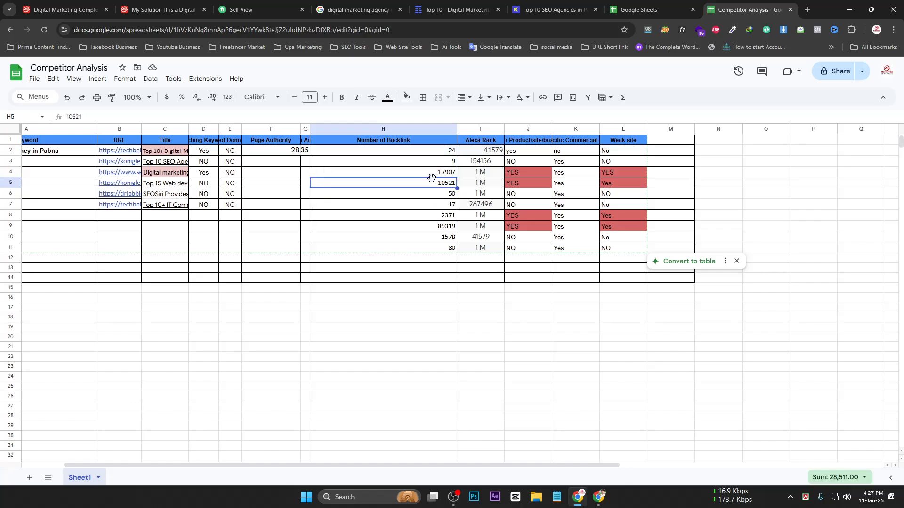
left_click(430, 176)
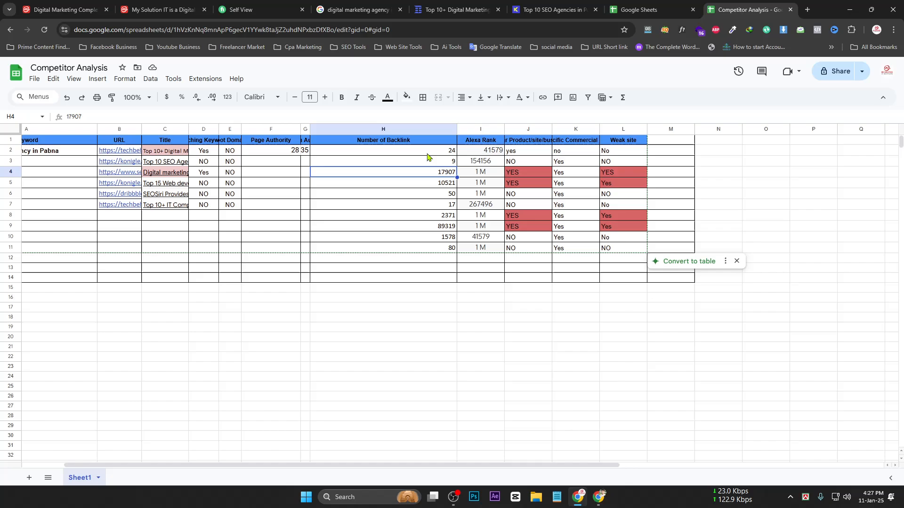
left_click_drag(426, 151, 426, 220)
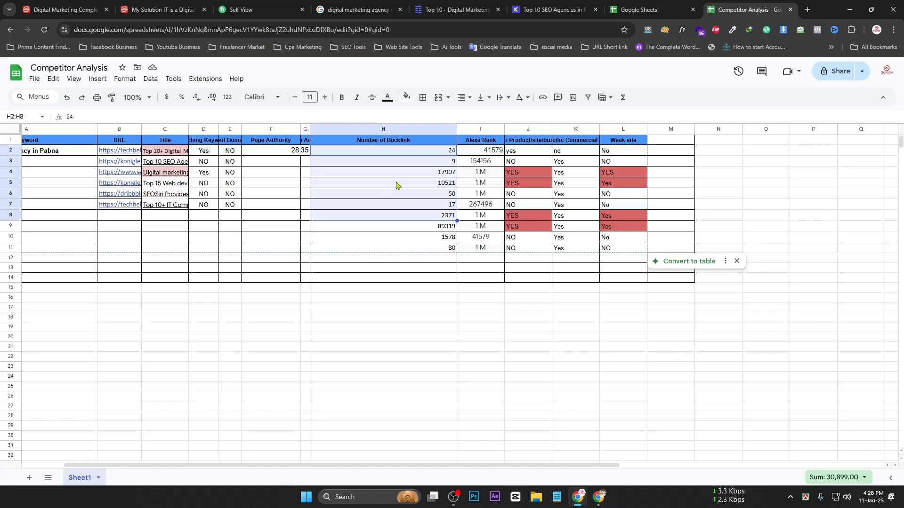
key("Delete")
left_click_drag(447, 156, 452, 249)
key("Delete")
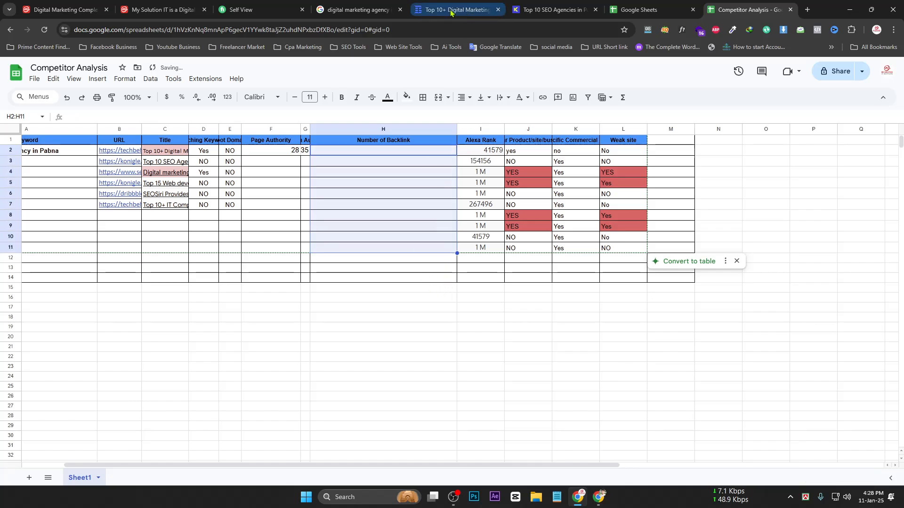
On the TechBehemoths page, open SEOquake's Backlinks tab, which asks to connect Semrush
left_click(346, 11)
scroll(221, 282, "up", 2)
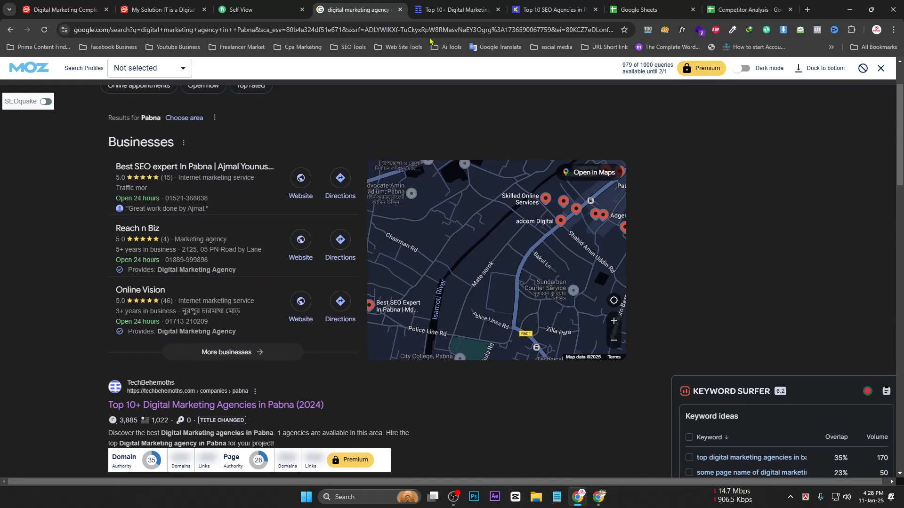
left_click(448, 11)
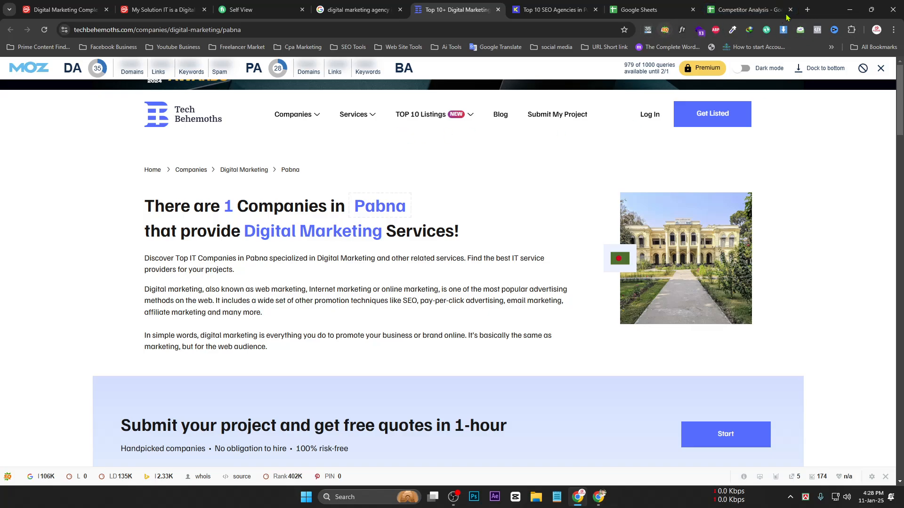
left_click(664, 30)
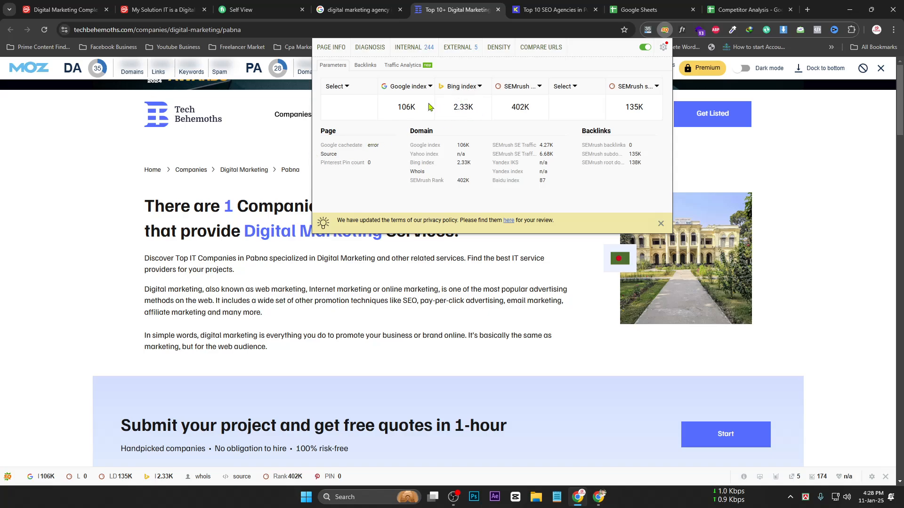
left_click(367, 65)
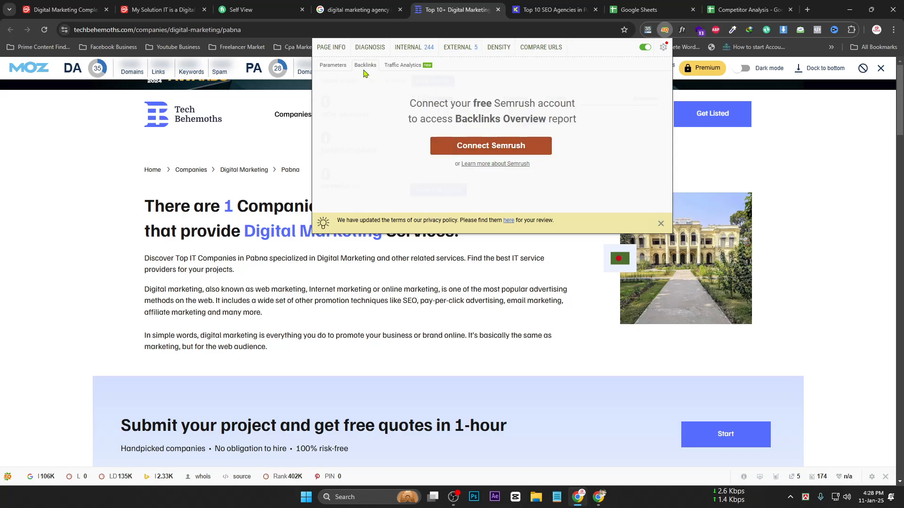
Start connecting a free Semrush account from SEOquake's Backlinks panel
left_click(471, 150)
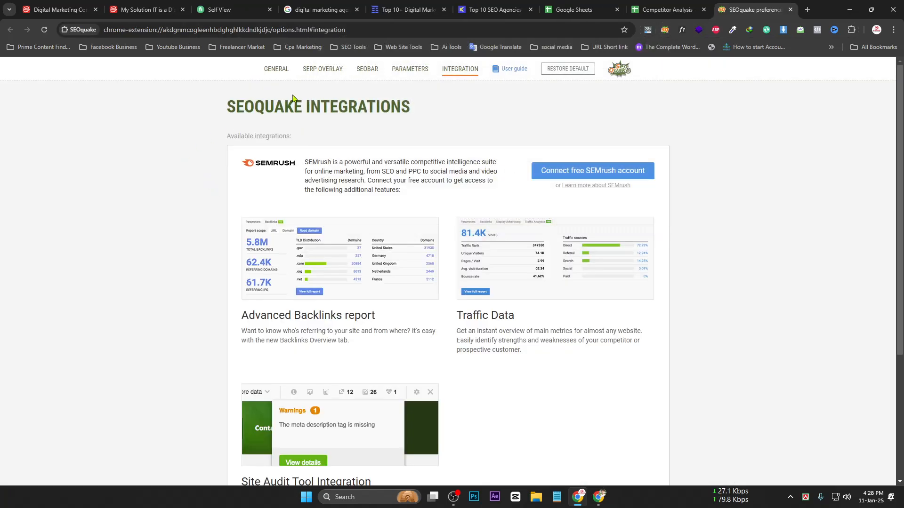
scroll(253, 113, "down", 2)
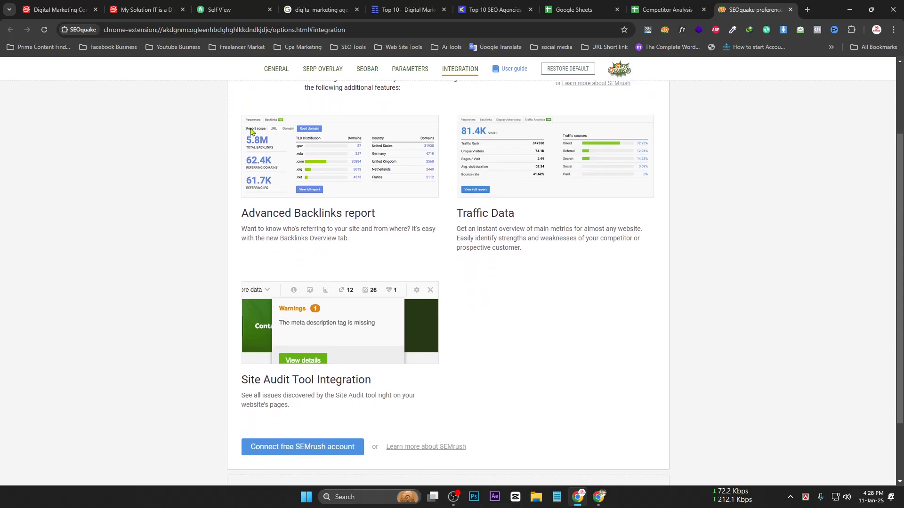
scroll(312, 214, "down", 2)
scroll(313, 229, "up", 4)
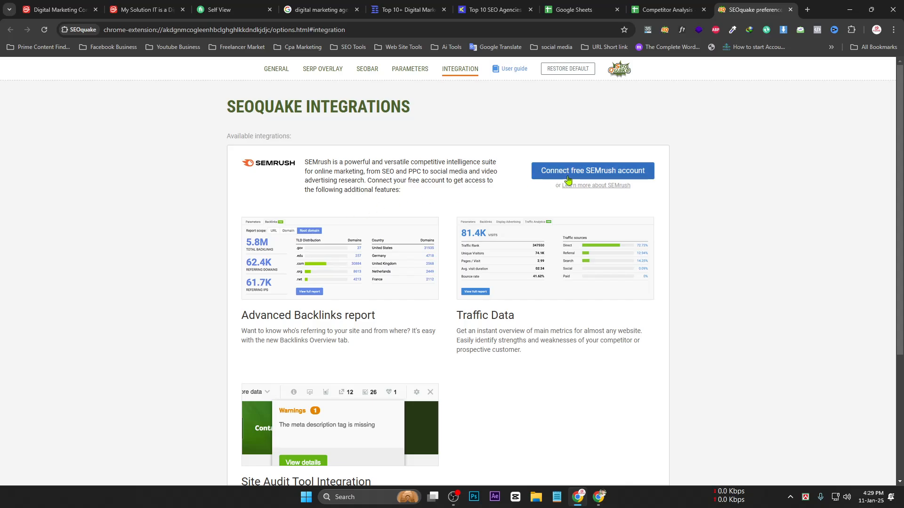
left_click(544, 172)
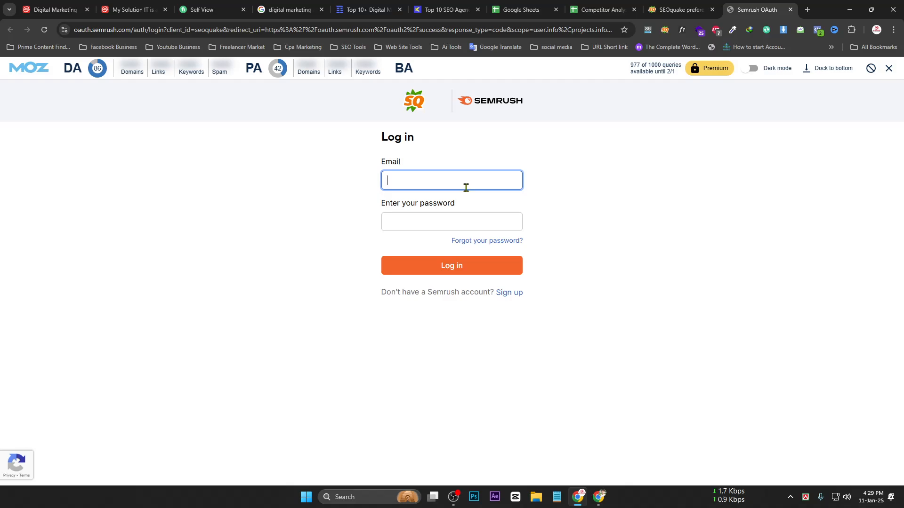
Log in to Semrush with the saved account details and approve SEOquake's access
left_click(444, 179)
left_click(452, 222)
left_click(464, 258)
left_click(398, 265)
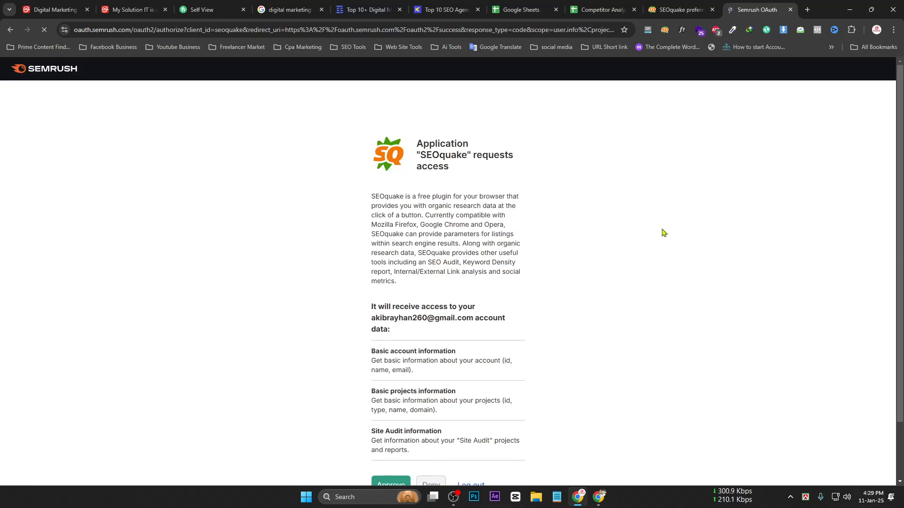
scroll(525, 262, "down", 2)
left_click(390, 418)
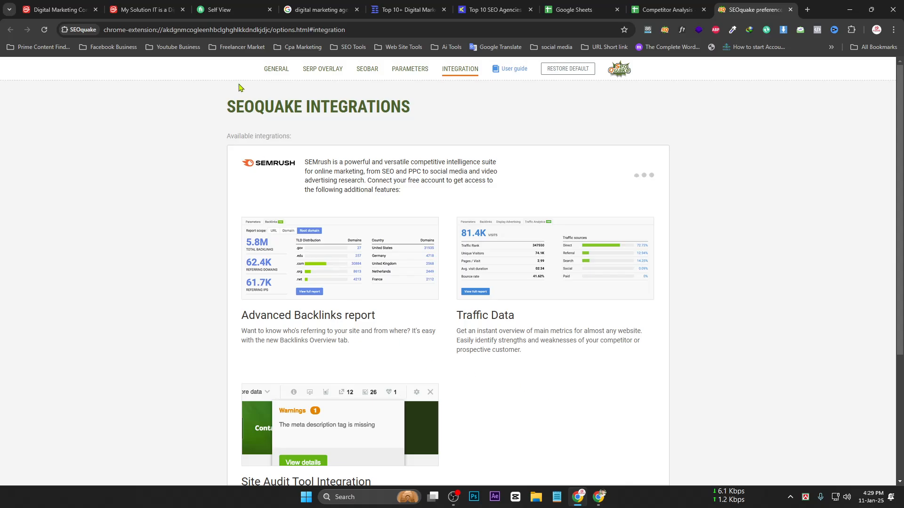
Review the SEOquake Integrations page and open a blank new tab
scroll(686, 168, "down", 1)
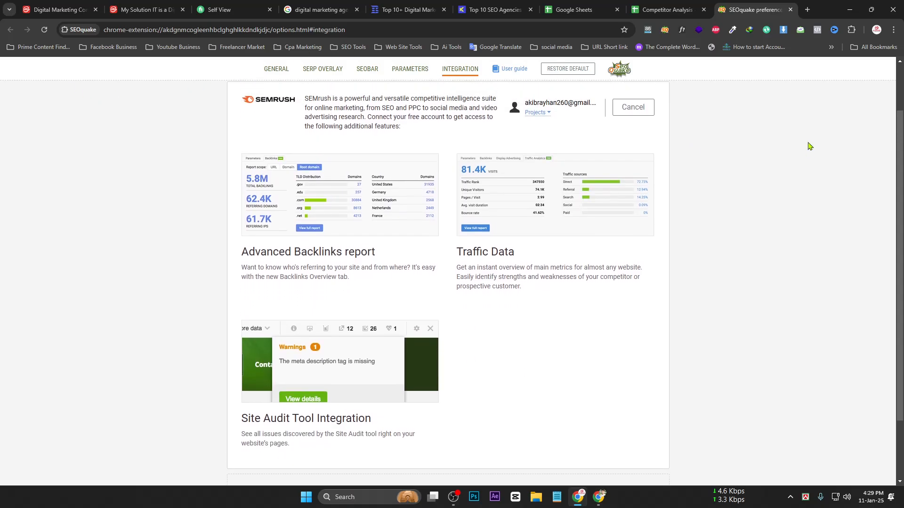
scroll(807, 145, "up", 1)
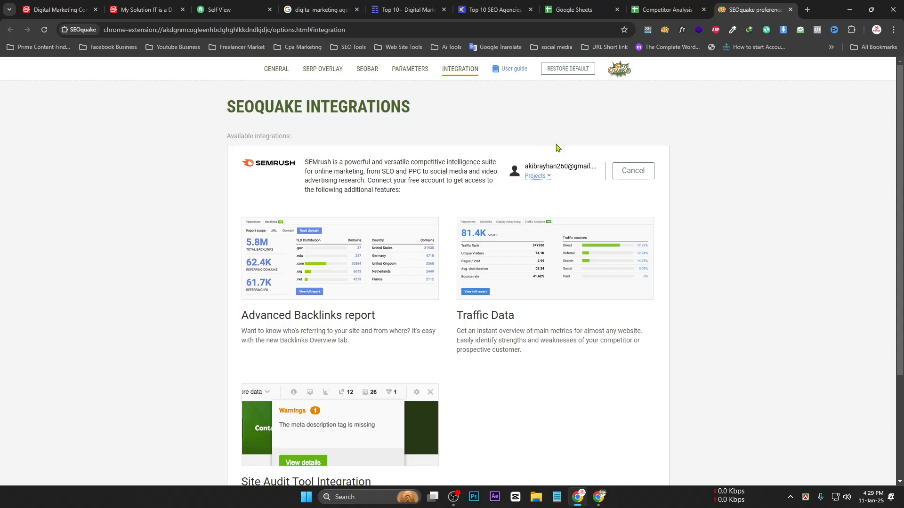
scroll(376, 234, "down", 4)
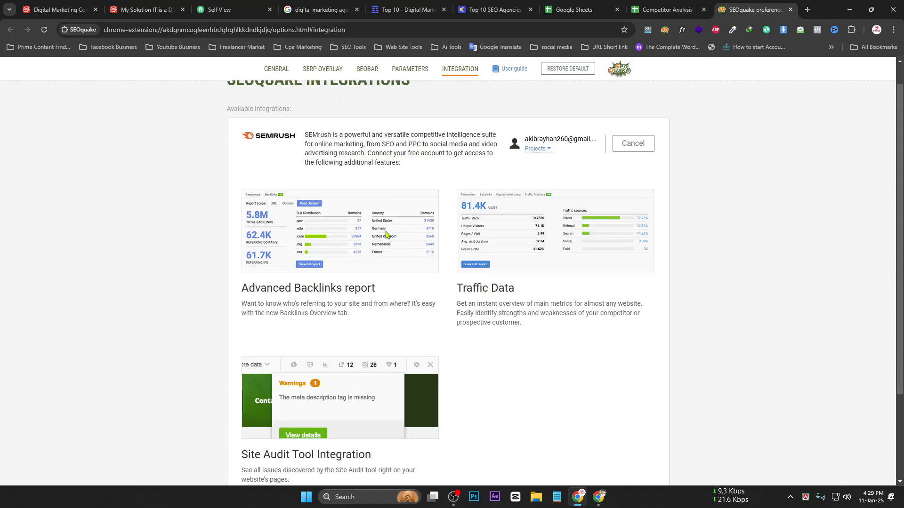
scroll(301, 255, "up", 4)
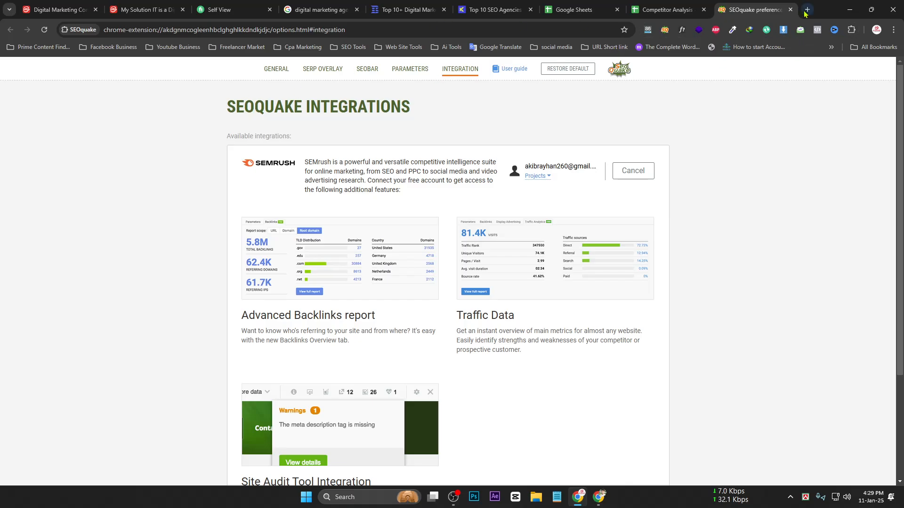
left_click(806, 11)
type("s")
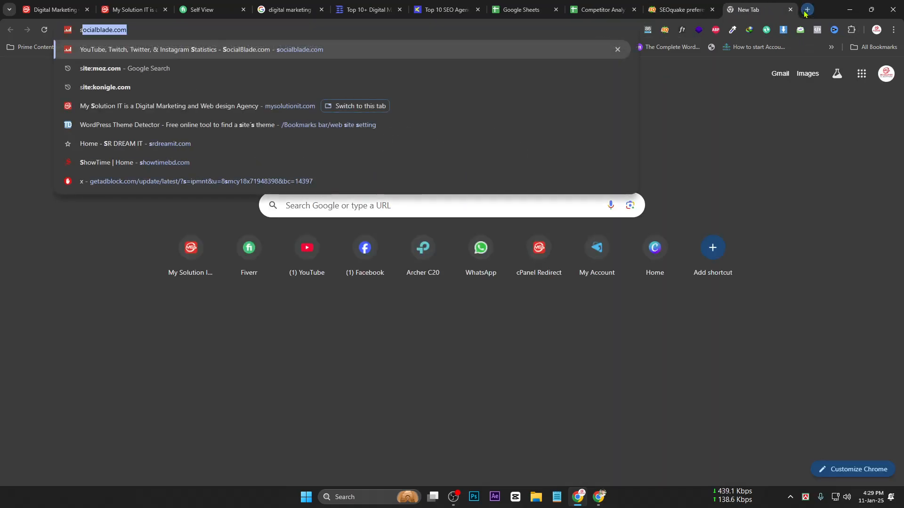
Verify the Semrush connection, close the SEOquake preferences tab, and return to Competitor Analysis
left_click(682, 10)
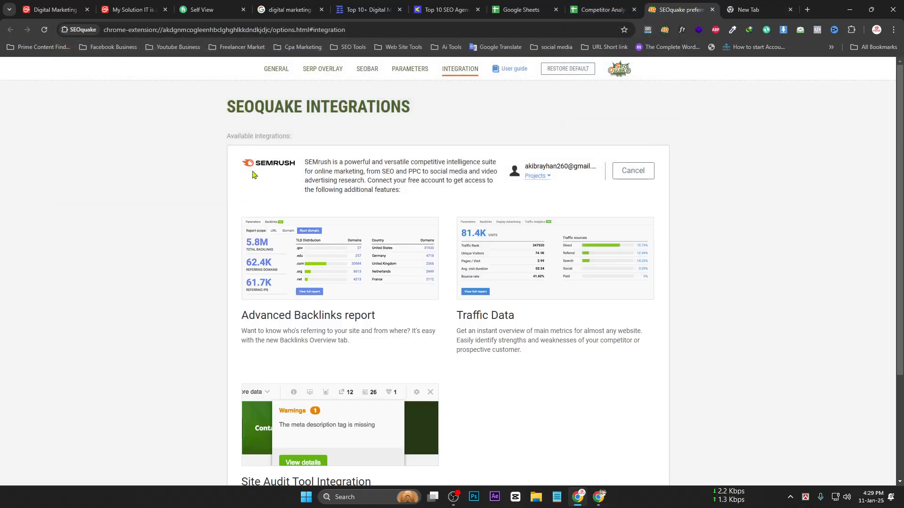
left_click_drag(288, 164, 331, 166)
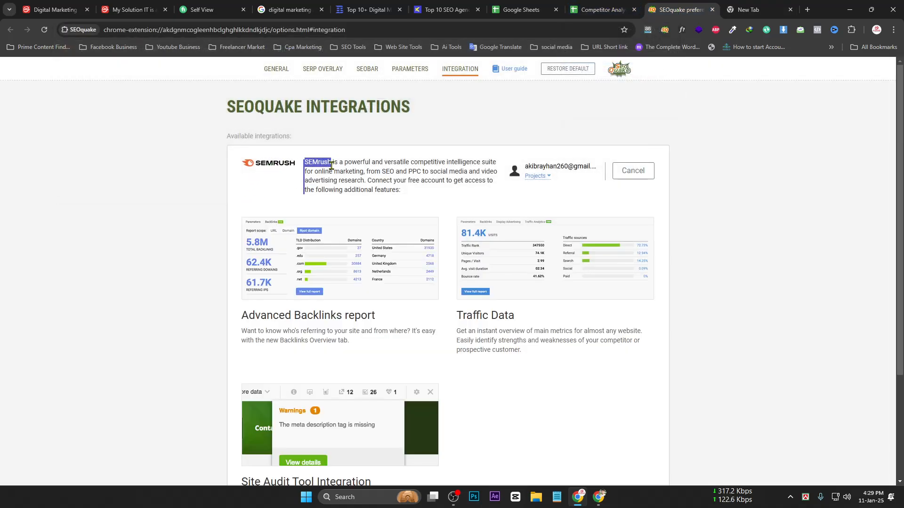
scroll(329, 150, "down", 3)
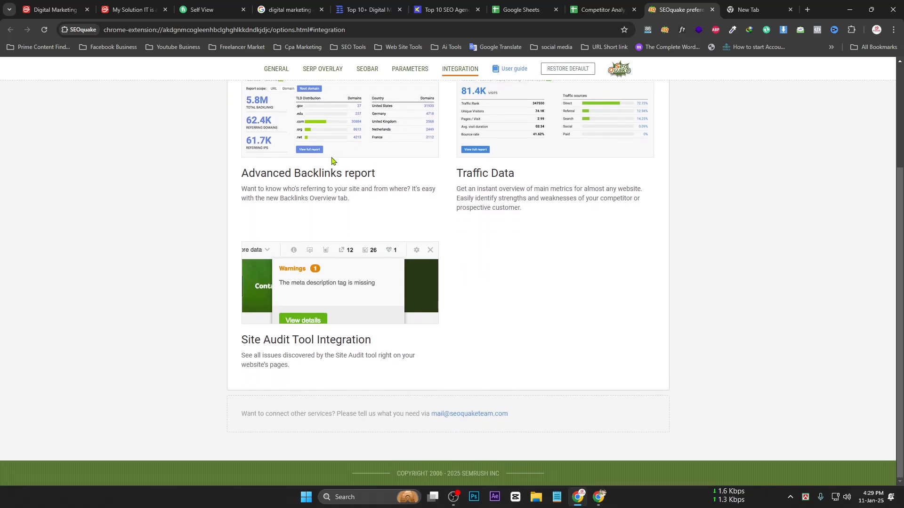
scroll(333, 161, "up", 2)
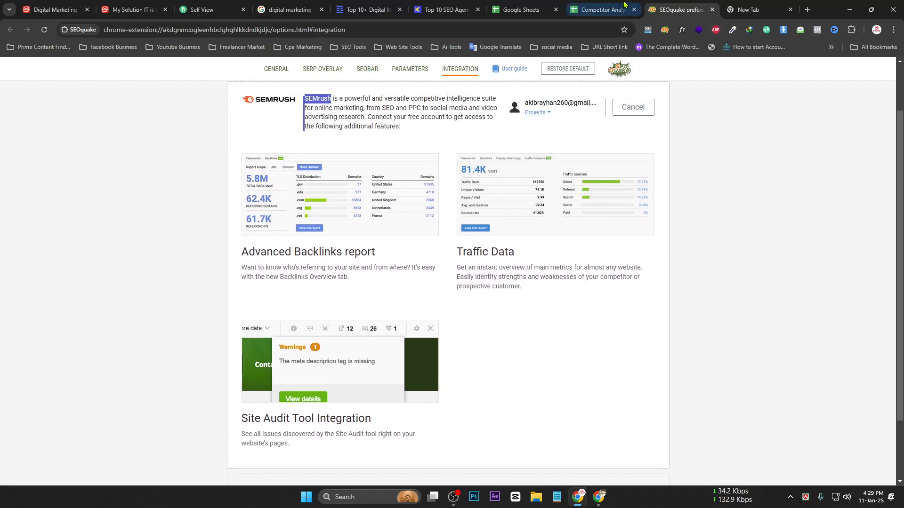
left_click(711, 9)
left_click(609, 4)
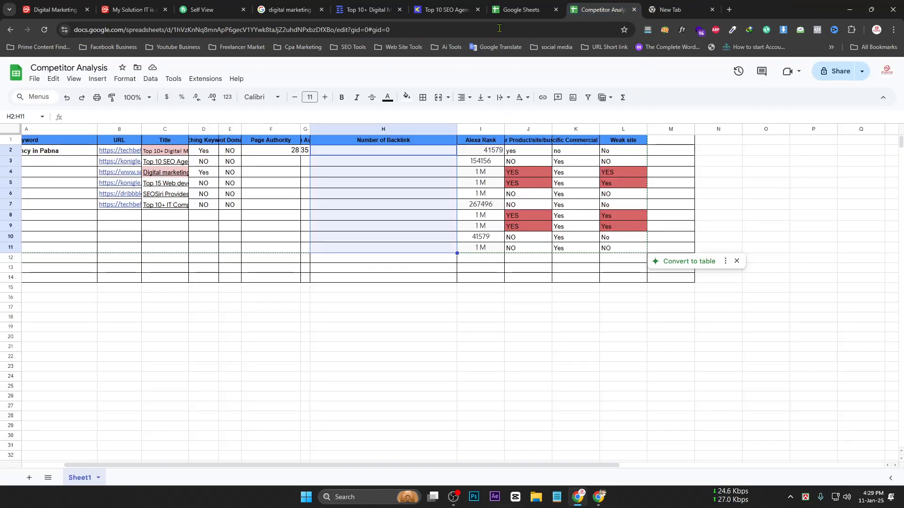
Check SEOquake's backlinks for the Konigle page (14.1K), then start a 'Backlinks' search in a new tab
left_click(490, 10)
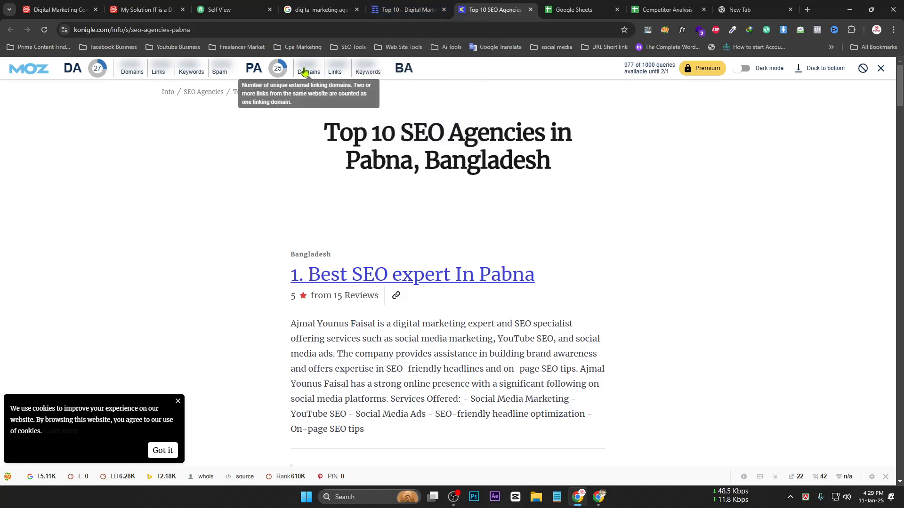
left_click(664, 30)
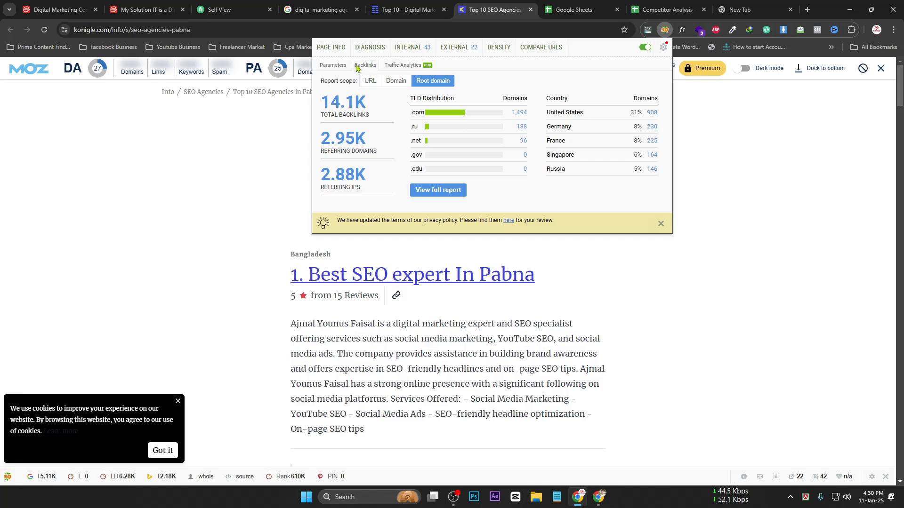
double_click(371, 66)
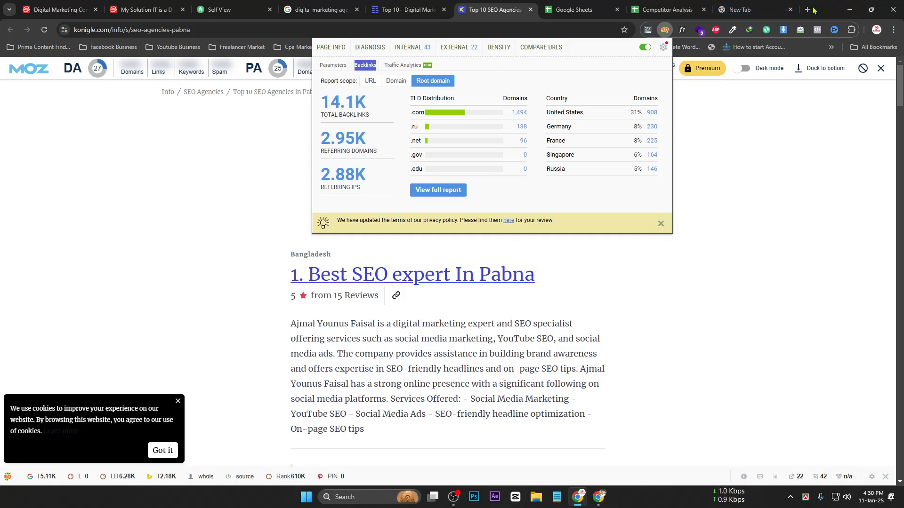
key("ctrl+t")
type("Backlinks")
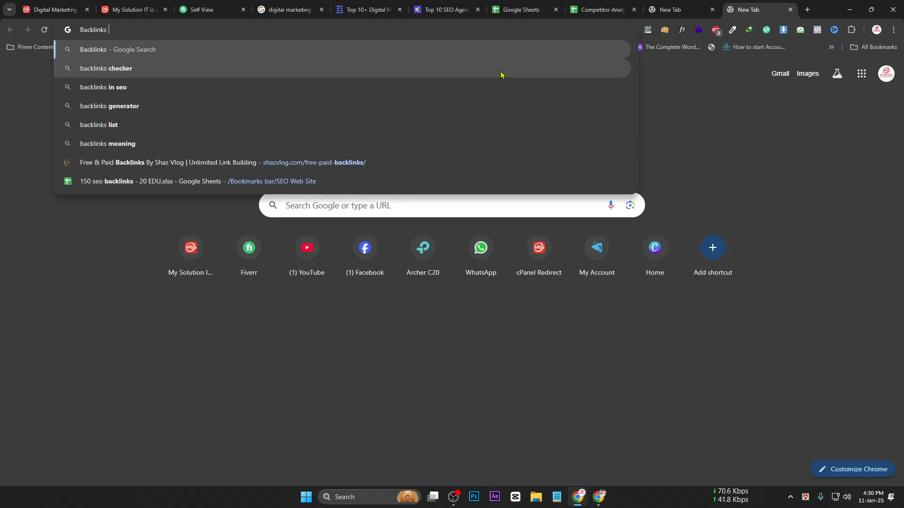
Search Google for 'backlinks checker smrash'
key("Down")
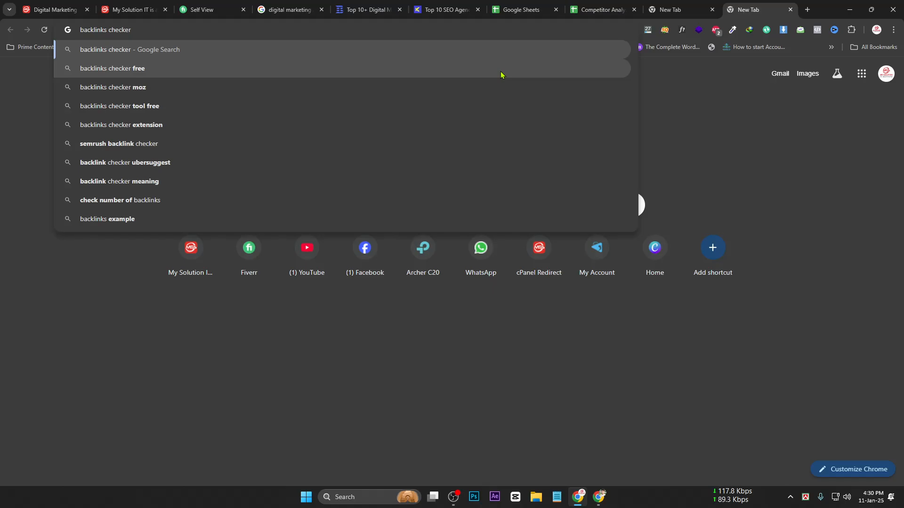
type("s")
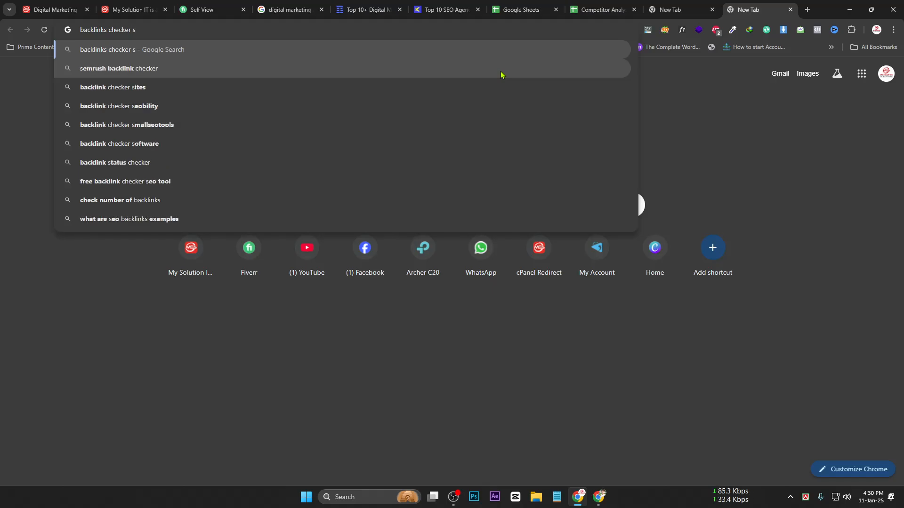
type("m")
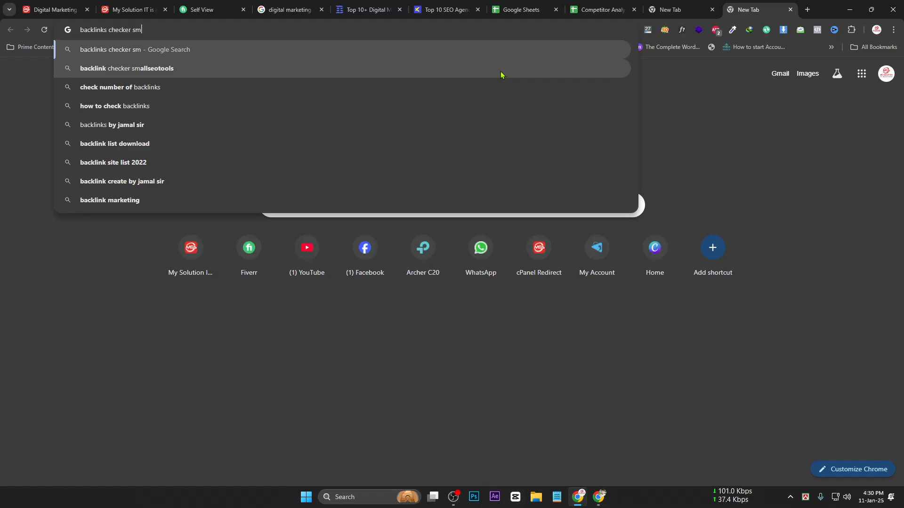
type("rash")
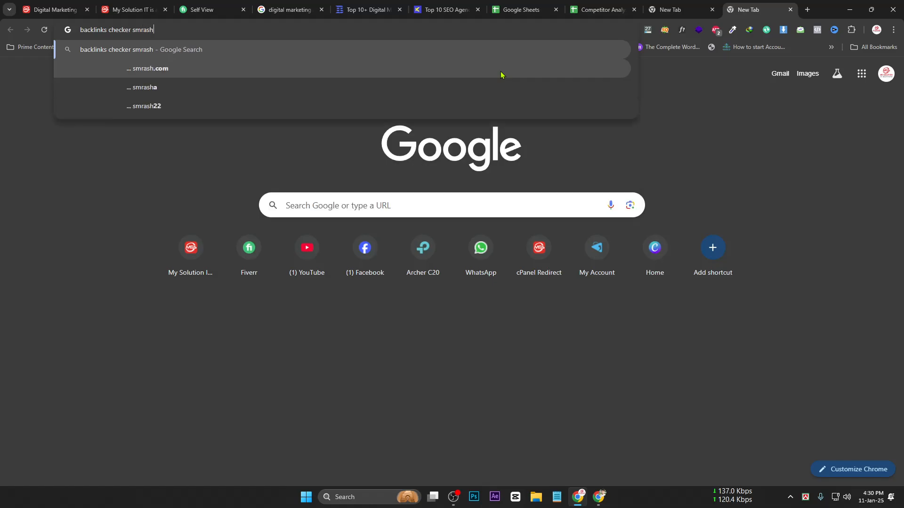
key("Return")
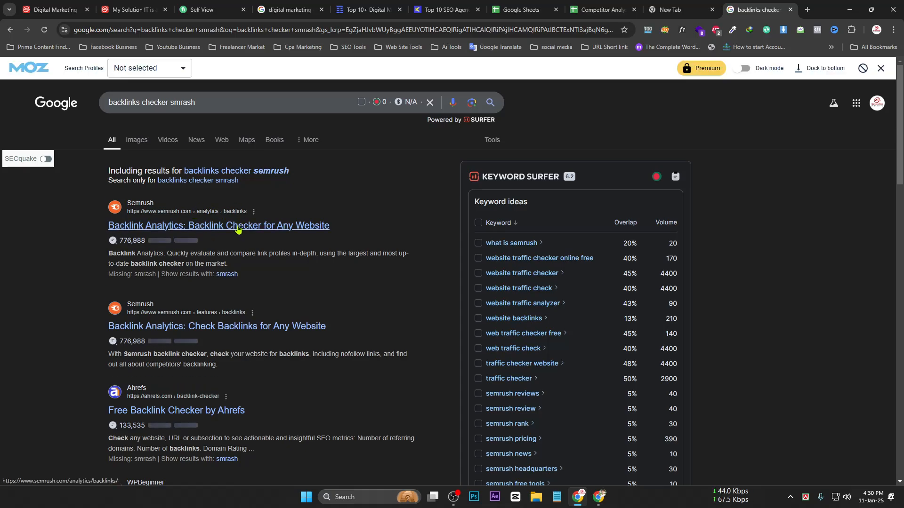
Run Semrush Backlink Analytics on the copied TechBehemoths Pabna page URL, returning no results
left_click(275, 237)
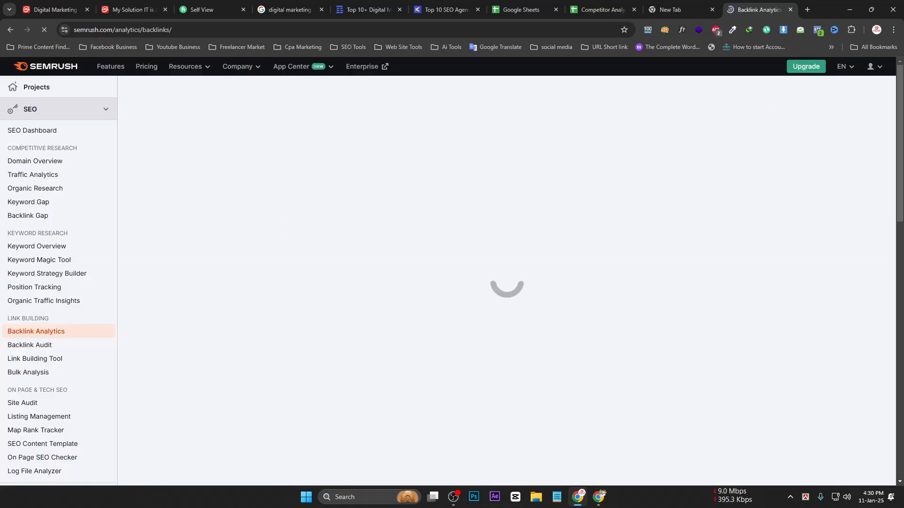
left_click(358, 6)
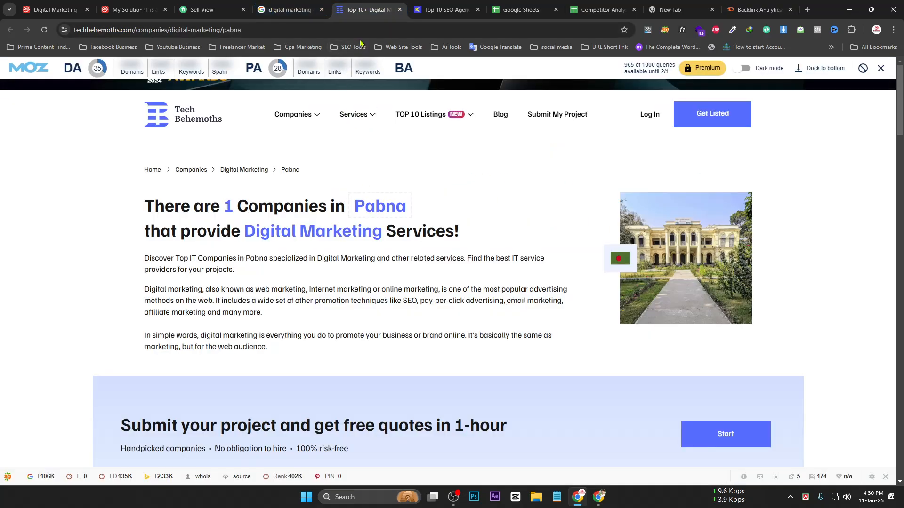
left_click(325, 29)
key("ctrl+c")
left_click(759, 10)
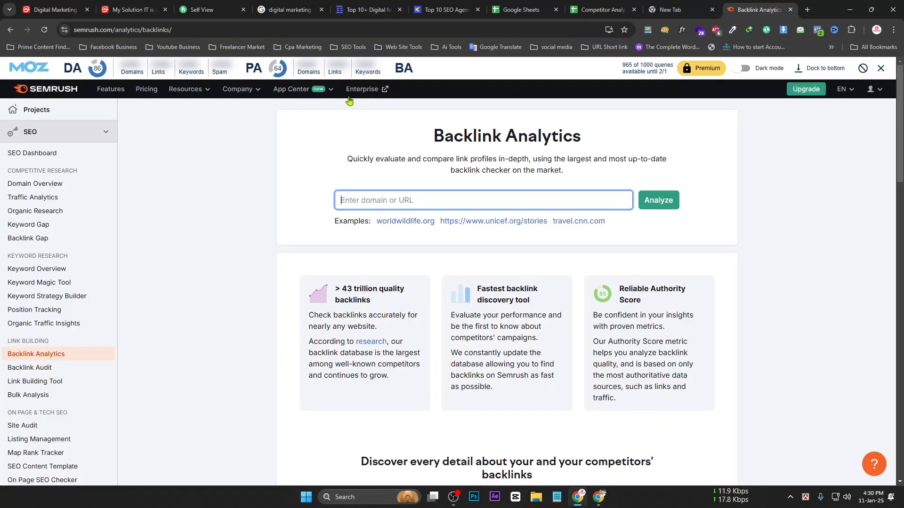
key("ctrl+v")
left_click(671, 204)
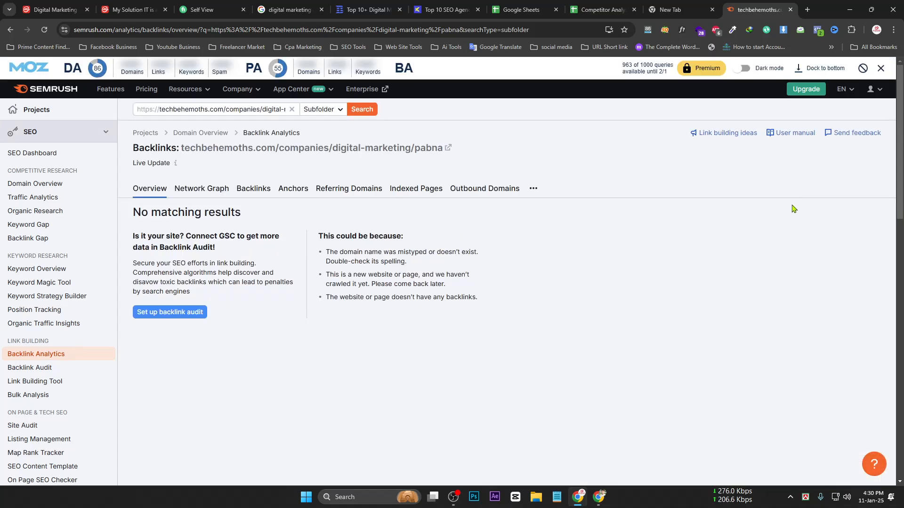
scroll(506, 292, "down", 5)
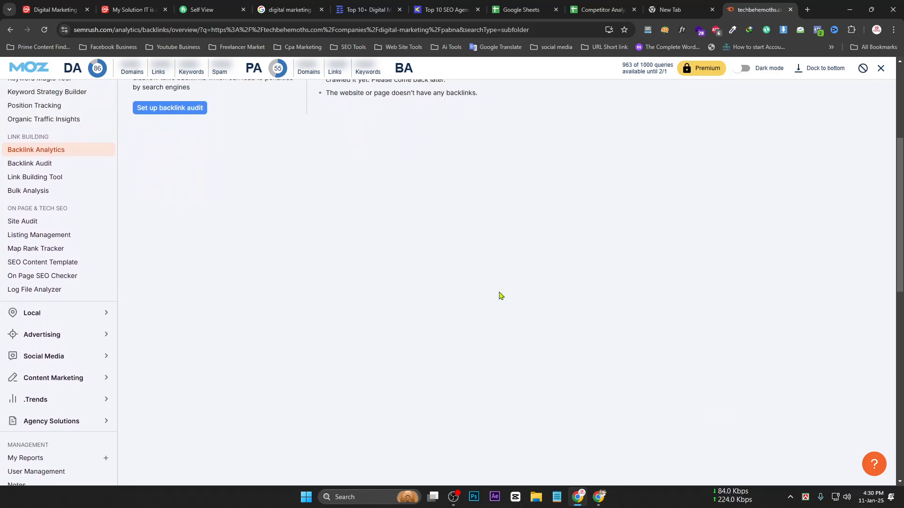
scroll(501, 295, "up", 5)
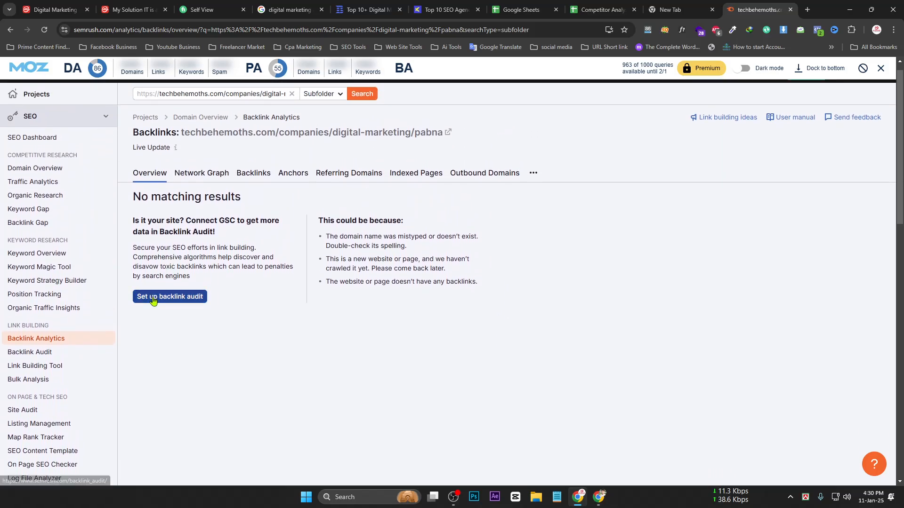
Paste the TechBehemoths URL into Semrush Backlink Audit and start the audit
left_click(153, 300)
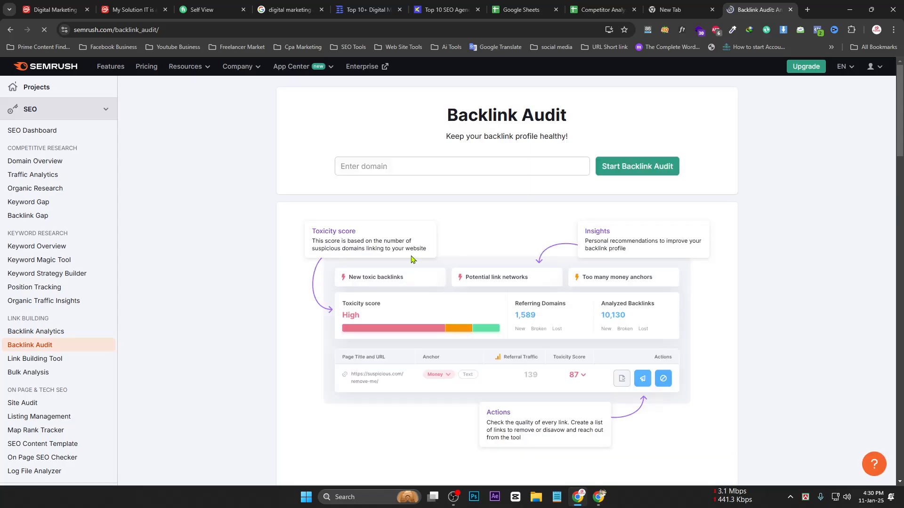
left_click(429, 183)
key("ctrl+v")
left_click(666, 188)
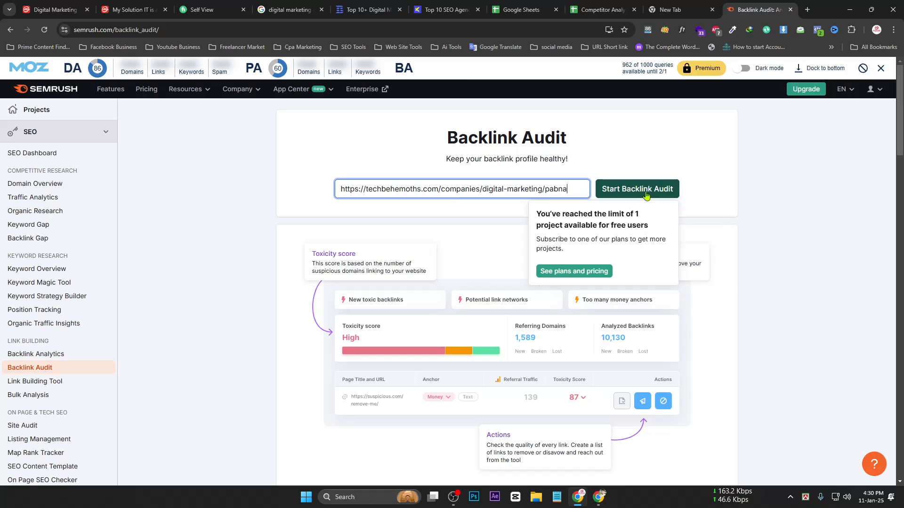
scroll(480, 338, "down", 4)
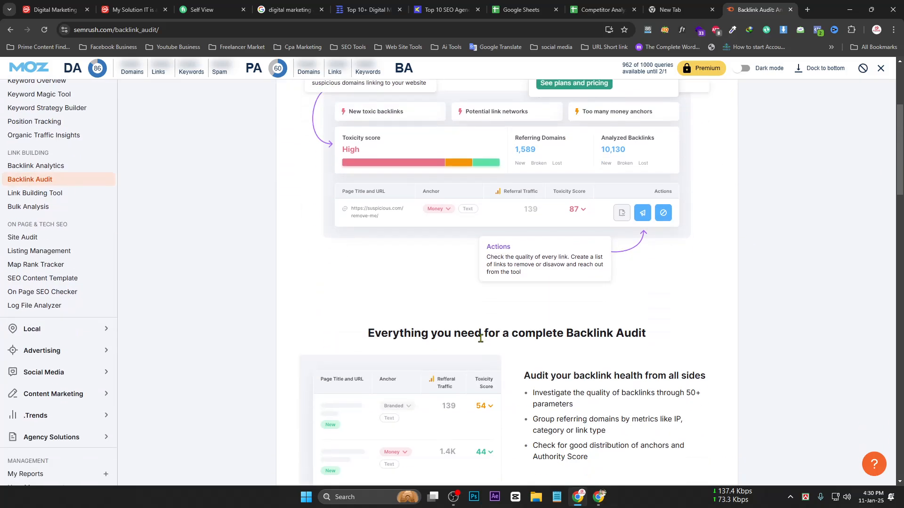
scroll(479, 372, "up", 5)
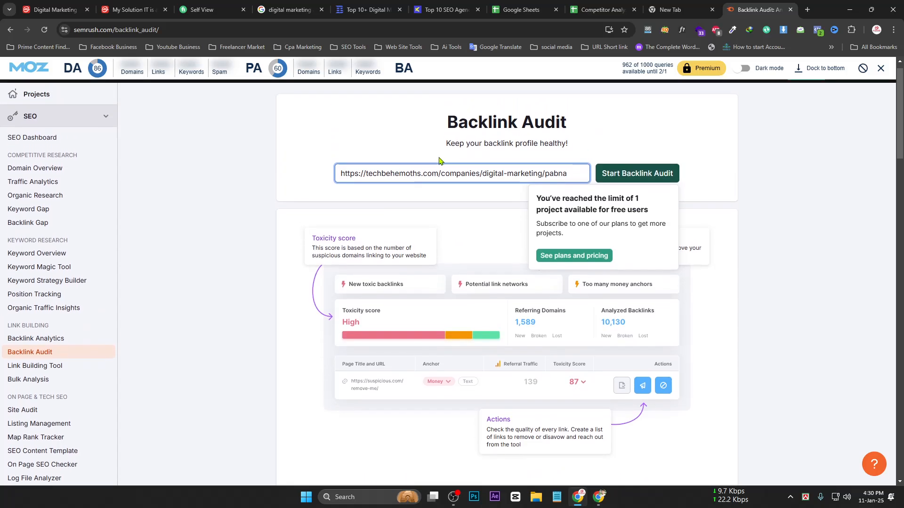
Retry the audit with root domain techbehemoths.com, dismiss the upgrade prompt, and go back
left_click_drag(440, 167, 579, 173)
key("BackSpace")
left_click(657, 175)
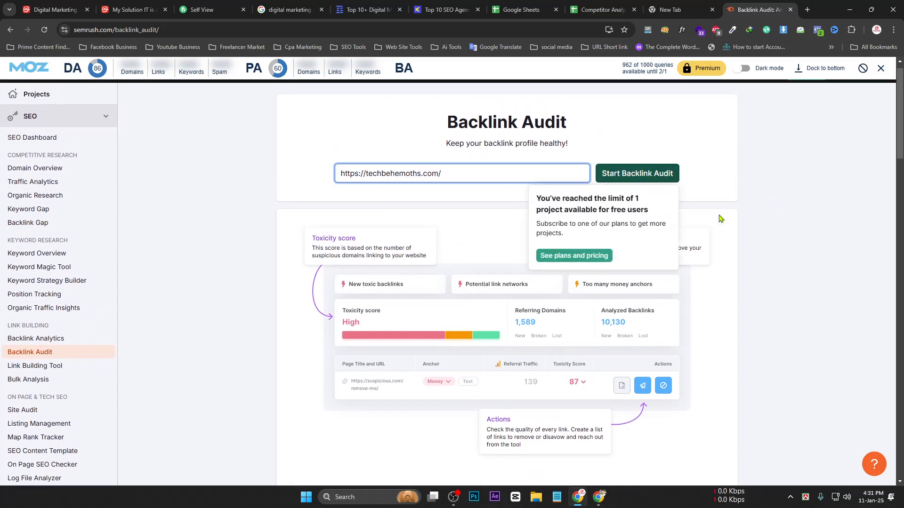
left_click(566, 266)
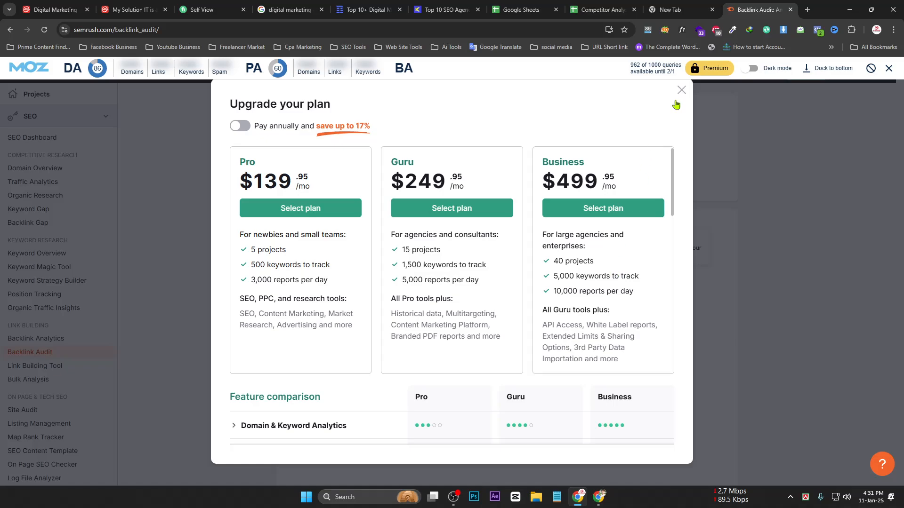
left_click(682, 96)
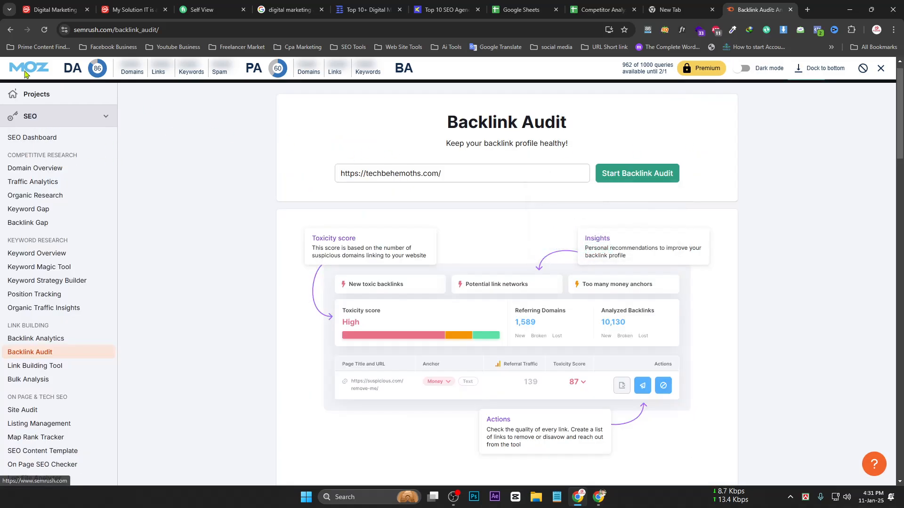
left_click(11, 30)
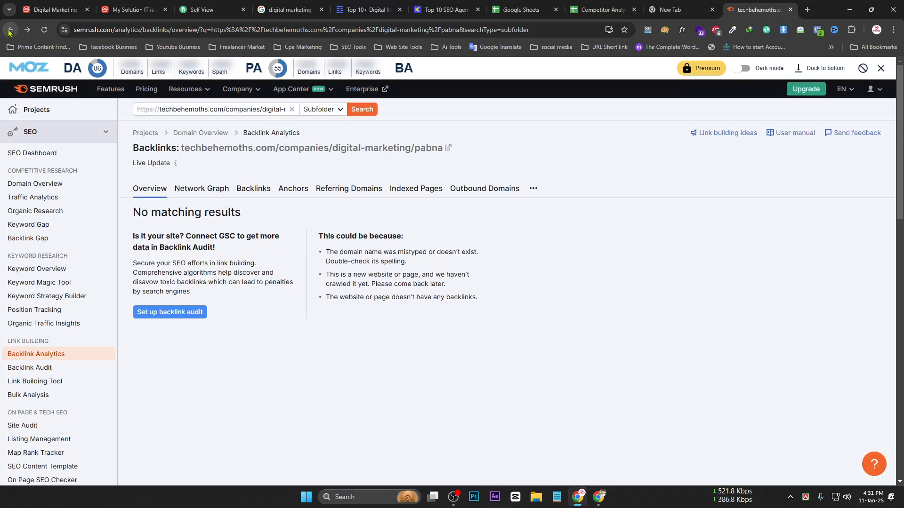
Rerun Semrush Backlink Analytics on the root domain techbehemoths.com
left_click(292, 109)
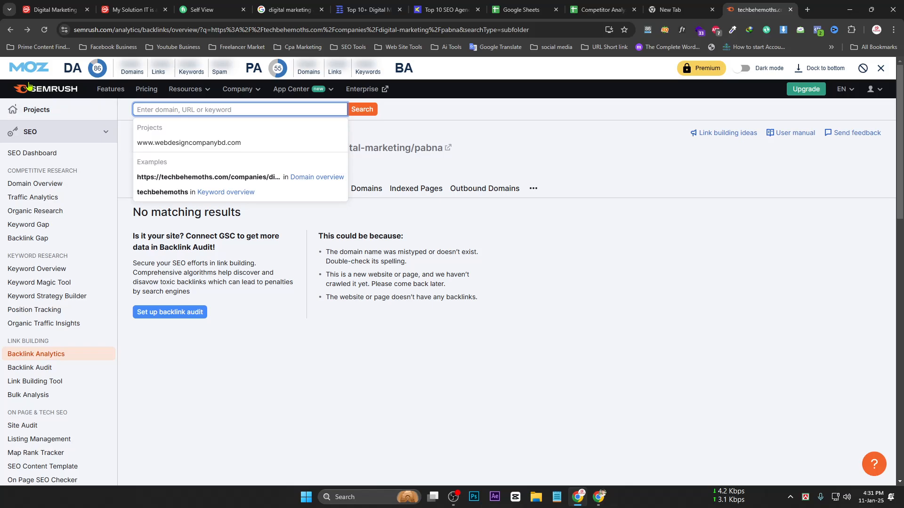
left_click(11, 30)
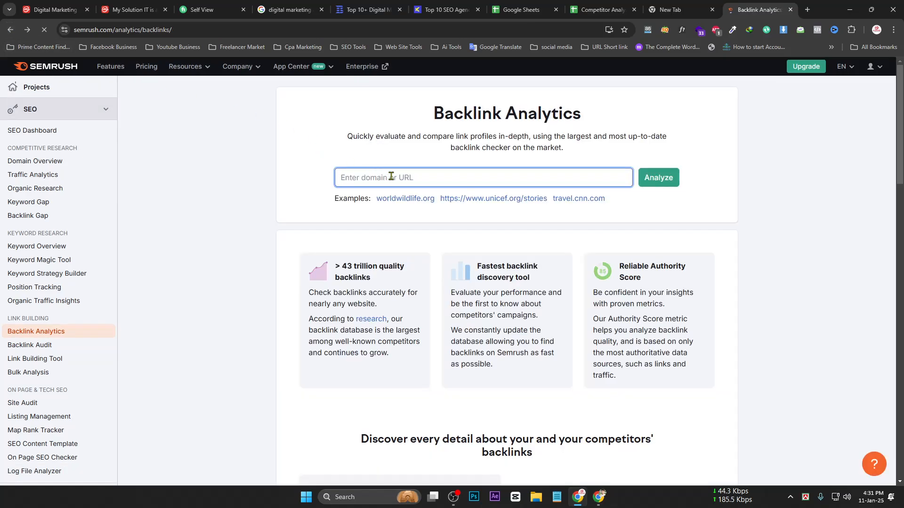
key("ctrl+v")
left_click_drag(567, 200, 446, 192)
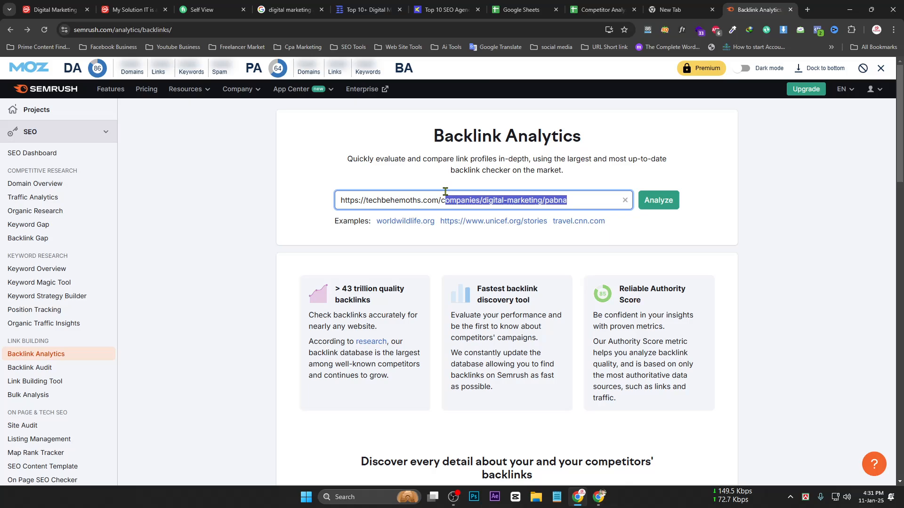
key("BackSpace")
key("BackSpace")
left_click(640, 201)
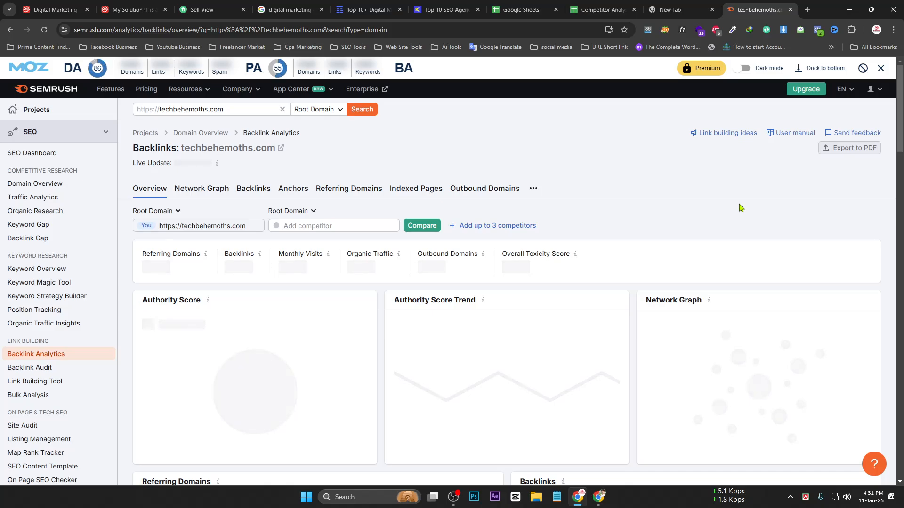
Scroll through the techbehemoths.com backlink overview, then switch to Konigle's Top 10 SEO Agencies page
scroll(649, 210, "down", 2)
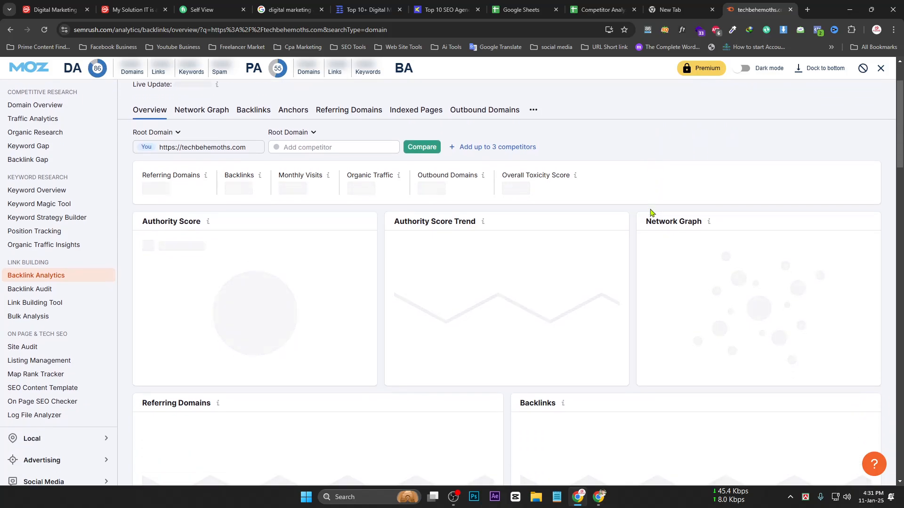
scroll(650, 213, "down", 6)
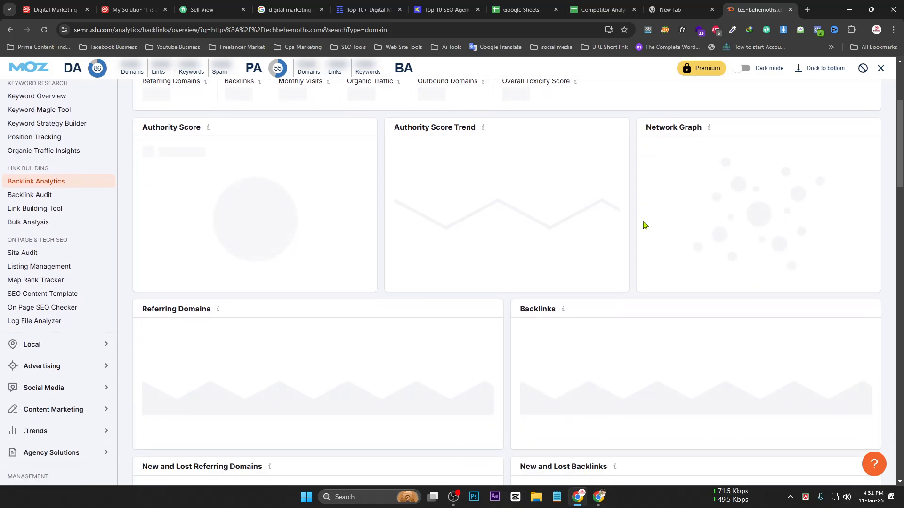
scroll(636, 234, "down", 13)
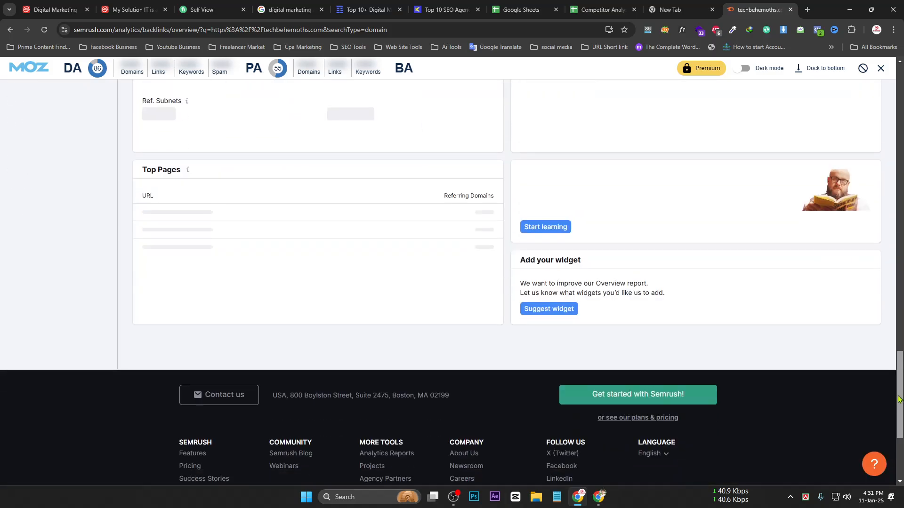
left_click_drag(899, 399, 866, 126)
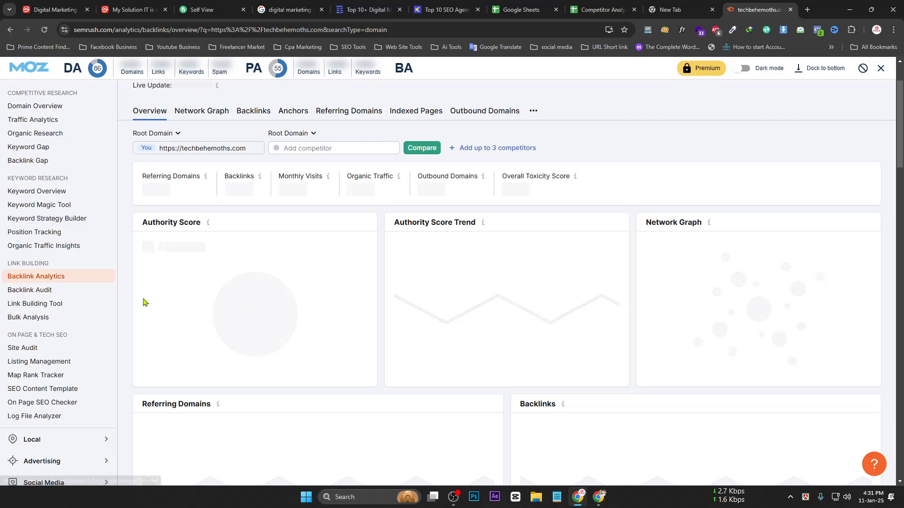
left_click(444, 10)
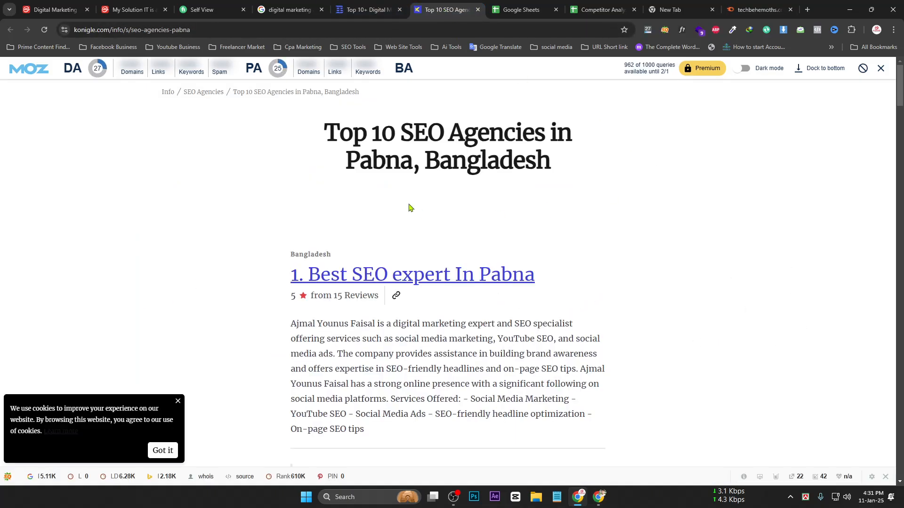
Copy konigle.com's 14.1K total backlinks from SEOquake and return to the techbehemoths.com overview
left_click(662, 31)
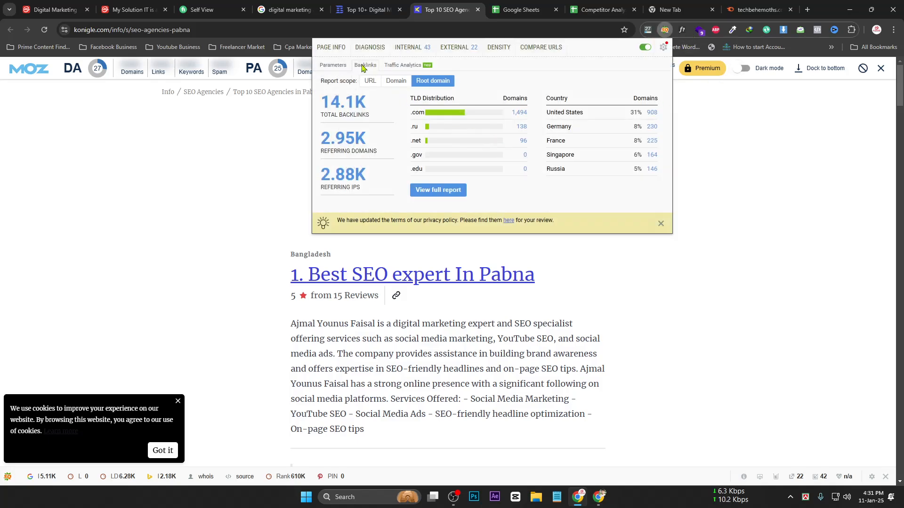
left_click_drag(321, 100, 365, 107)
key("ctrl+c")
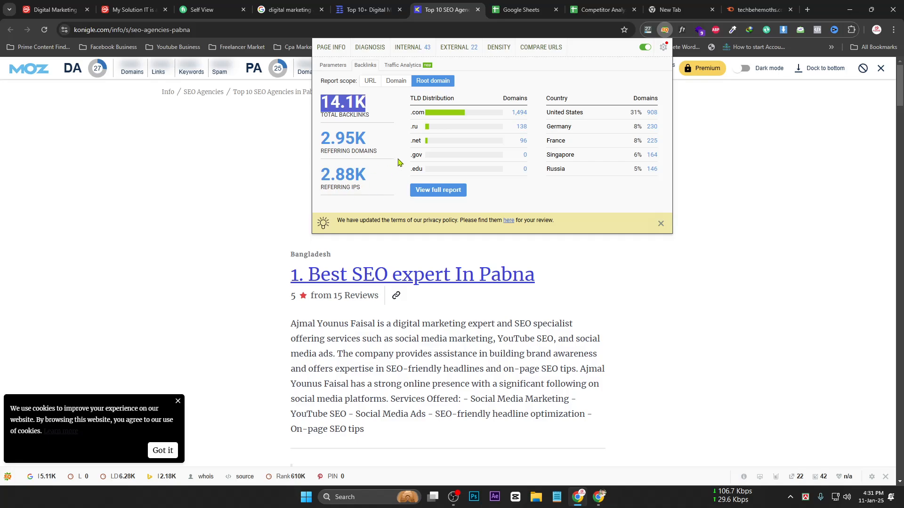
left_click(288, 10)
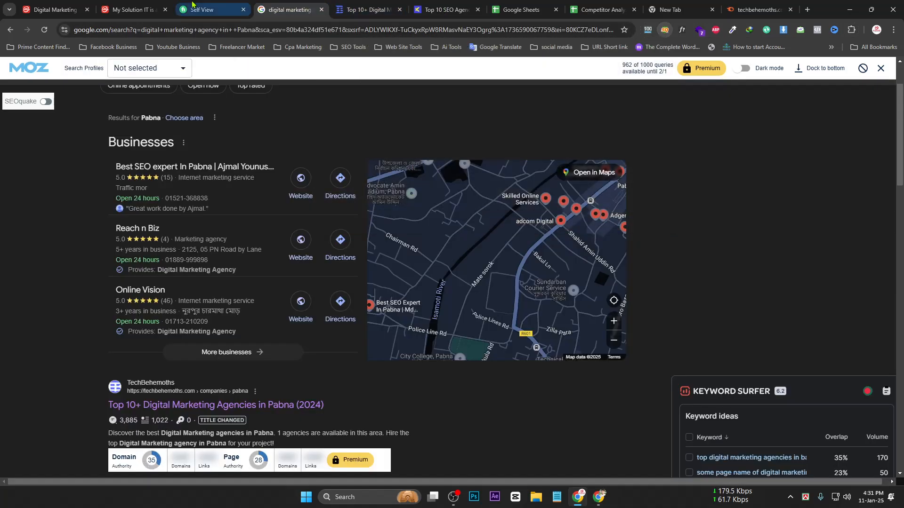
left_click(192, 5)
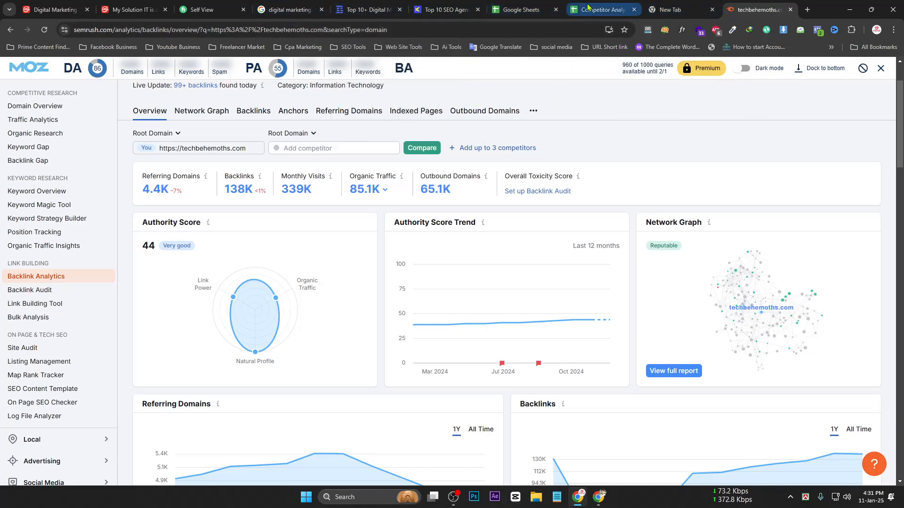
Paste 14.1K into H2 as the first site's backlink count and check the I2 value
left_click(600, 9)
key("ctrl+v")
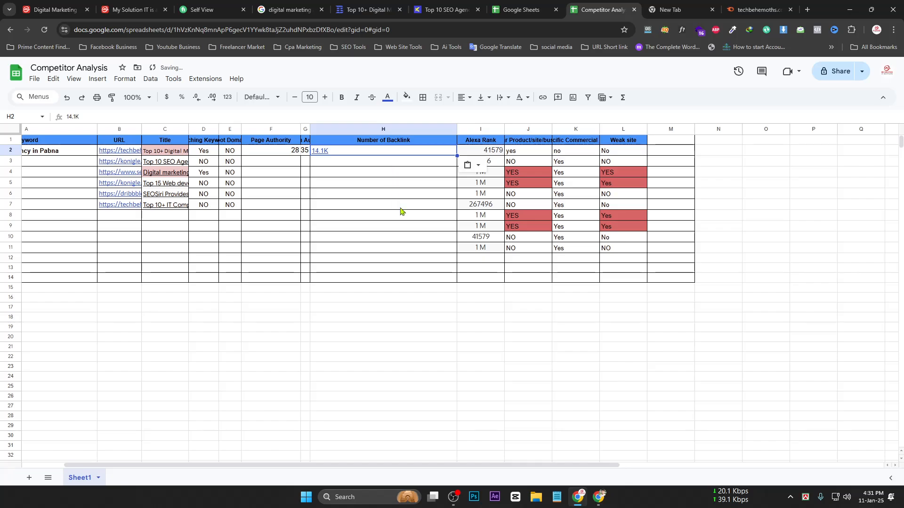
left_click(364, 184)
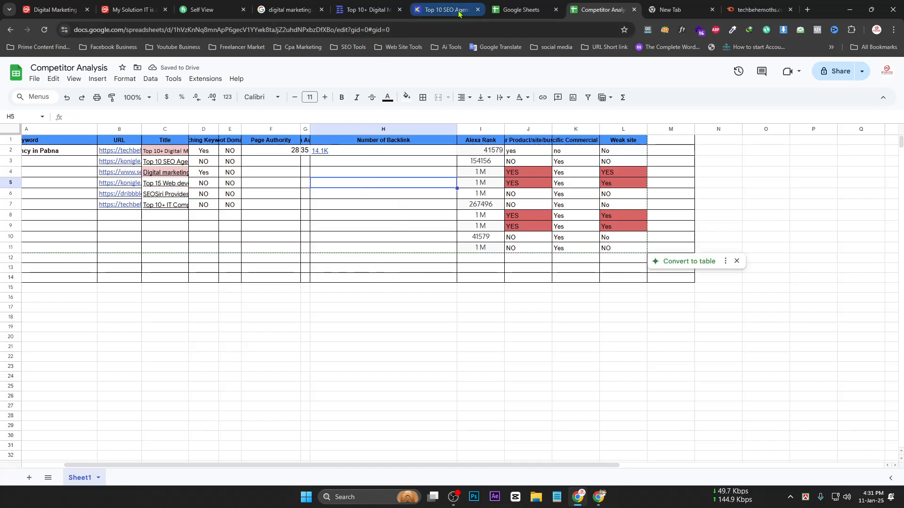
left_click(476, 151)
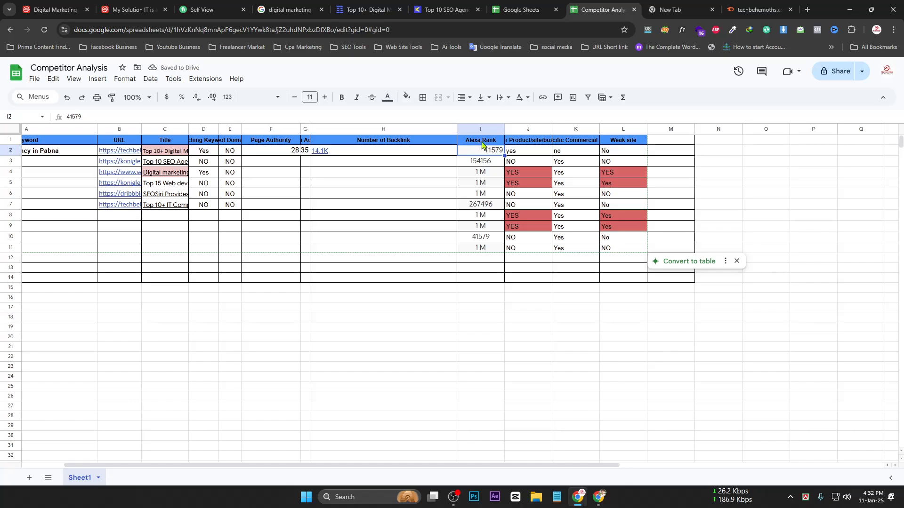
left_click(406, 155)
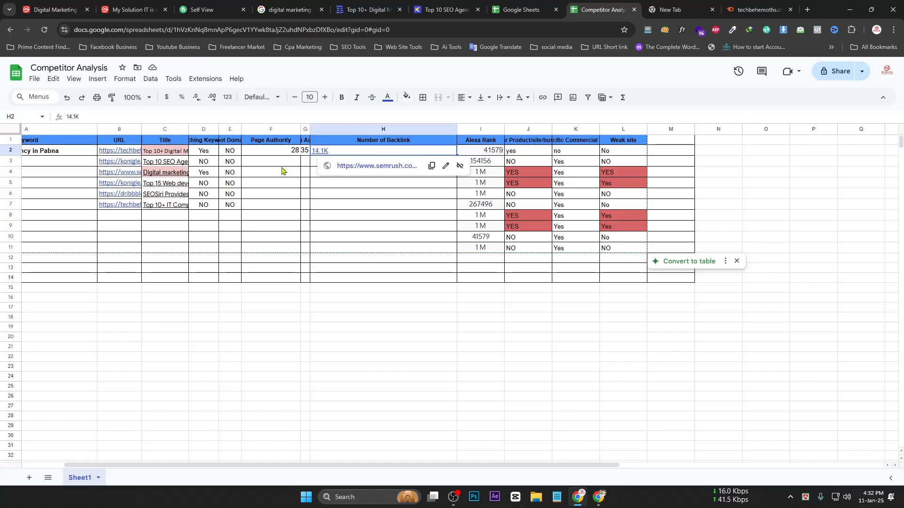
left_click(489, 150)
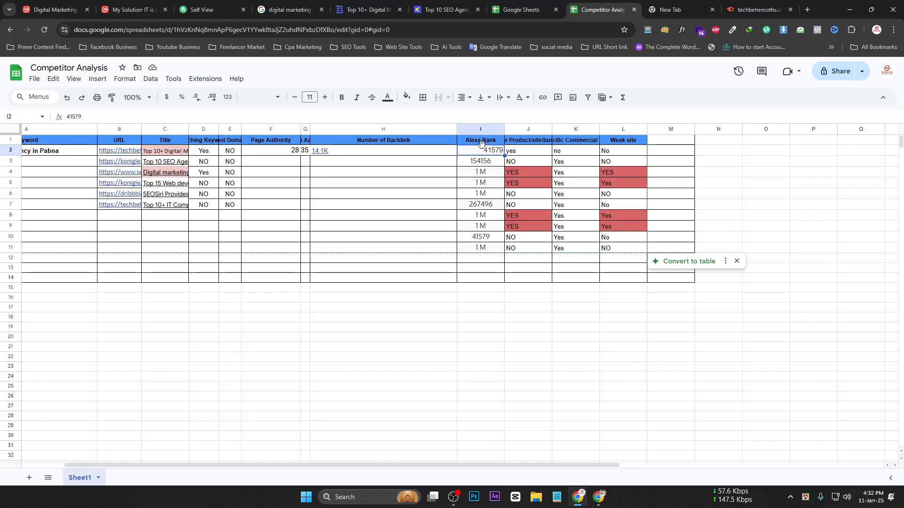
Widen column J and the URL column B, then select the first competitor URL in B2
left_click(481, 141)
left_click_drag(600, 128, 589, 128)
left_click(524, 146)
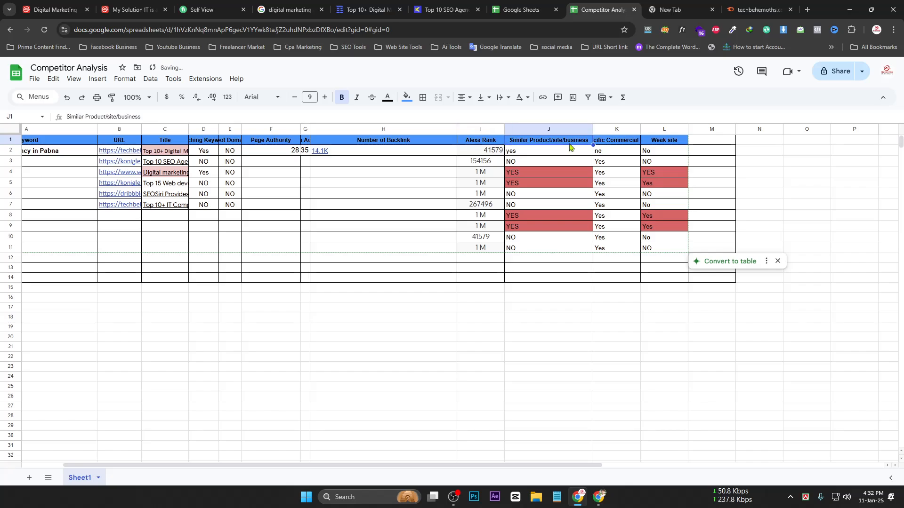
left_click_drag(444, 466, 264, 461)
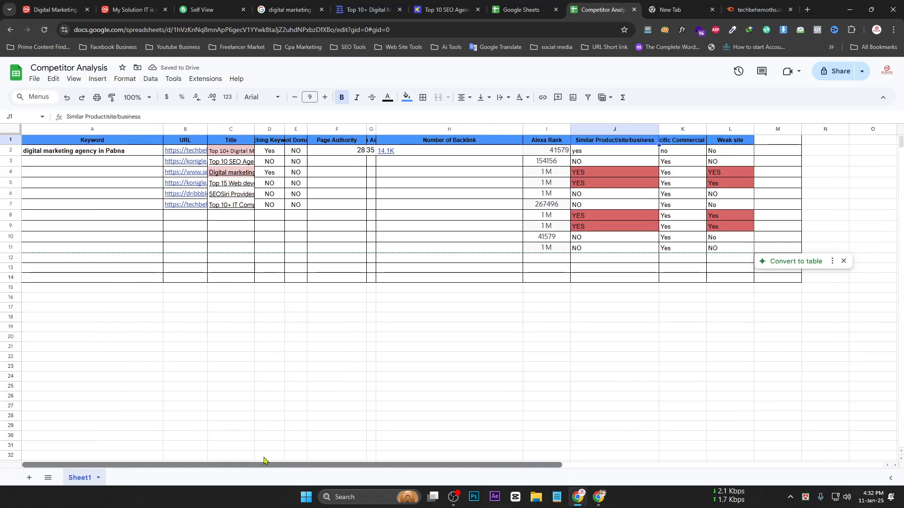
left_click_drag(206, 132, 283, 132)
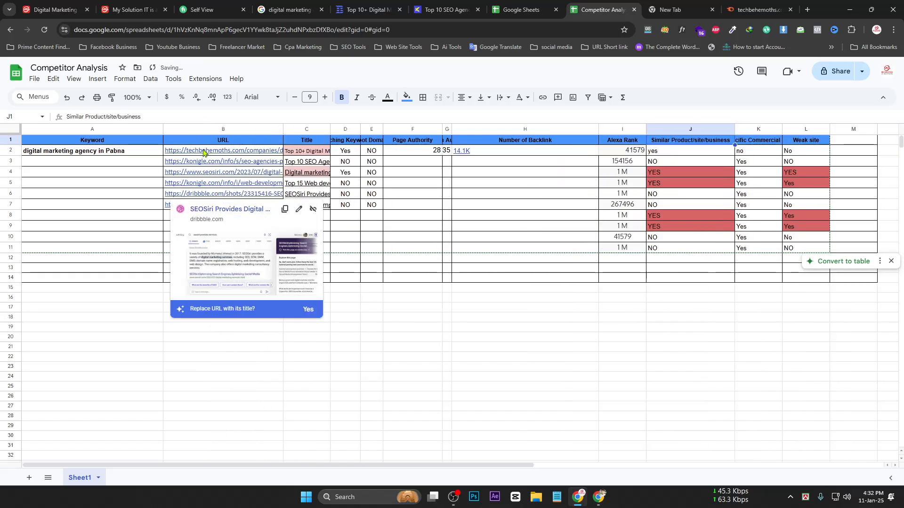
mouse_move(207, 152)
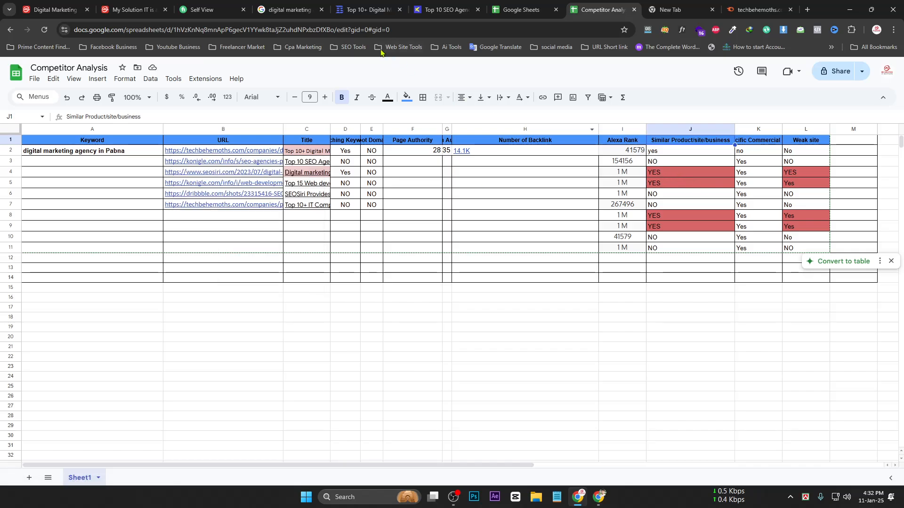
left_click(226, 152)
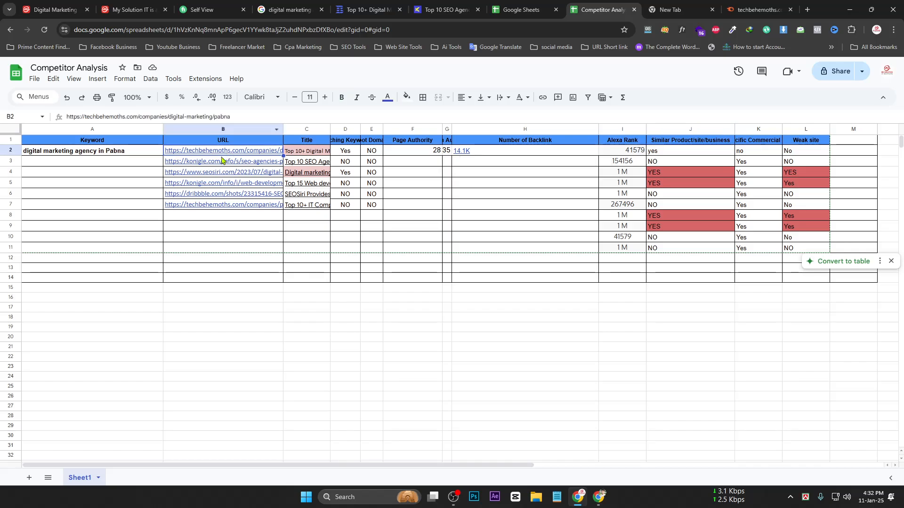
After reviewing the research tabs, narrow the Number of Backlink and Page Authority columns
left_click(435, 6)
scroll(447, 264, "down", 2)
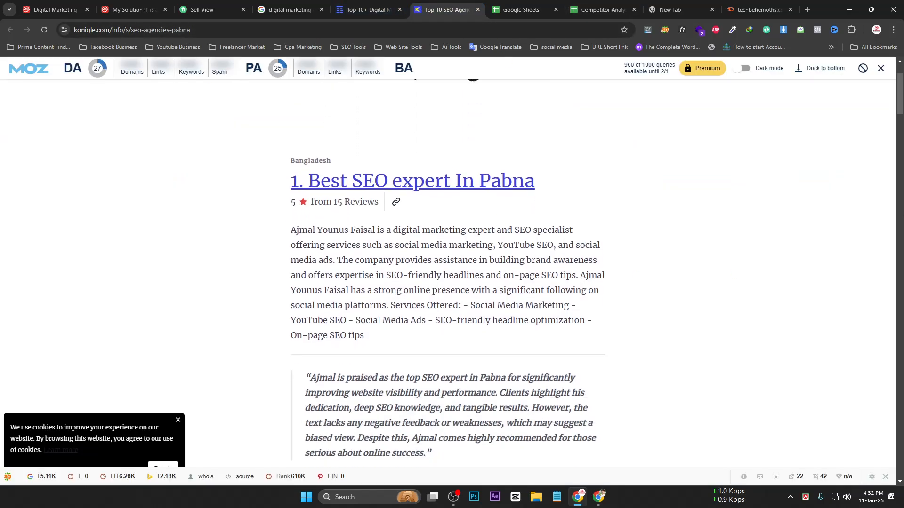
scroll(447, 263, "down", 15)
left_click_drag(900, 261, 899, 73)
left_click(367, 9)
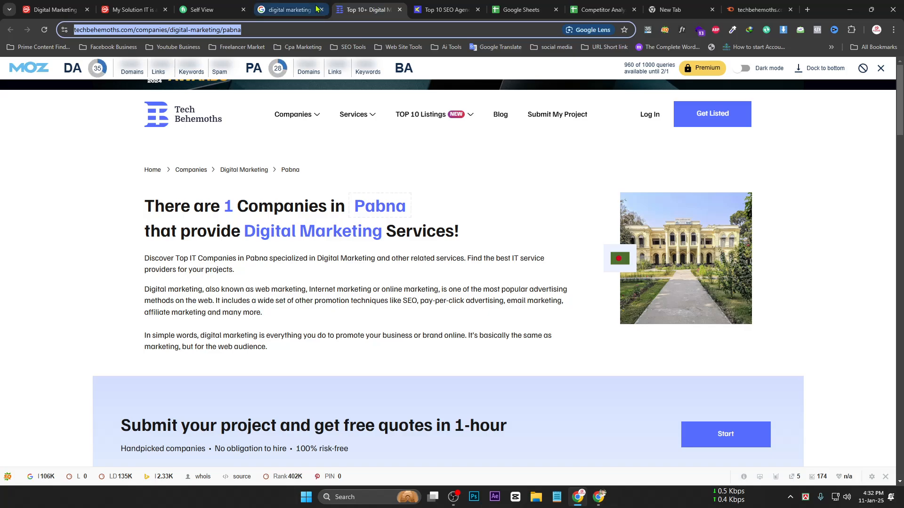
left_click(289, 9)
left_click(209, 10)
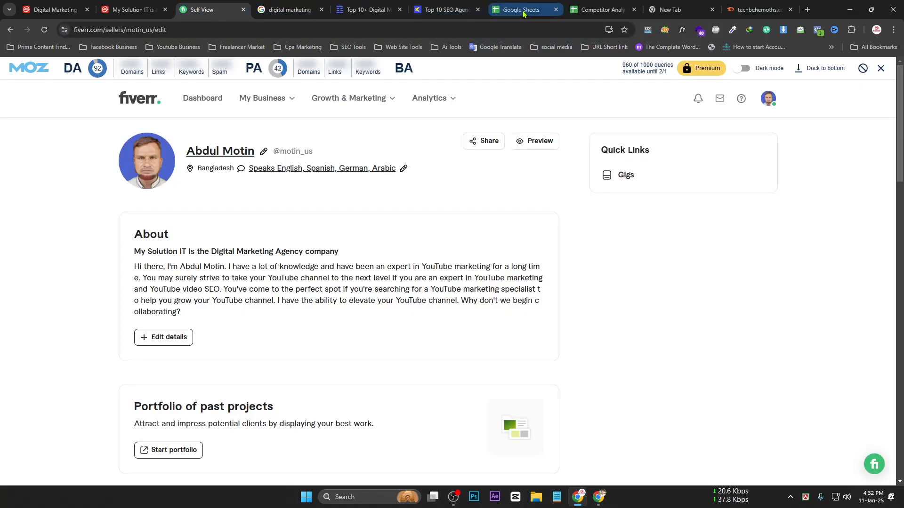
left_click(602, 9)
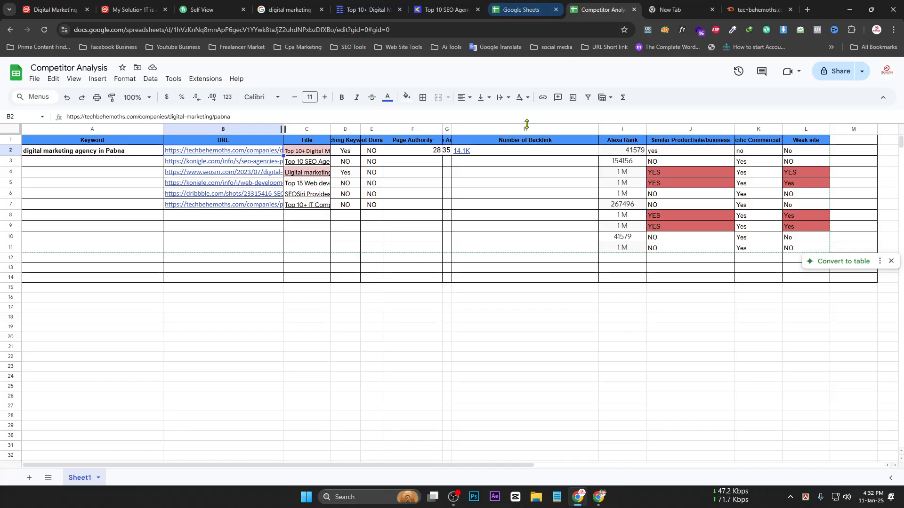
left_click_drag(598, 130, 516, 132)
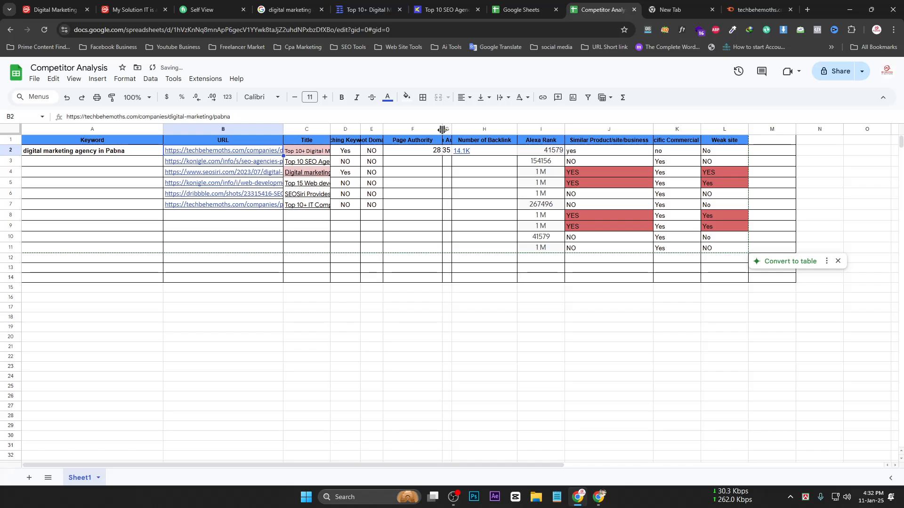
left_click_drag(442, 130, 424, 131)
Enter No in J2 under Similar Product/site/business
left_click(578, 150)
double_click(556, 151)
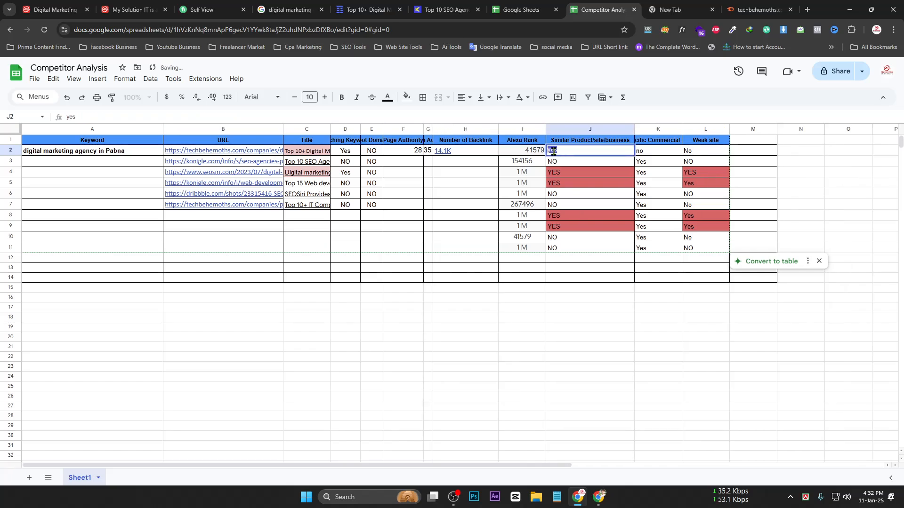
type("No")
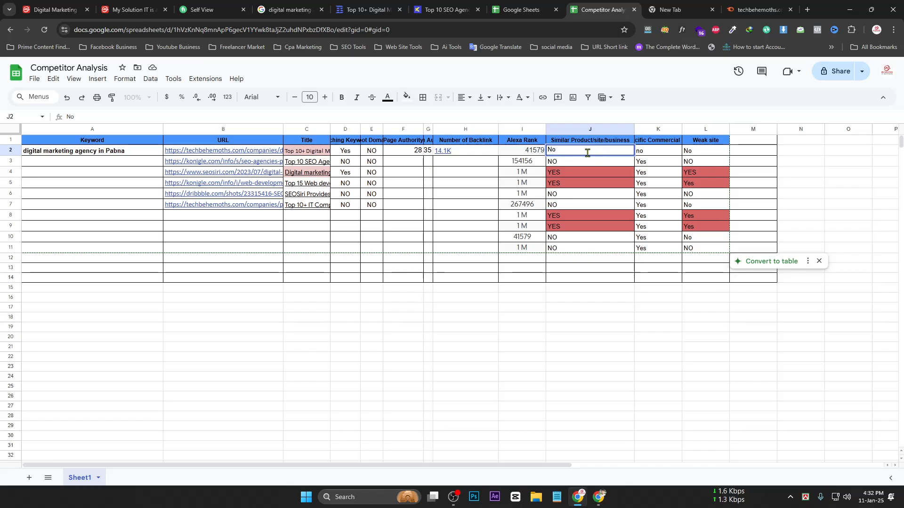
left_click(858, 164)
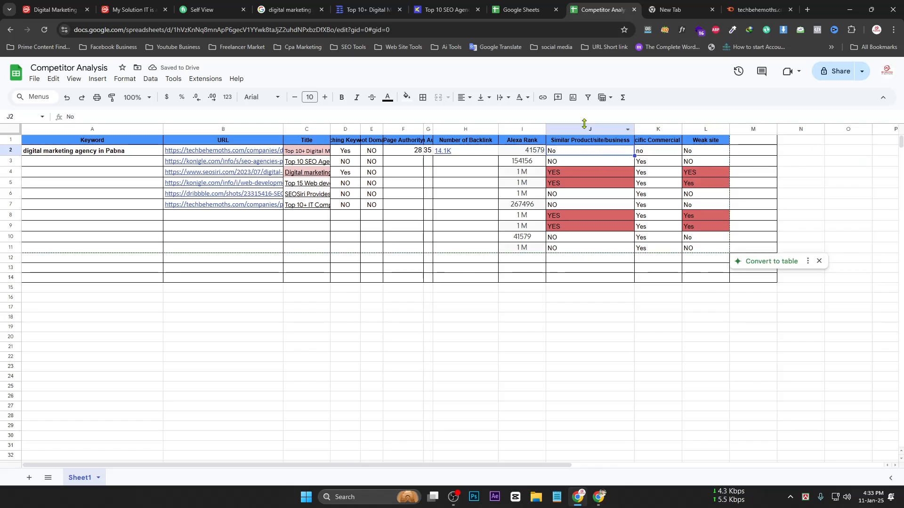
After checking the research tabs, change J2 to Yes
left_click(443, 9)
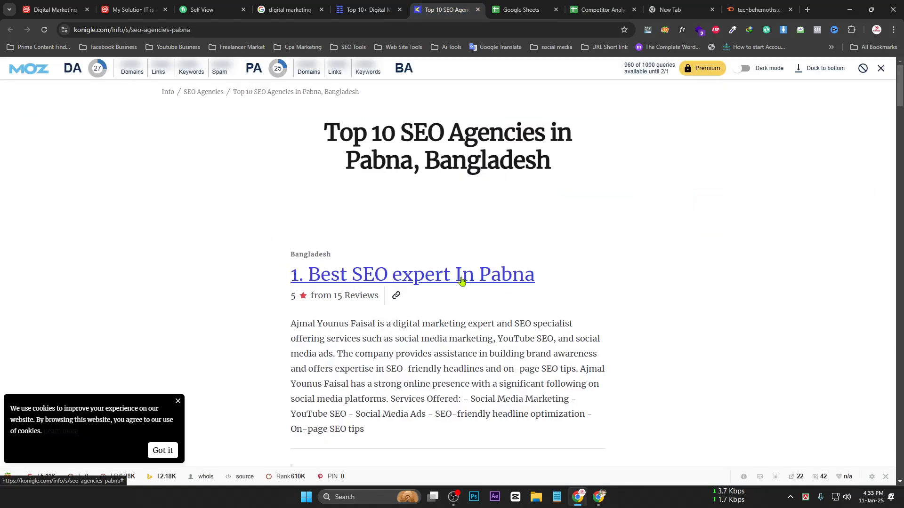
left_click(367, 9)
left_click(290, 10)
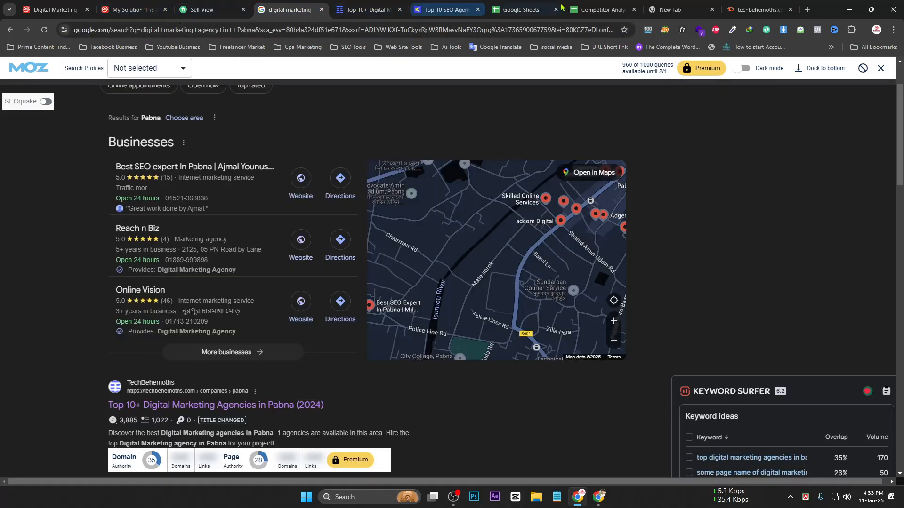
left_click(598, 9)
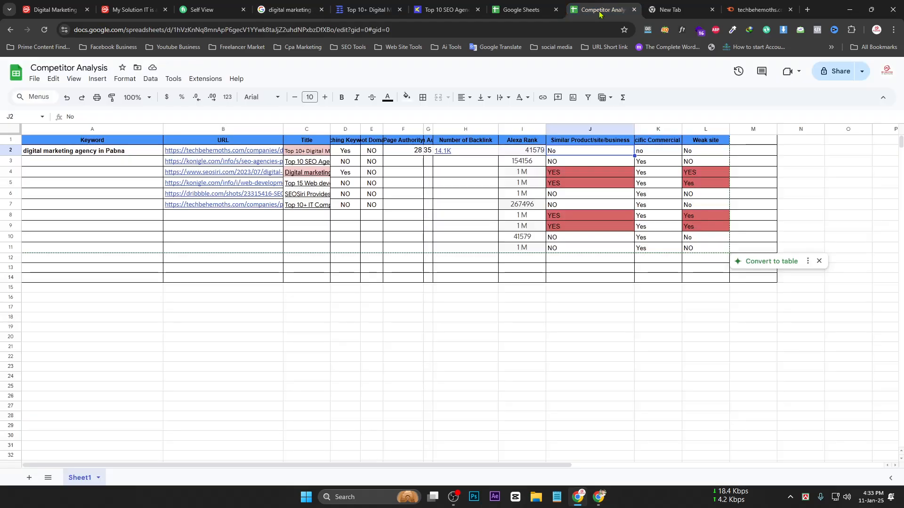
double_click(590, 150)
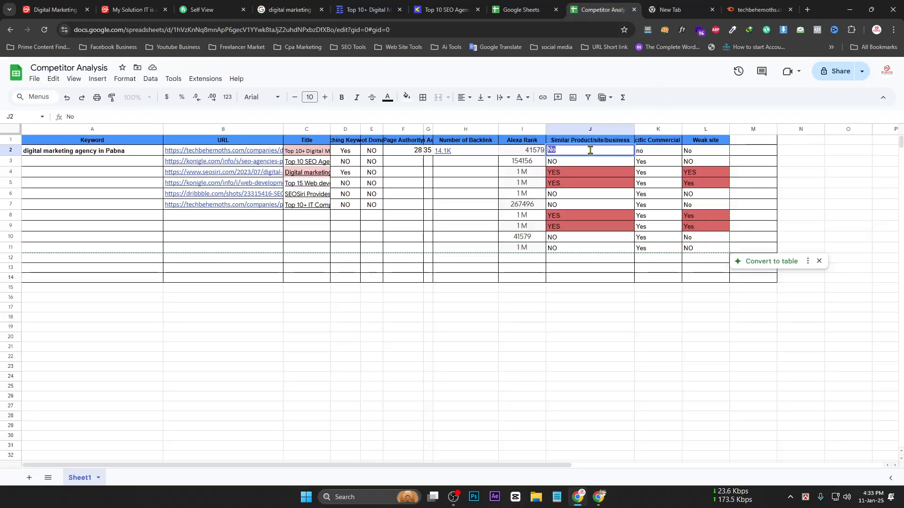
type("Yes")
left_click(585, 165)
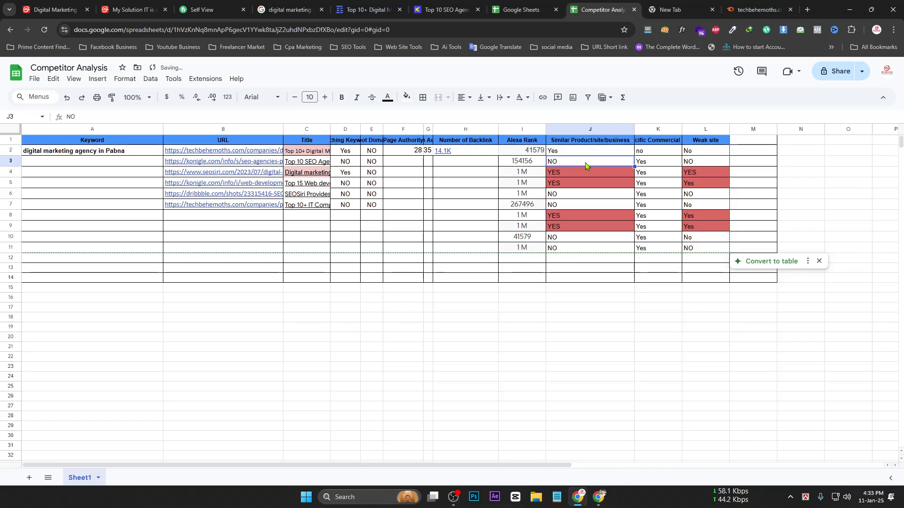
Clear J3:J12, resize the Similar Product/site/business column and widen Specific Commercial Site
left_click_drag(588, 167, 593, 266)
key("Delete")
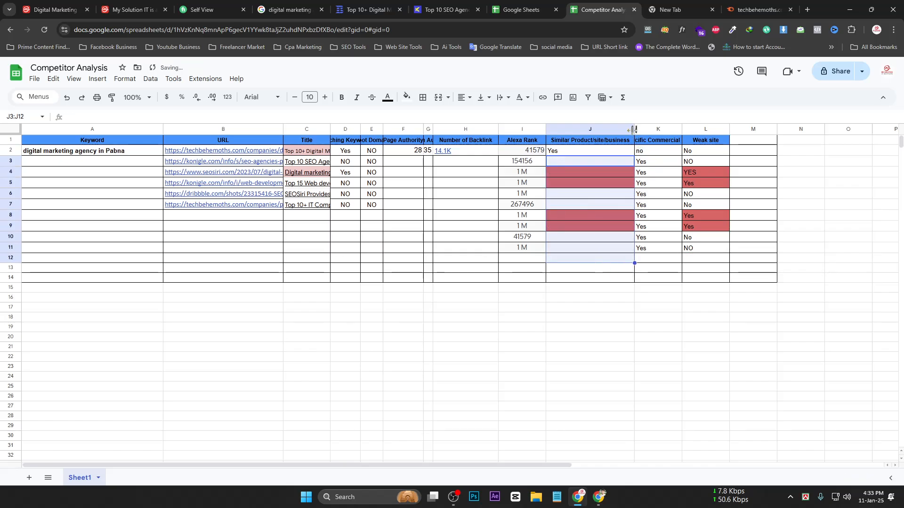
left_click_drag(633, 131, 701, 131)
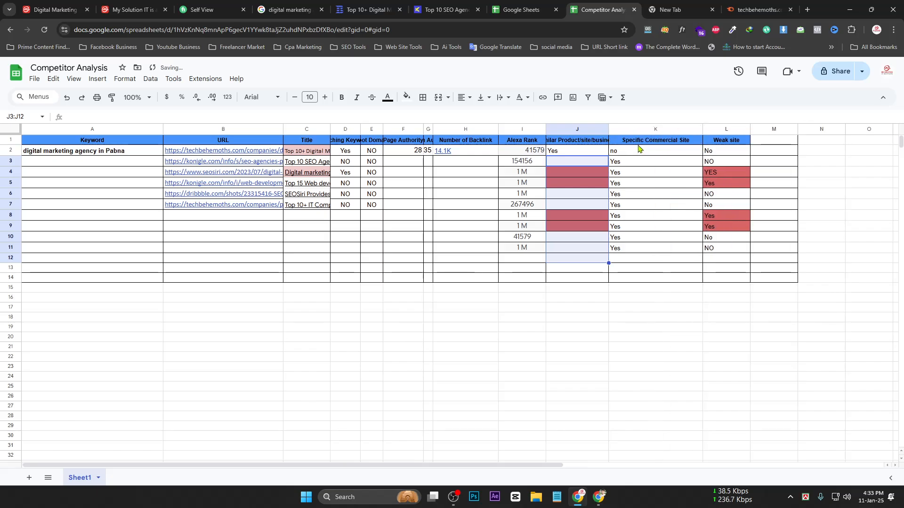
left_click(681, 154)
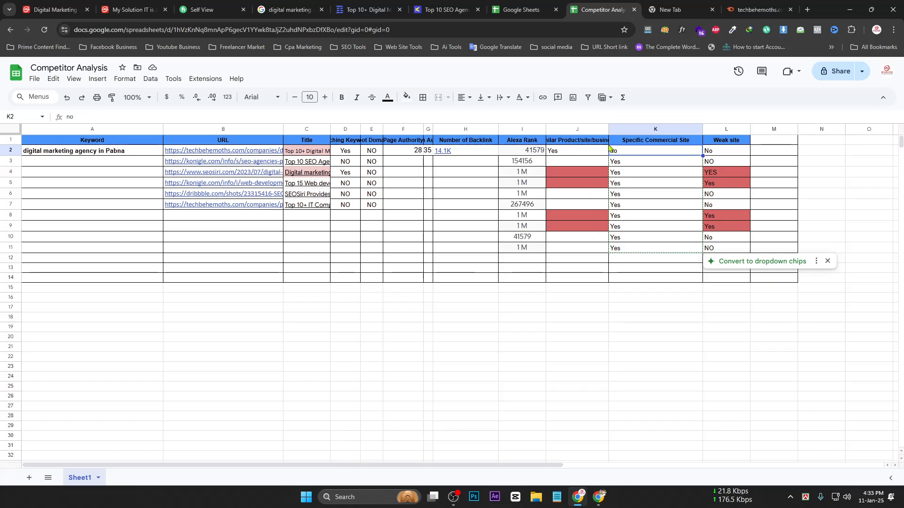
left_click_drag(608, 129, 618, 129)
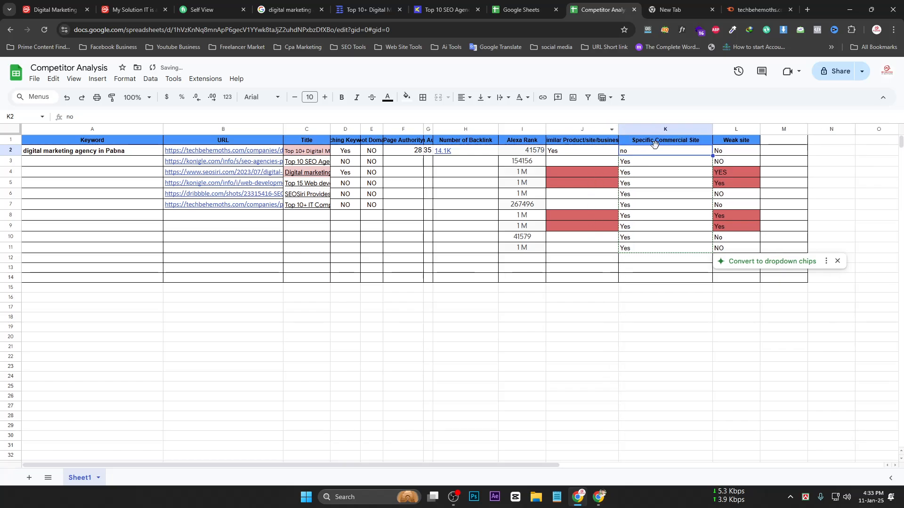
Review the konigle Top 10 SEO agencies listings for Pabna, then go back to the Competitor Analysis sheet
left_click(443, 9)
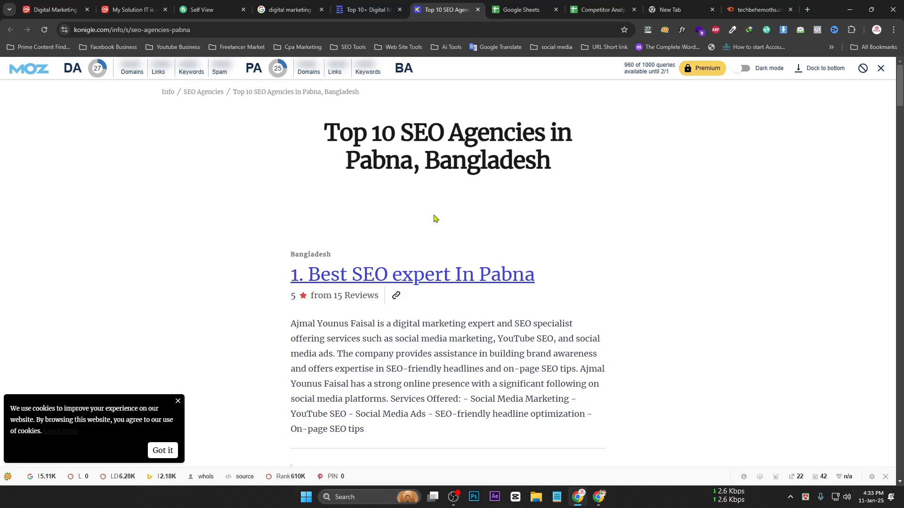
scroll(434, 218, "down", 20)
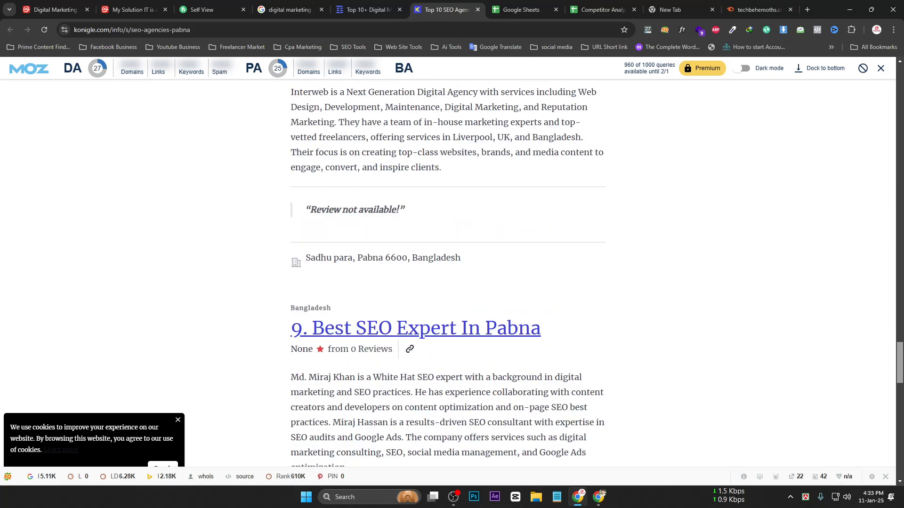
scroll(434, 218, "down", 10)
scroll(857, 146, "up", 20)
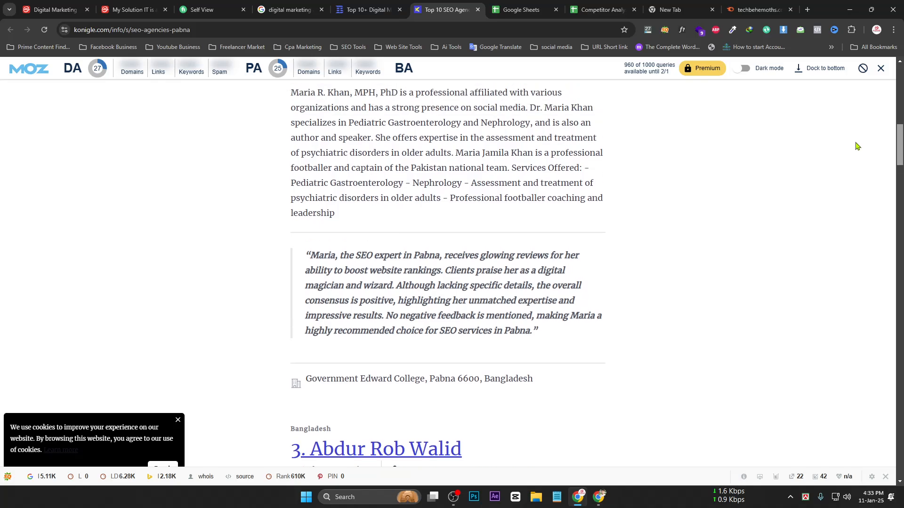
scroll(857, 146, "up", 10)
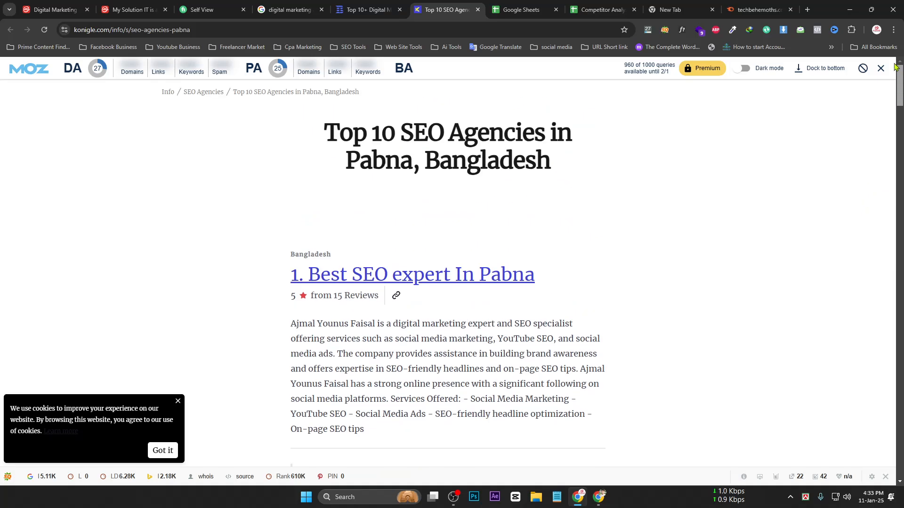
left_click_drag(357, 145, 554, 417)
left_click_drag(900, 98, 870, 376)
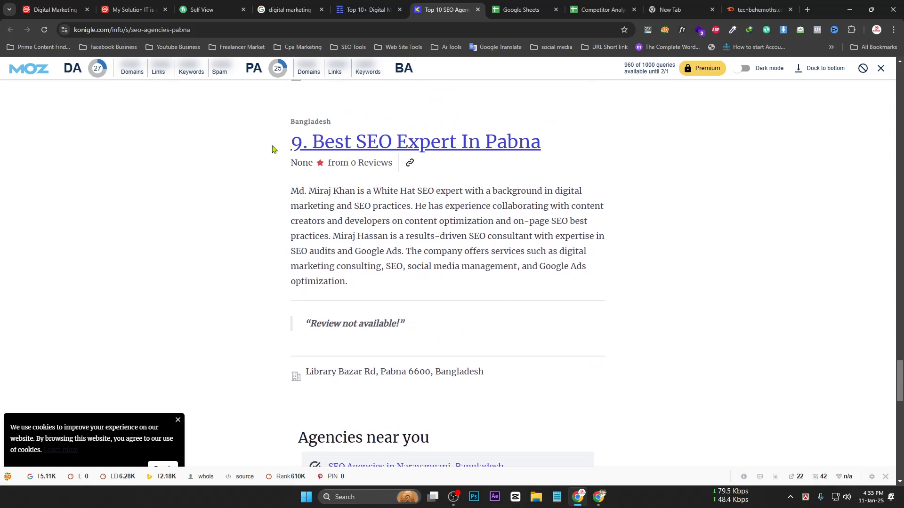
left_click_drag(272, 149, 447, 143)
left_click_drag(899, 388, 874, 306)
left_click_drag(279, 303, 437, 336)
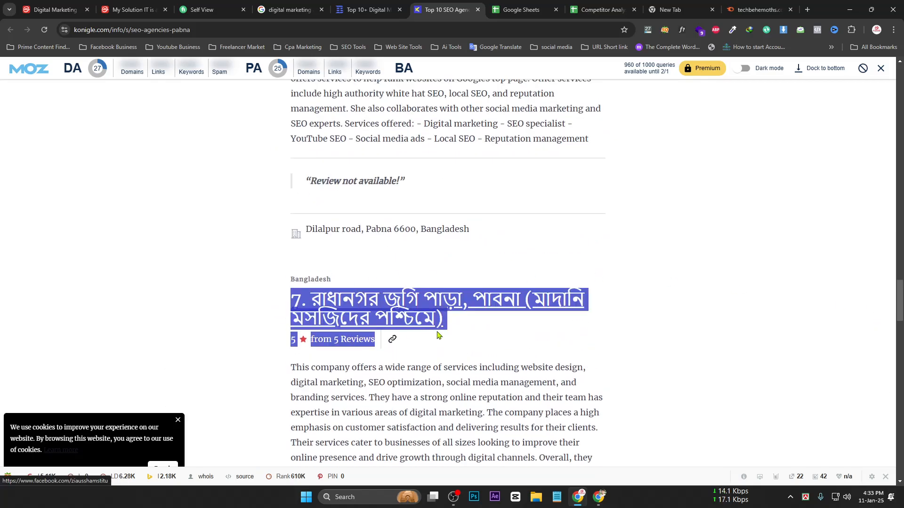
left_click_drag(899, 306, 865, 136)
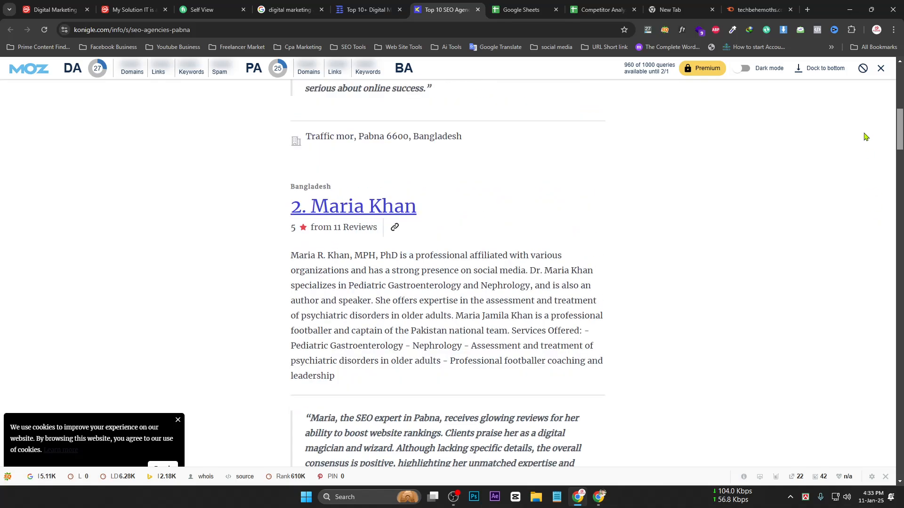
scroll(448, 149, "up", 2)
scroll(409, 176, "up", 3)
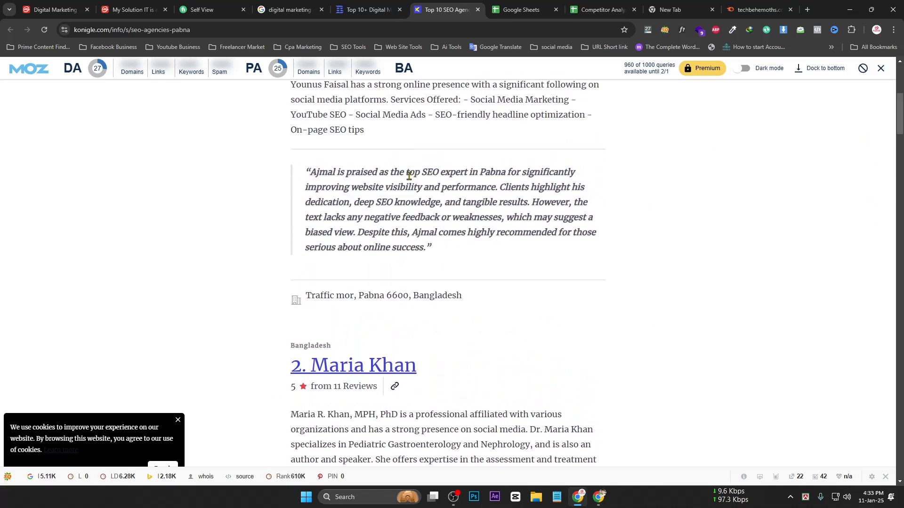
left_click(594, 10)
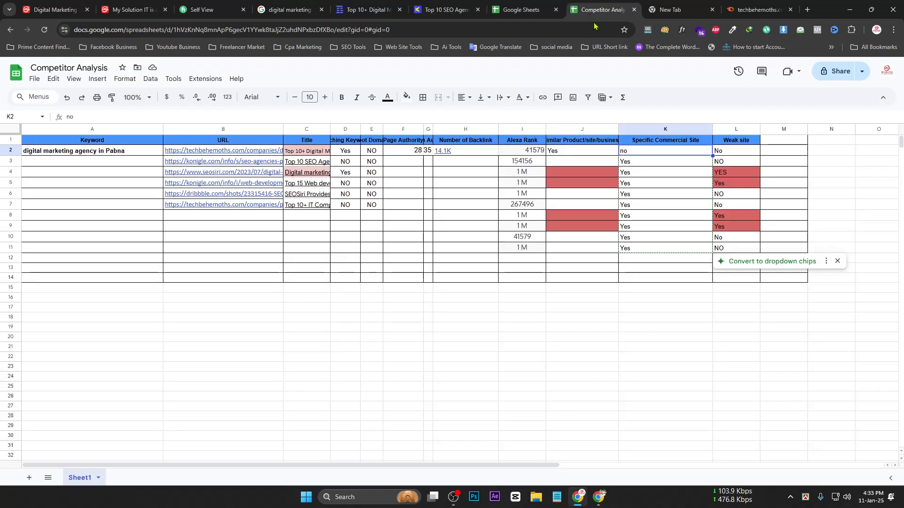
Clear the Specific Commercial Site values in K3:K12
double_click(644, 152)
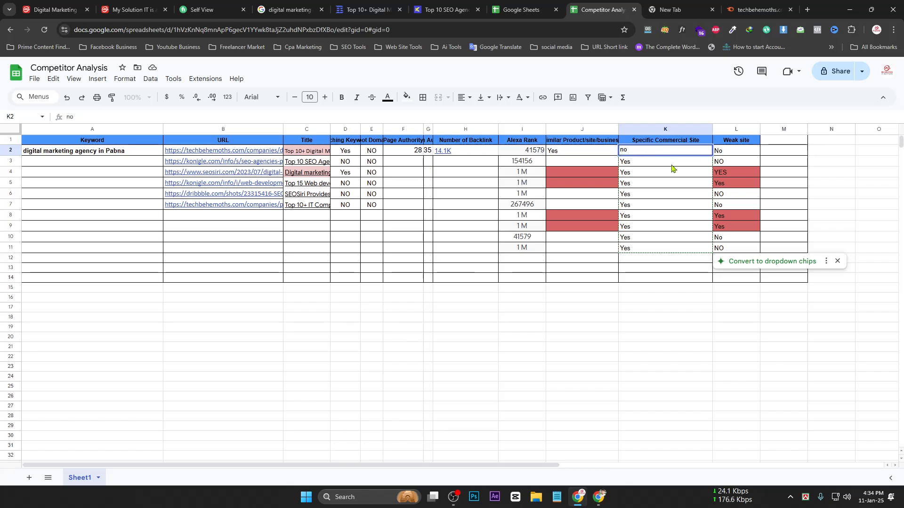
left_click_drag(671, 165, 673, 258)
key("Delete")
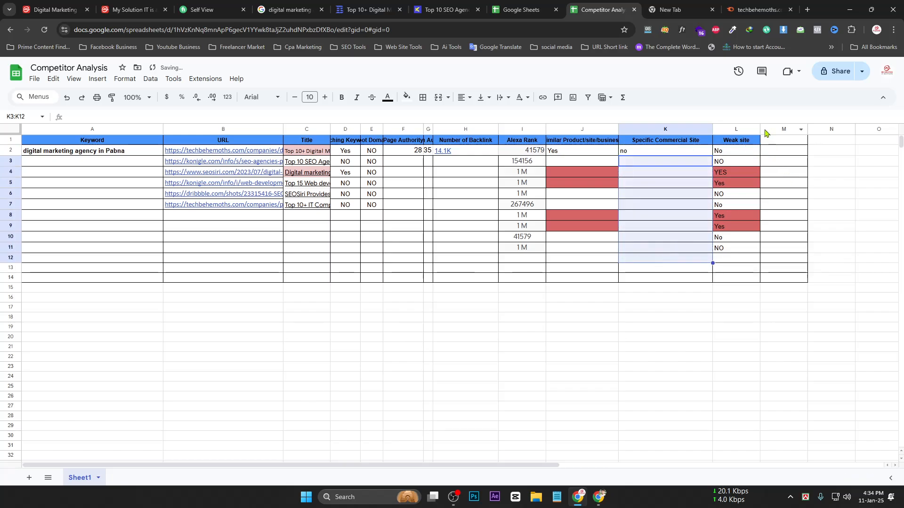
Widen column L and clear the Weak site values in L3:L12, keeping L2
left_click_drag(760, 129, 804, 129)
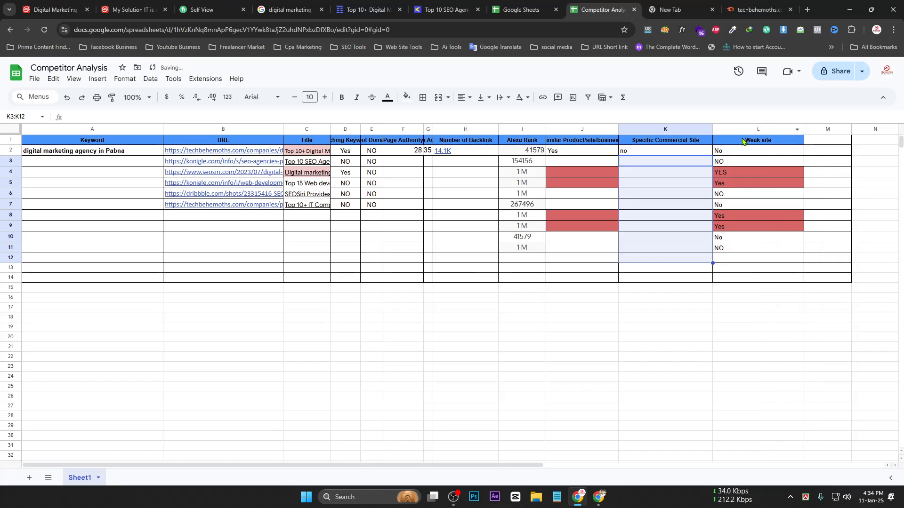
left_click(761, 154)
left_click(742, 161)
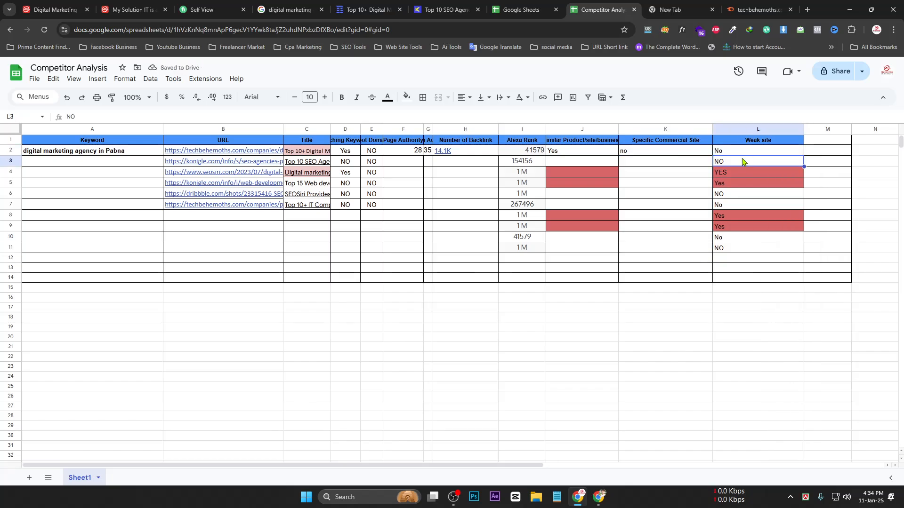
left_click(753, 155)
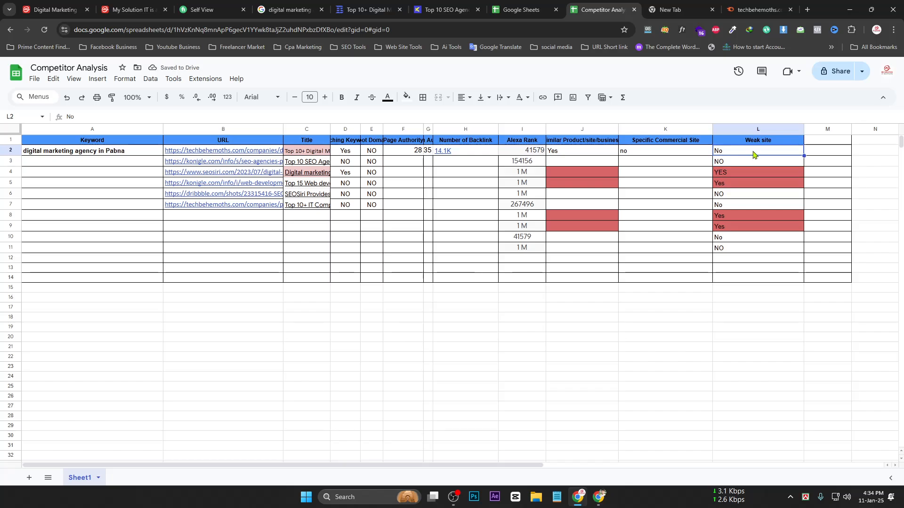
left_click_drag(757, 162, 769, 264)
key("Delete")
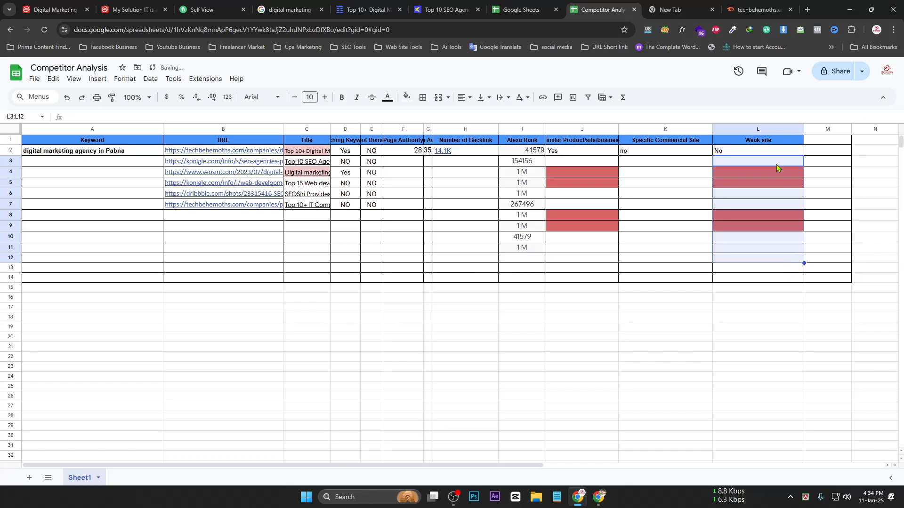
Check the Weak site header and the No in L2
left_click(758, 145)
left_click(752, 153)
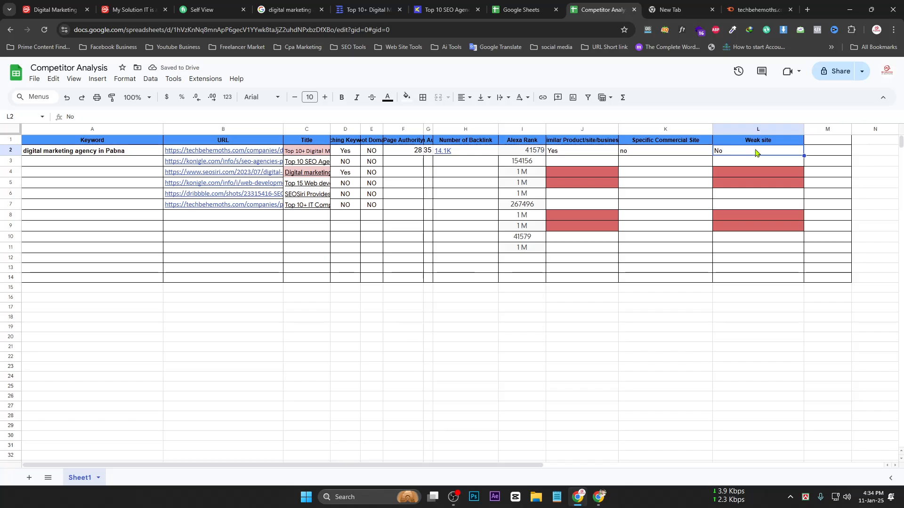
left_click(775, 143)
double_click(756, 140)
left_click(768, 154)
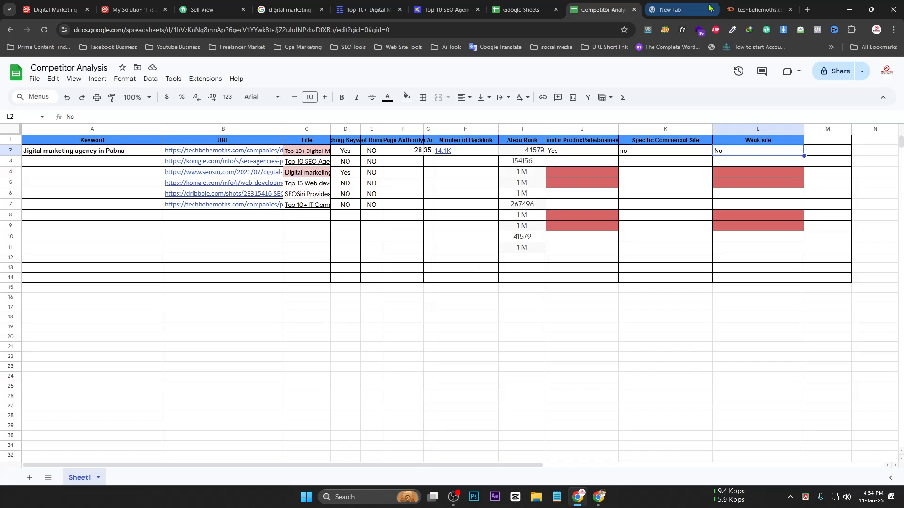
Look over the konigle page address and TechBehemoths Pabna page, then reach the search results
left_click(445, 9)
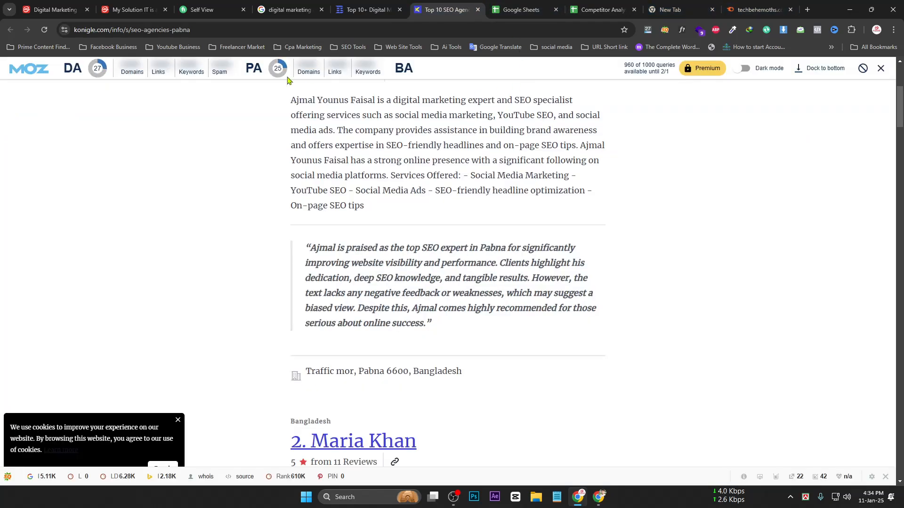
double_click(106, 27)
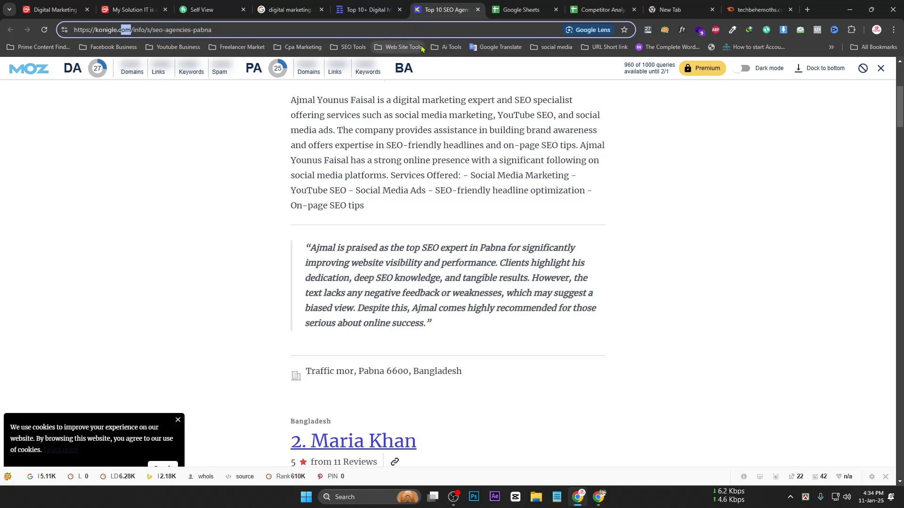
left_click(367, 10)
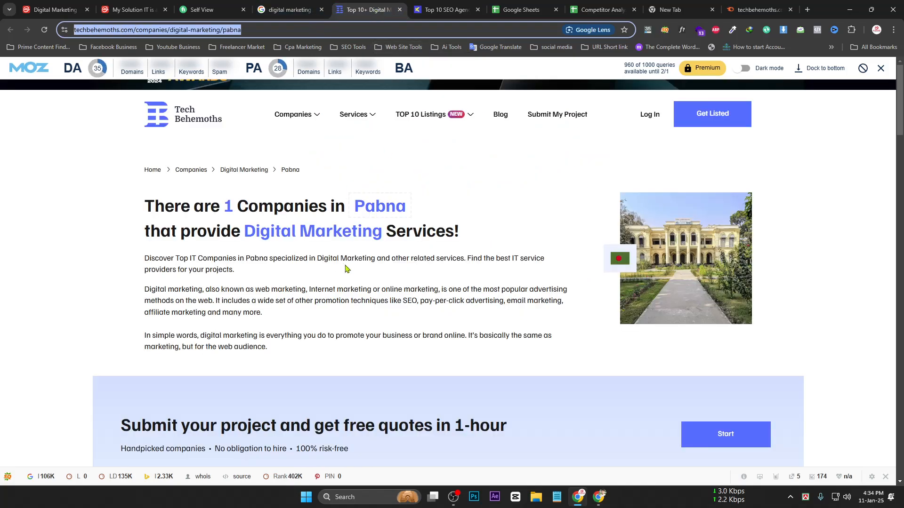
left_click(325, 14)
Scroll the 'digital marketing agency in Pabna' results, selecting titles down to the Konigle result
scroll(196, 341, "down", 8)
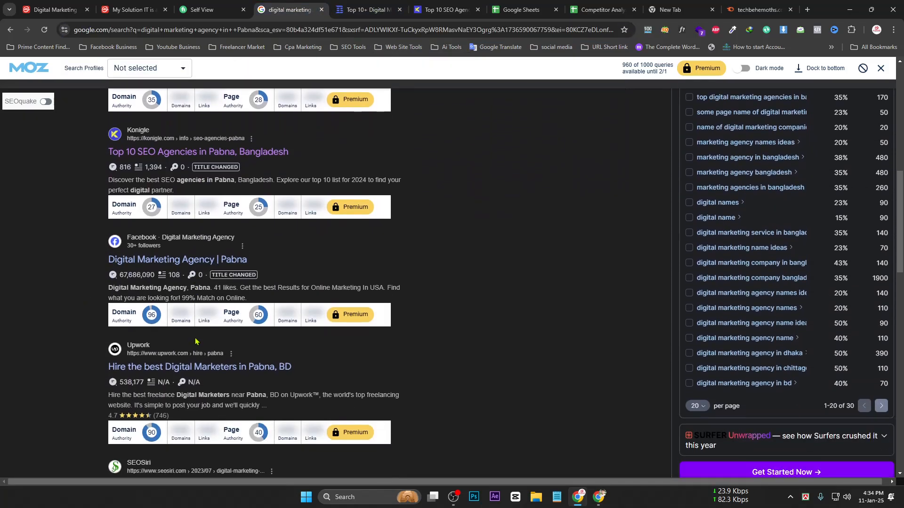
scroll(196, 341, "down", 2)
left_click_drag(106, 181, 248, 181)
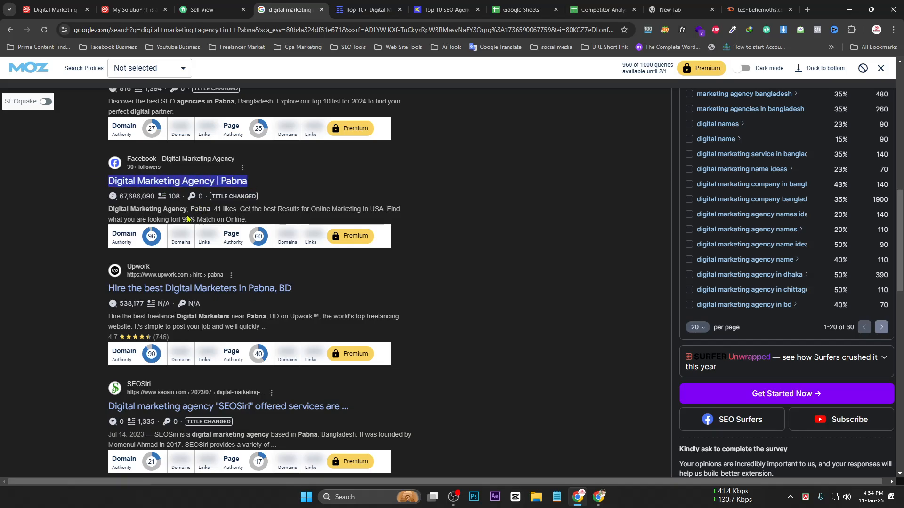
scroll(188, 197, "down", 1)
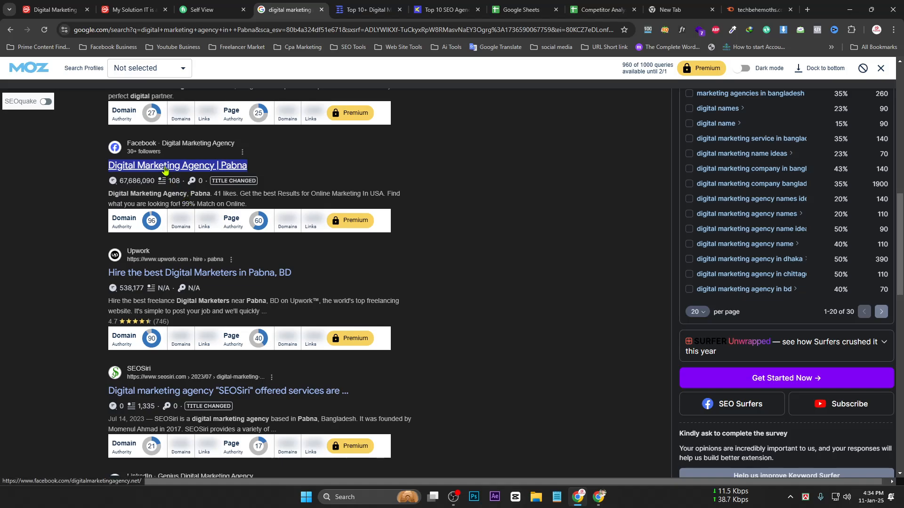
scroll(168, 179, "down", 1)
scroll(168, 179, "down", 3)
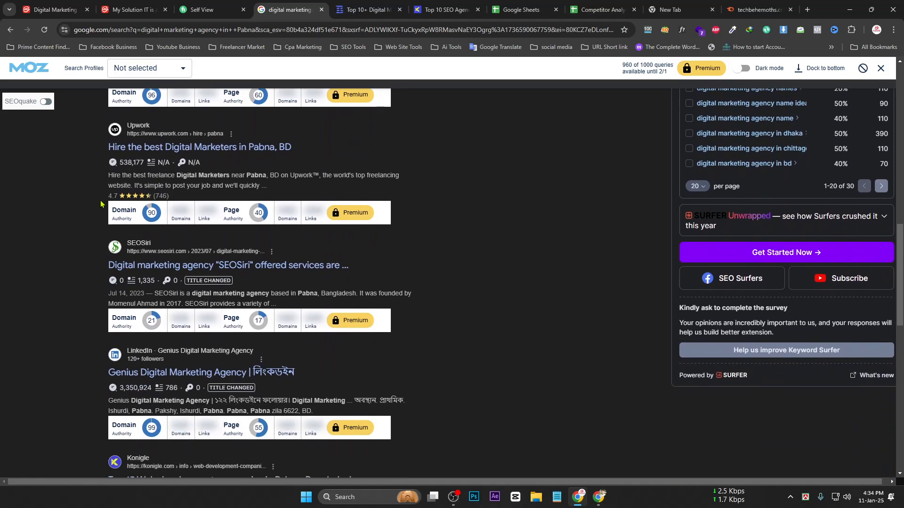
scroll(100, 207, "down", 2)
scroll(99, 233, "down", 1)
left_click_drag(100, 265, 269, 274)
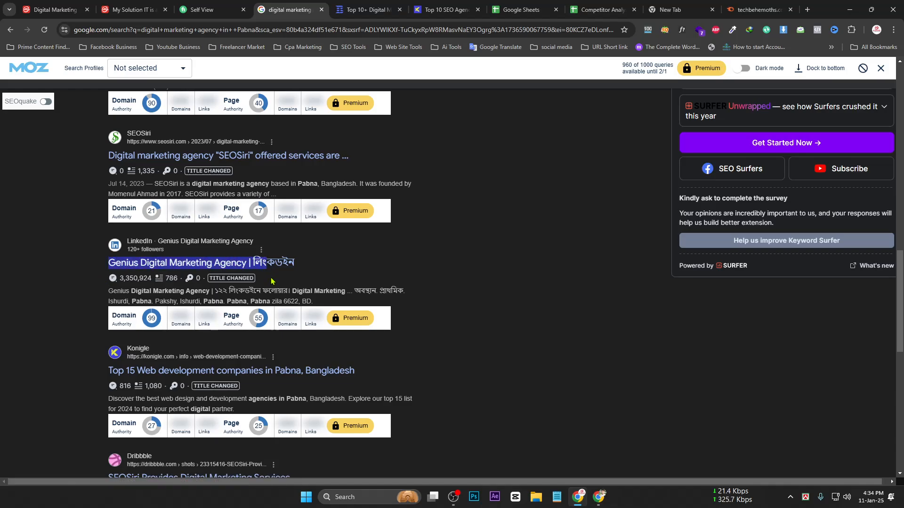
scroll(93, 294, "down", 2)
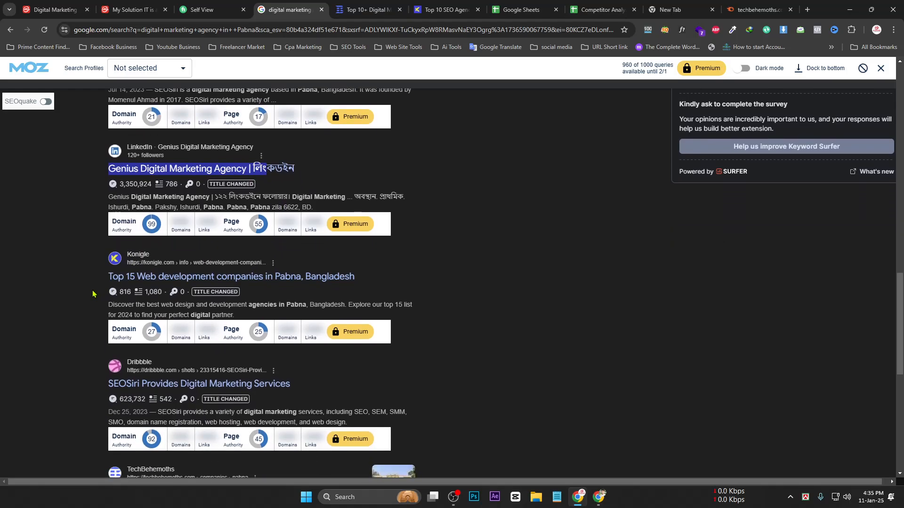
left_click_drag(93, 294, 235, 278)
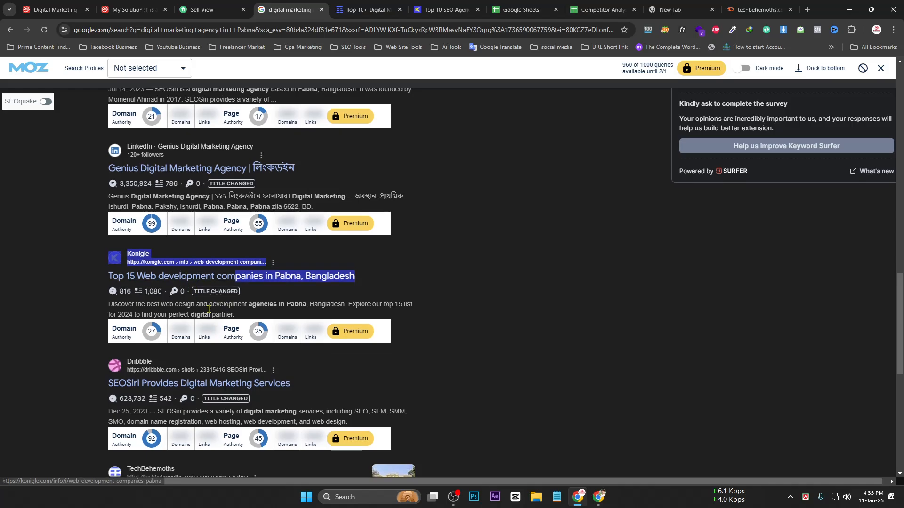
scroll(181, 287, "down", 4)
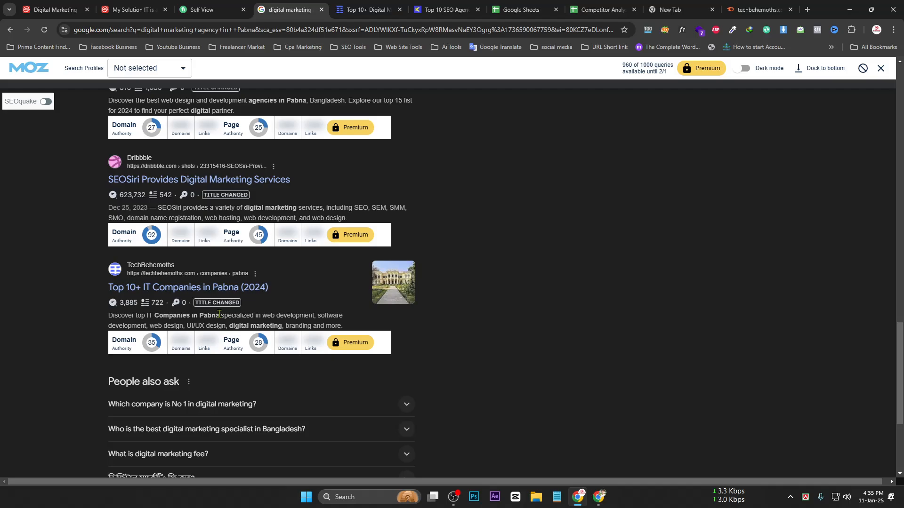
Return to the Competitor Analysis sheet and edit Weak site cell L2
left_click(758, 10)
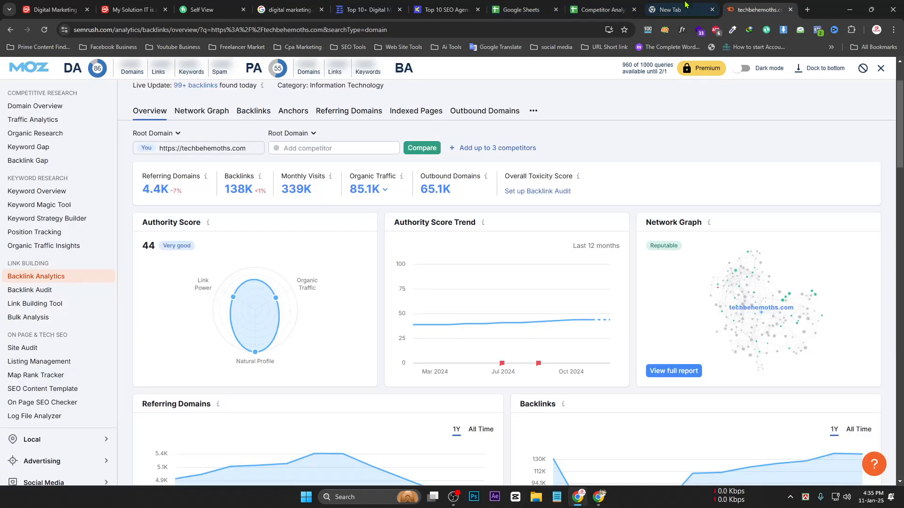
left_click(666, 4)
left_click(603, 6)
left_click(447, 6)
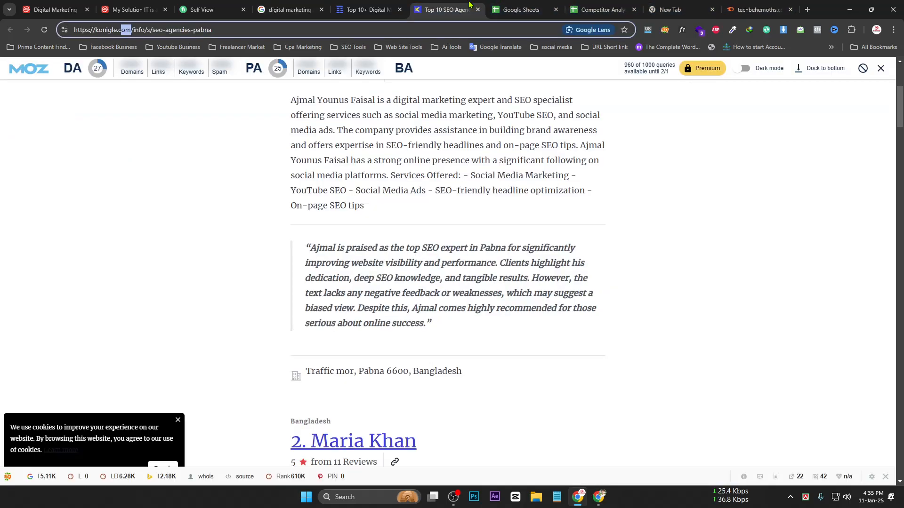
left_click(559, 4)
left_click(597, 9)
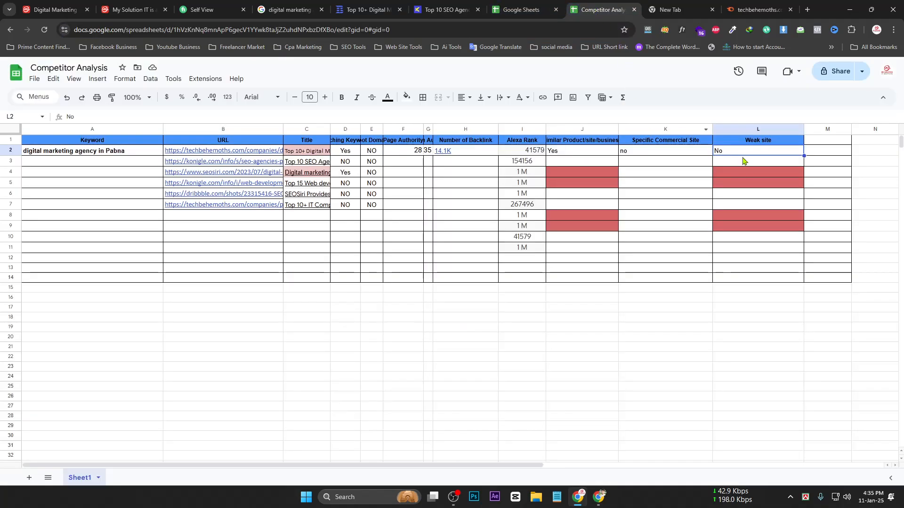
left_click_drag(741, 152, 742, 172)
left_click(743, 154)
double_click(757, 150)
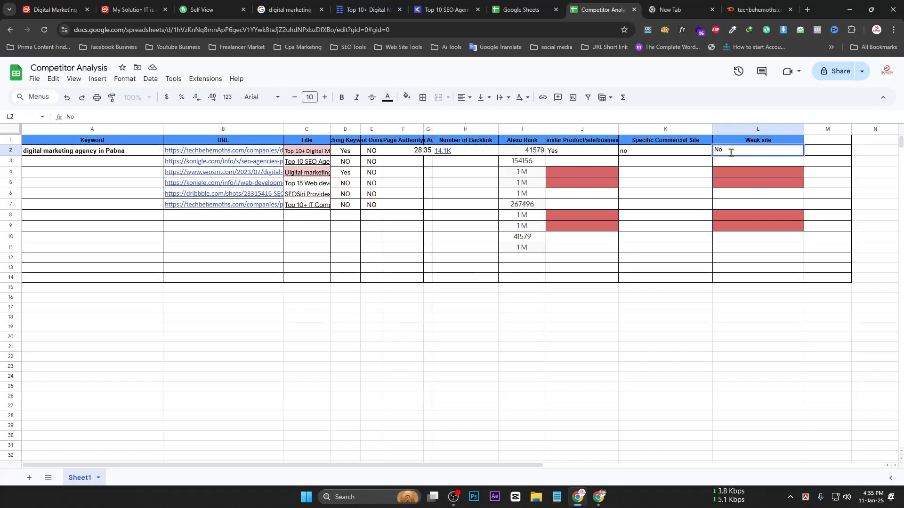
Remove the red fill from Weak site L3:L11 and Similar Product J3:J12
left_click_drag(743, 161, 753, 248)
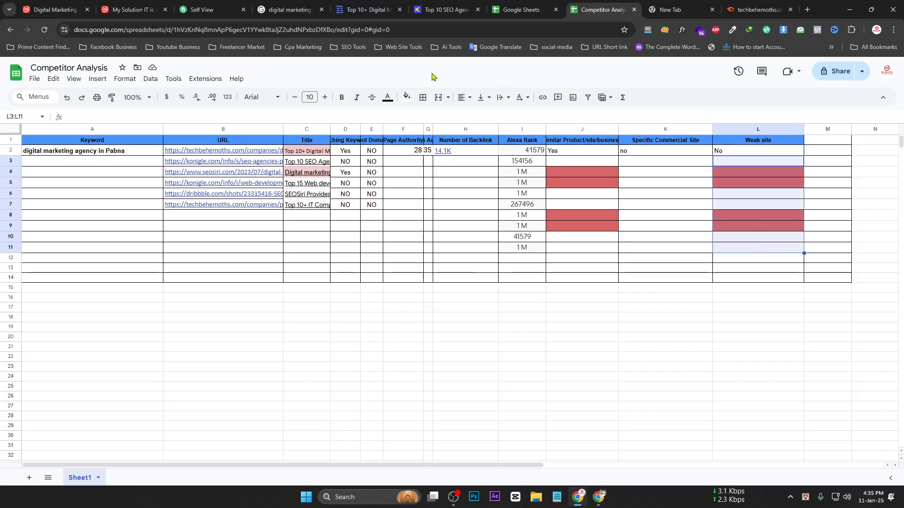
left_click(407, 97)
left_click(419, 115)
left_click_drag(584, 258, 583, 161)
left_click(407, 96)
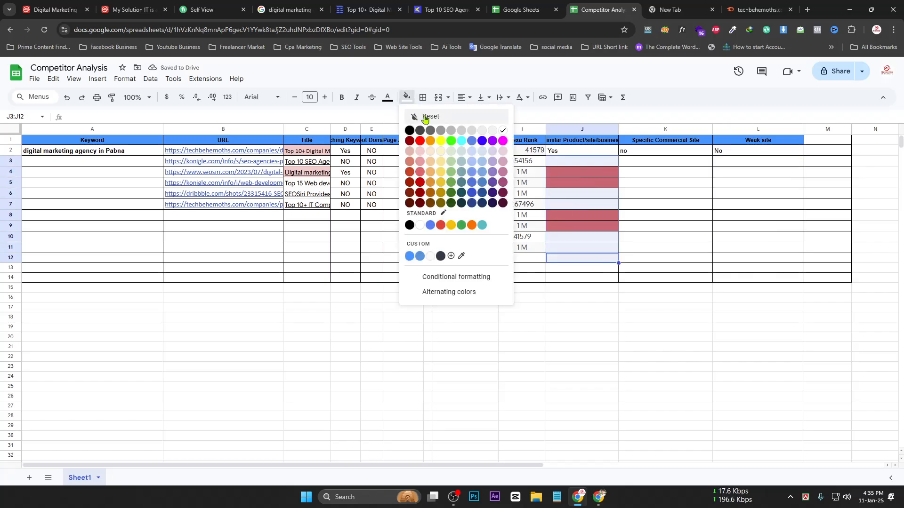
left_click(419, 115)
left_click(584, 216)
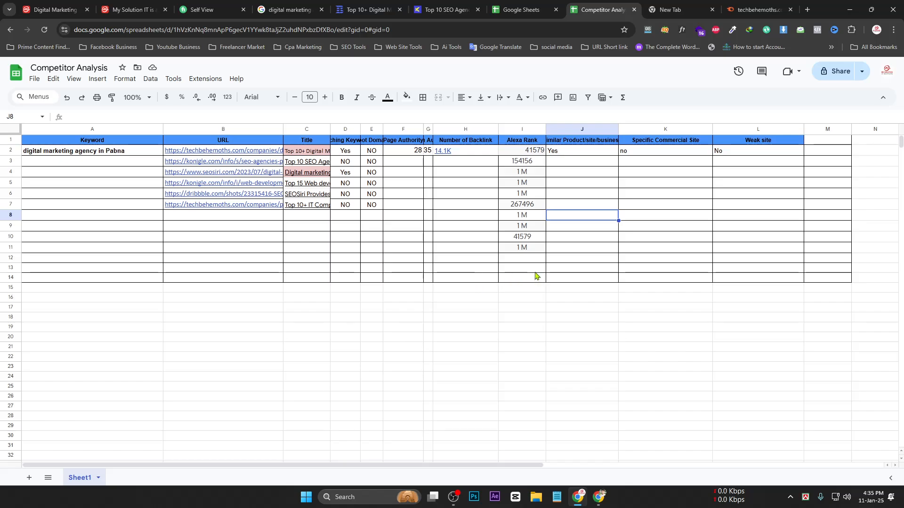
Clear the Alexa Rank values below 41579 and select the keyword text in A2
left_click_drag(532, 268, 518, 162)
key("Delete")
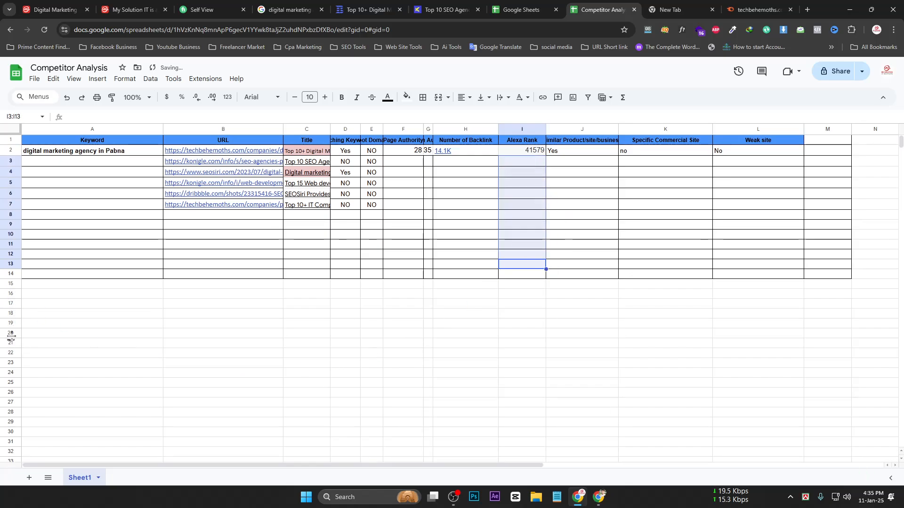
left_click(55, 337)
left_click(43, 151)
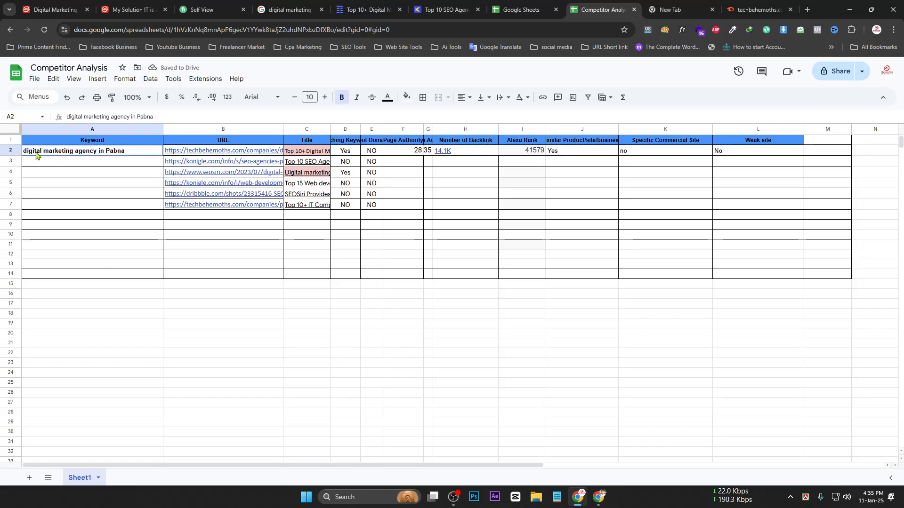
triple_click(48, 151)
key("ctrl+c")
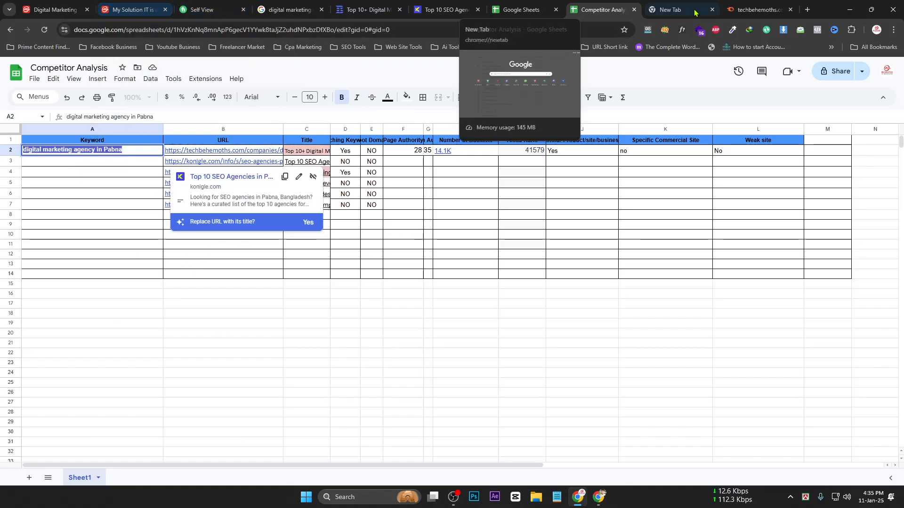
Send 'digital marketing agency in Pabna' to the MSIT-DM-103 group on WhatsApp Web
left_click(807, 9)
type("w")
key("Return")
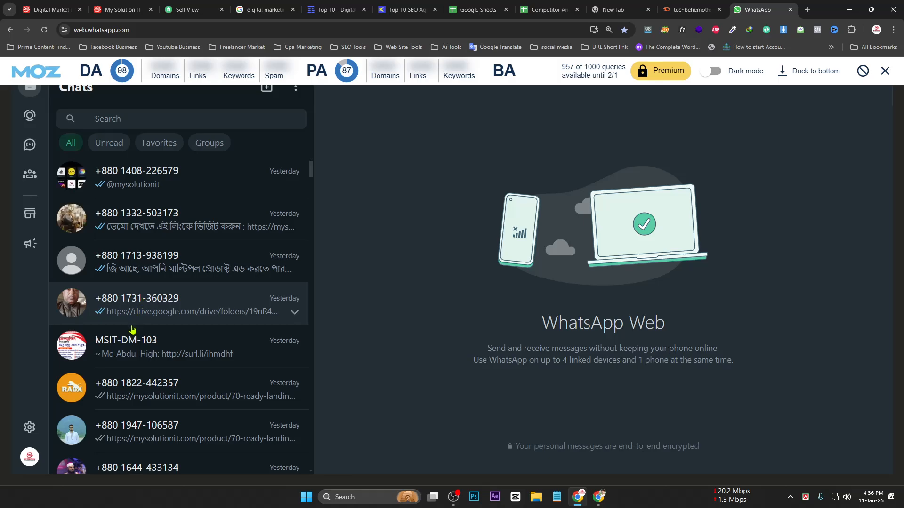
left_click(134, 347)
key("ctrl+v")
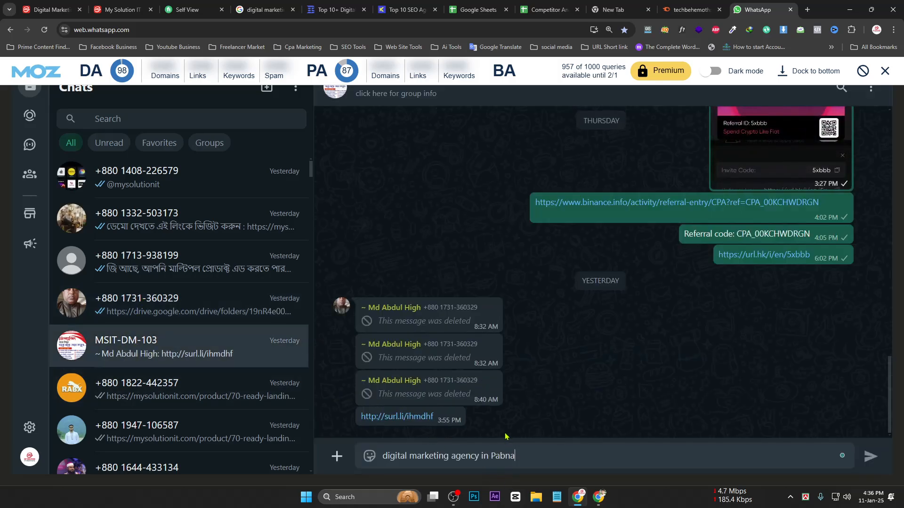
key("Return")
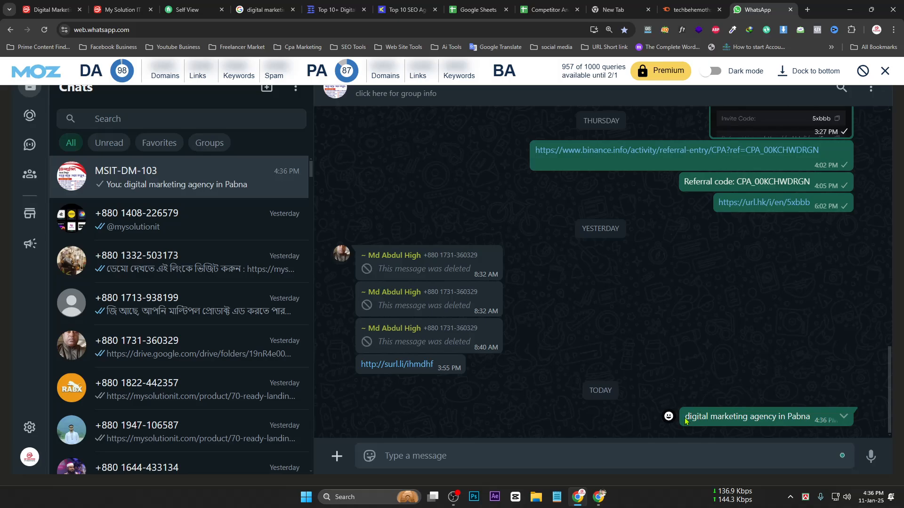
Highlight the sent message, then go to the Google Sheets file list
left_click_drag(685, 419, 818, 421)
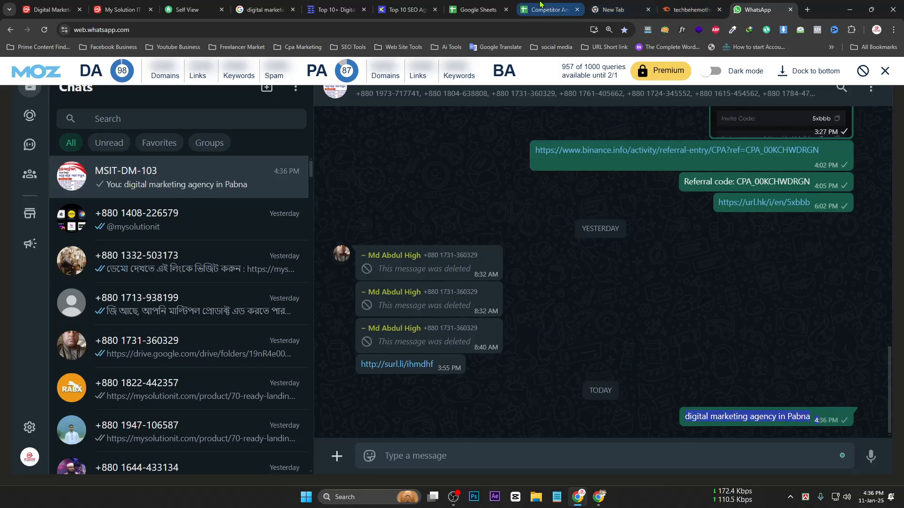
left_click(488, 5)
left_click(758, 9)
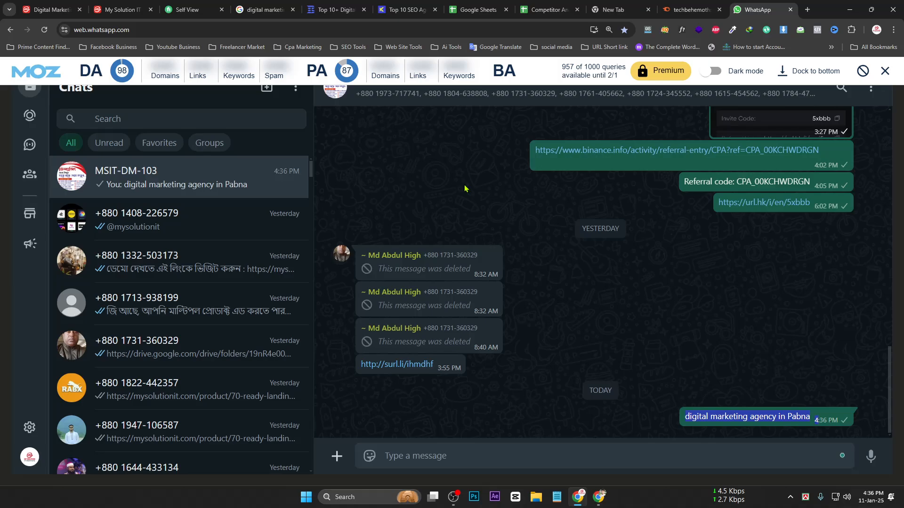
left_click(478, 9)
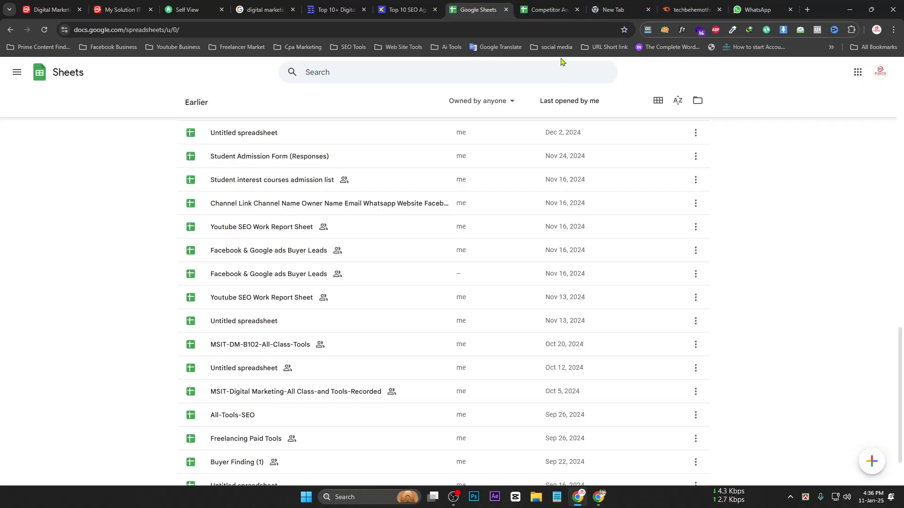
Check the Competitor Analysis sheet's General access sharing option, leaving it Restricted
scroll(540, 222, "up", 1)
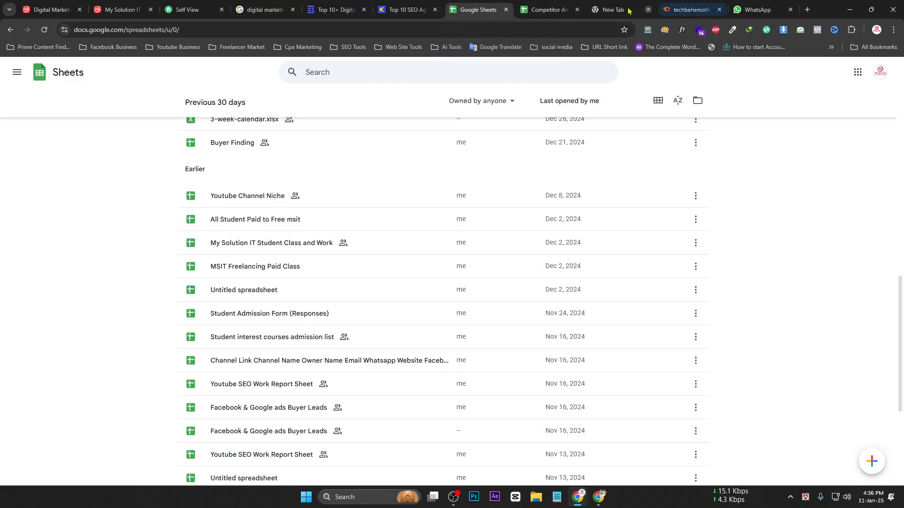
left_click(550, 10)
left_click(834, 71)
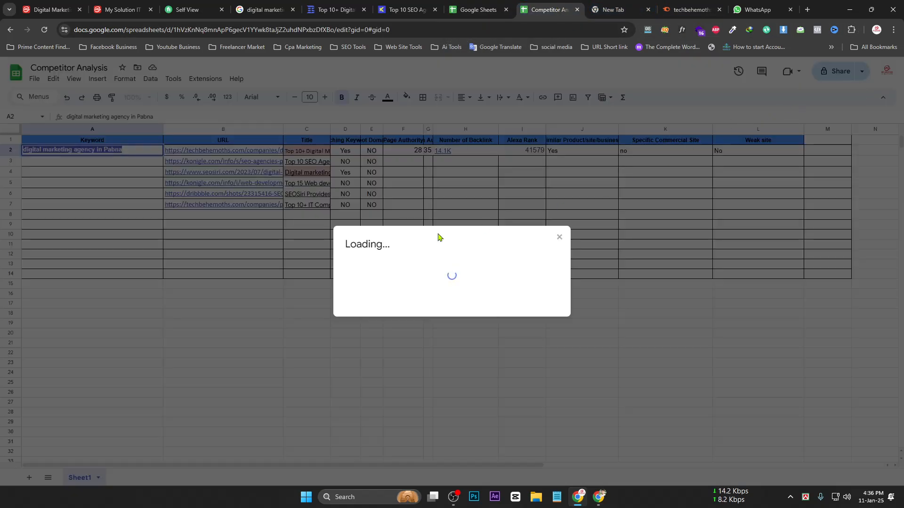
left_click(388, 311)
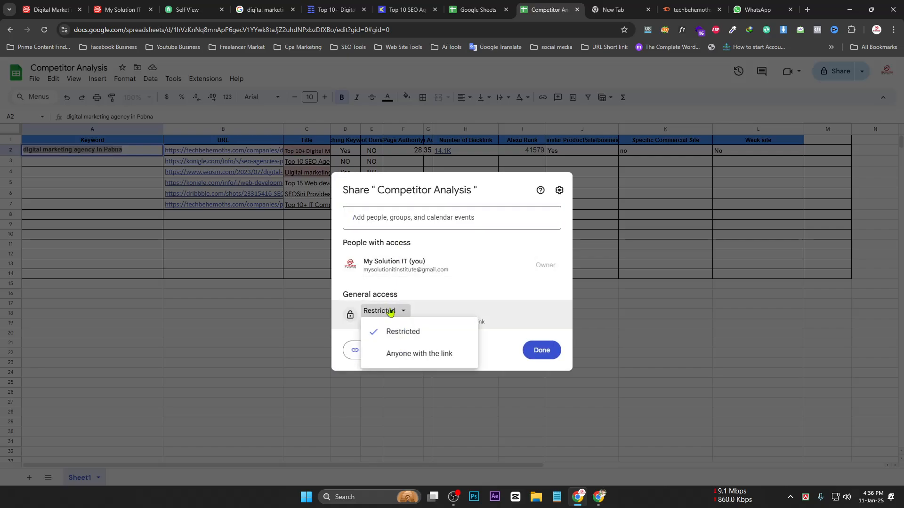
left_click(680, 353)
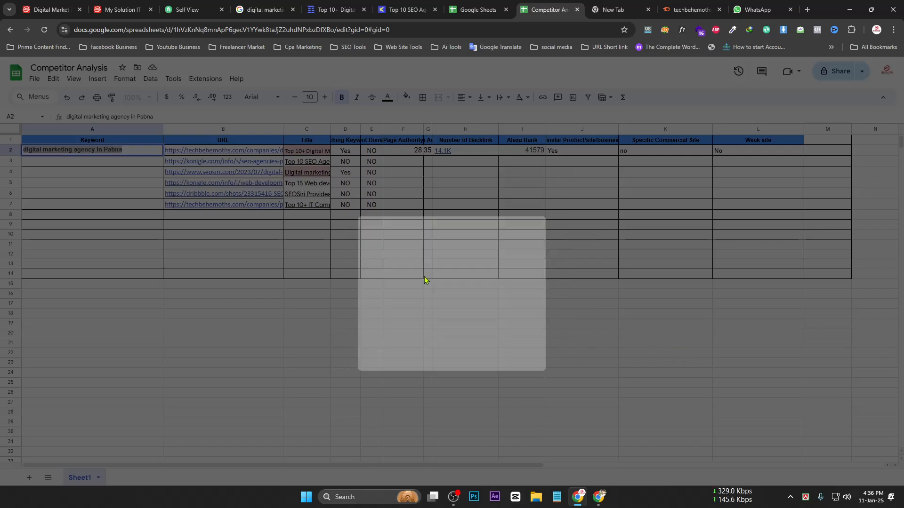
mouse_move(277, 195)
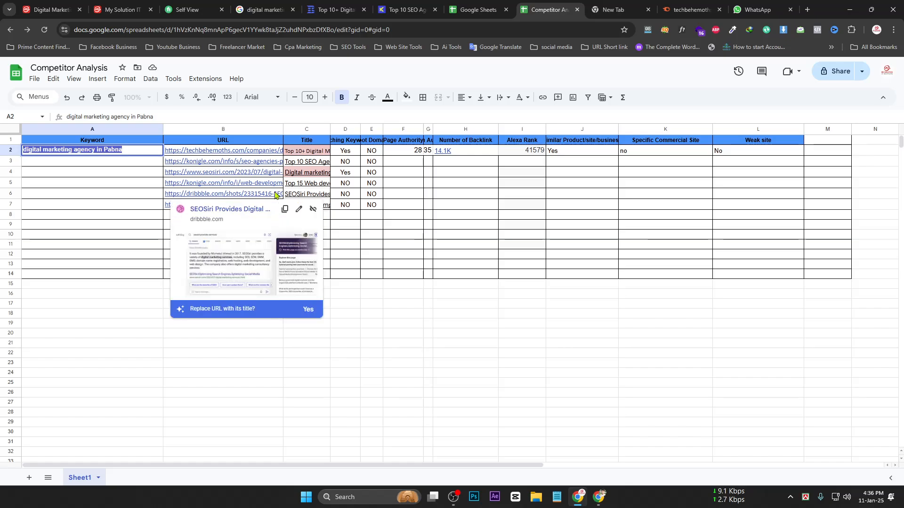
scroll(15, 400, "down", 1)
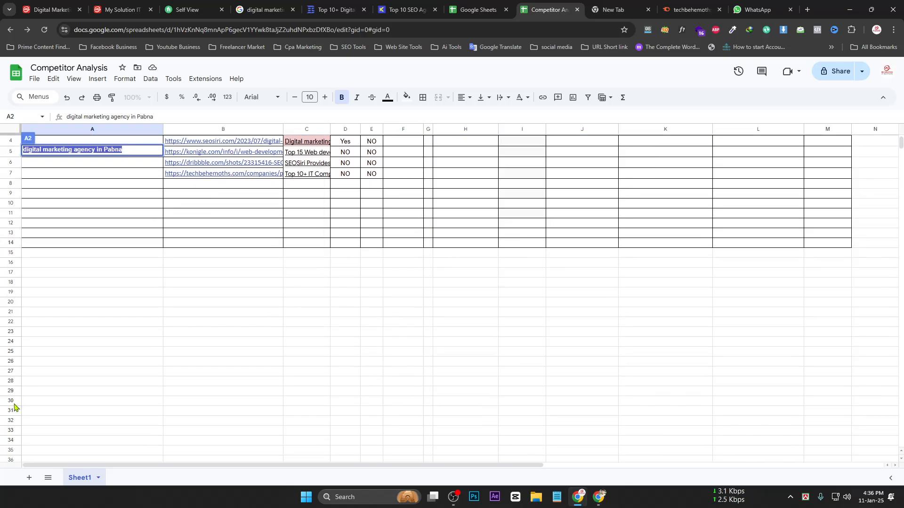
scroll(13, 444, "down", 4)
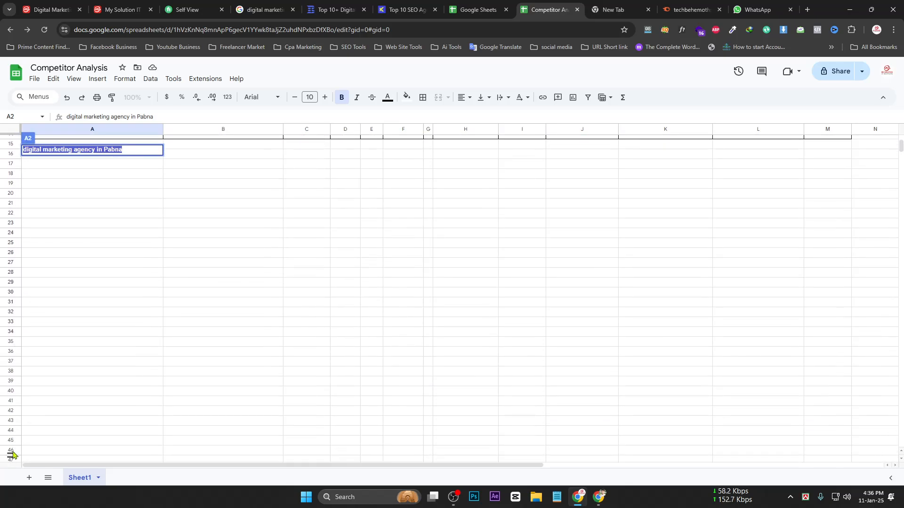
scroll(12, 455, "down", 3)
left_click(9, 381)
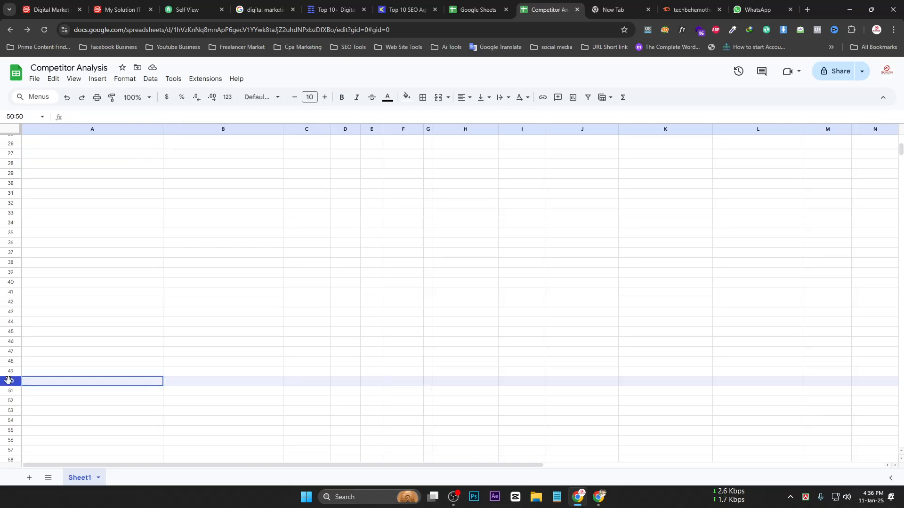
scroll(244, 414, "up", 8)
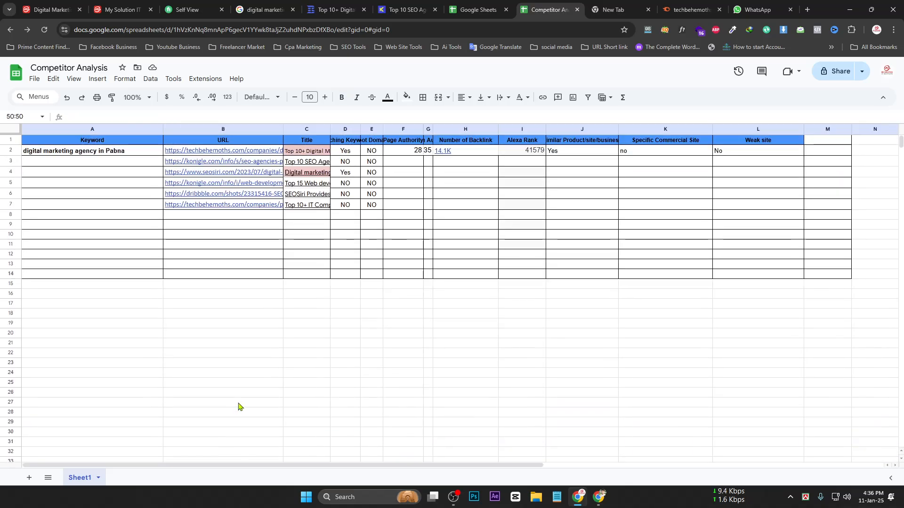
left_click(8, 334)
left_click_drag(52, 337, 281, 341)
left_click_drag(71, 162, 83, 203)
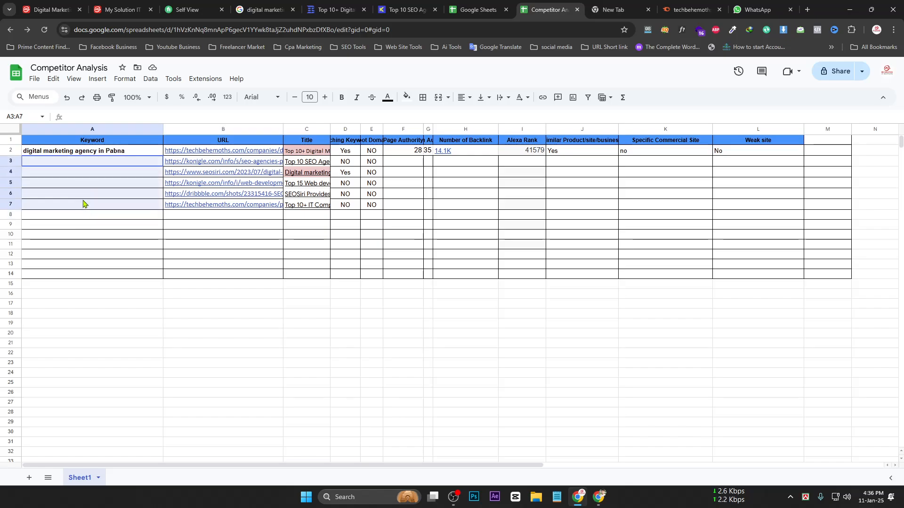
left_click(83, 201)
left_click_drag(84, 162, 88, 208)
left_click_drag(99, 242, 113, 371)
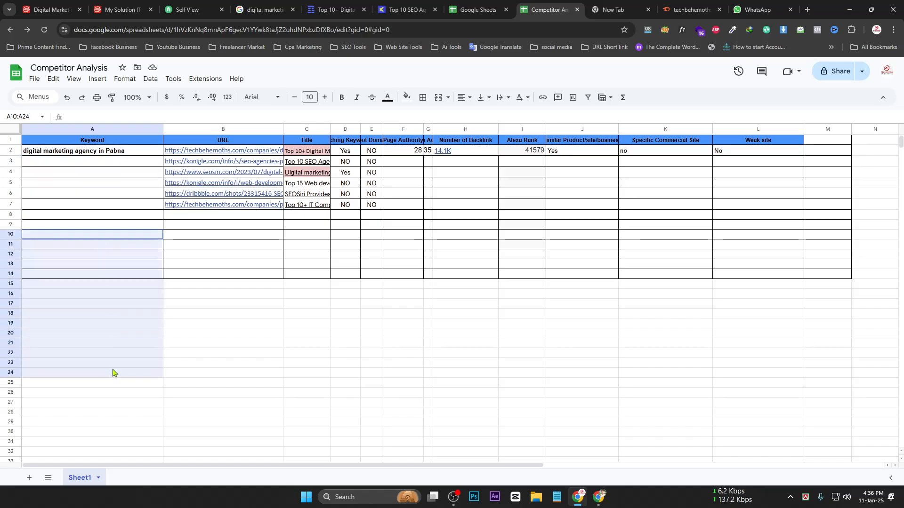
left_click(125, 151)
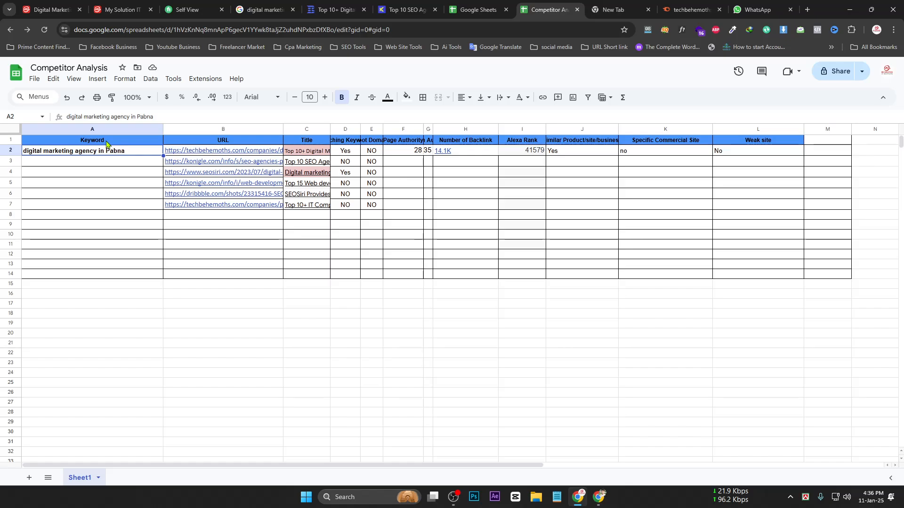
left_click_drag(104, 224, 116, 357)
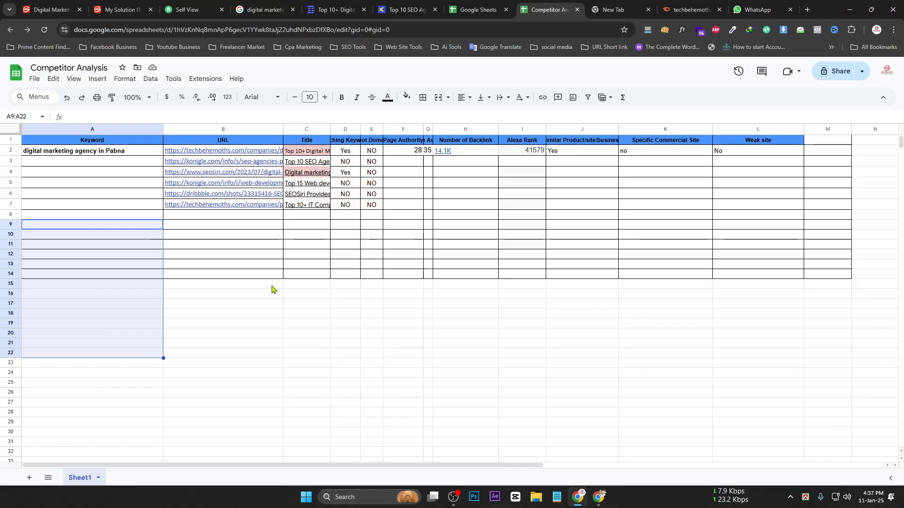
left_click(179, 261)
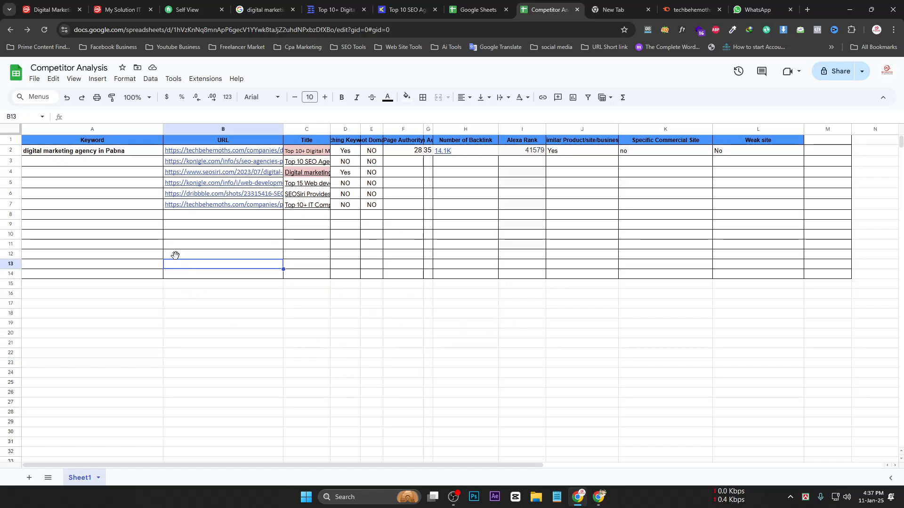
left_click_drag(76, 161, 78, 211)
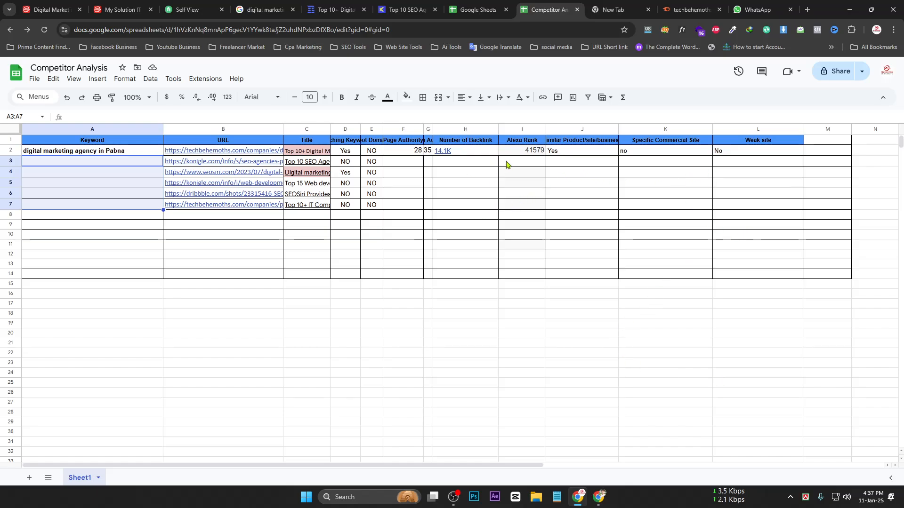
left_click_drag(523, 152, 526, 245)
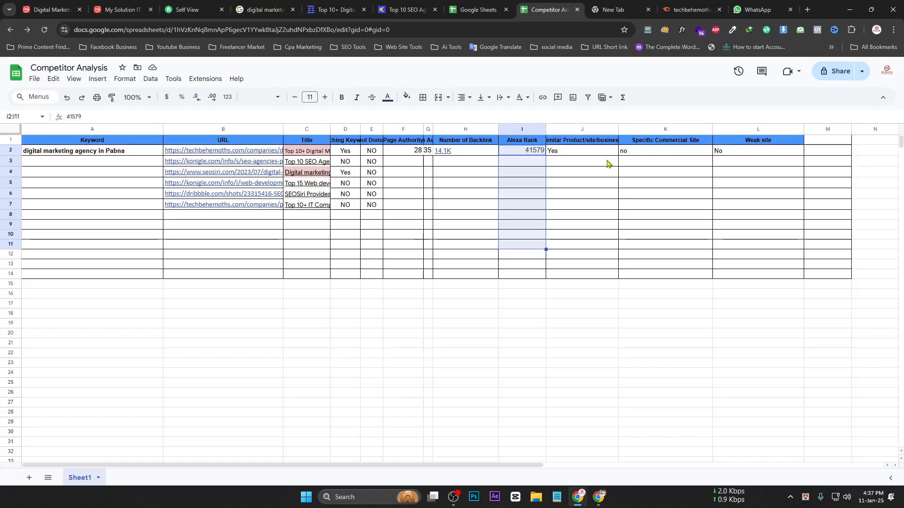
left_click(637, 325)
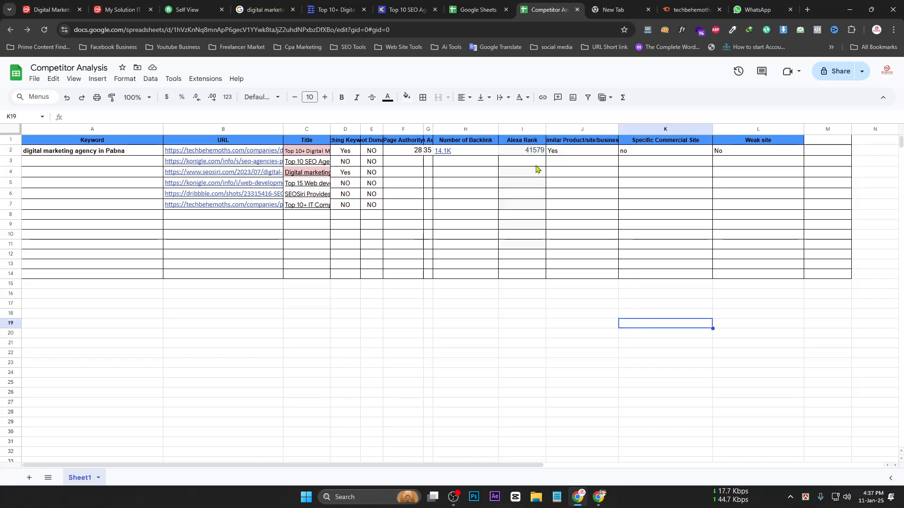